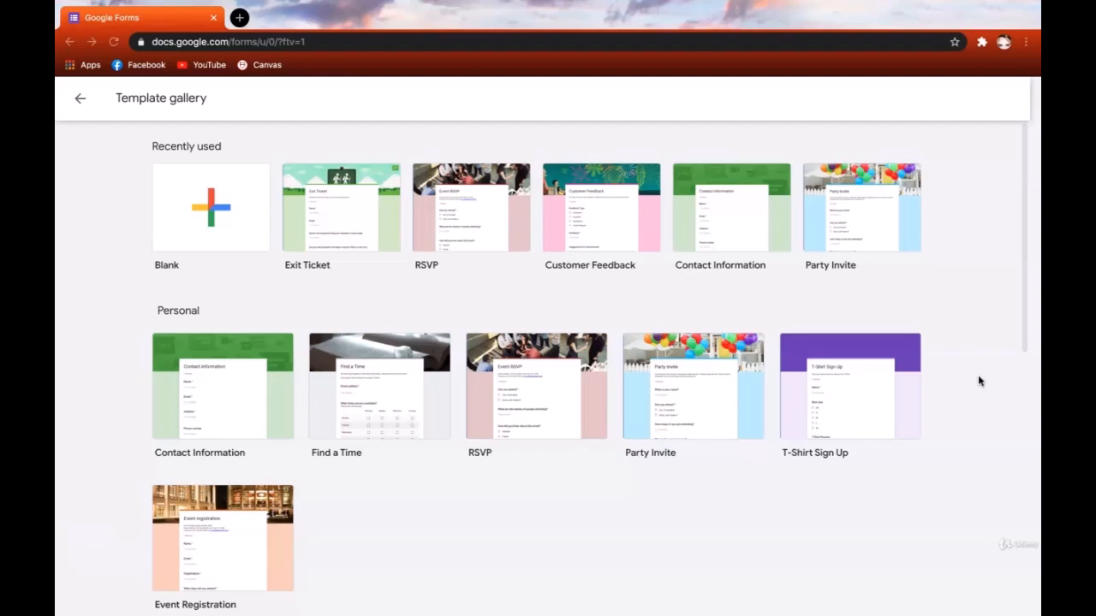
- Scroll through the template gallery to view the Work and Education templates
scroll(979, 381, down, 5)
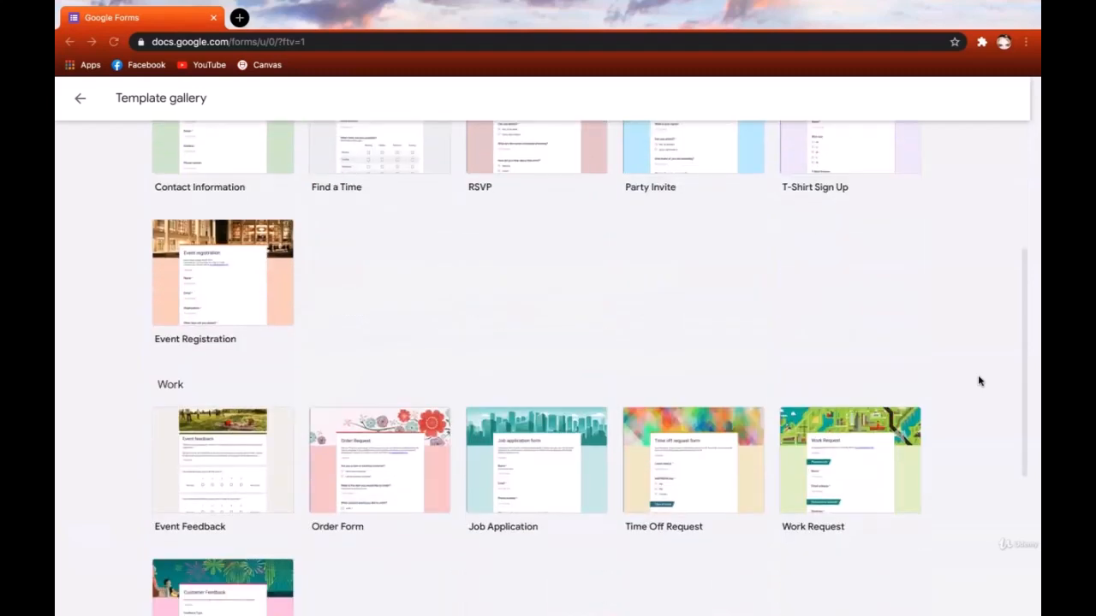
scroll(979, 381, down, 2)
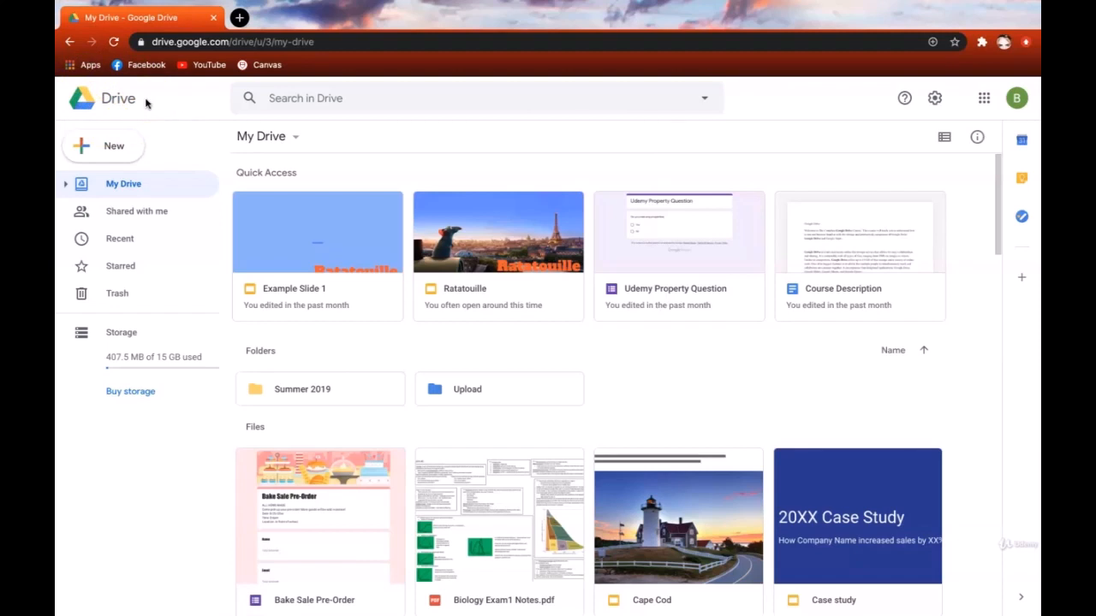
- Open the Google Forms template gallery from Drive's New > More > Google Forms menu
click(122, 146)
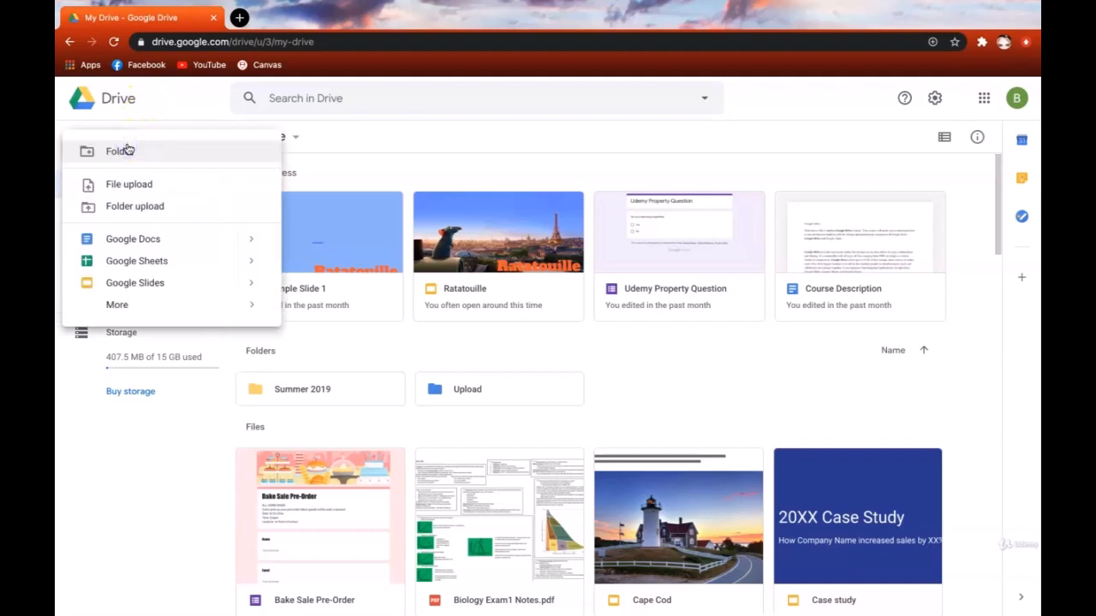
mouse_move(154, 305)
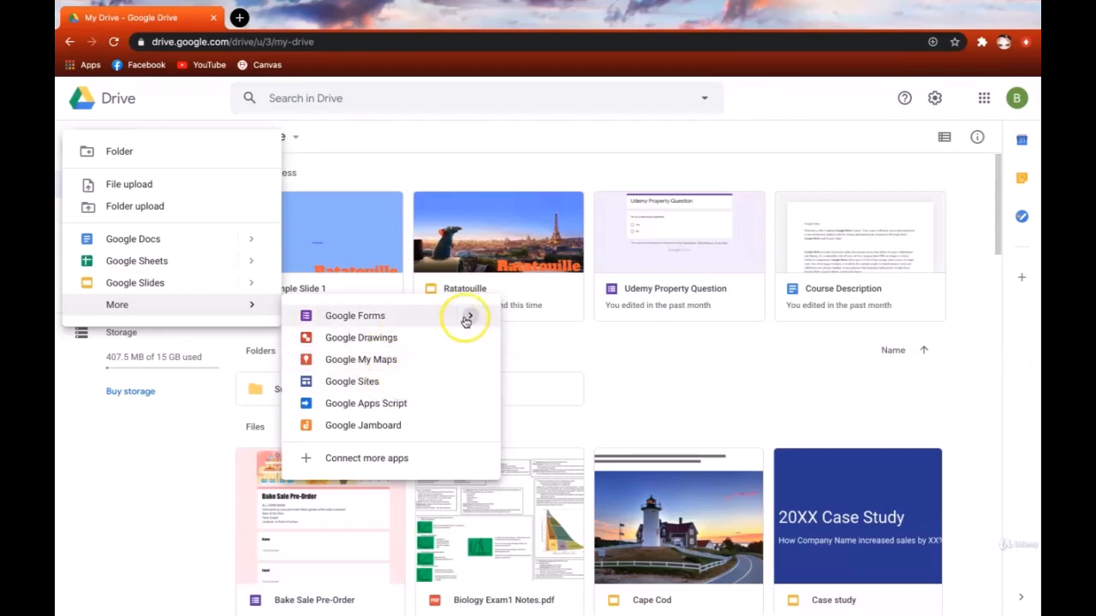
mouse_move(465, 322)
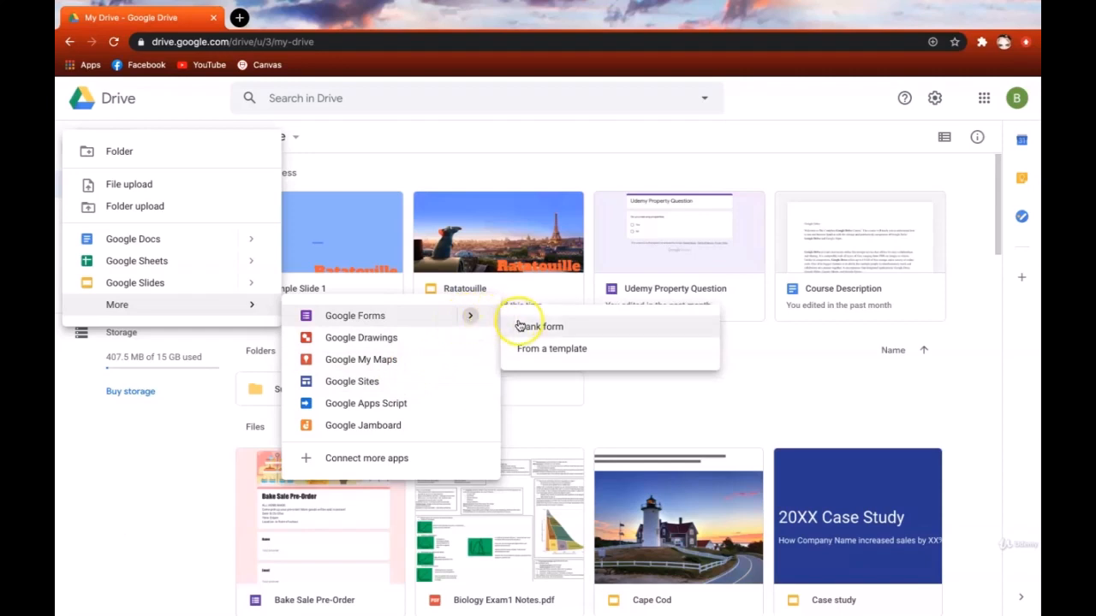
click(622, 358)
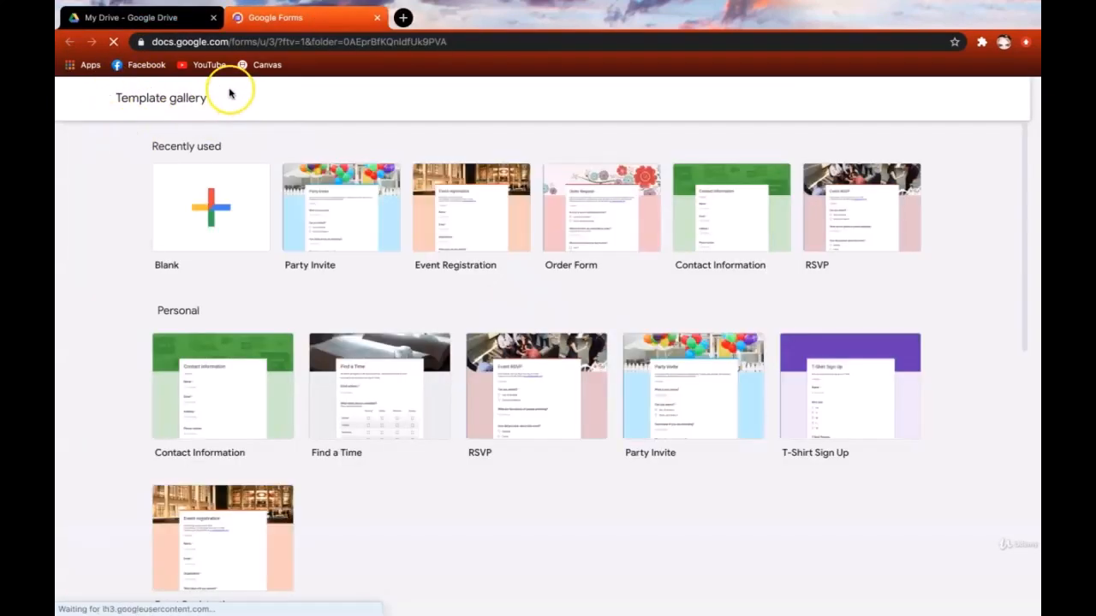
- Browse the gallery's Personal, Work and Education templates such as Party Invite and RSVP
scroll(550, 489, down, 5)
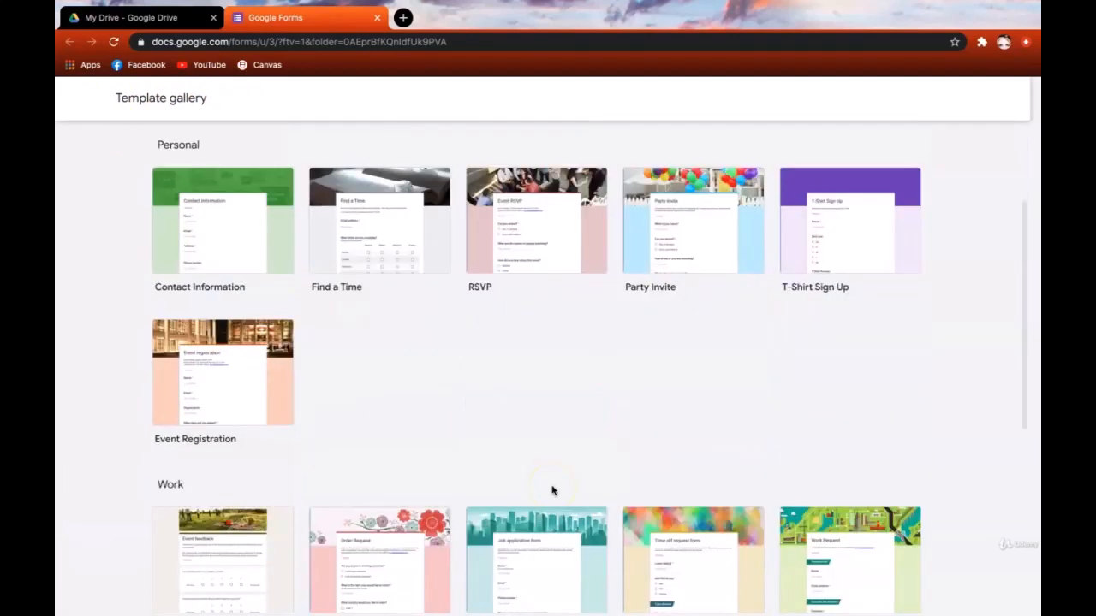
scroll(552, 491, down, 2)
scroll(552, 491, up, 7)
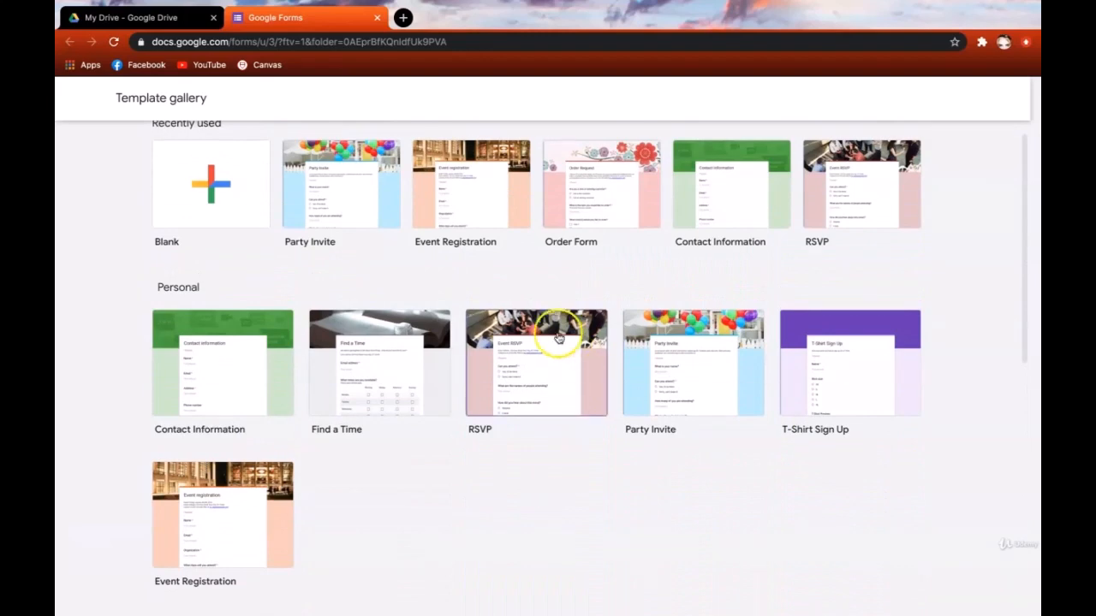
scroll(552, 484, down, 4)
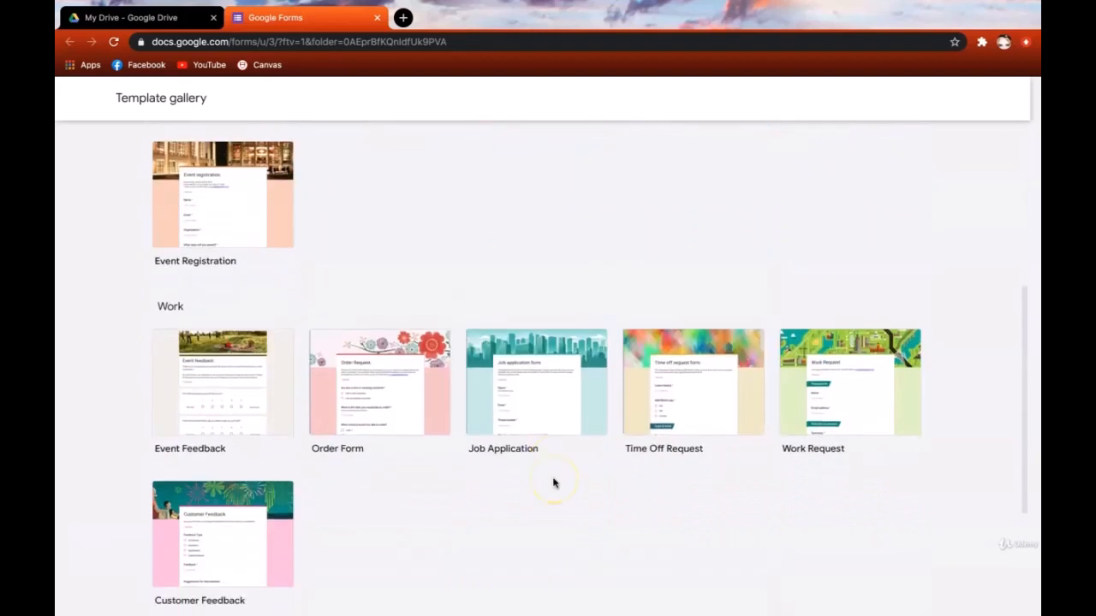
scroll(693, 383, down, 2)
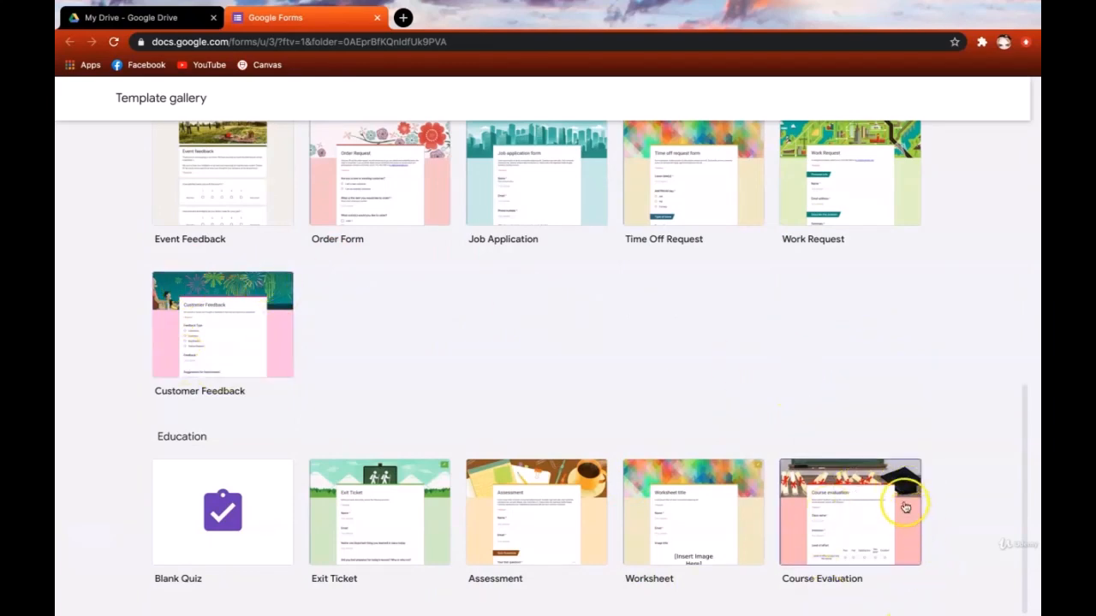
scroll(860, 443, up, 6)
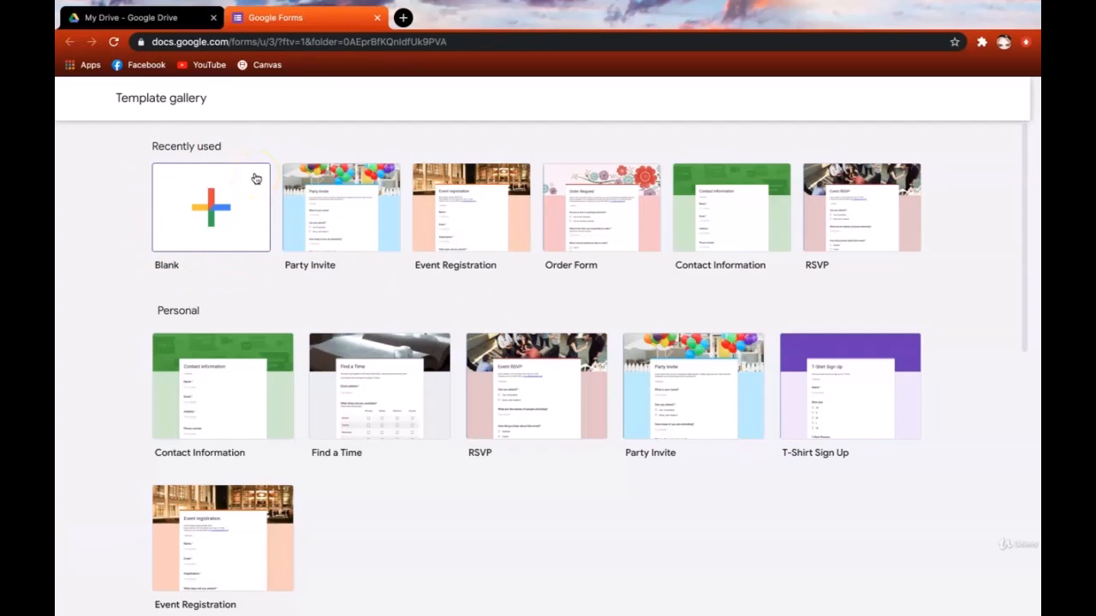
- Close the gallery tab and create a blank 'Untitled form' from Drive's New menu
click(377, 17)
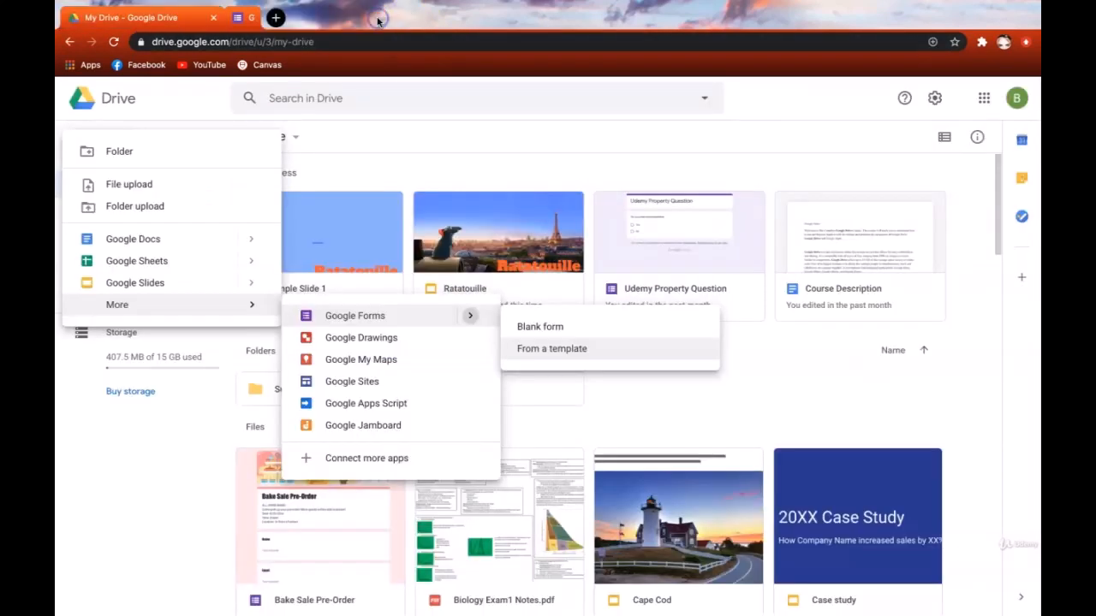
click(120, 146)
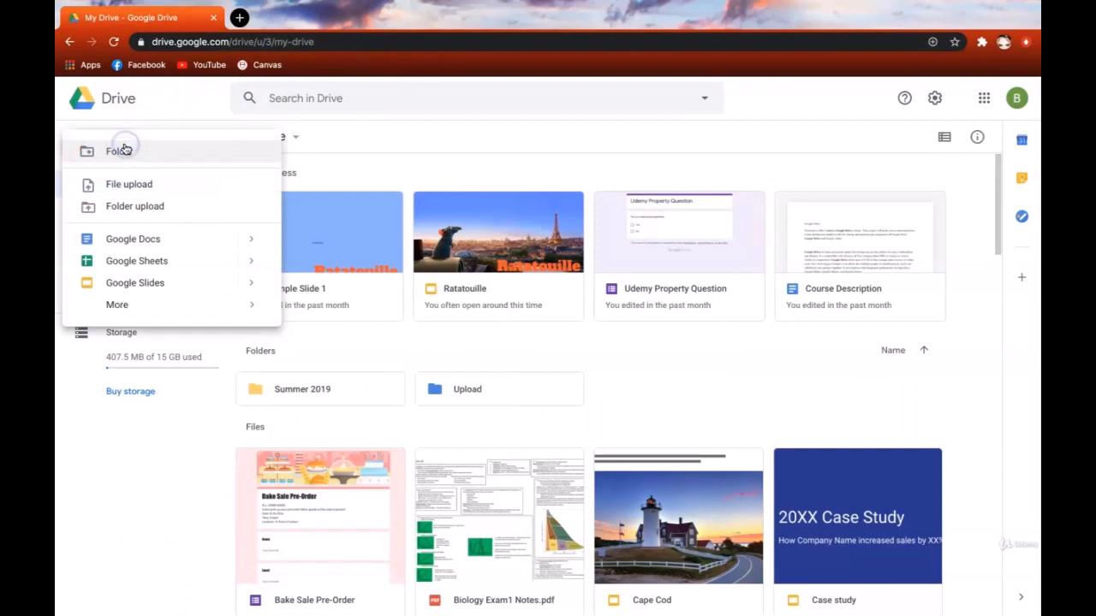
mouse_move(147, 303)
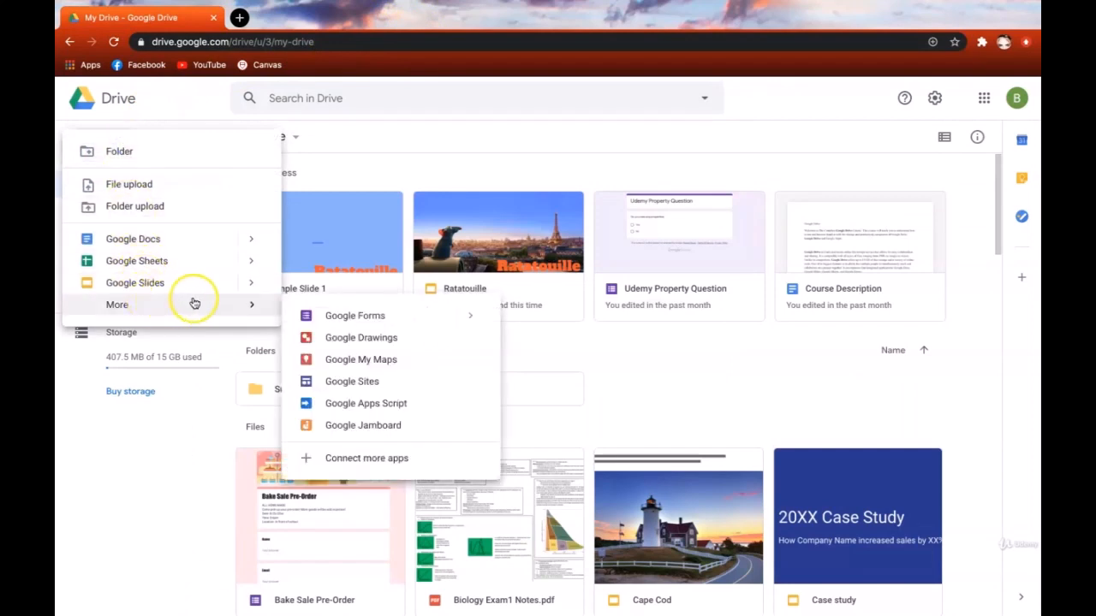
click(345, 316)
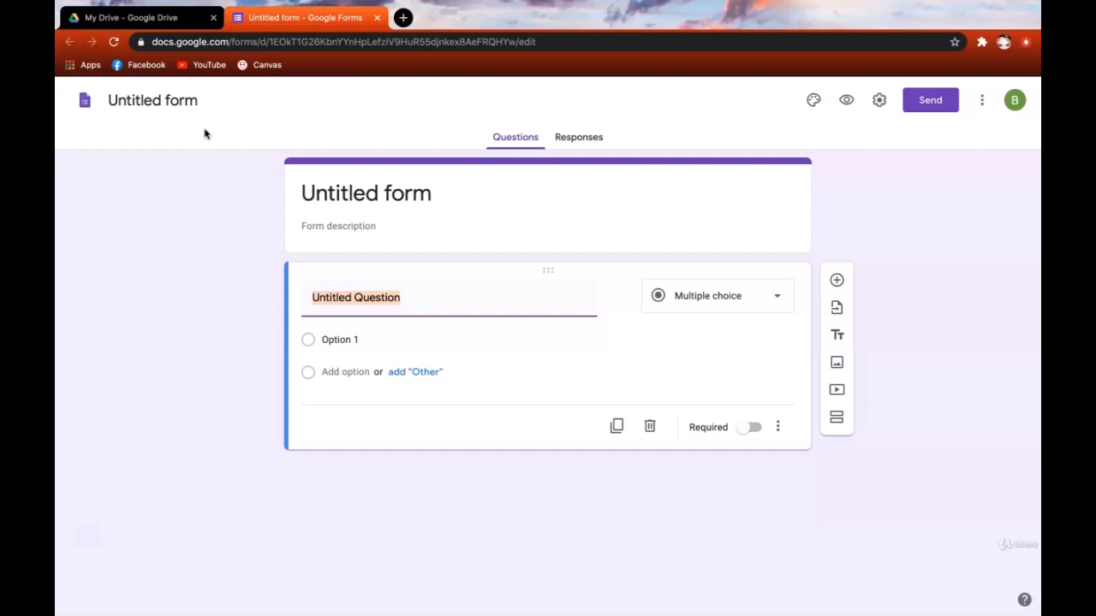
- Replace the 'Untitled form' name with 'Tell Me About Yourself' and commit it
click(176, 98)
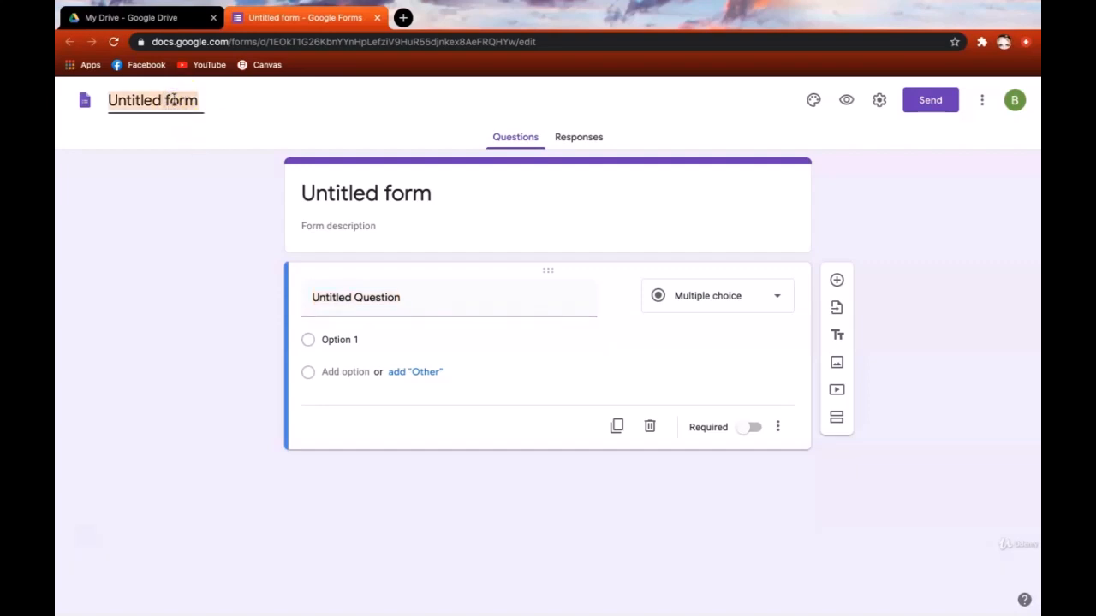
text(Tell Me About Yourself)
click(177, 159)
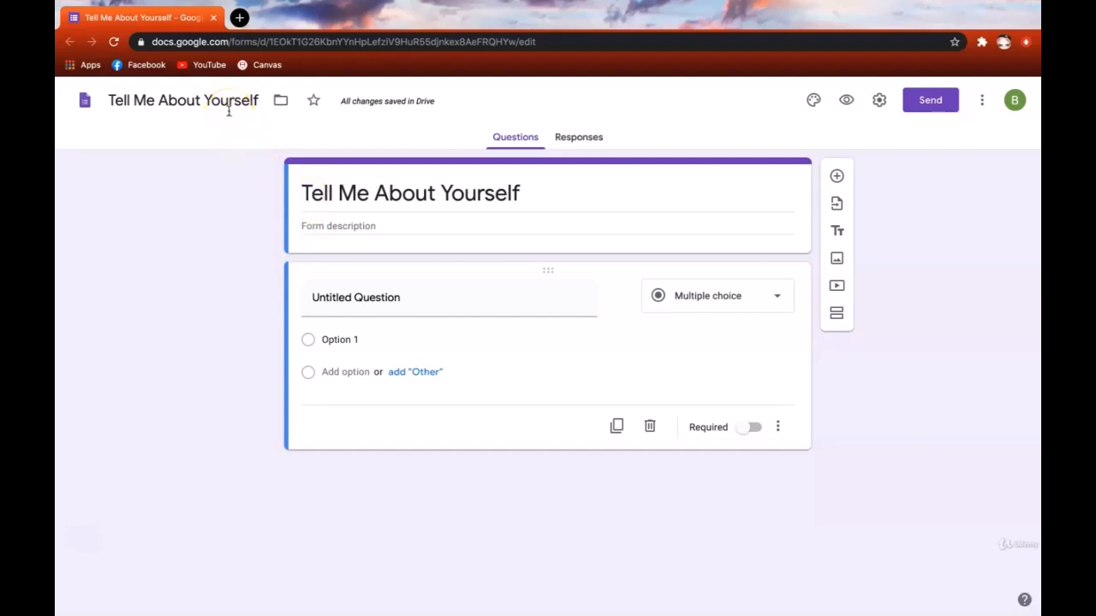
click(511, 193)
click(227, 272)
- Enter 'Answer a few questions to help me learn more about you.' as the form description
click(315, 226)
text(Answer a few )
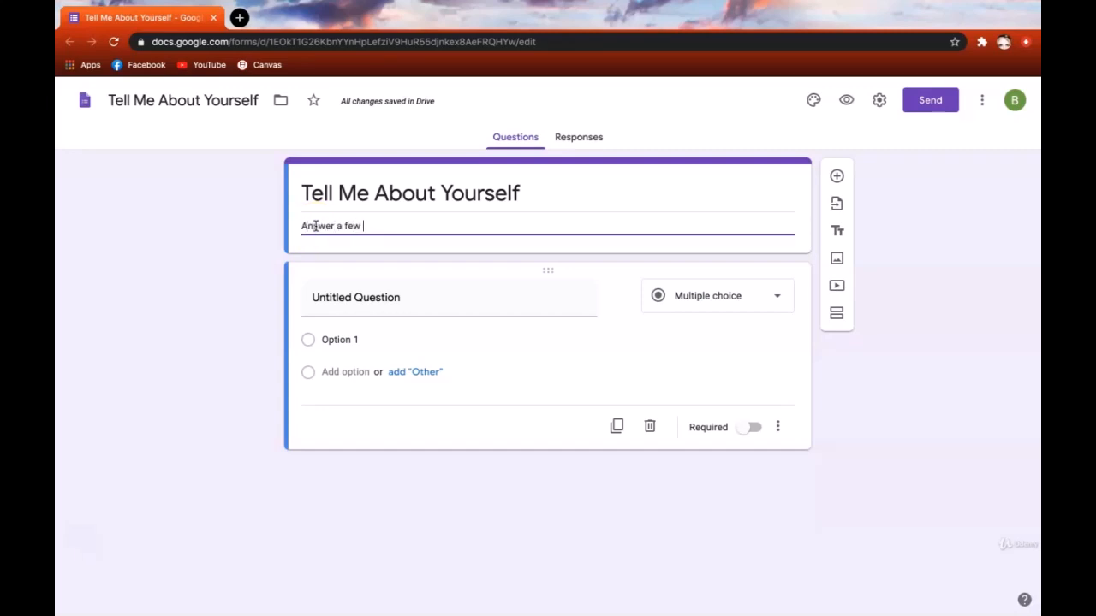
text(questions to help me learn more about you.)
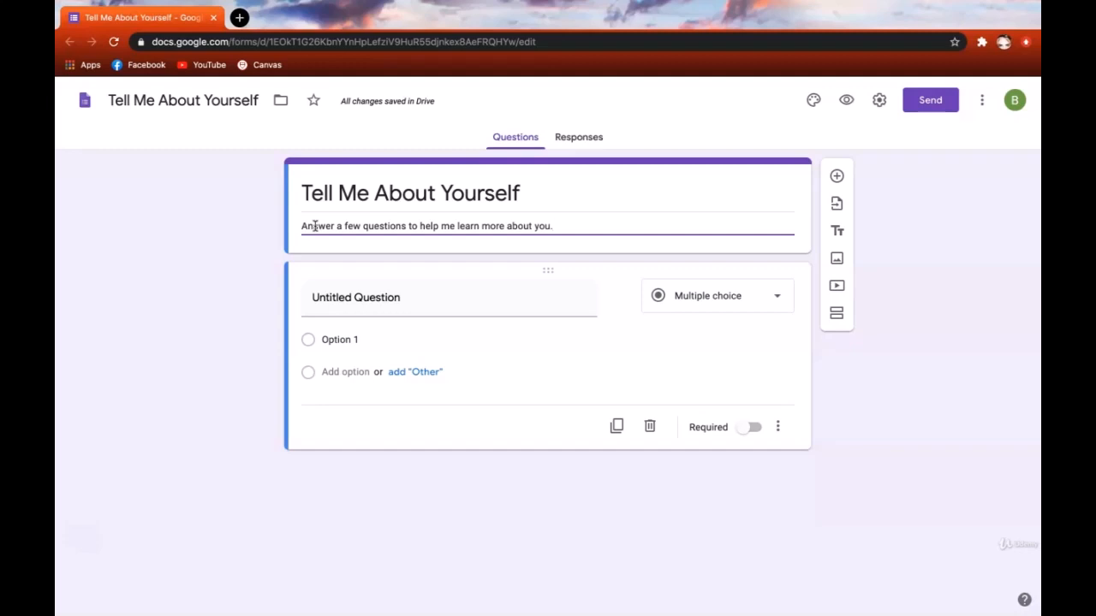
click(253, 280)
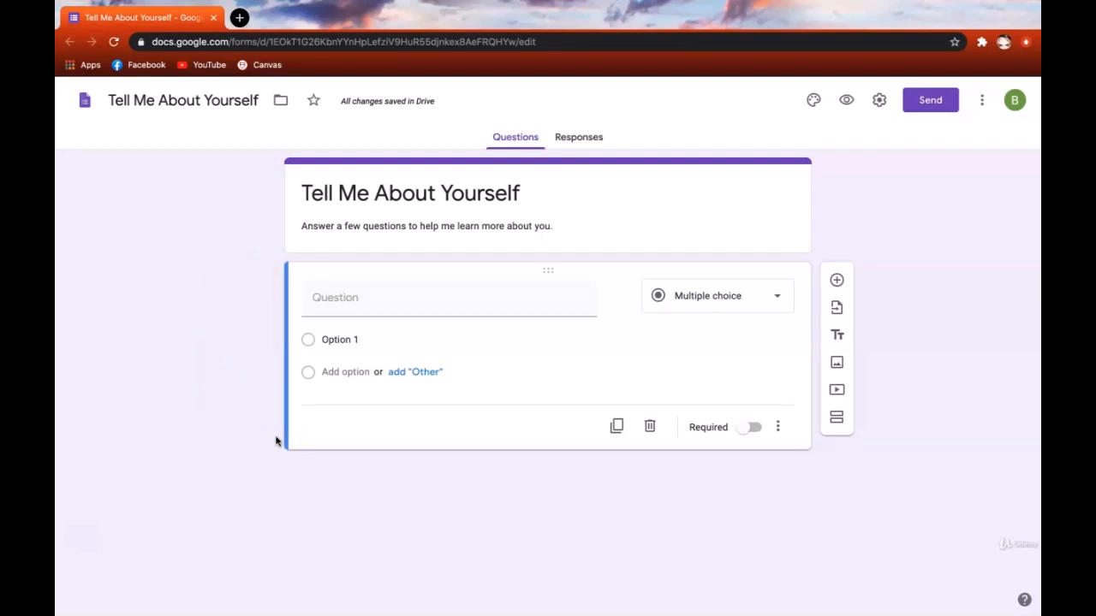
- Set the first question's text to 'Name', making it a short-answer question
click(373, 298)
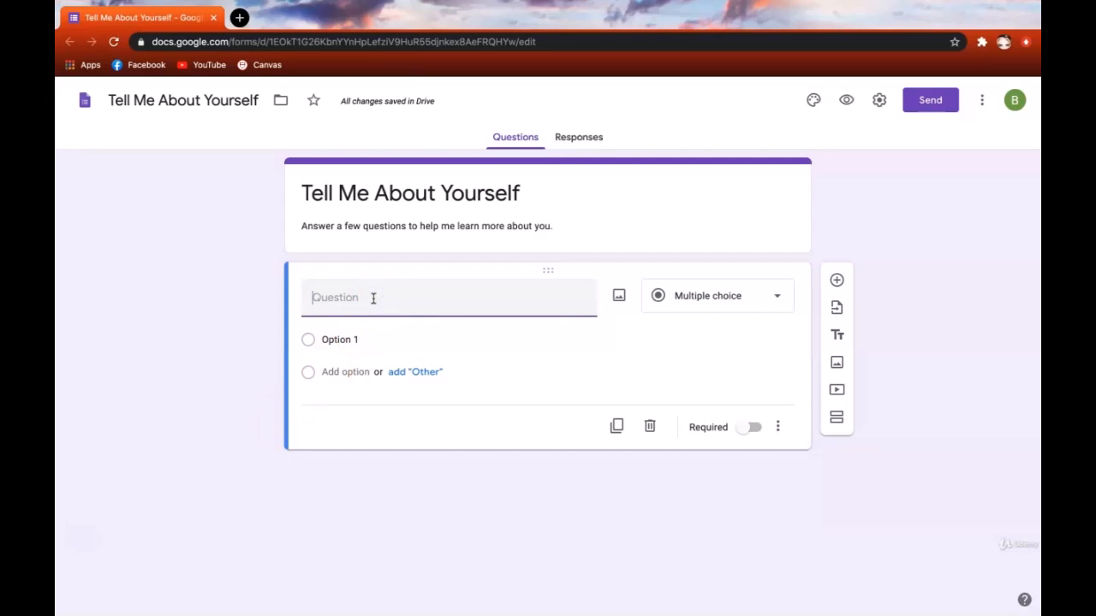
text(Name)
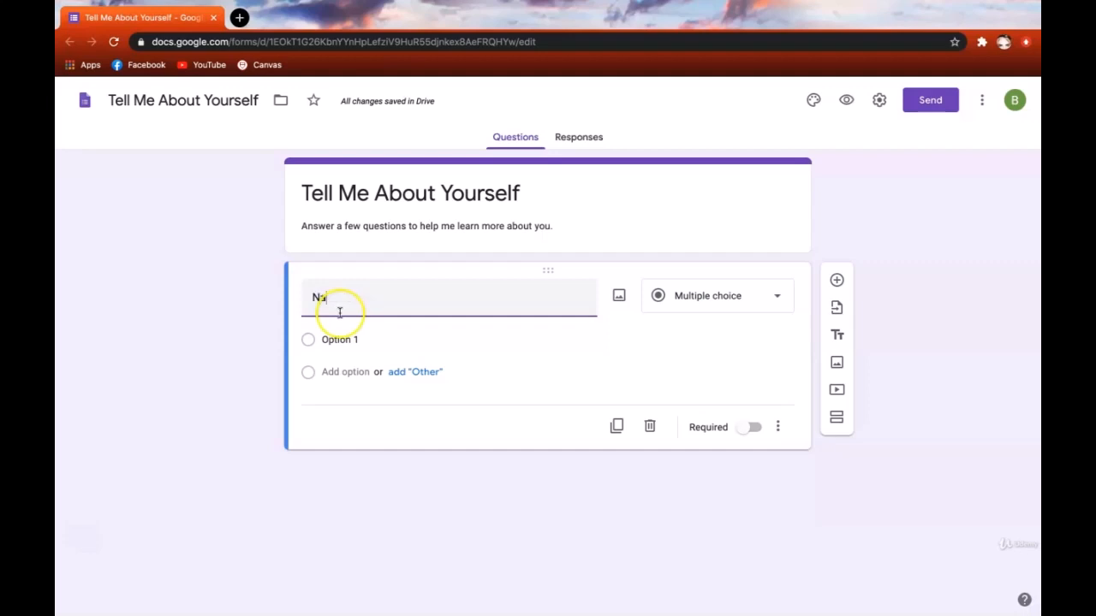
click(226, 332)
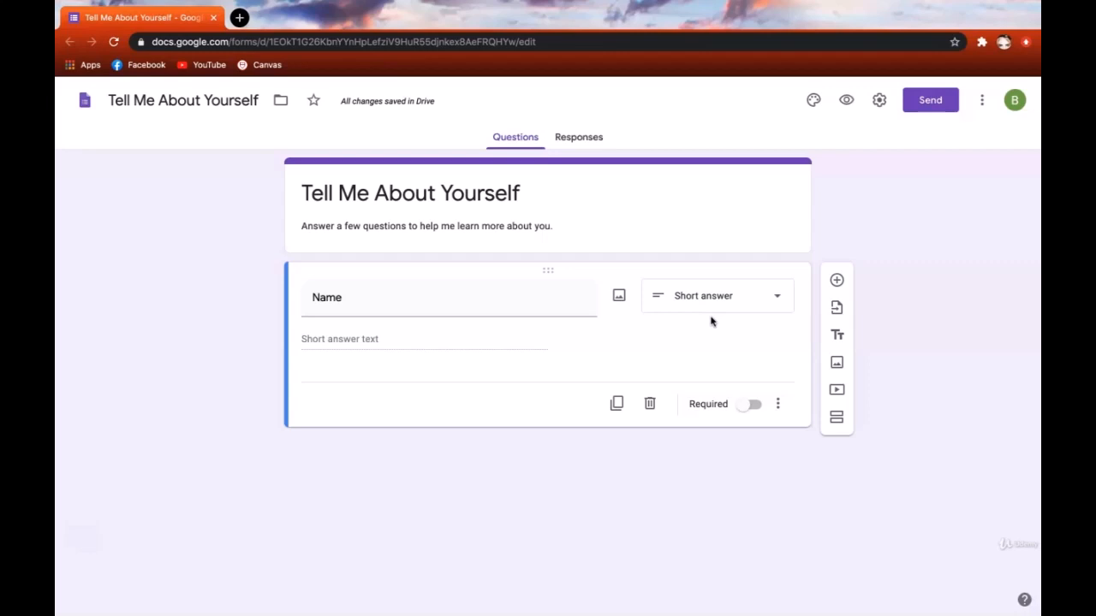
- Review the Name question's type options without changing them, then add a new question below
click(718, 328)
click(770, 304)
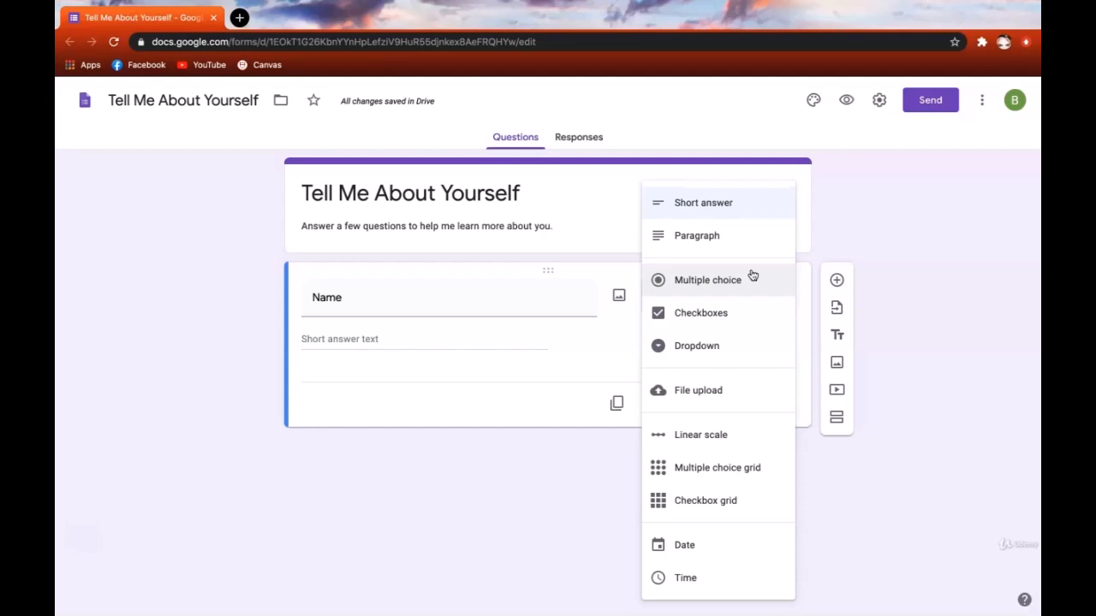
click(800, 292)
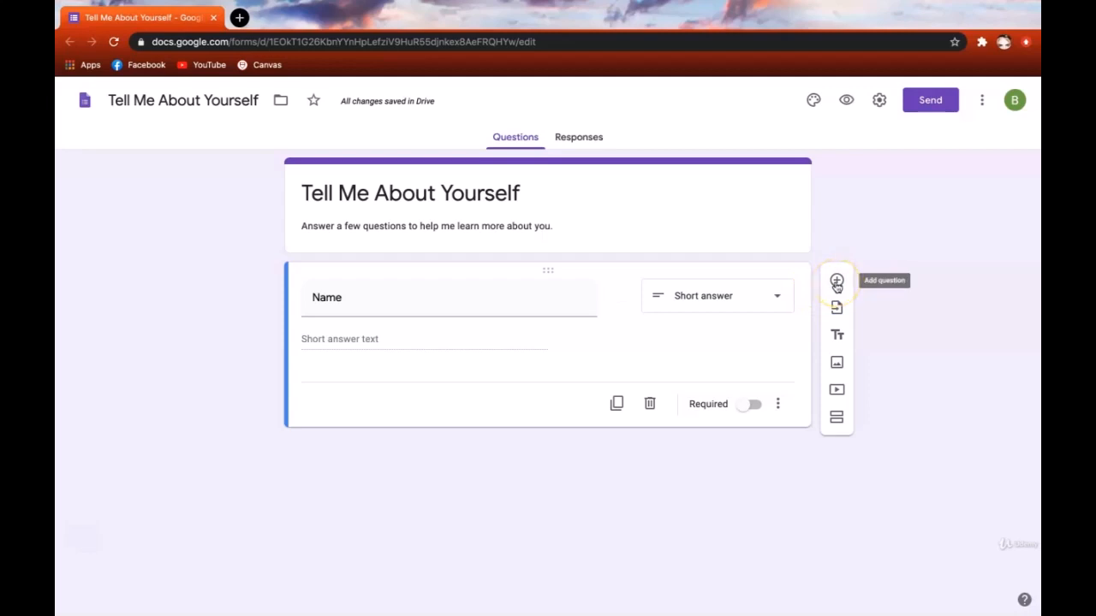
click(837, 282)
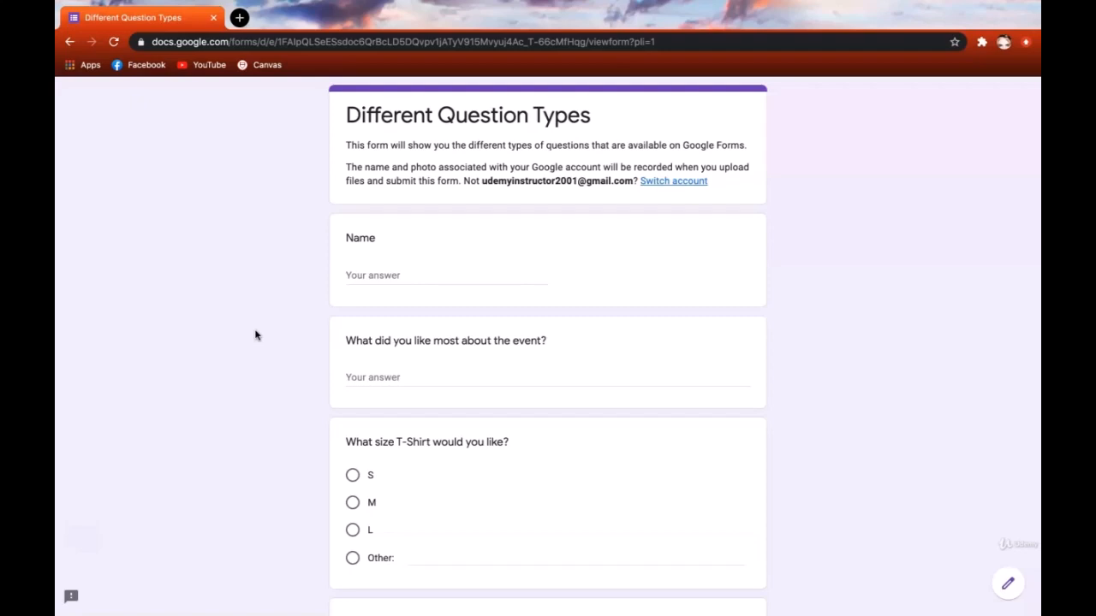
- Select the Name and event-feedback answer boxes in the respondent view
click(244, 317)
scroll(450, 282, up, 5)
scroll(467, 271, right, 1)
click(460, 272)
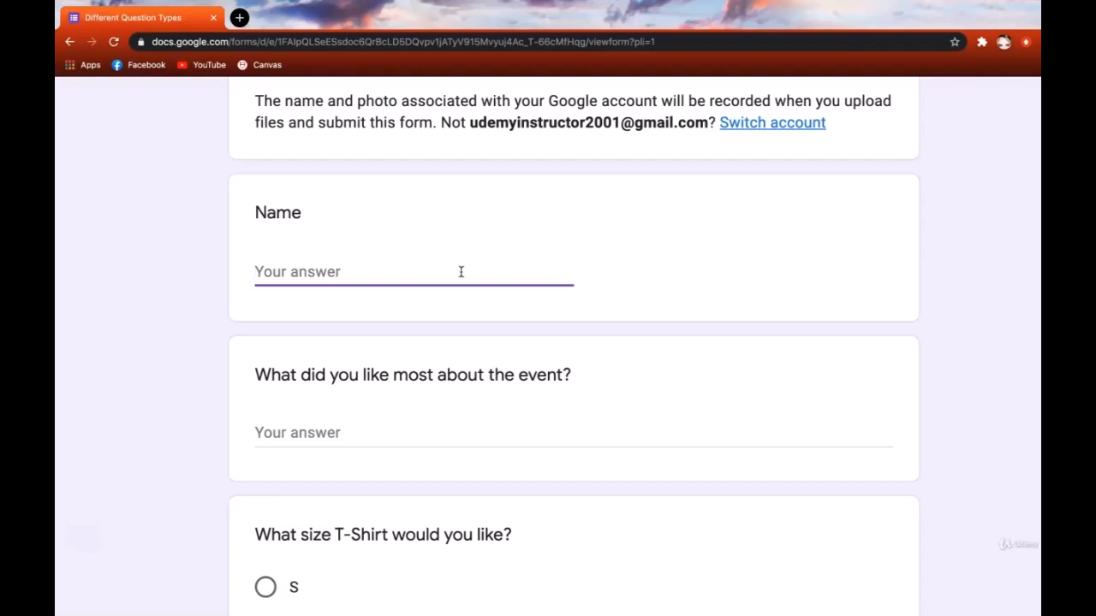
click(434, 426)
click(433, 425)
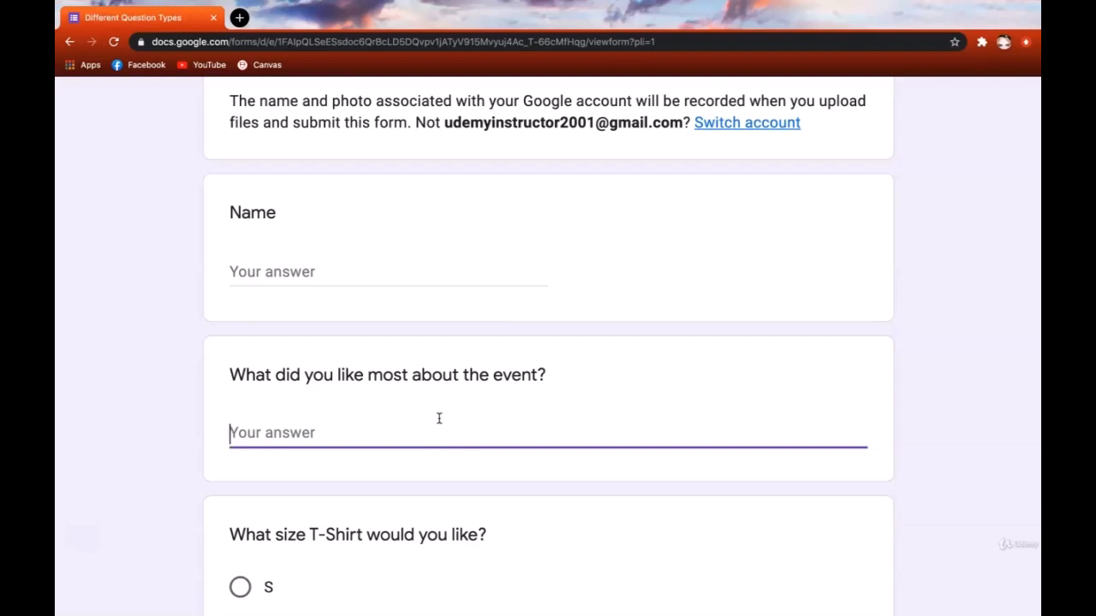
click(529, 272)
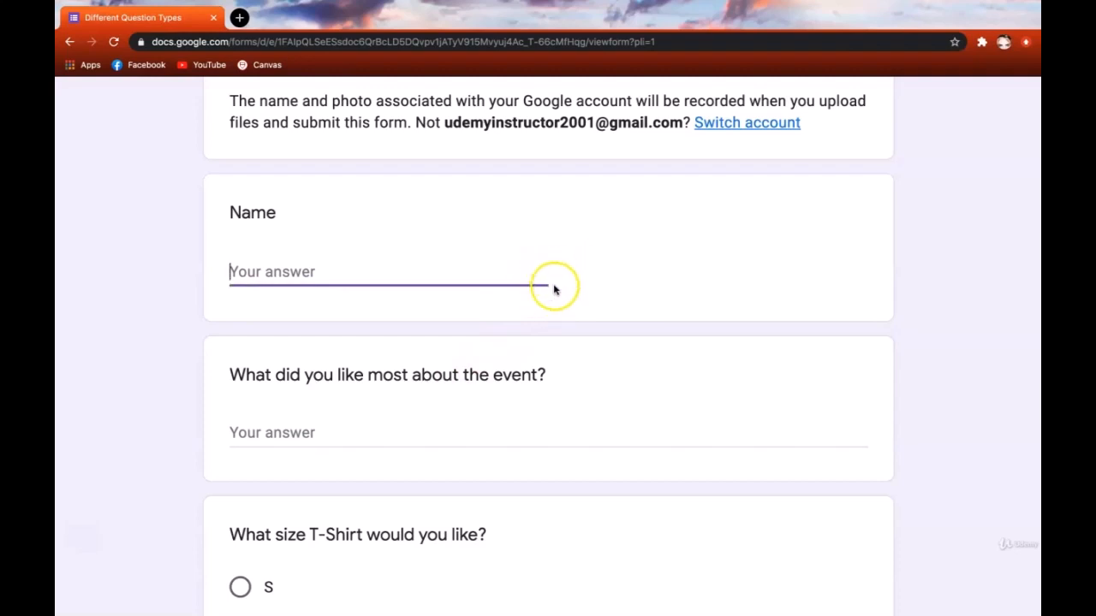
click(552, 440)
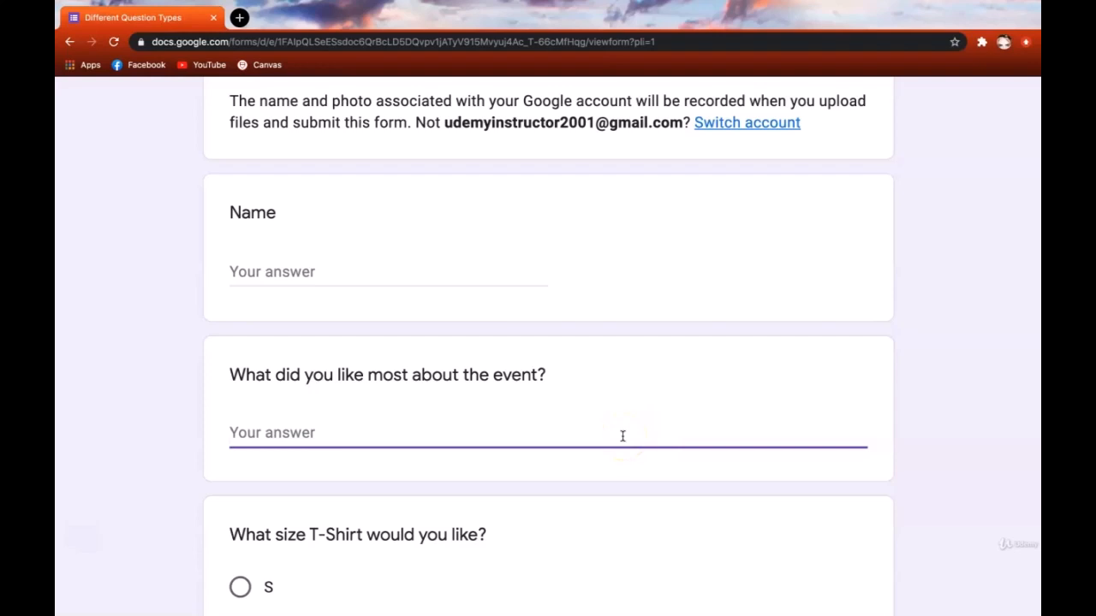
- Paste sample text into the event and Name answers and check the pasted text
text(sample text sample text sample text sample text sample text sample text sample text sample text sample text sample text sample text sample text sample text sample text)
click(417, 261)
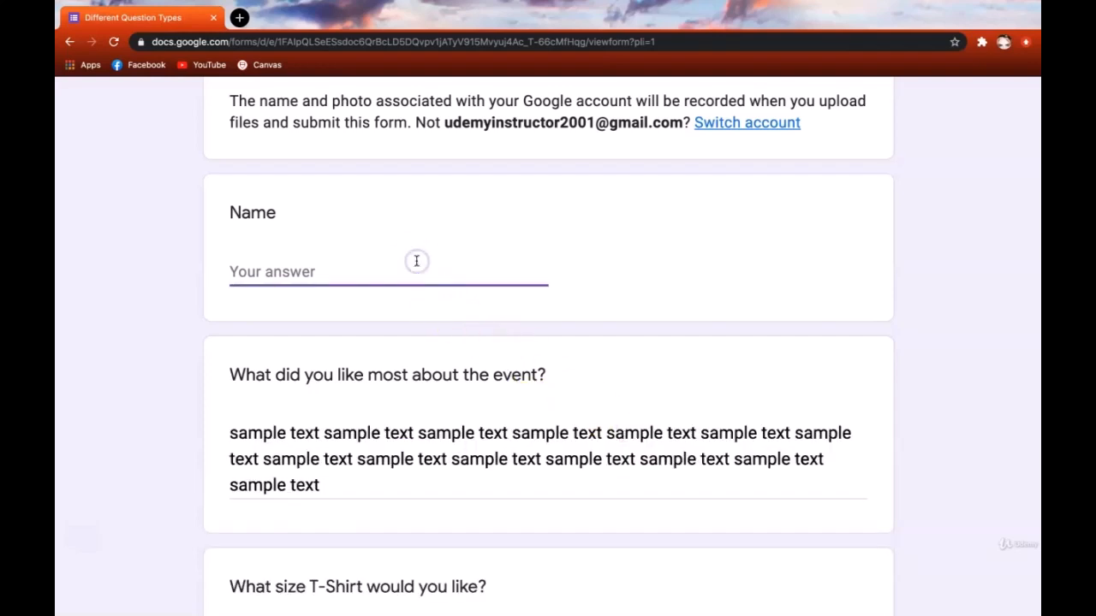
text(sample text sample text sample text sample text sample text sample text sample text sample text sample text sample text sample text sample text sample text sample text)
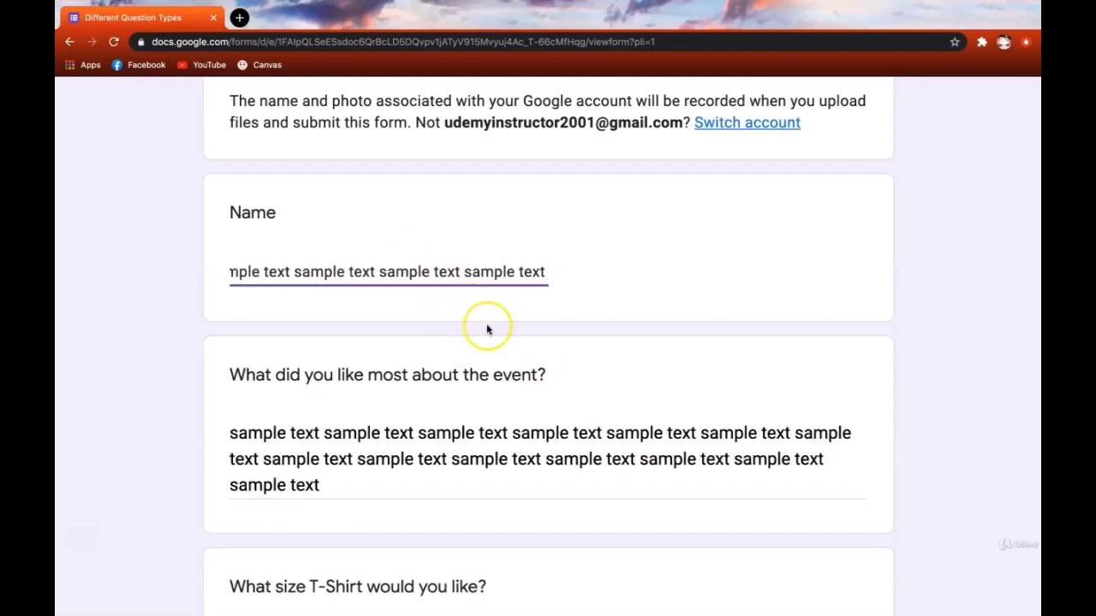
drag(279, 266, 489, 266)
click(490, 266)
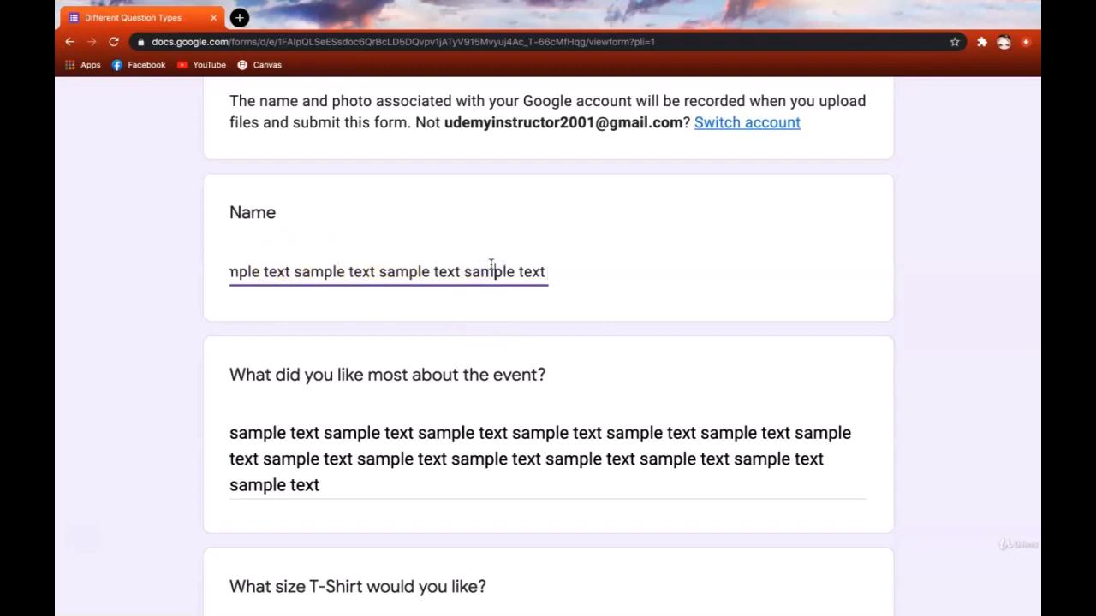
drag(464, 433, 478, 490)
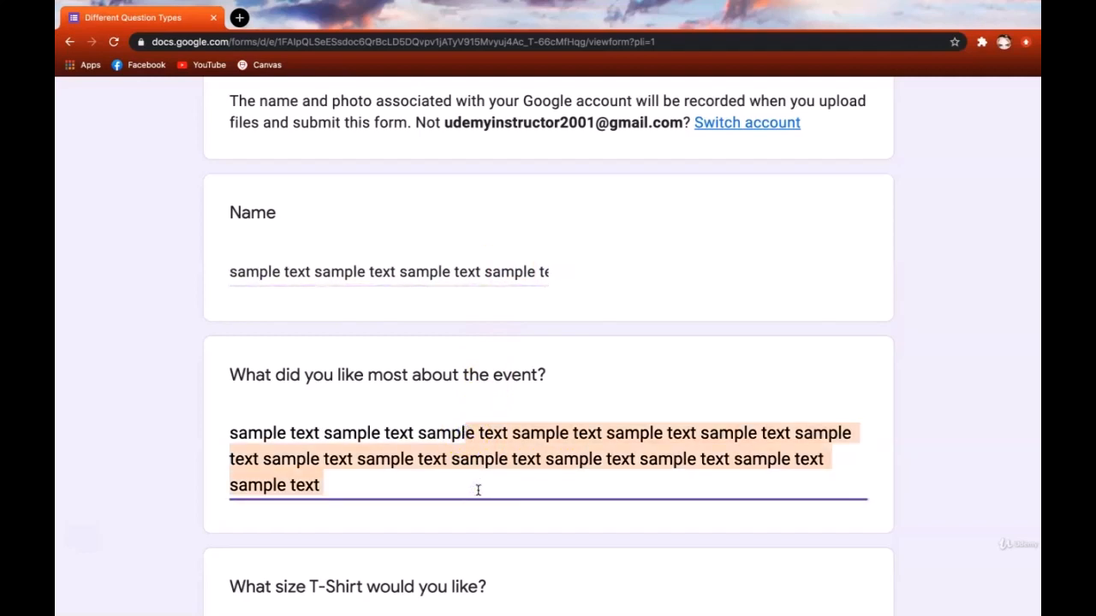
click(478, 490)
scroll(476, 489, down, 5)
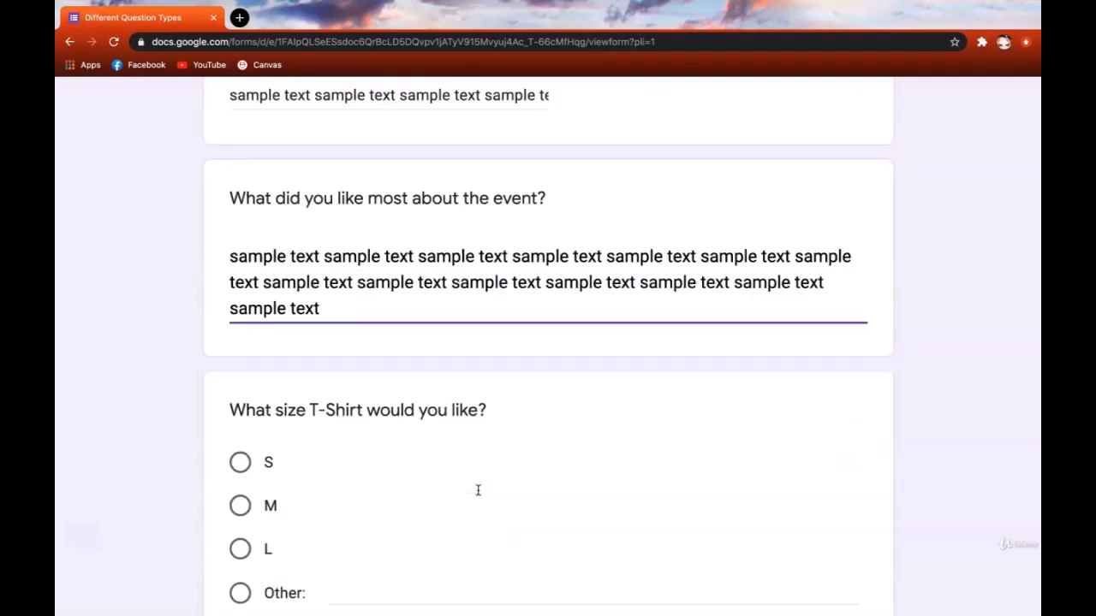
click(378, 243)
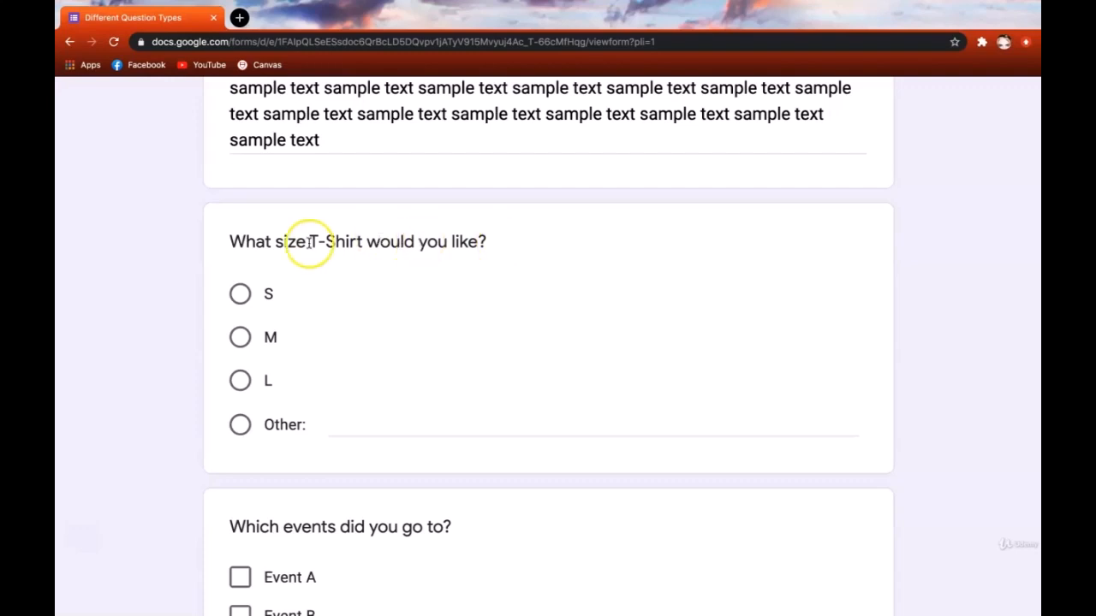
- Answer the T-Shirt size question by trying S, M, L, then choosing Other: XXL
drag(229, 241, 477, 237)
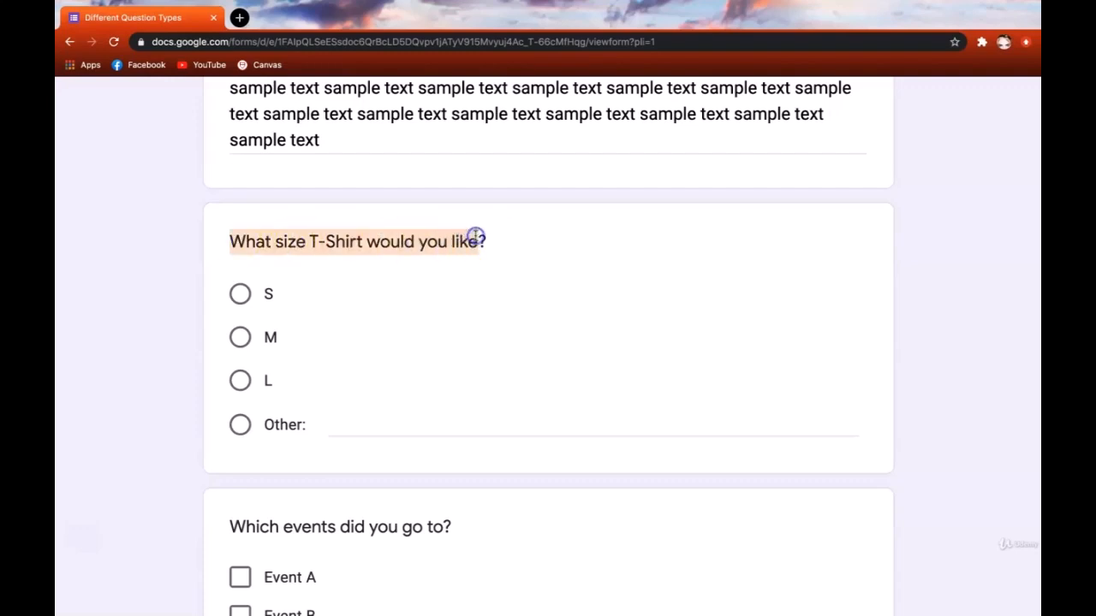
click(477, 237)
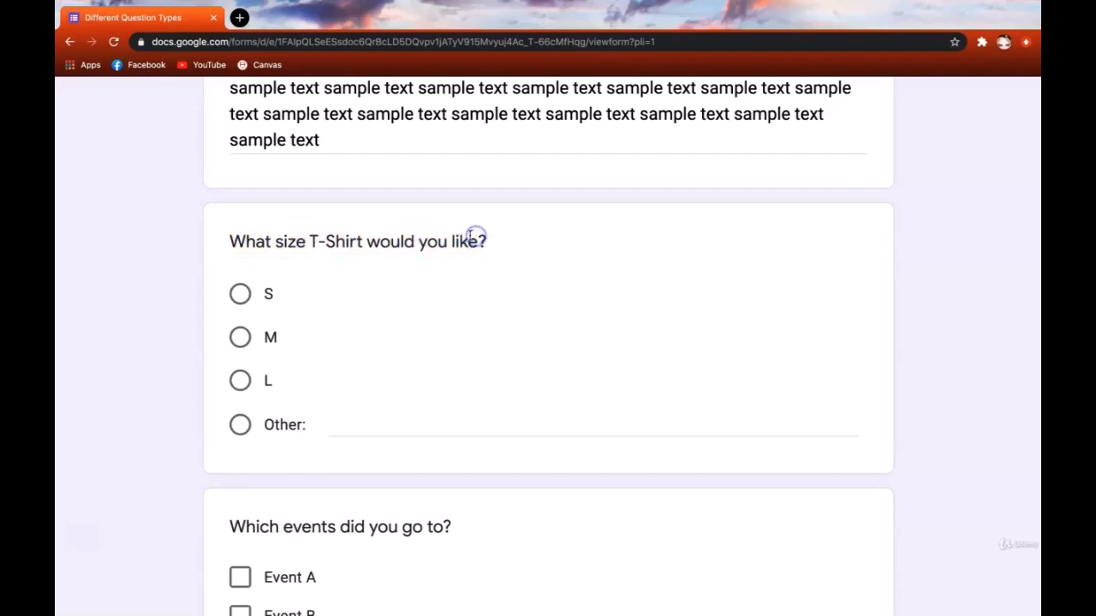
click(240, 293)
click(241, 339)
click(240, 381)
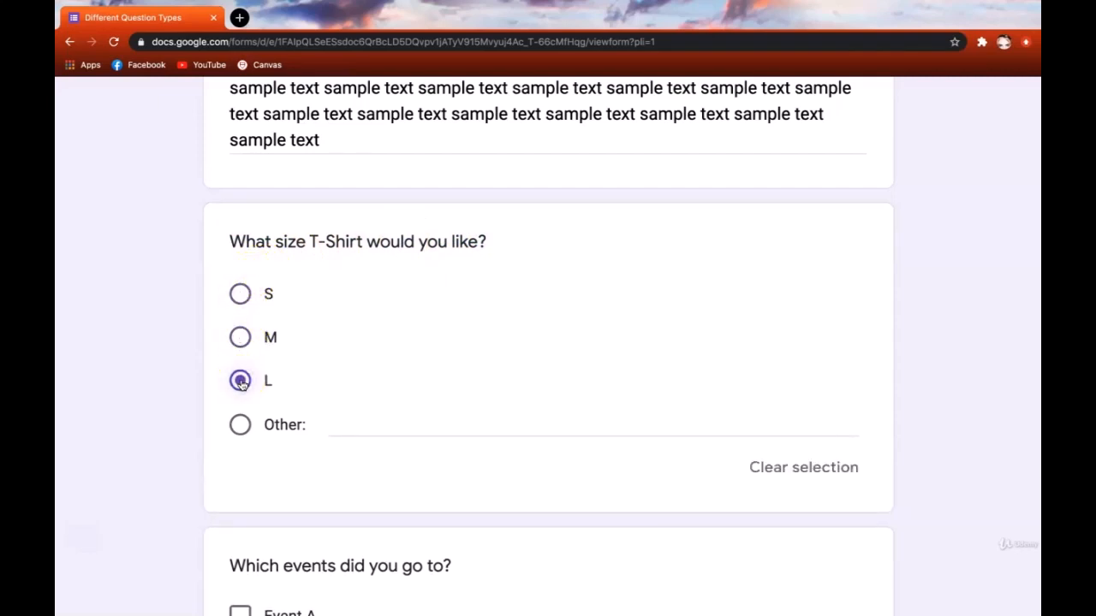
click(239, 425)
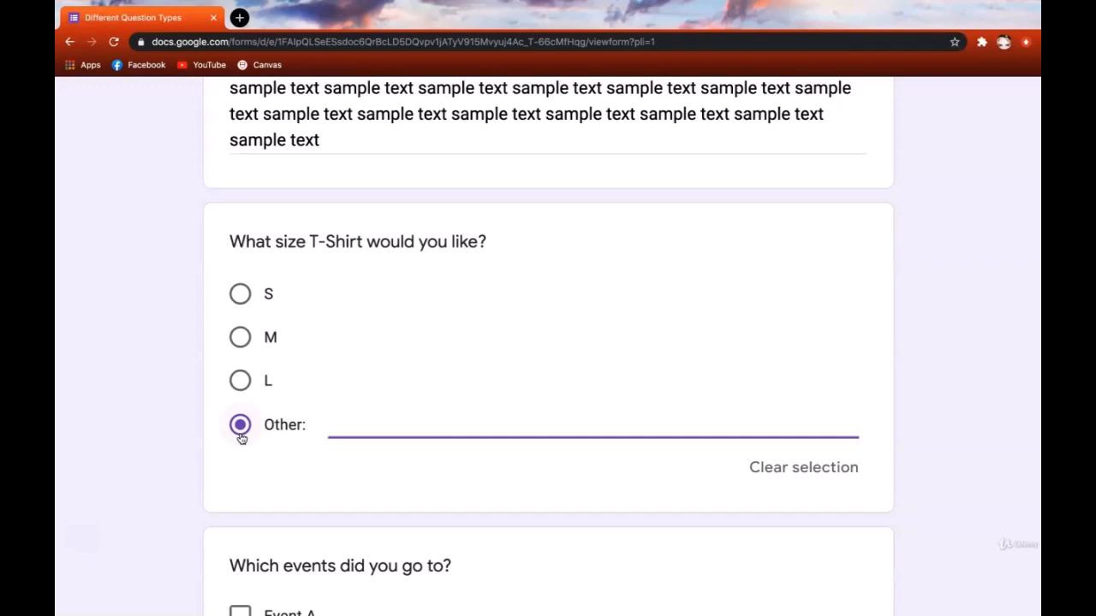
text(XXL)
click(86, 414)
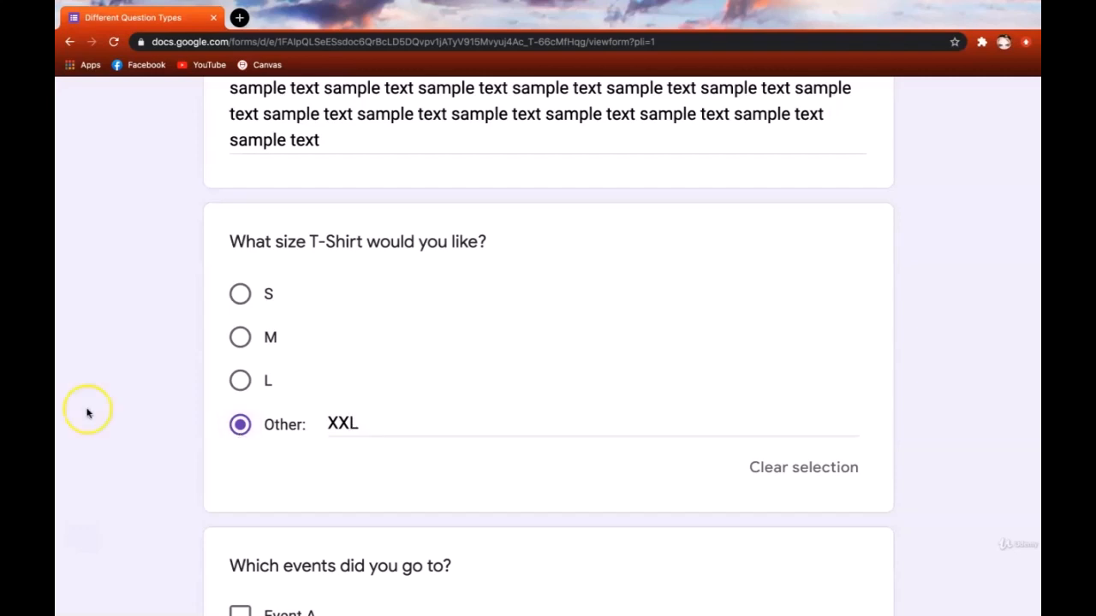
scroll(87, 413, down, 4)
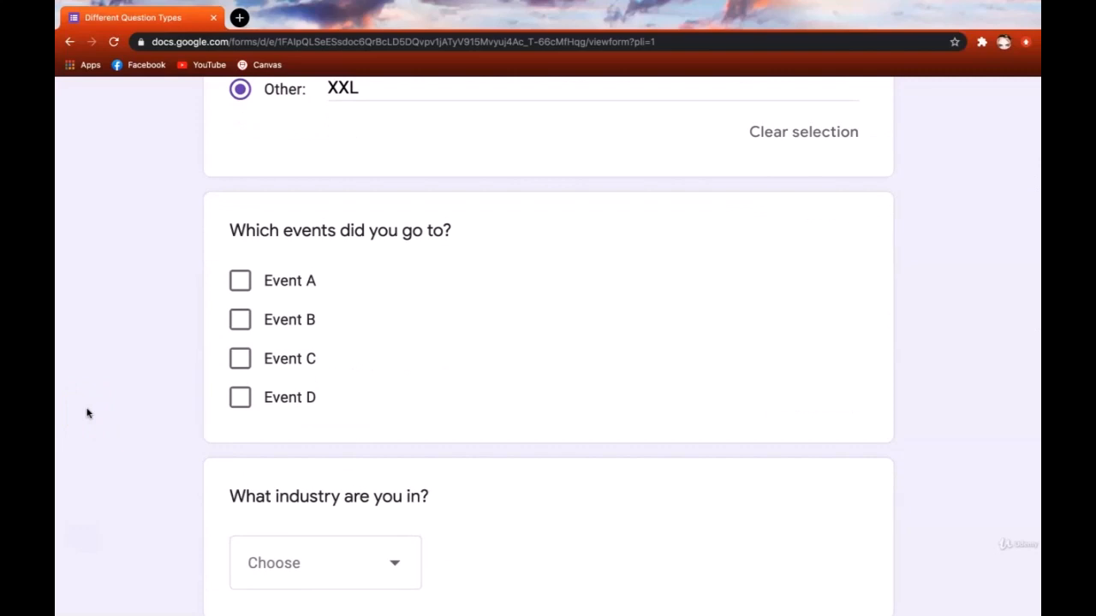
- Tick Event A, B, C and D under 'Which events did you go to?'
click(240, 281)
click(241, 321)
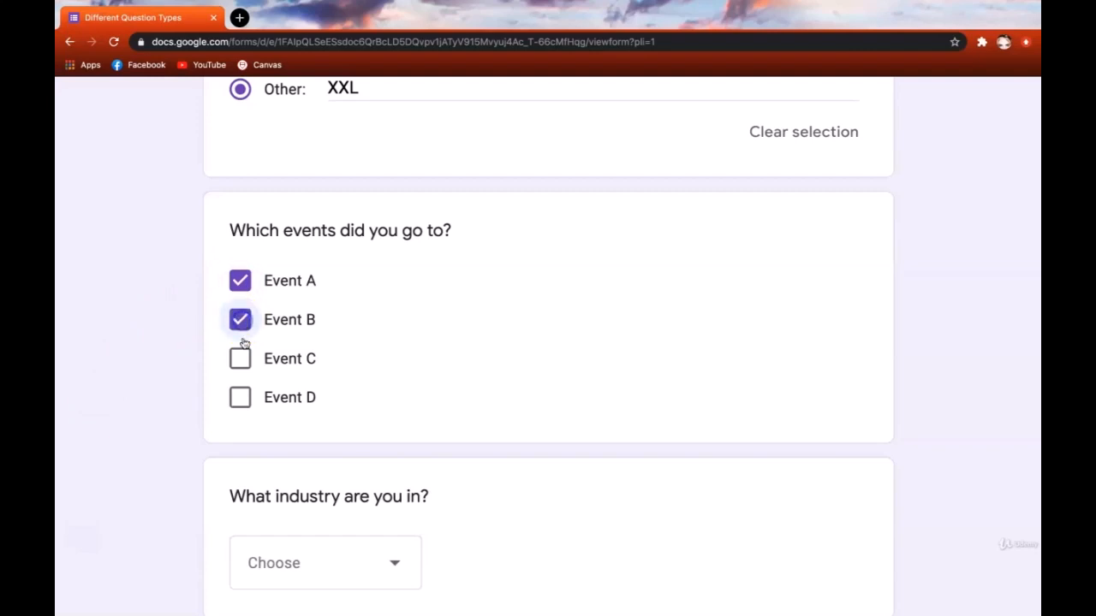
click(241, 397)
click(244, 365)
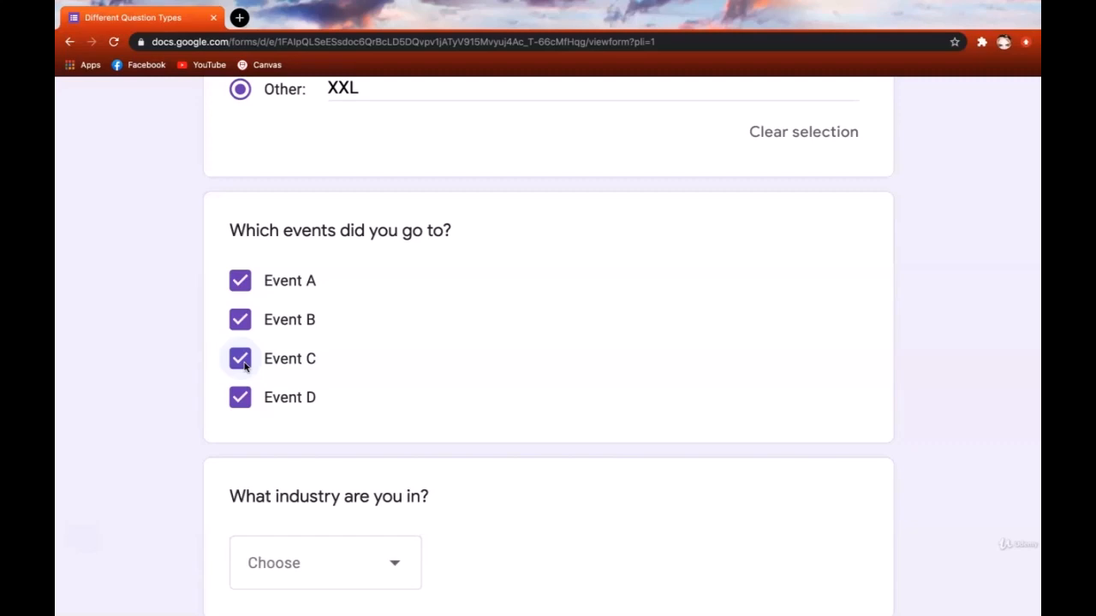
scroll(232, 362, up, 2)
click(218, 463)
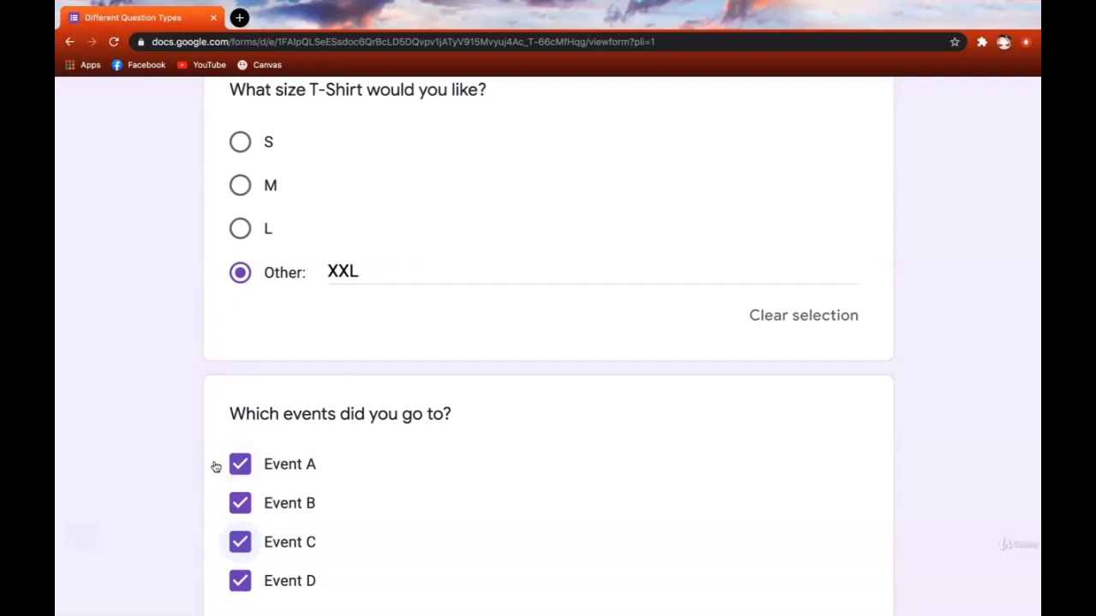
scroll(216, 467, up, 1)
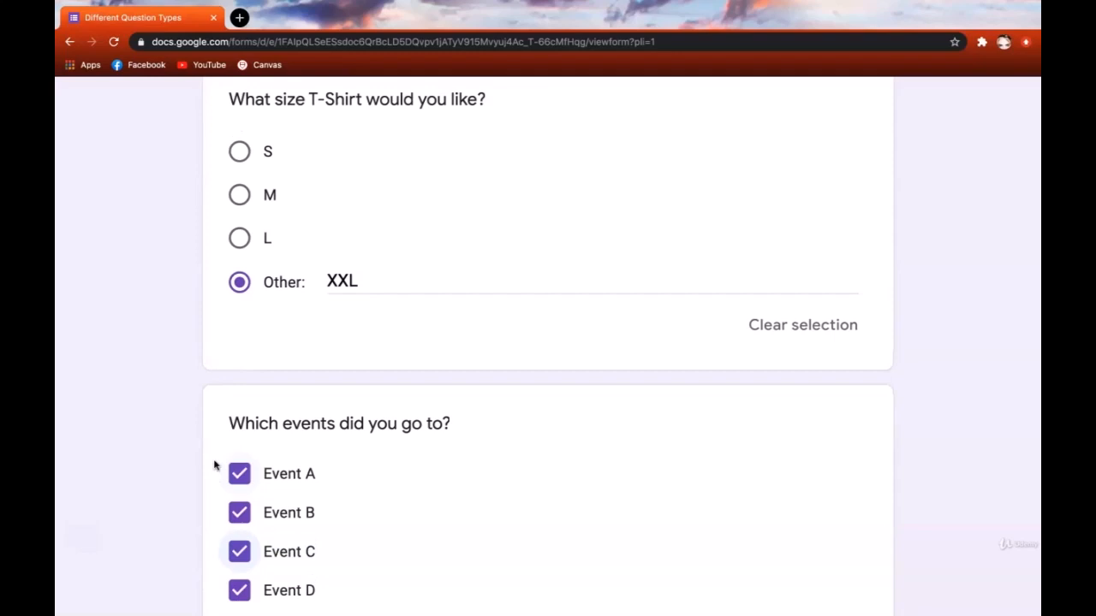
scroll(215, 465, down, 5)
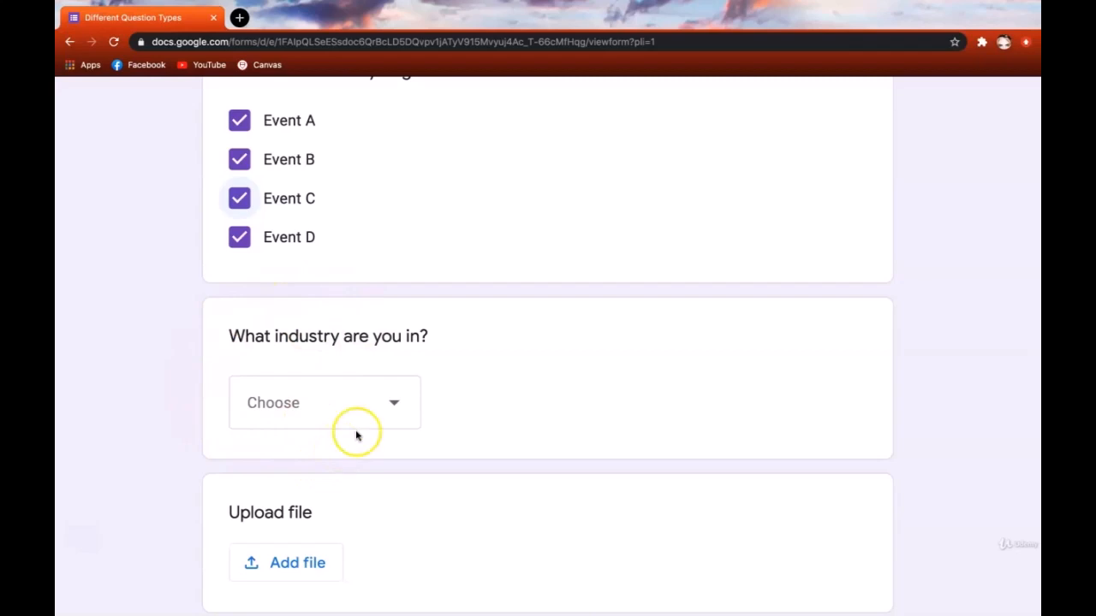
- Choose Humanities from the industry dropdown in the preview form
click(385, 423)
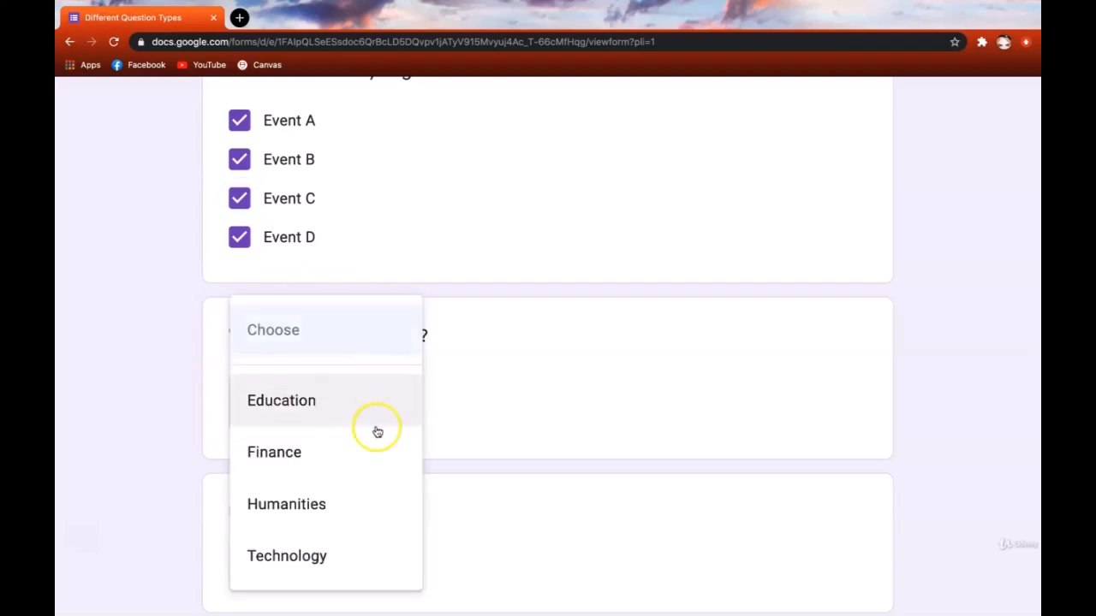
click(386, 518)
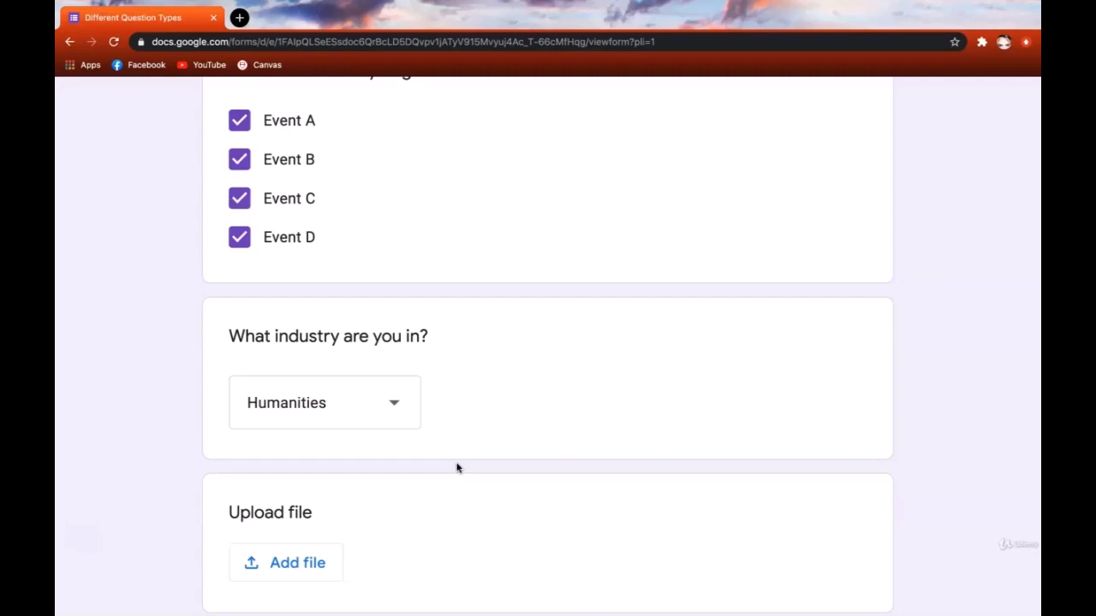
click(437, 493)
ctrl+scroll(436, 493, down, 5)
scroll(406, 430, up, 3)
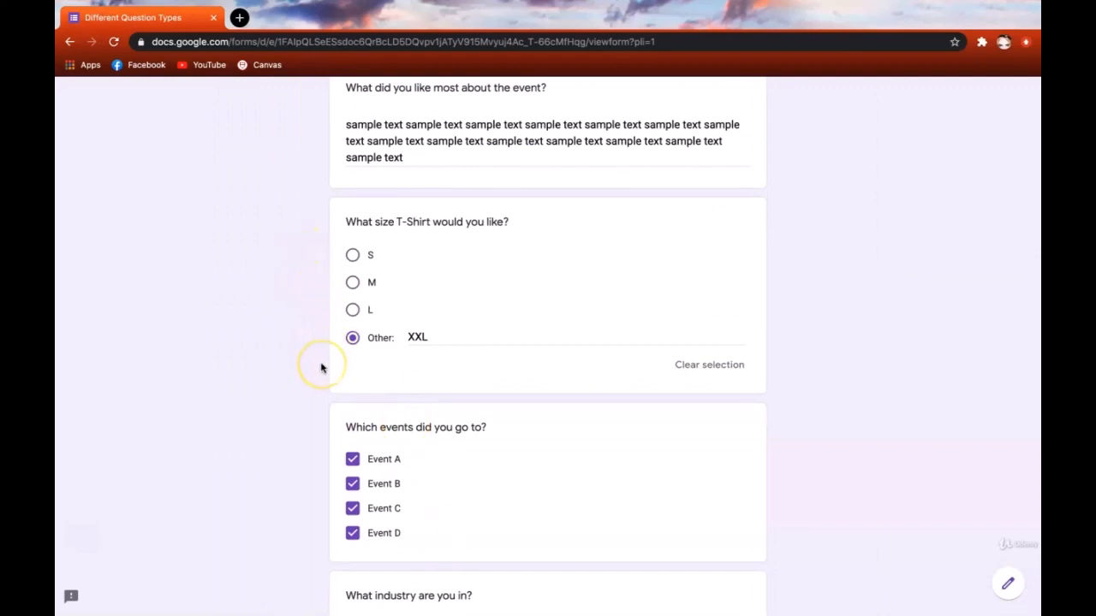
scroll(321, 368, down, 4)
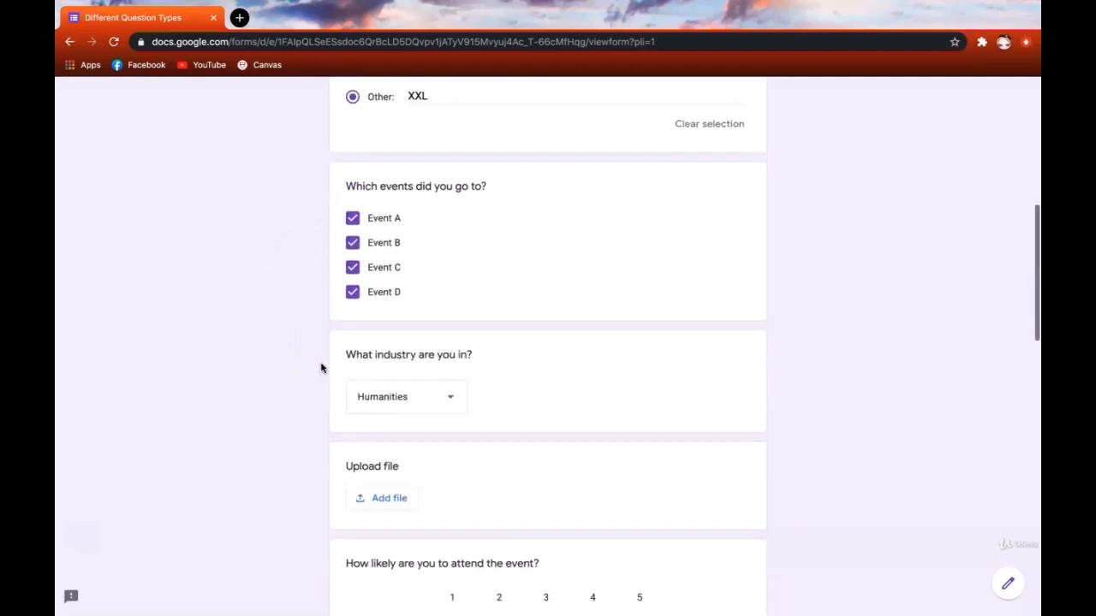
- Recheck that Humanities stays selected and look over the Upload file question
click(462, 269)
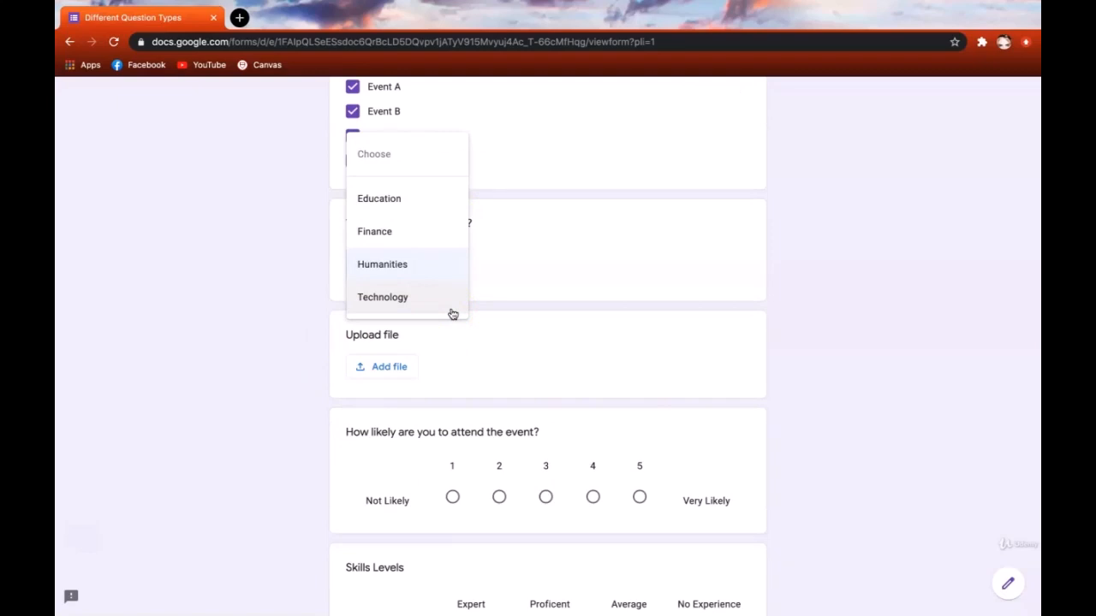
click(490, 275)
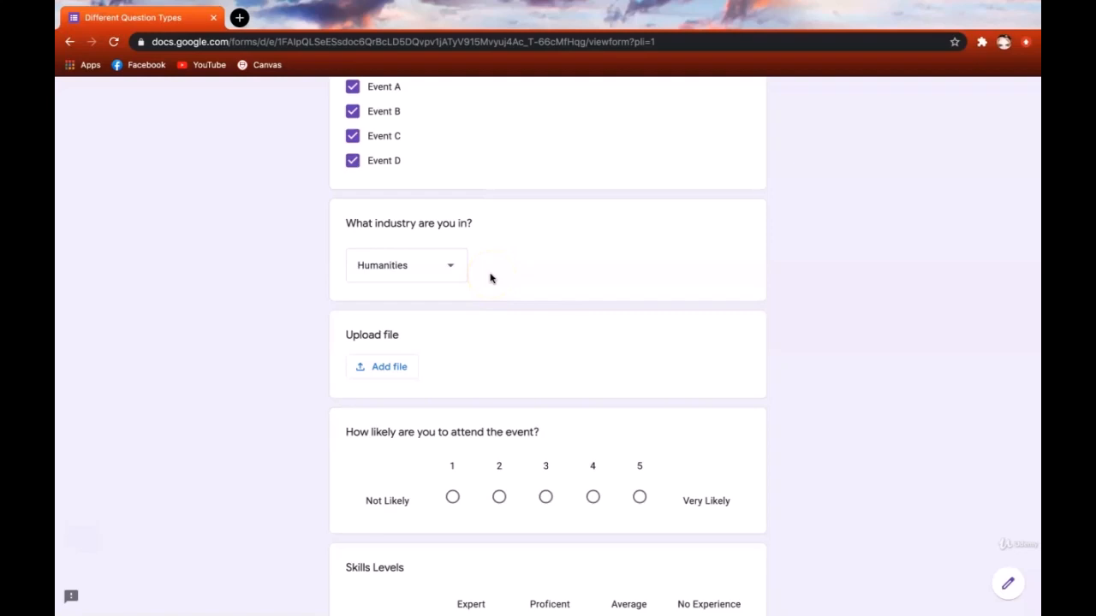
scroll(556, 319, up, 3)
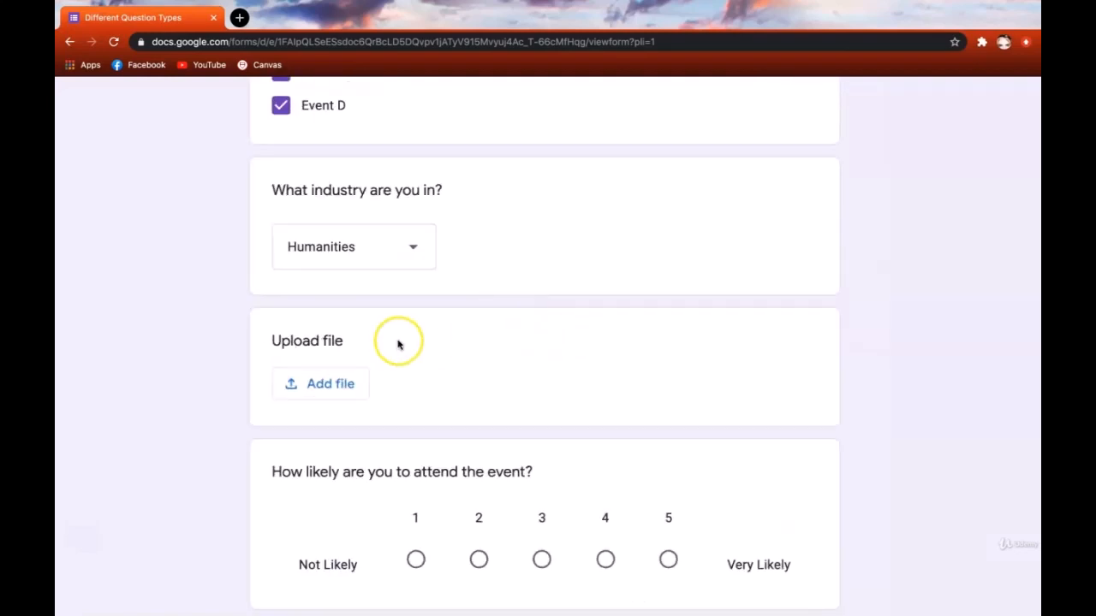
scroll(399, 343, right, 1)
drag(242, 339, 305, 341)
click(304, 341)
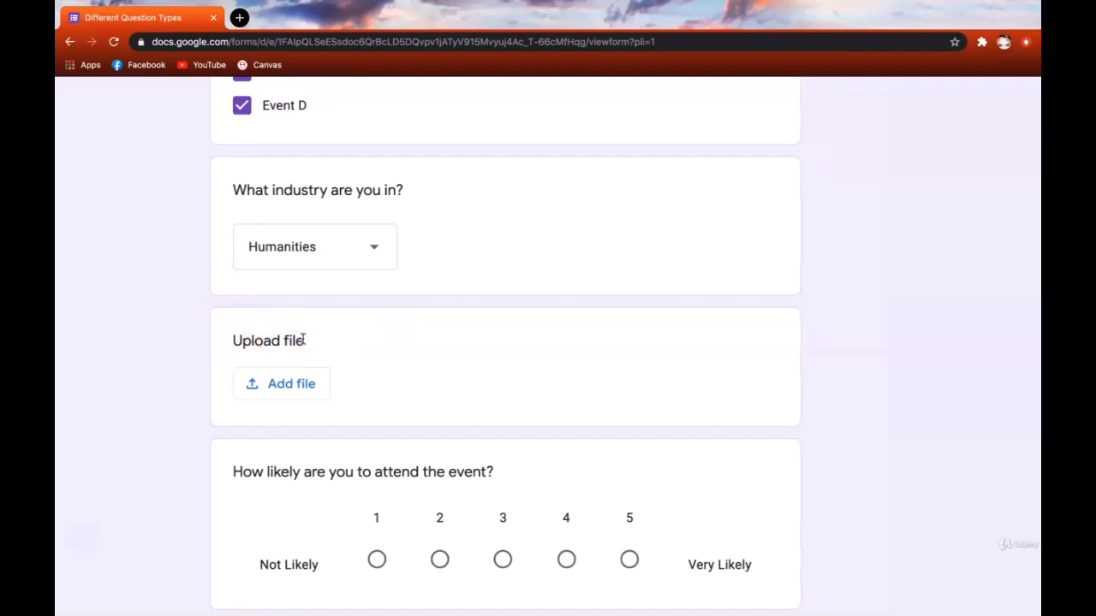
scroll(289, 352, down, 3)
scroll(289, 351, up, 12)
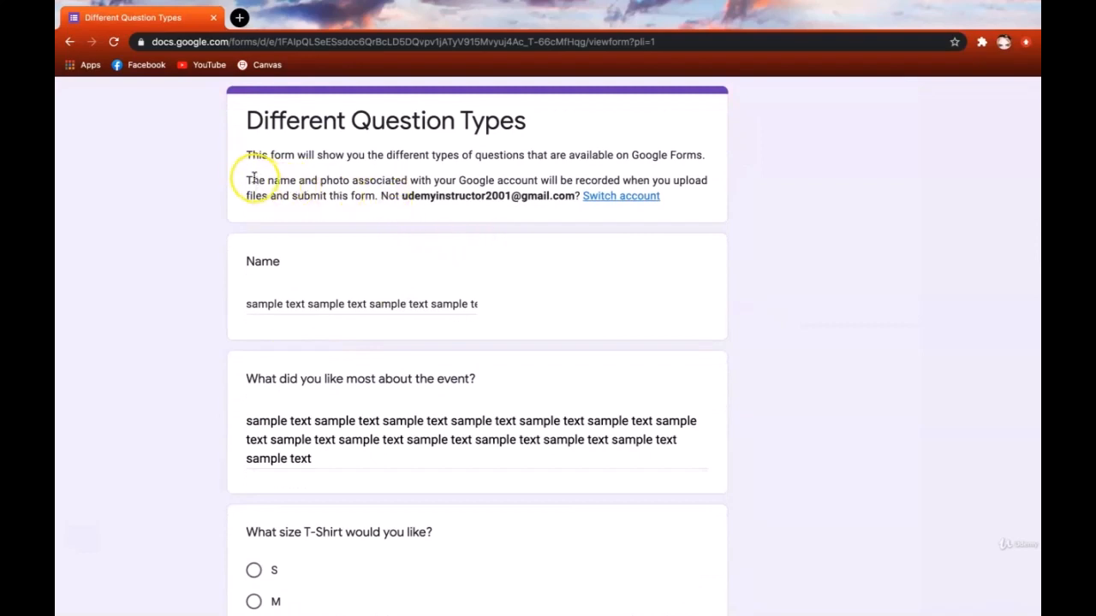
triple_click(506, 195)
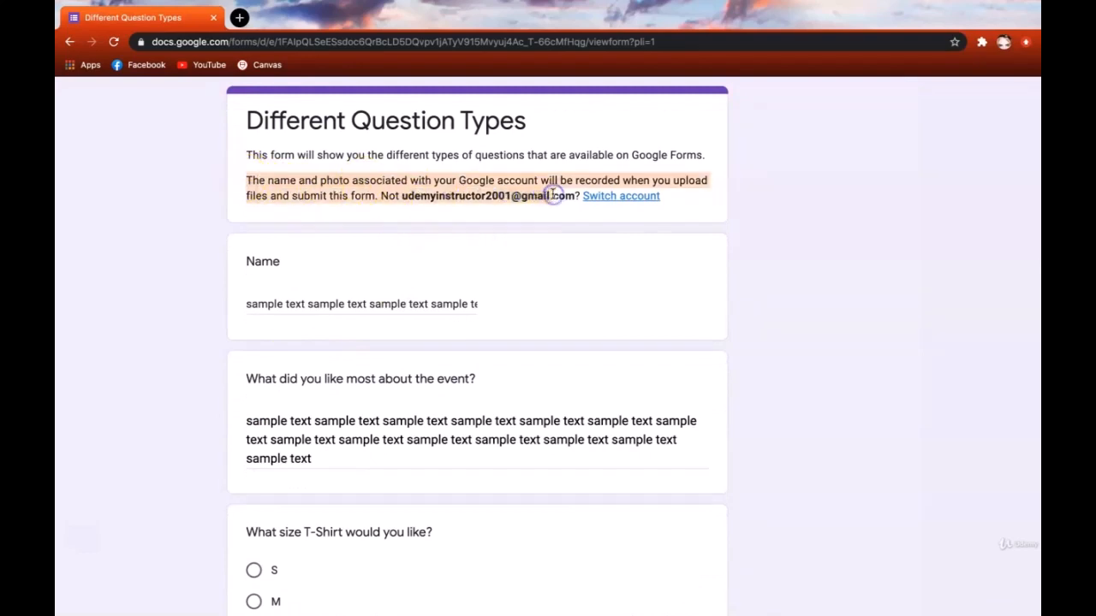
click(550, 195)
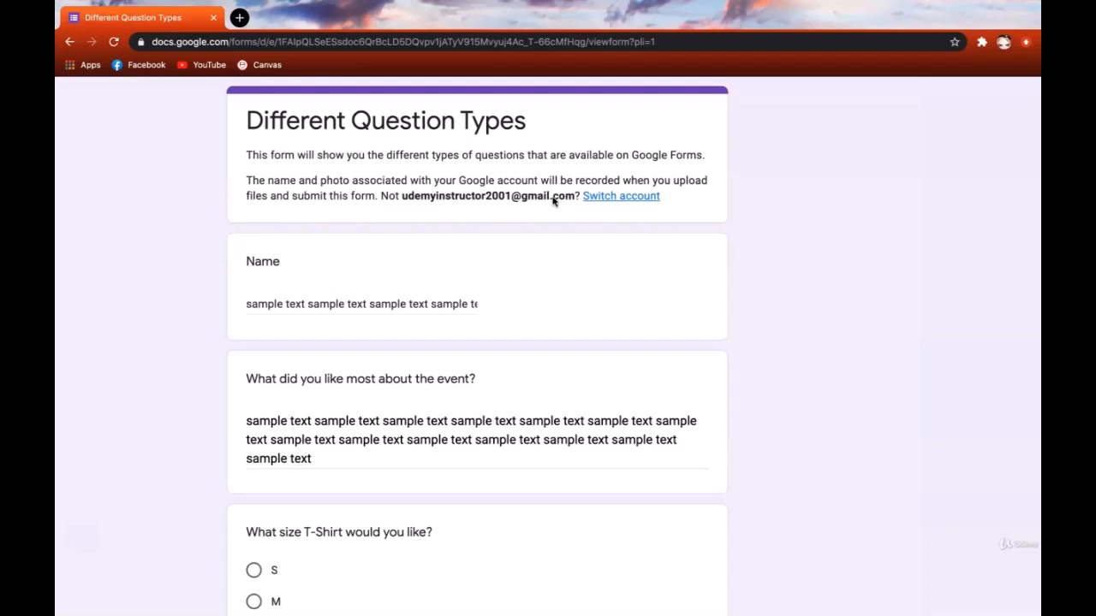
scroll(552, 200, down, 9)
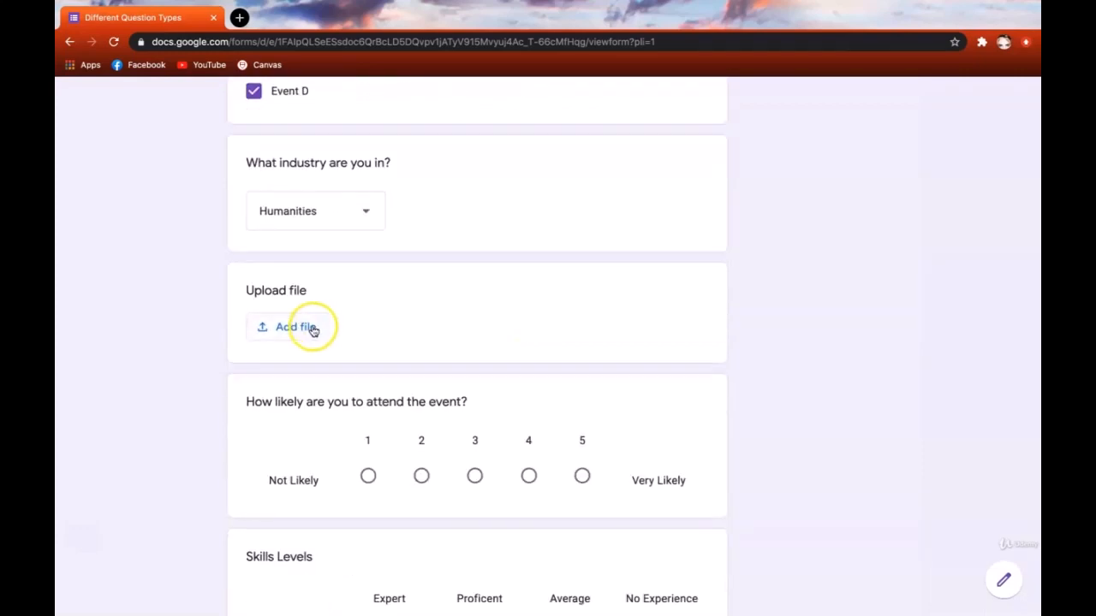
- Upload Problem Set 1.pdf from My Drive as the Upload file answer
click(314, 329)
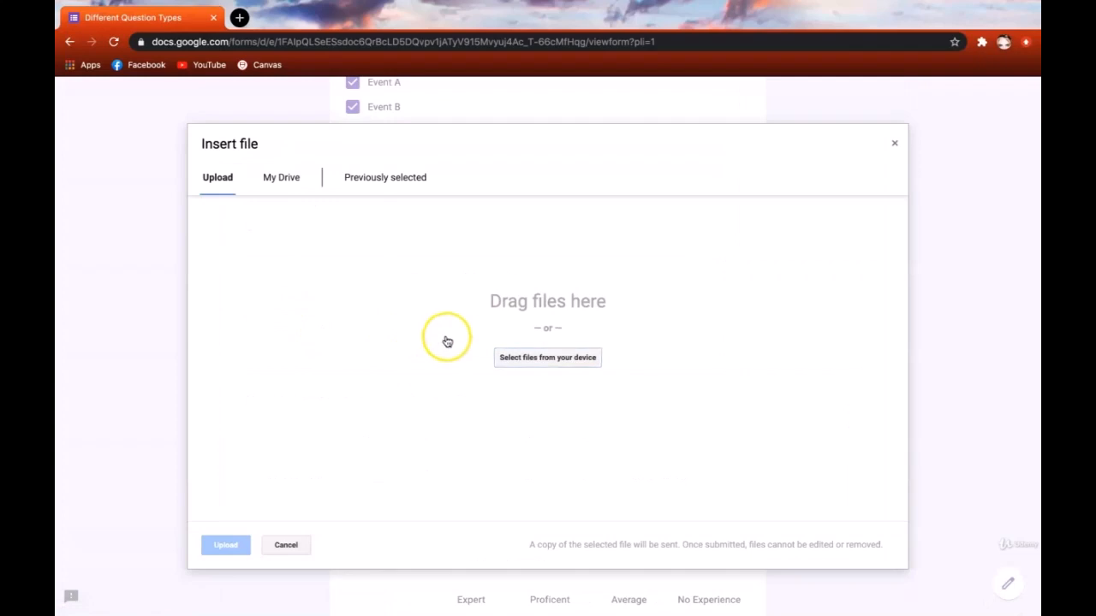
click(225, 192)
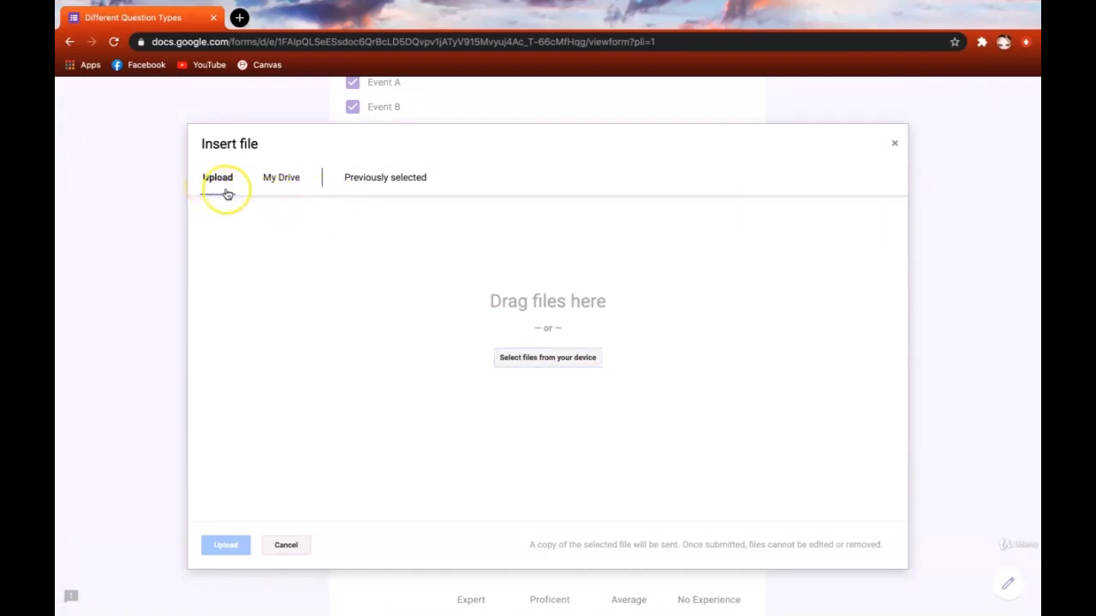
click(283, 189)
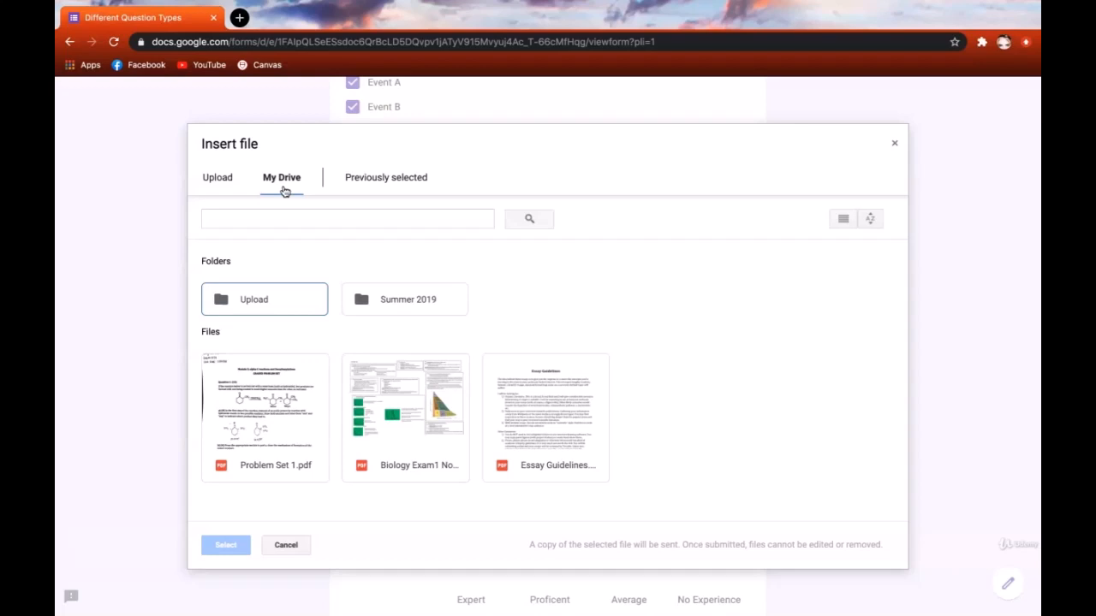
click(530, 441)
click(318, 421)
click(229, 543)
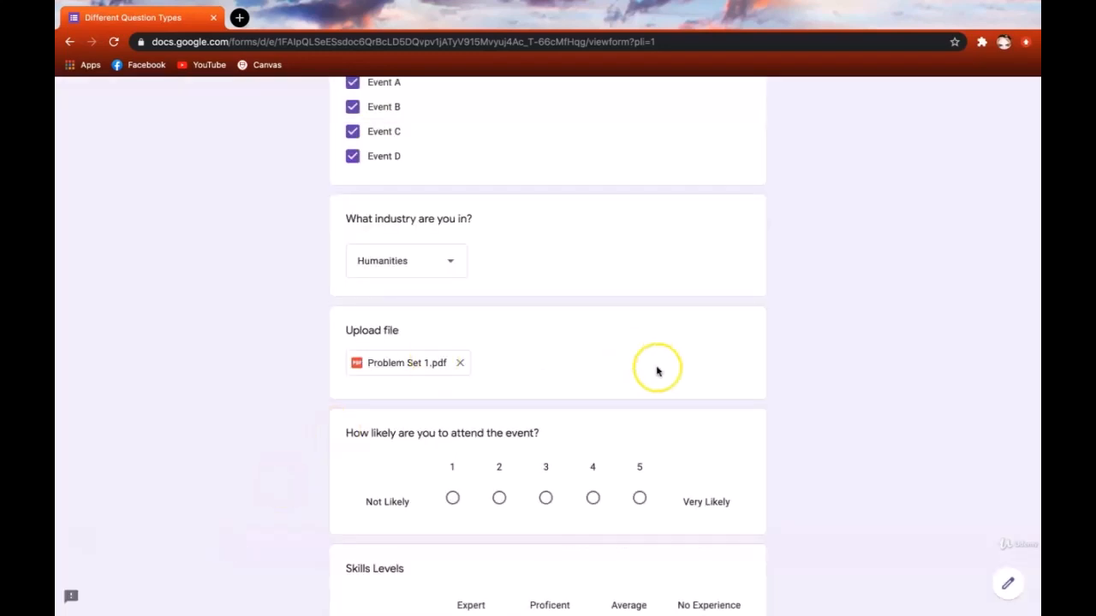
- Select 4 on the Not Likely–Very Likely event attendance scale
scroll(887, 369, down, 1)
scroll(756, 382, up, 2)
scroll(756, 382, down, 1)
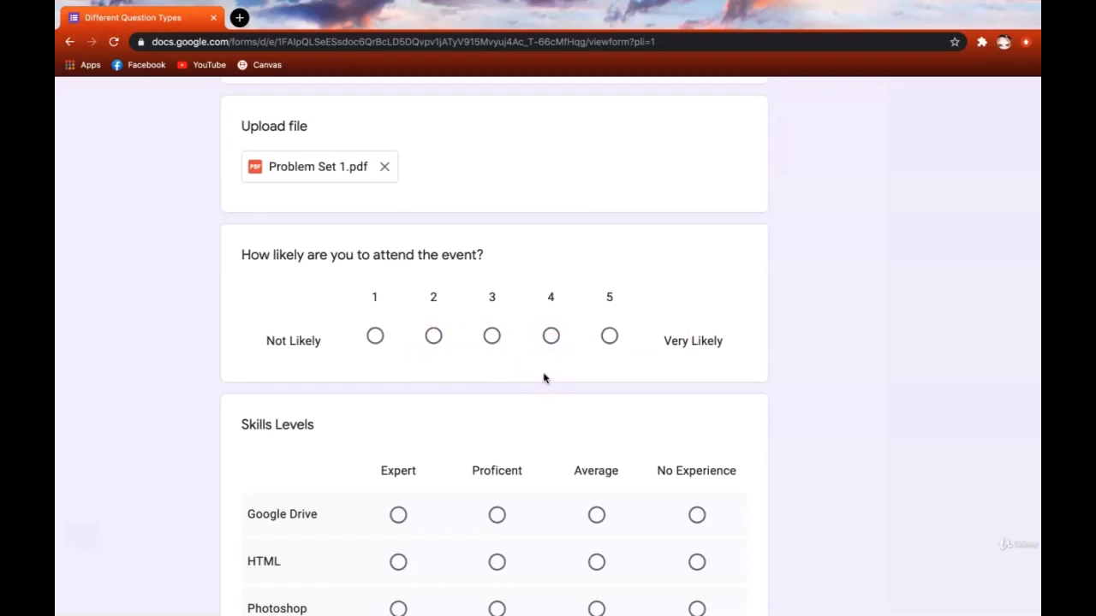
click(550, 337)
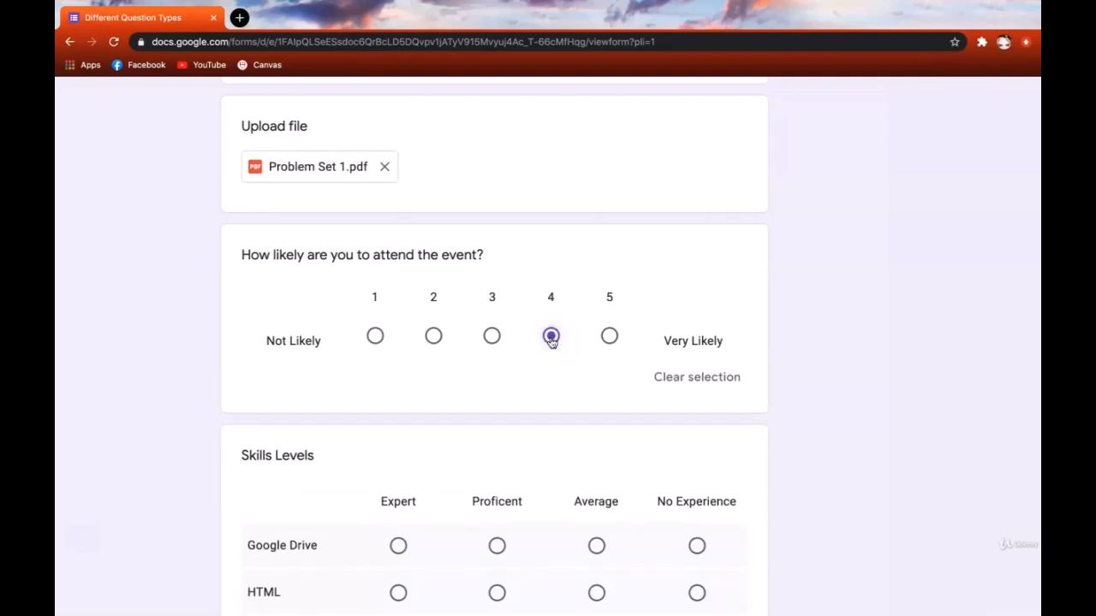
scroll(552, 370, down, 3)
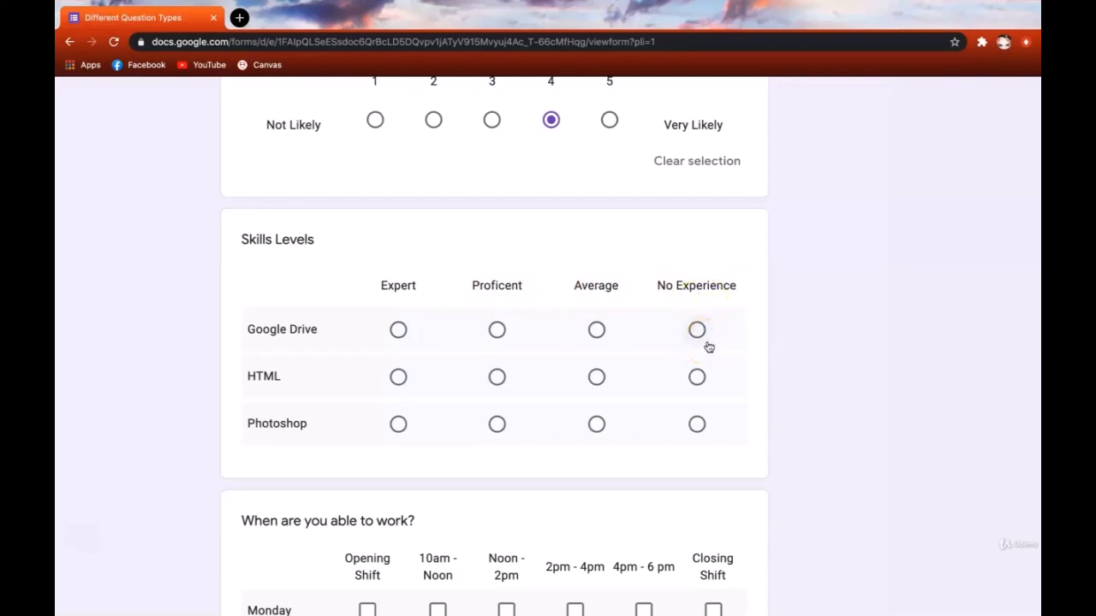
- Mark Google Drive and HTML as Expert and Photoshop as Proficient in the Skills Levels grid
click(398, 330)
click(399, 378)
click(497, 424)
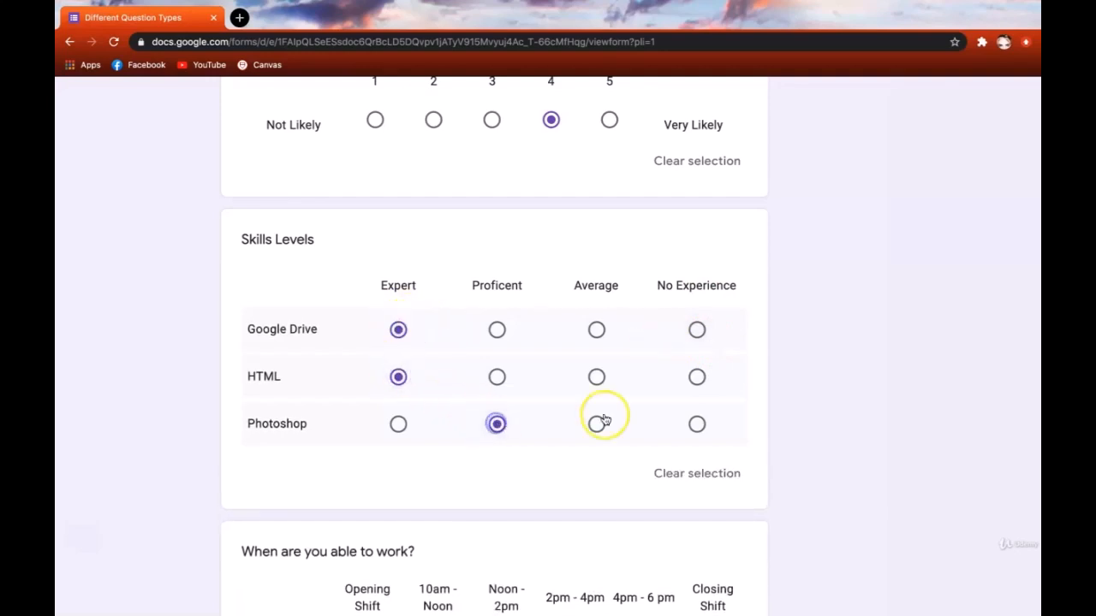
click(696, 426)
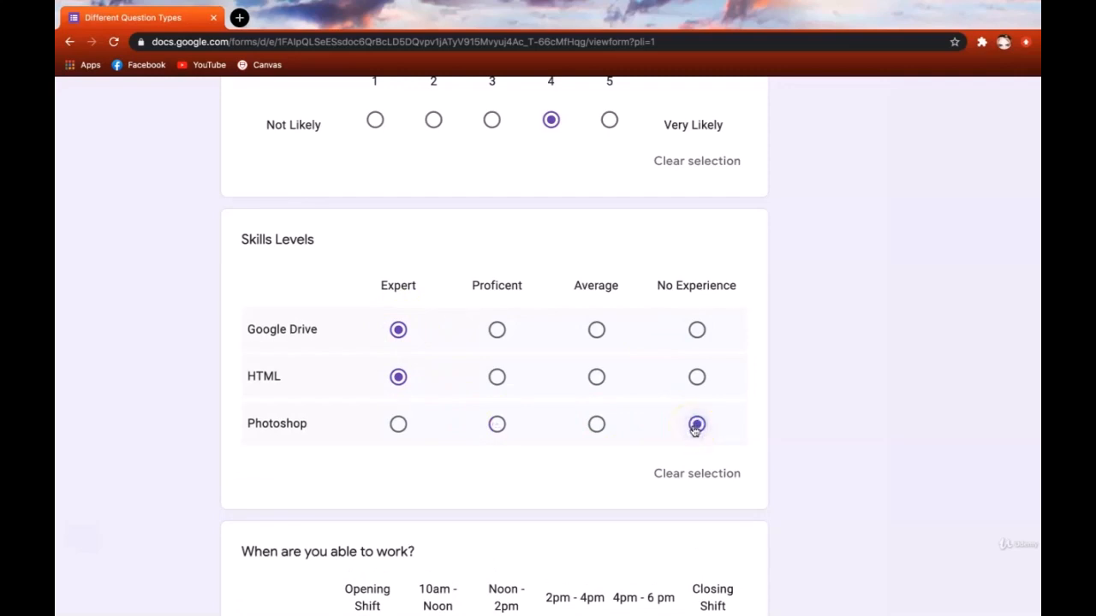
click(498, 426)
drag(379, 283, 414, 285)
click(486, 284)
- Tick Monday Opening–2pm, Tuesday Noon–6pm, Wednesday 10am–2pm, Thursday Noon–2pm and Closing shifts
scroll(334, 299, down, 4)
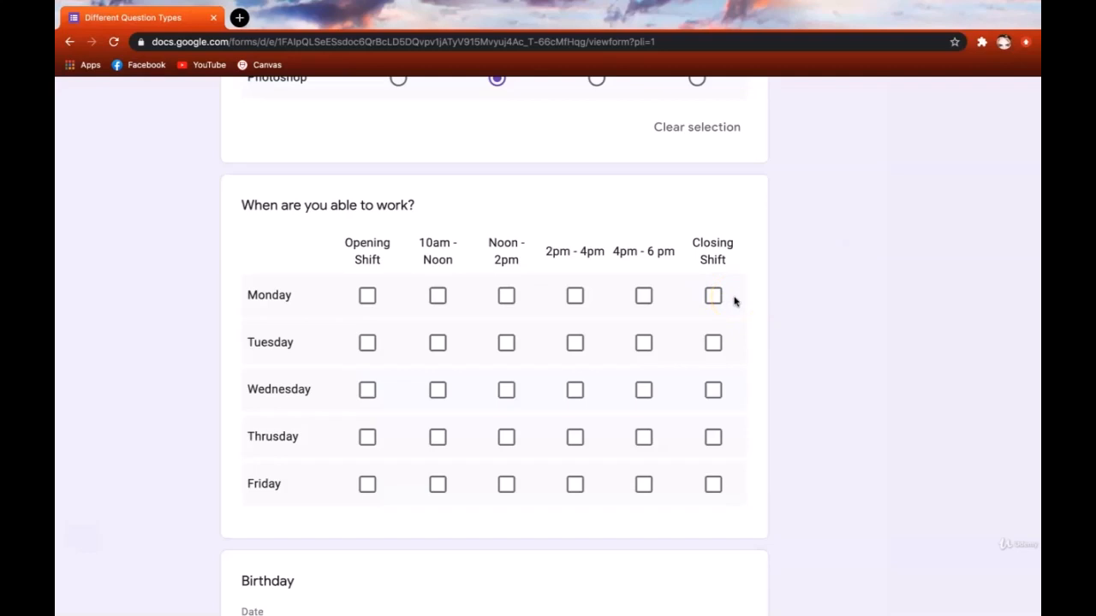
click(369, 295)
click(434, 295)
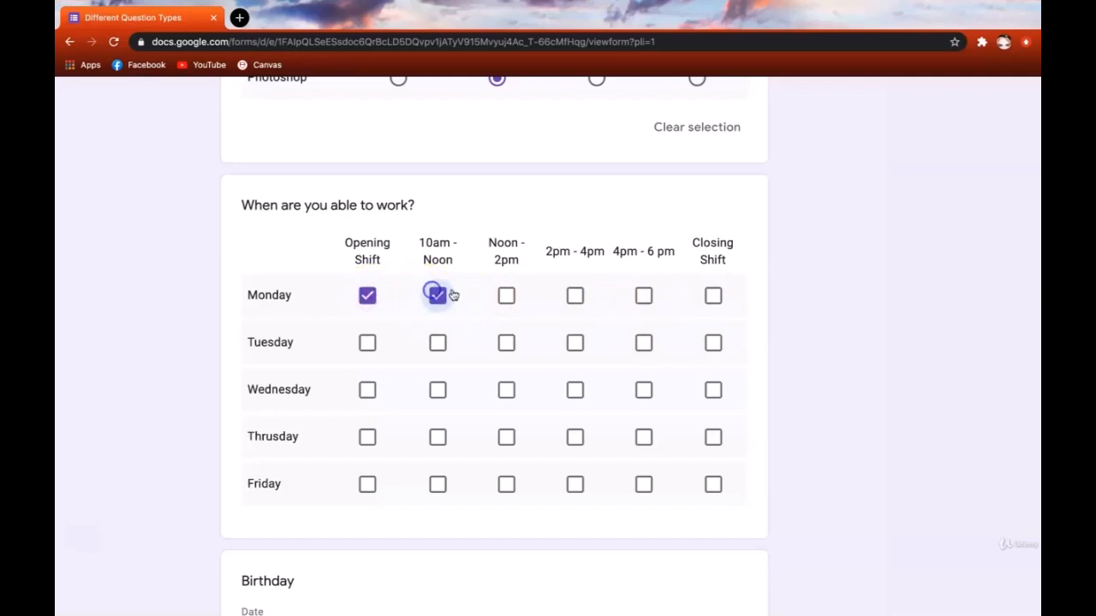
click(506, 295)
click(507, 344)
click(574, 344)
click(643, 342)
click(436, 394)
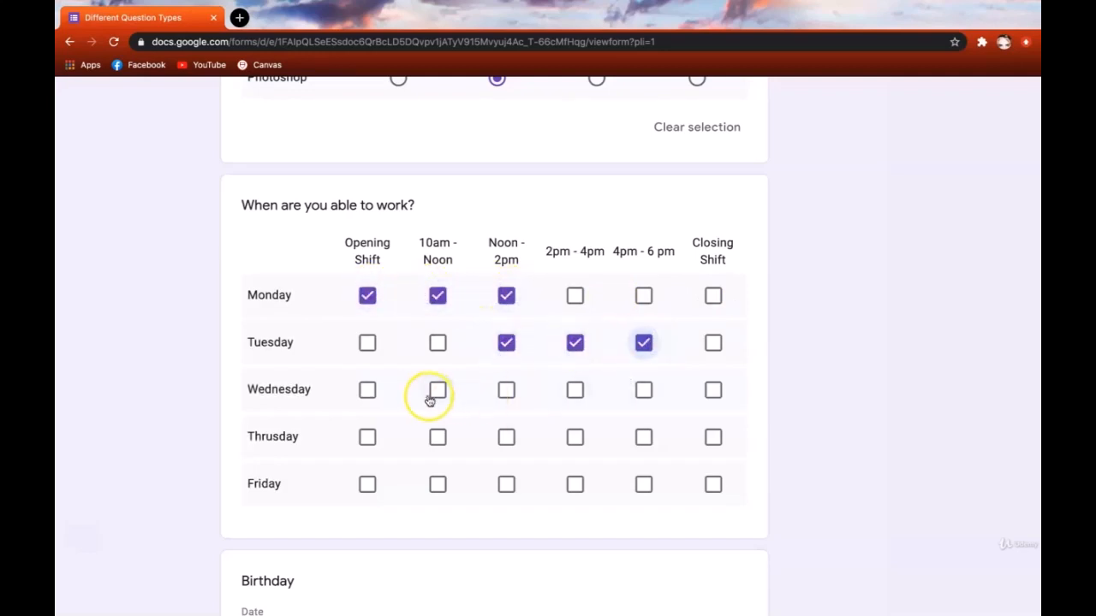
click(506, 391)
click(507, 436)
click(716, 437)
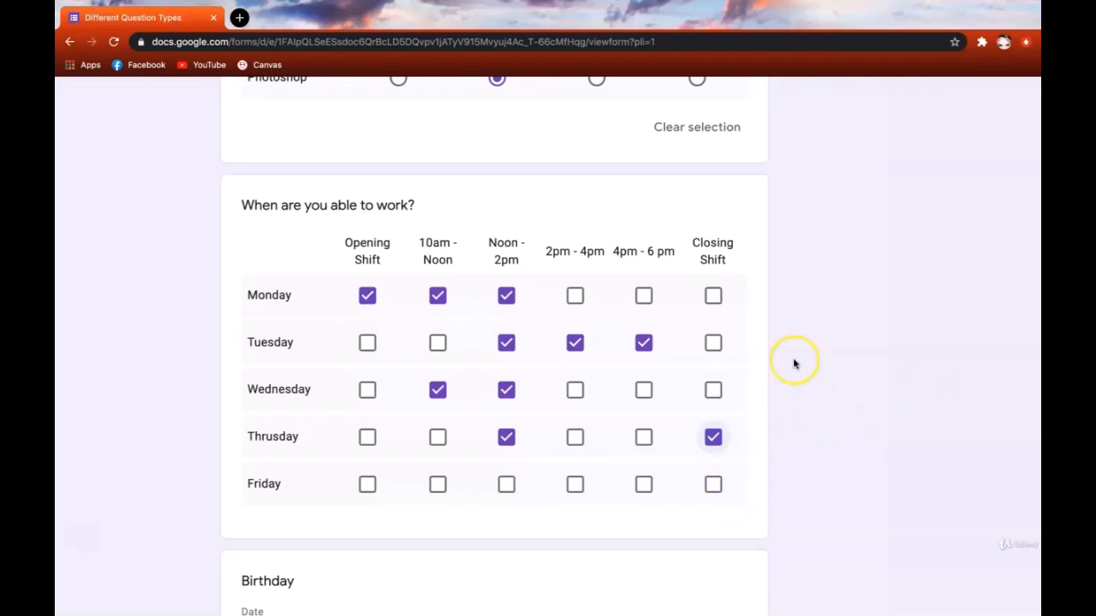
scroll(793, 364, down, 4)
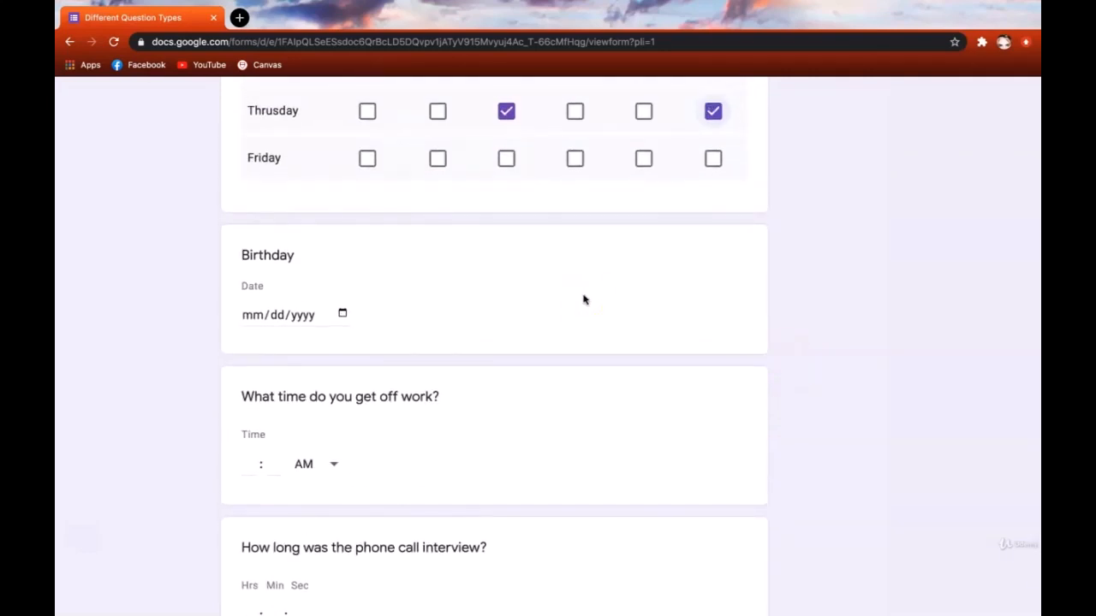
- Open the Birthday calendar and navigate back to February 2020
click(248, 315)
click(279, 315)
click(299, 316)
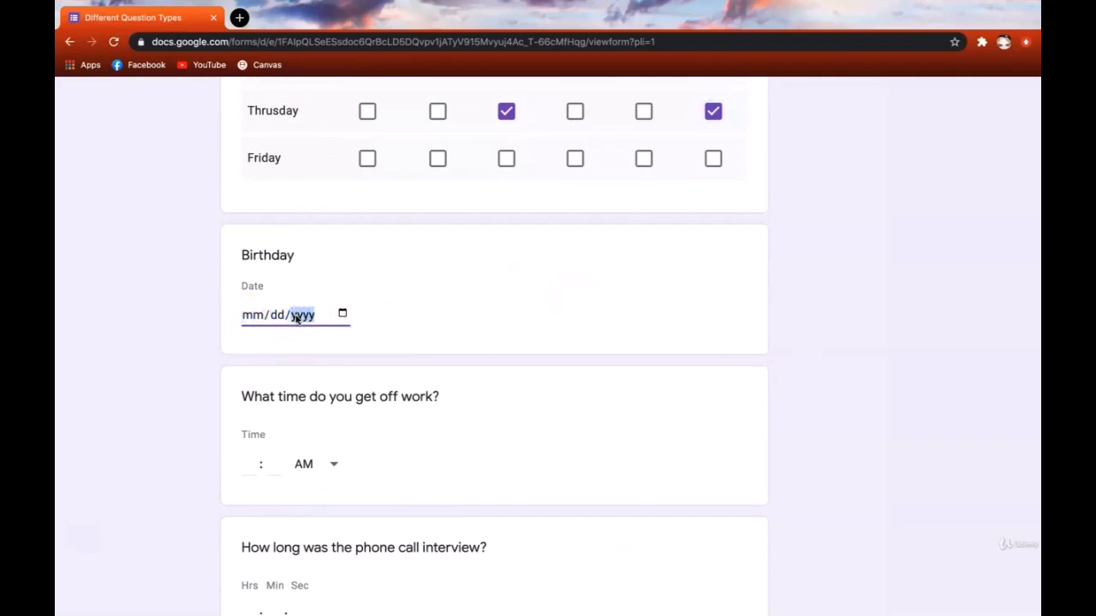
click(342, 316)
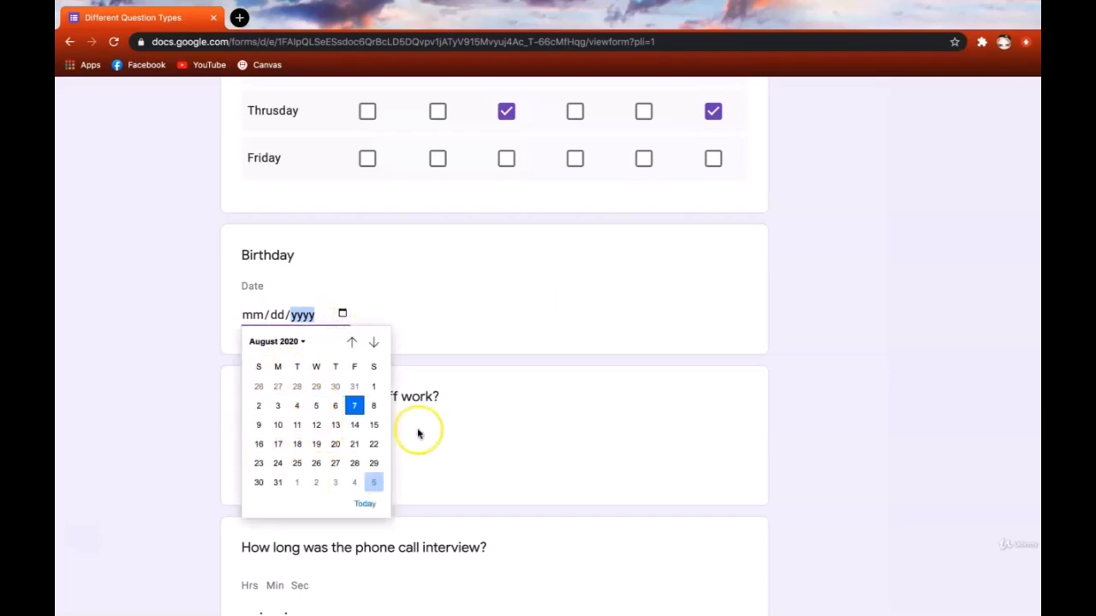
click(353, 344)
click(373, 343)
click(356, 343)
click(354, 343)
click(354, 342)
click(353, 342)
click(353, 343)
click(353, 342)
click(353, 343)
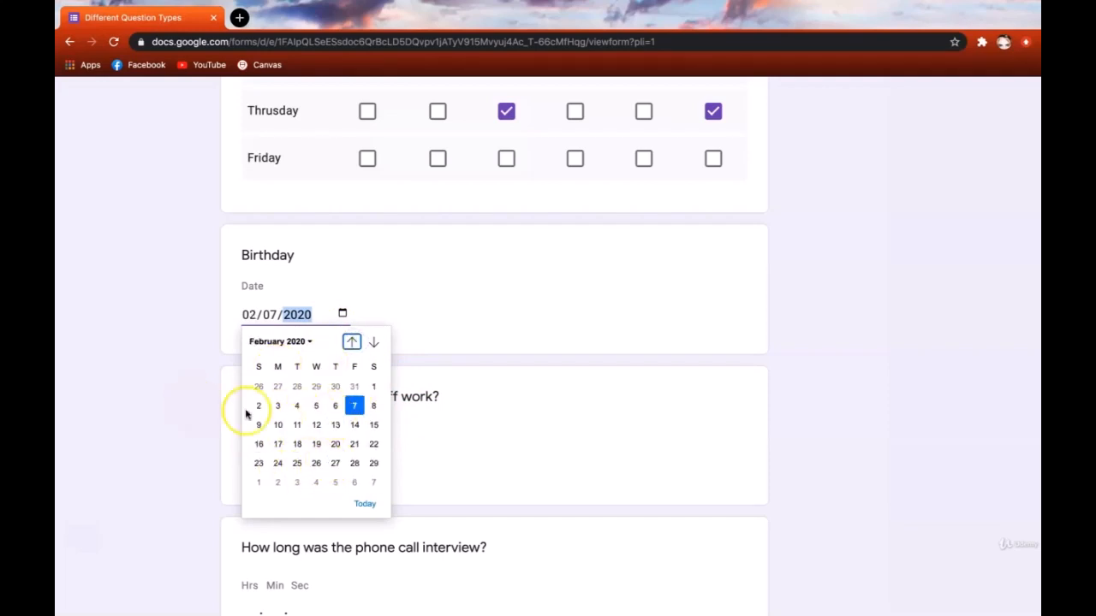
- Pick February 5 so the Birthday reads 02/05/2020
click(313, 408)
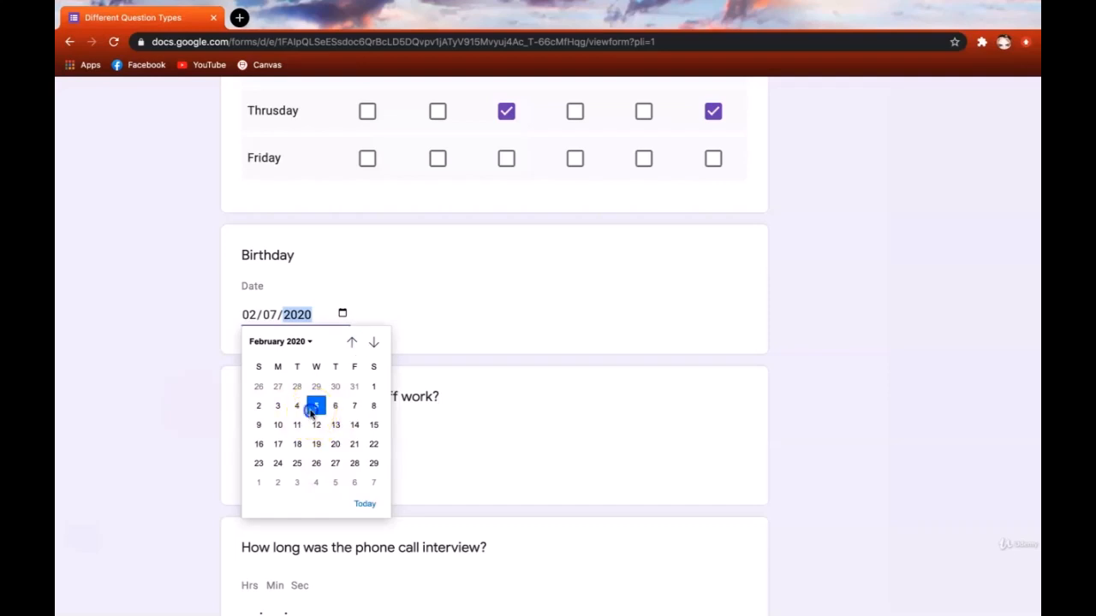
click(151, 409)
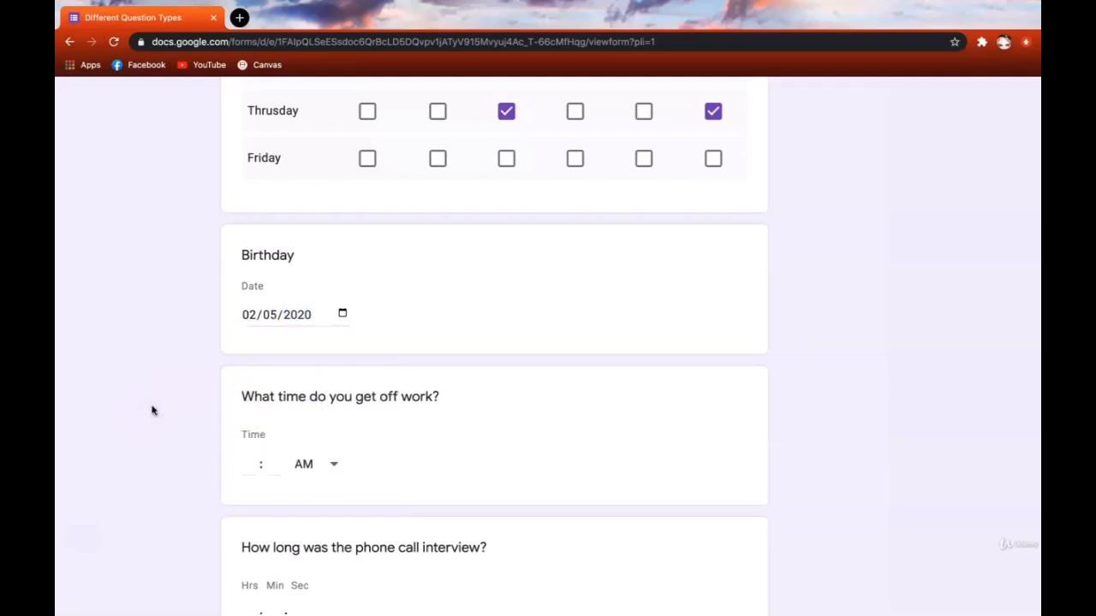
scroll(152, 409, down, 2)
click(168, 315)
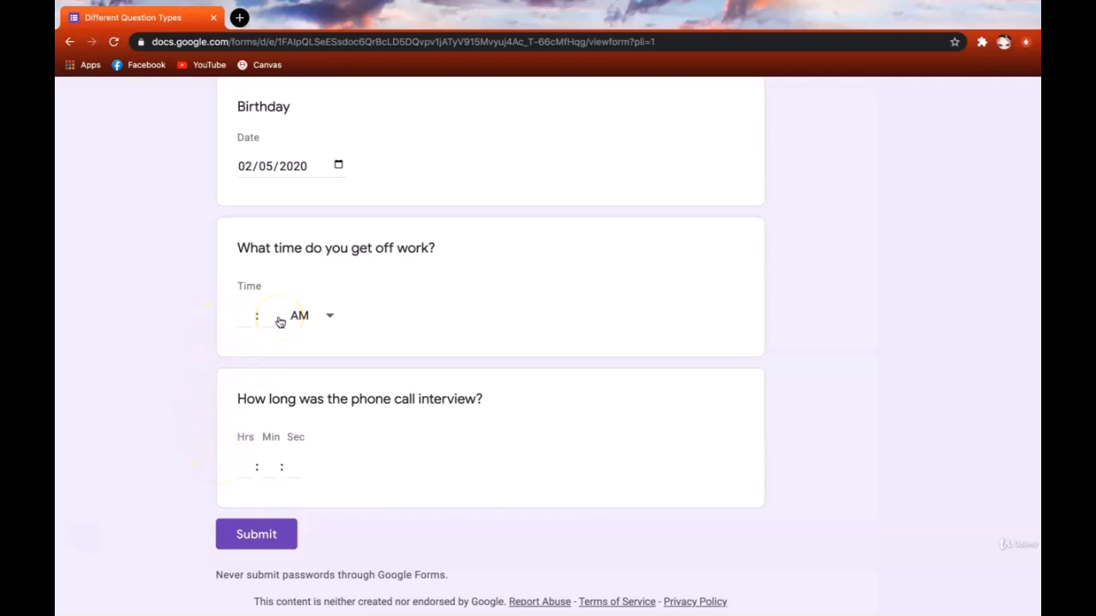
- Enter 05:30 PM as the time you finish work
drag(247, 247, 461, 253)
click(248, 315)
text(5)
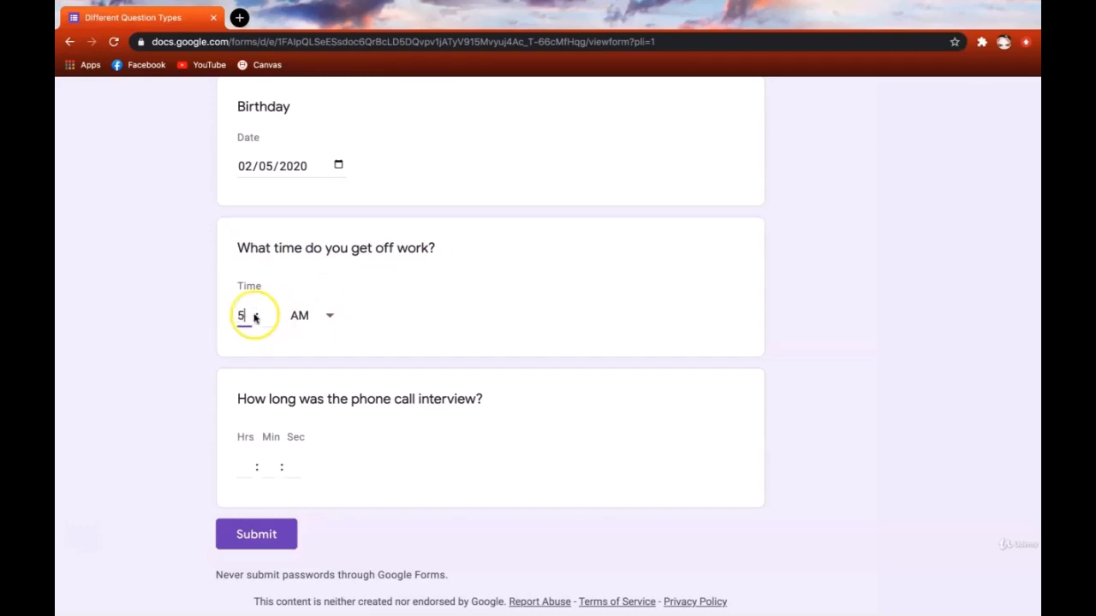
click(269, 314)
text(30)
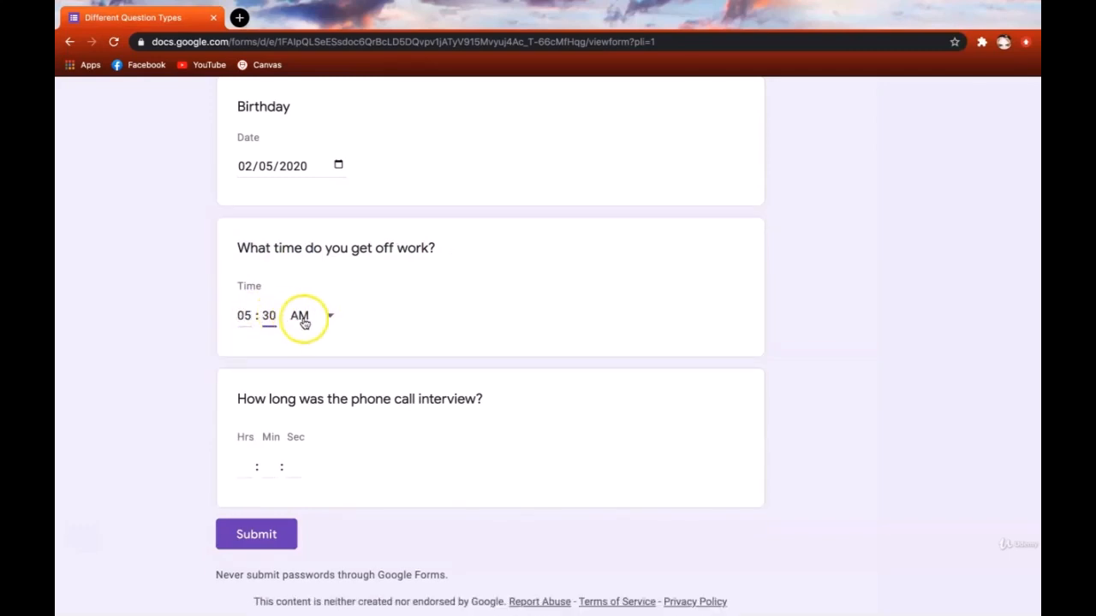
click(331, 318)
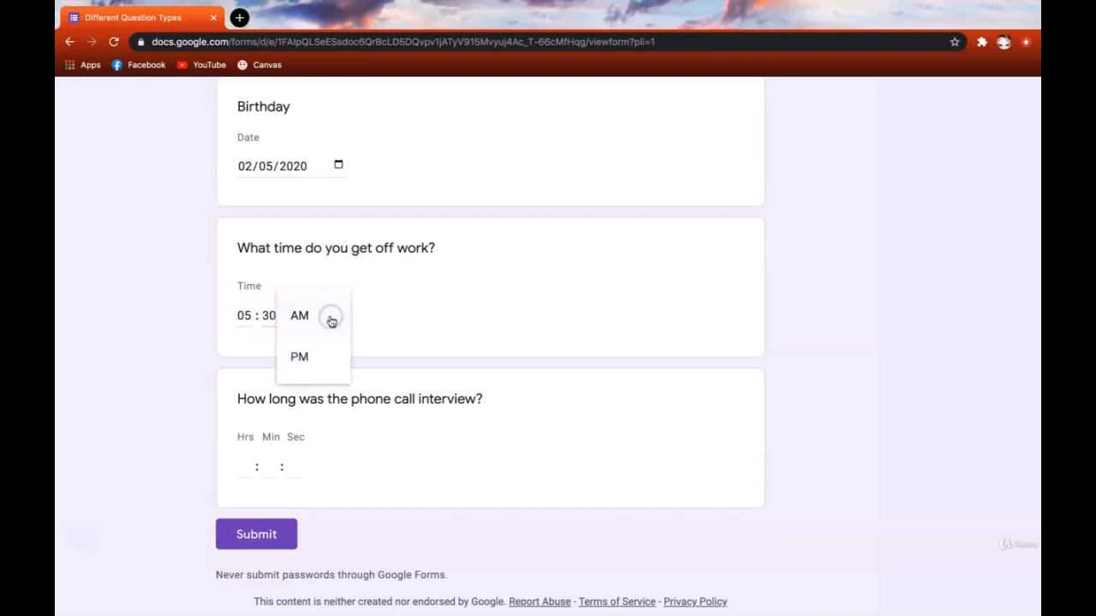
click(326, 360)
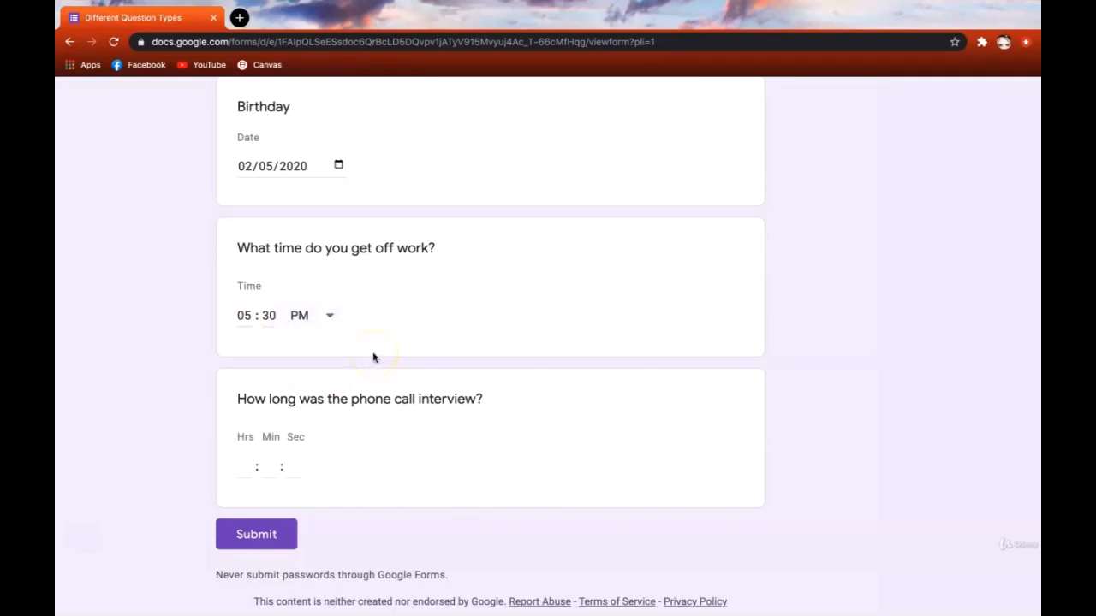
click(345, 395)
scroll(257, 398, down, 1)
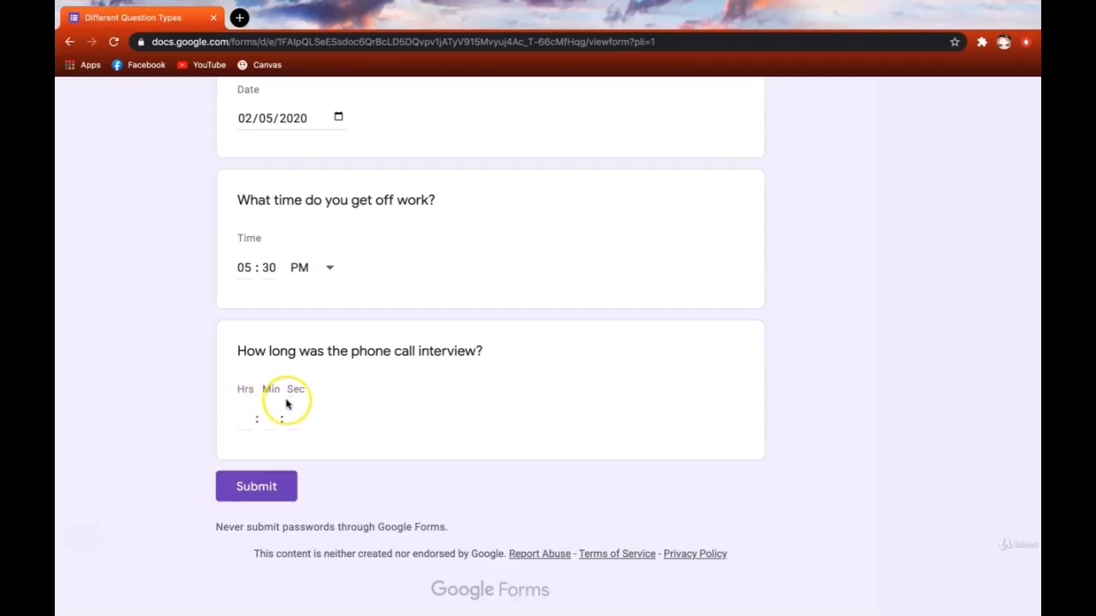
- Enter 00:27:04 as the phone interview length
click(247, 419)
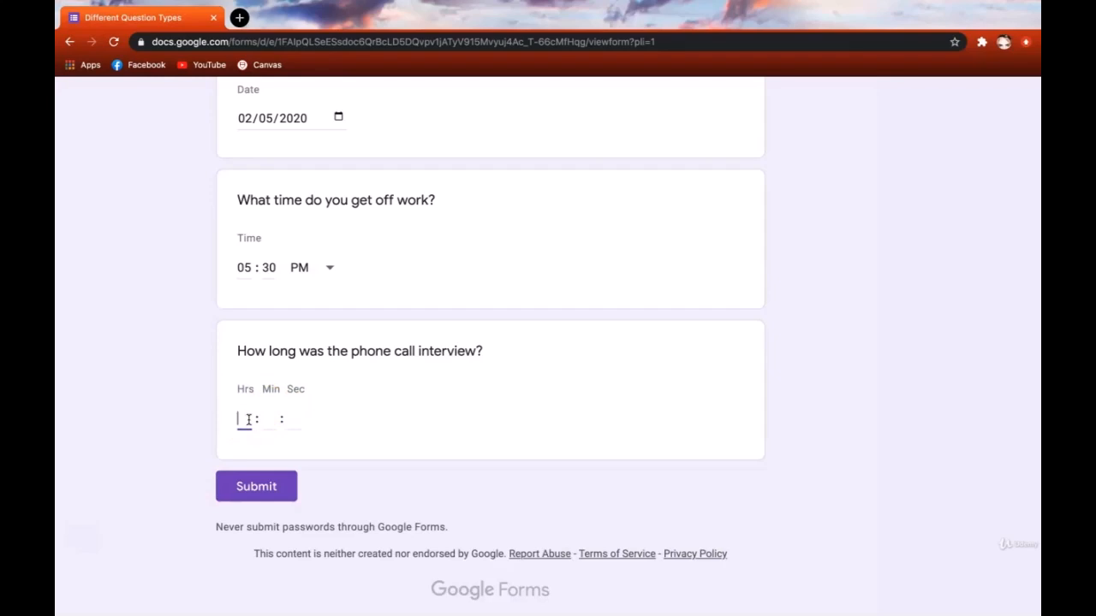
text(00)
click(270, 419)
text(27)
click(294, 422)
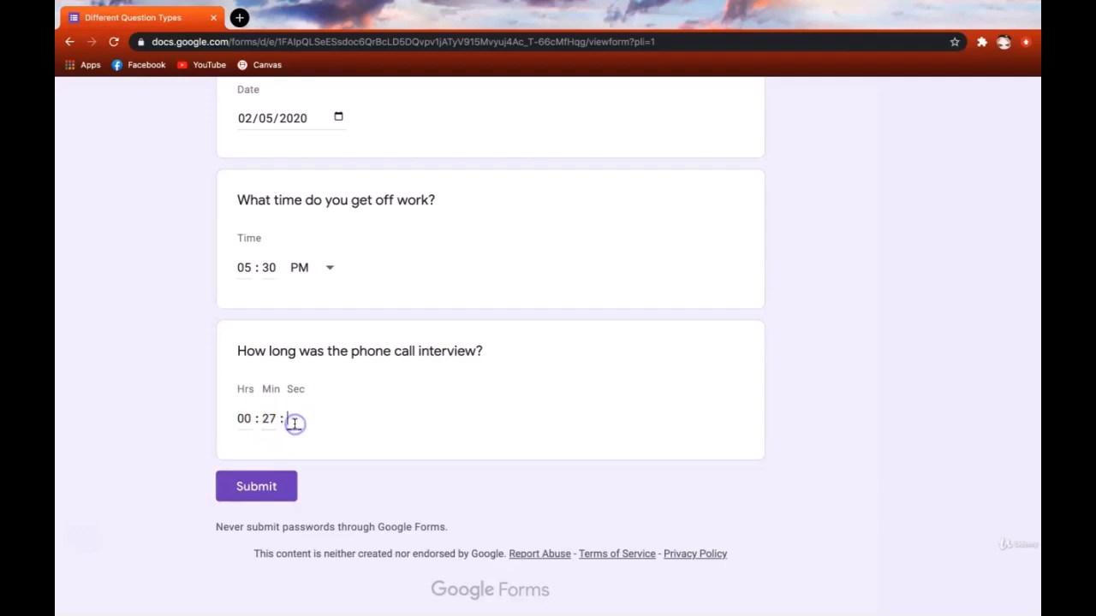
text(04)
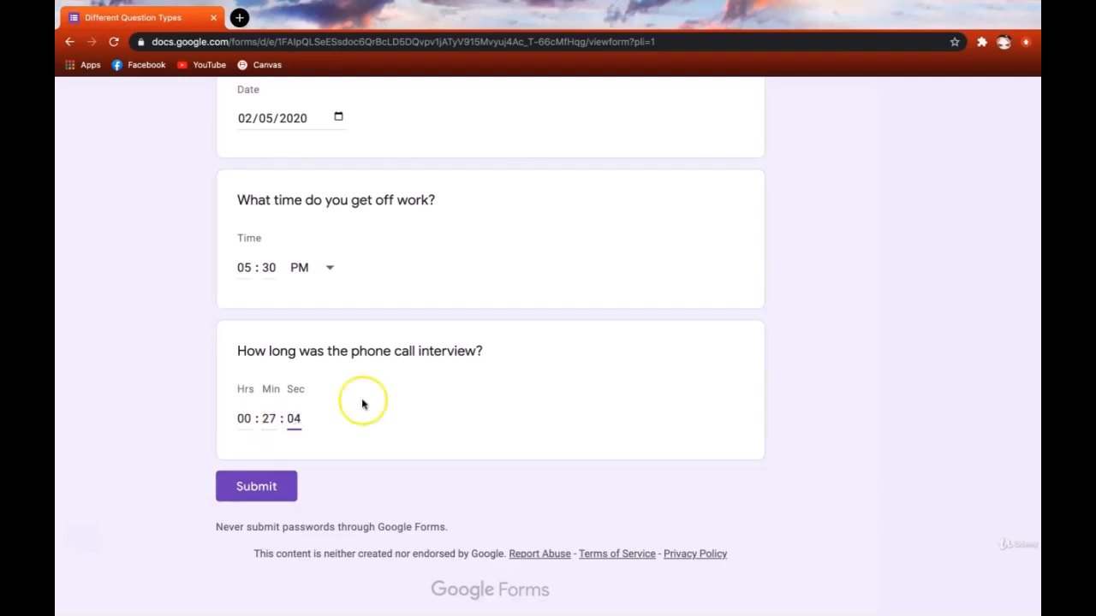
scroll(749, 341, down, 3)
scroll(821, 268, up, 1)
scroll(820, 268, up, 20)
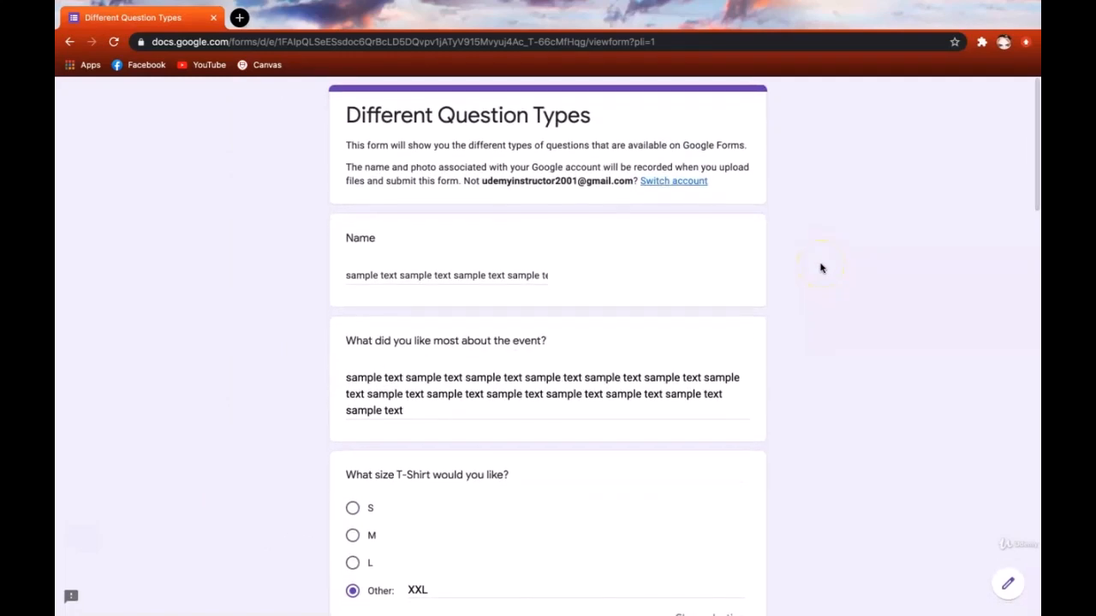
- Scroll through the completed sample form before going back to the Tell Me About Yourself editor
scroll(820, 268, down, 20)
scroll(820, 268, down, 1)
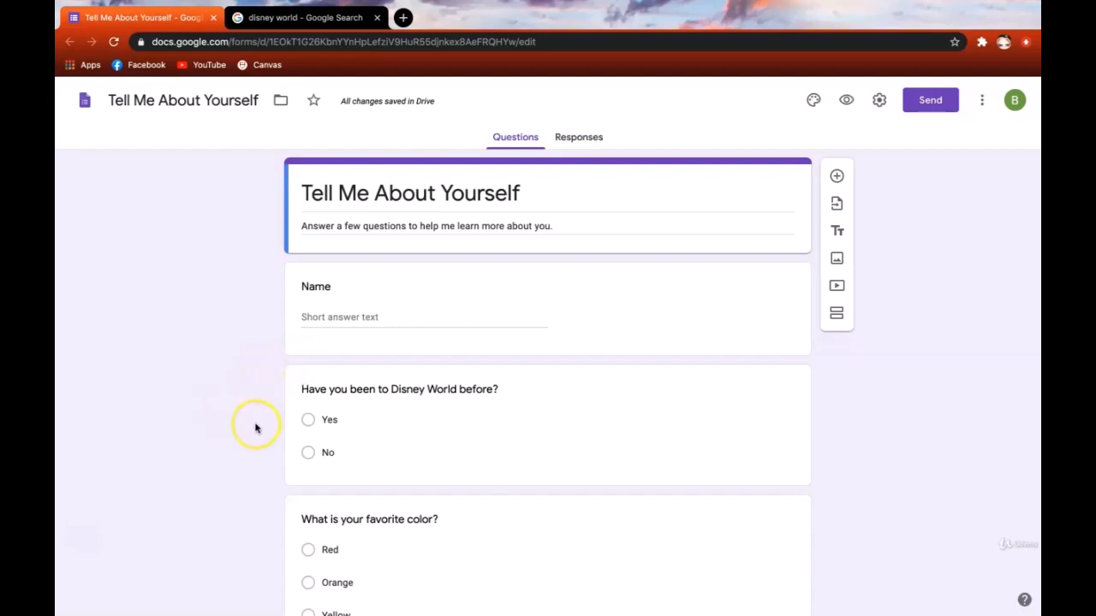
- Select the Disney World question and open its Insert image dialog
click(303, 392)
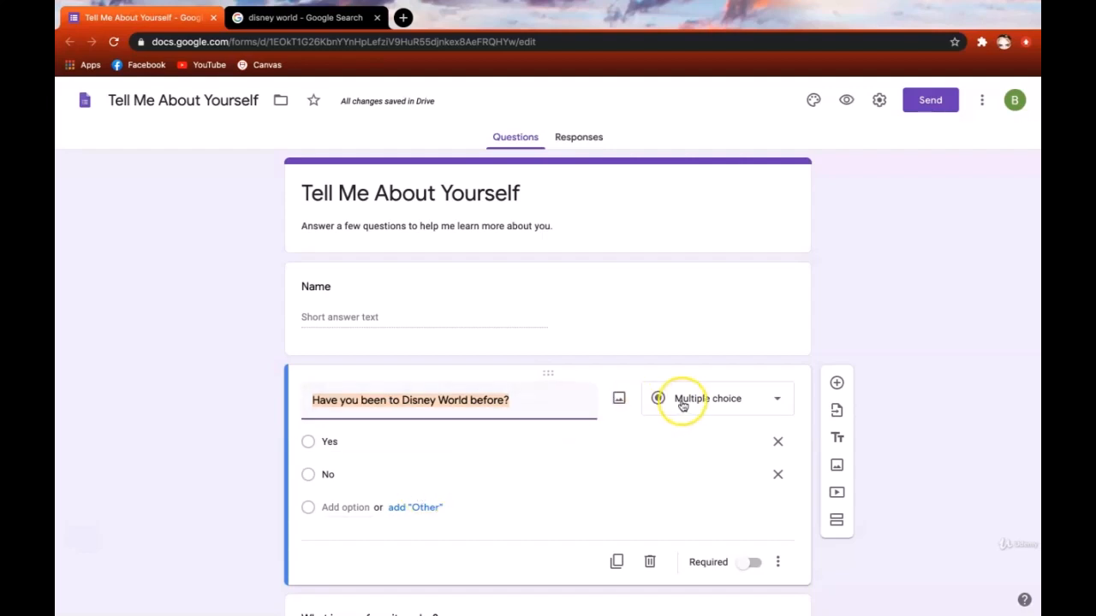
click(622, 411)
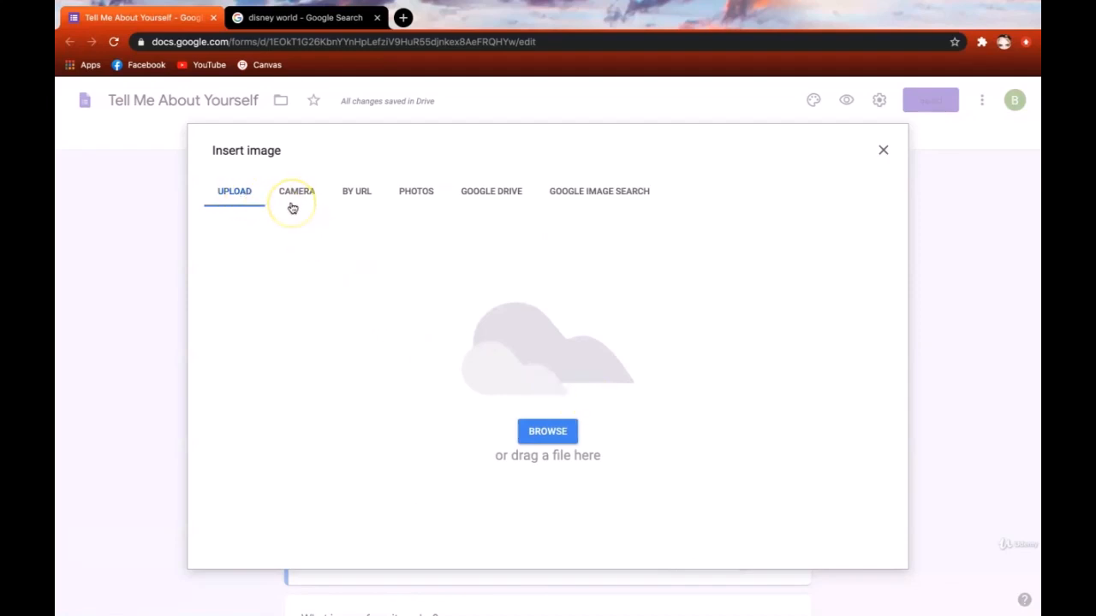
click(356, 202)
click(416, 192)
click(419, 193)
- Copy the image address of the enlarged Disney castle photo from the Google Images results
click(310, 17)
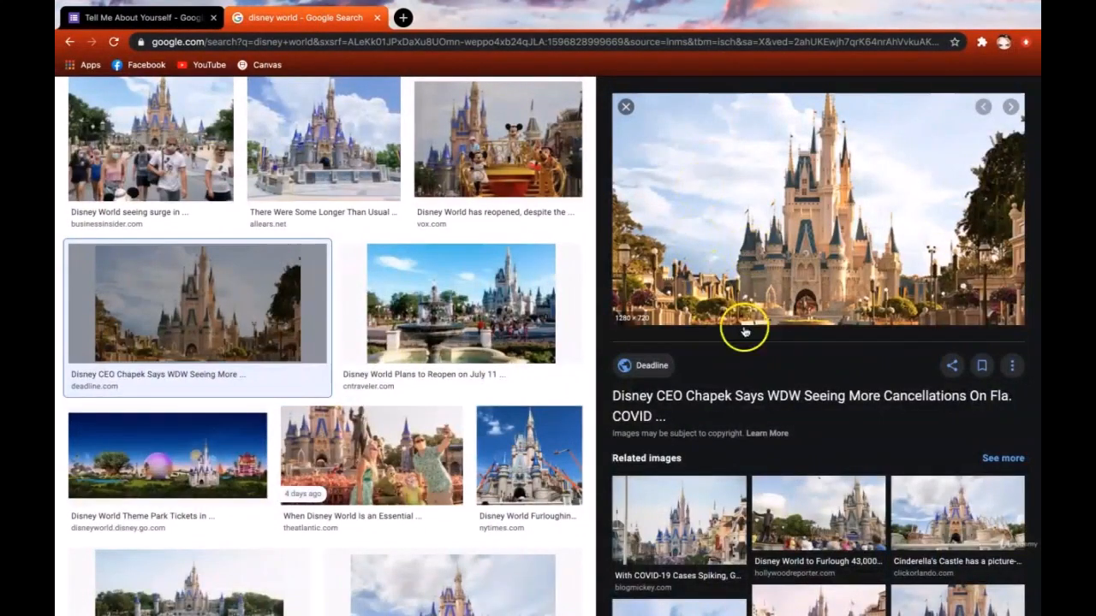
right_click(778, 239)
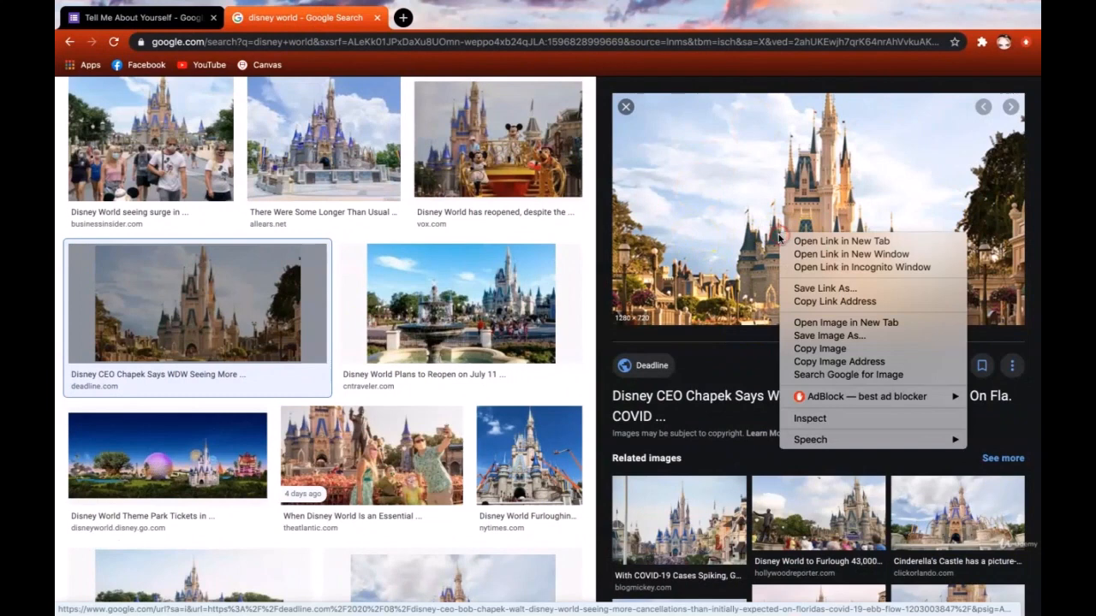
click(834, 368)
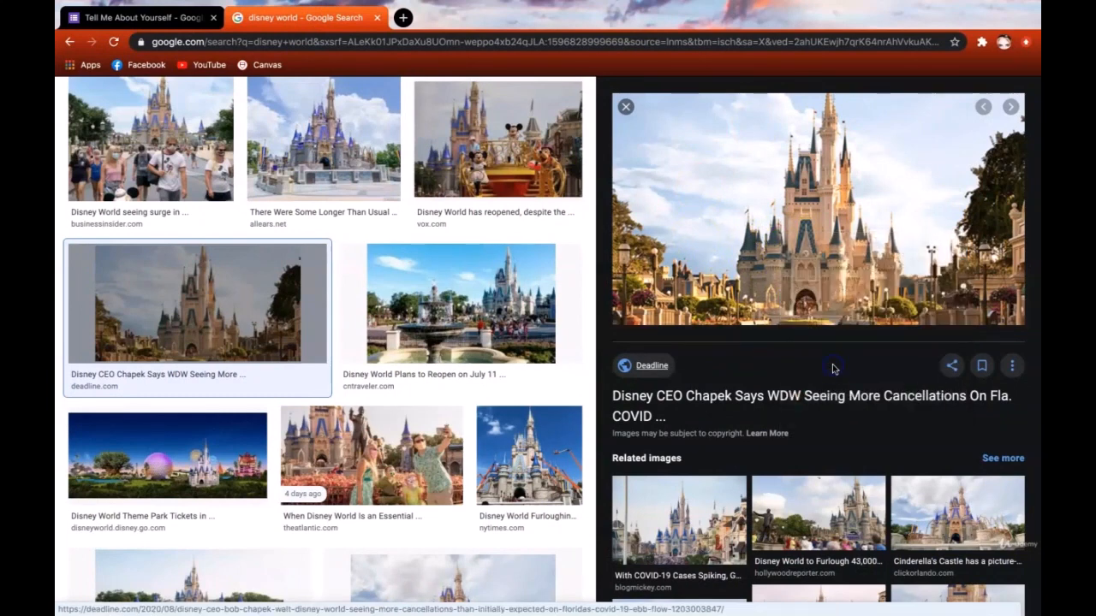
click(149, 17)
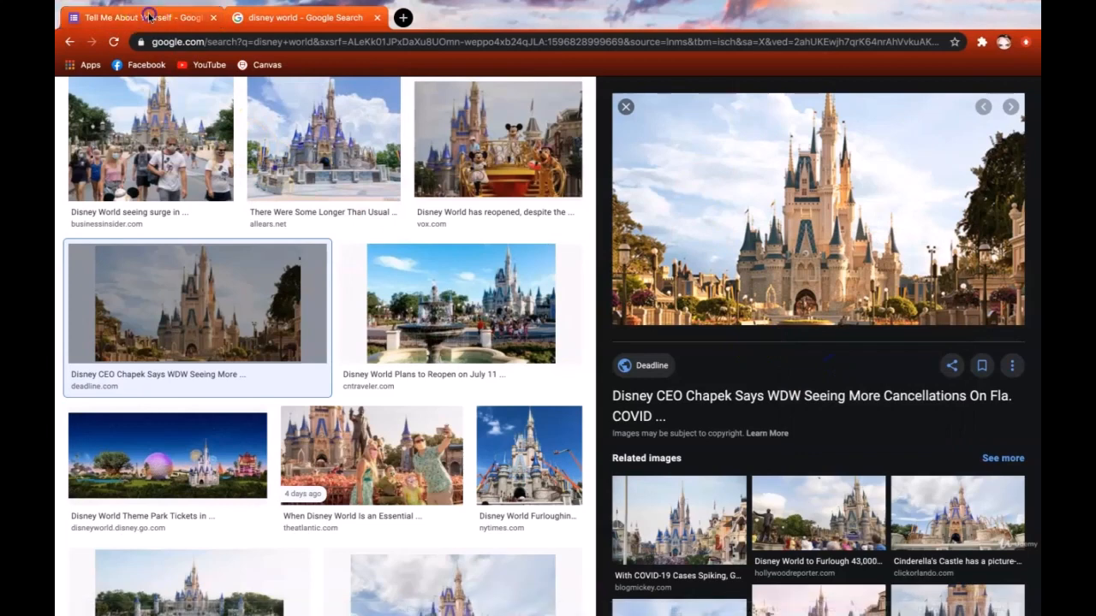
- Insert the Disney castle photo by pasted URL into the 'Have you been to Disney World before?' question
click(349, 194)
click(404, 257)
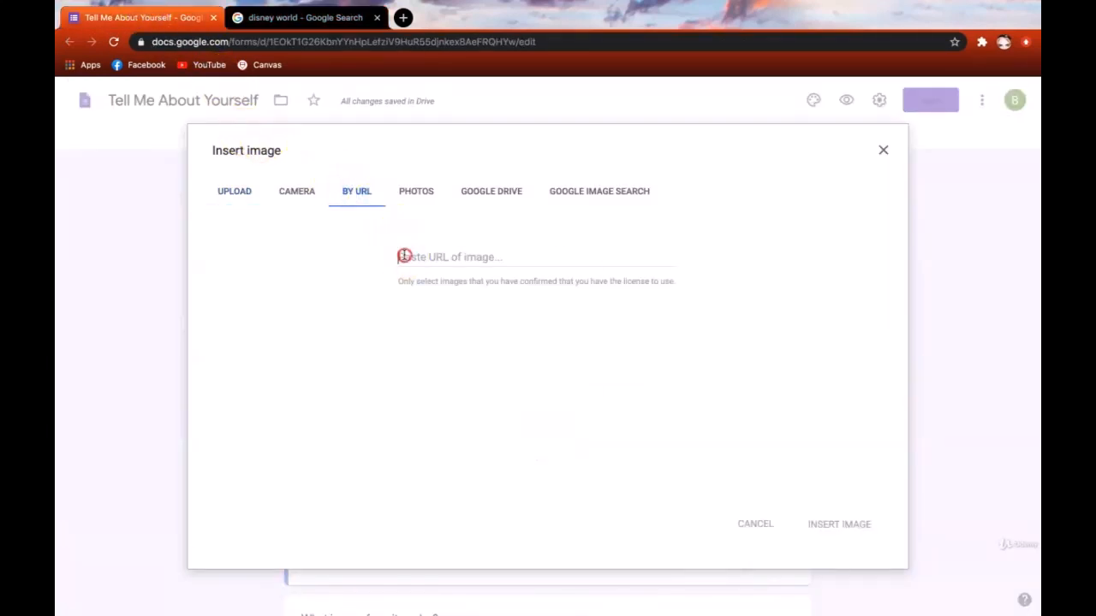
right_click(404, 257)
click(448, 343)
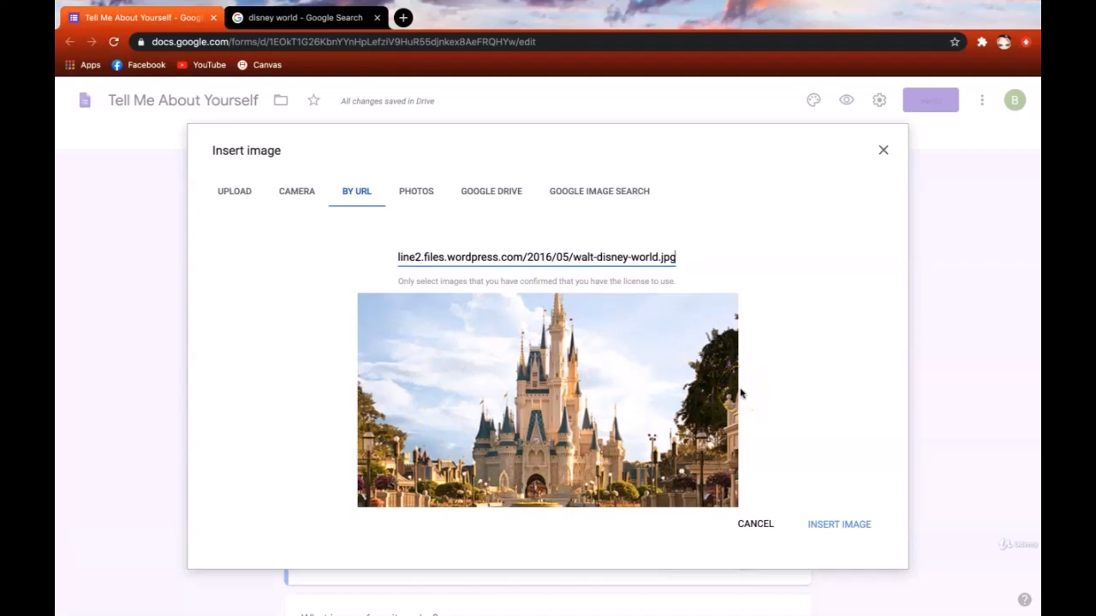
click(847, 529)
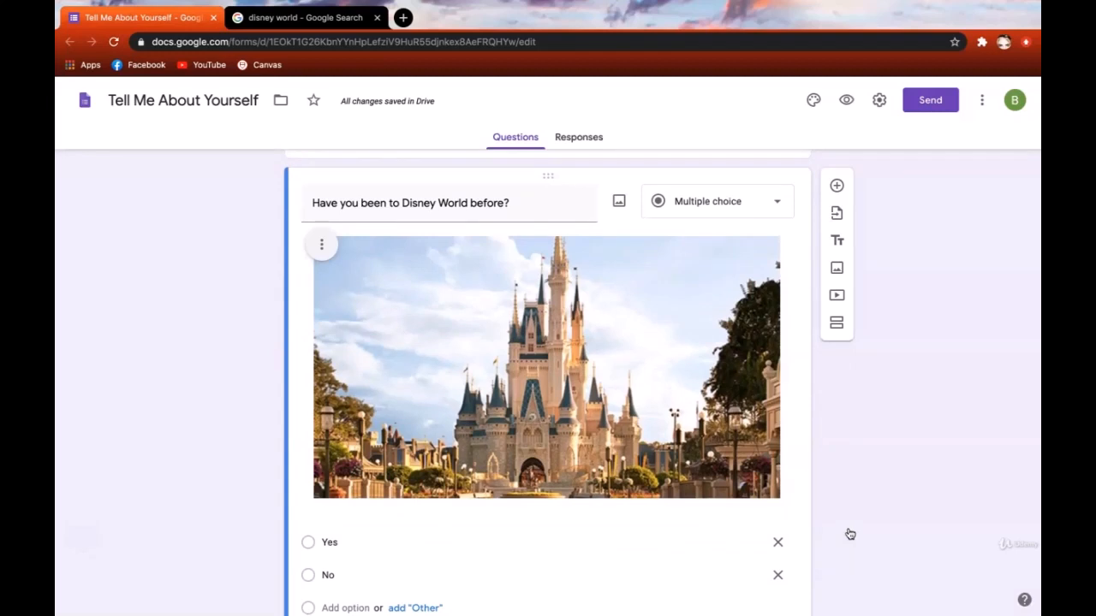
- Try shrinking the castle photo, then undo to keep its original size
click(705, 432)
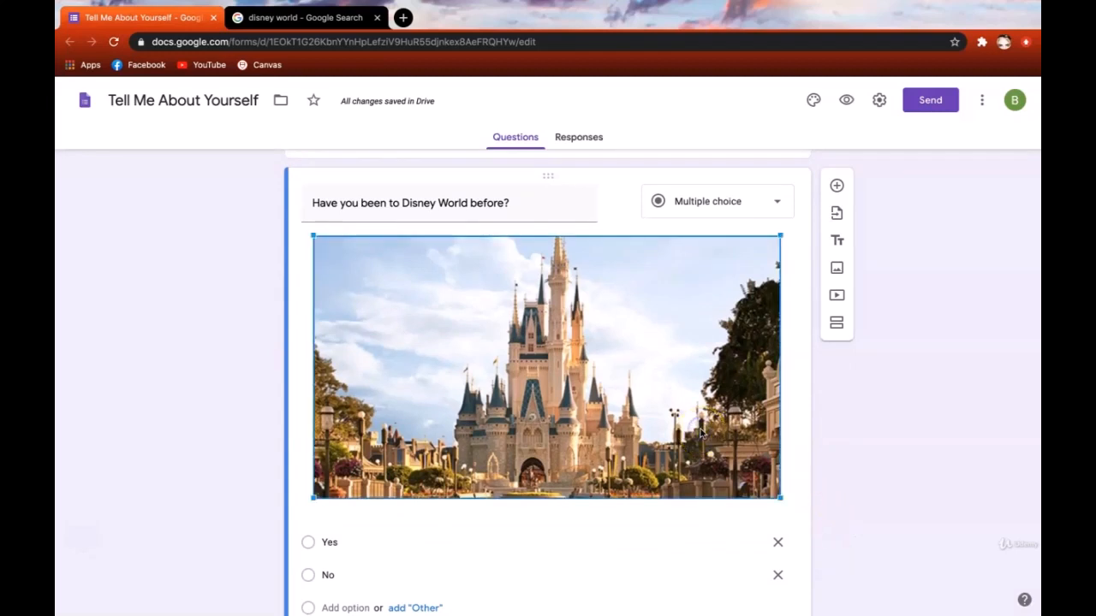
drag(778, 498, 591, 367)
key(super+z)
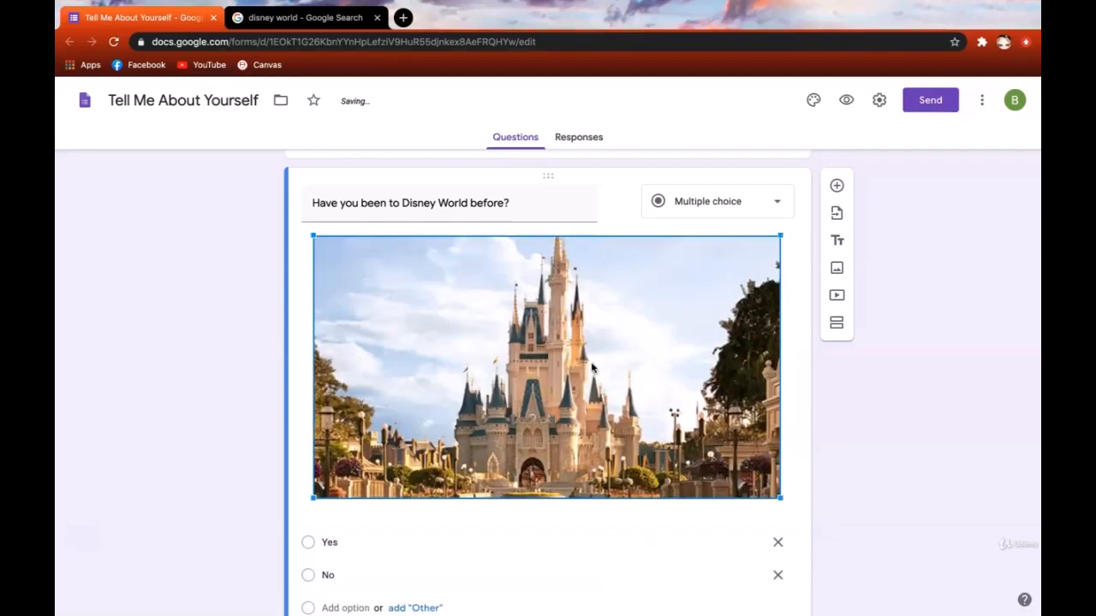
click(911, 422)
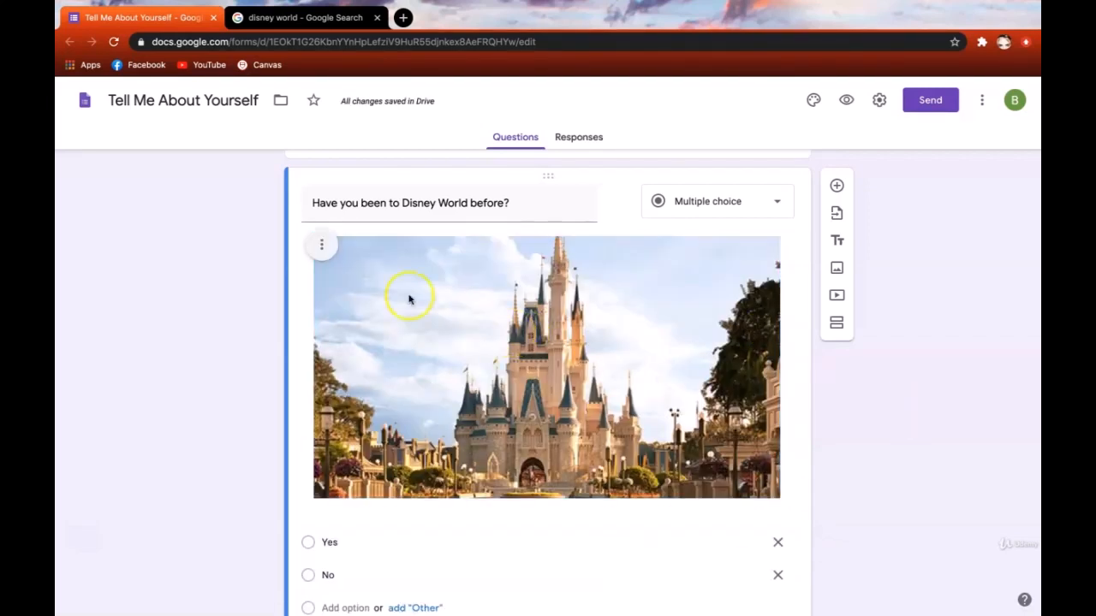
- Add the caption 'Disney World in FL' under the castle photo
click(323, 249)
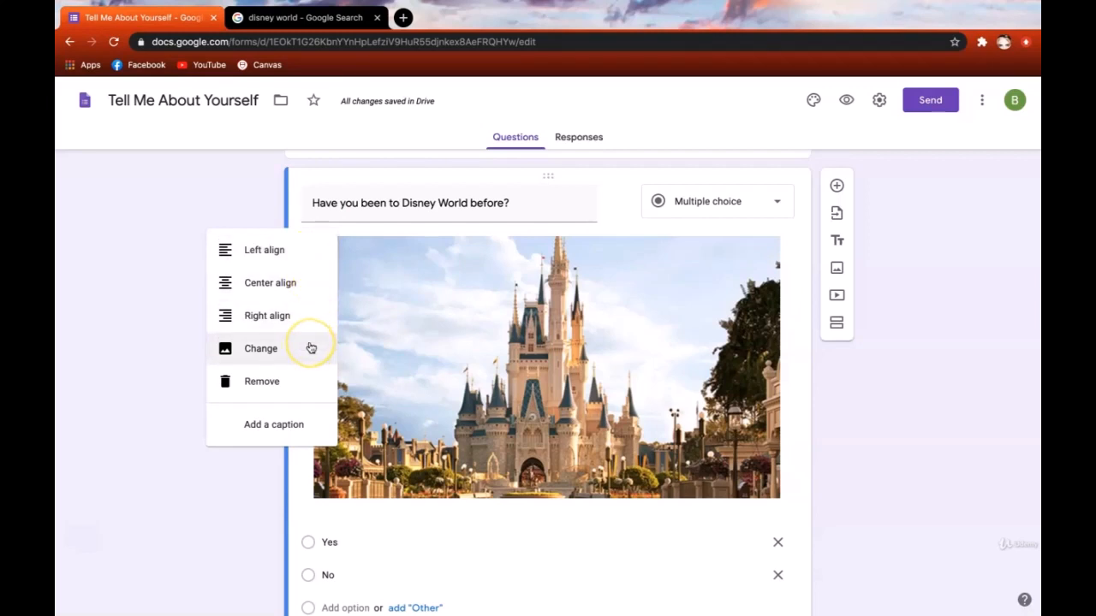
click(307, 376)
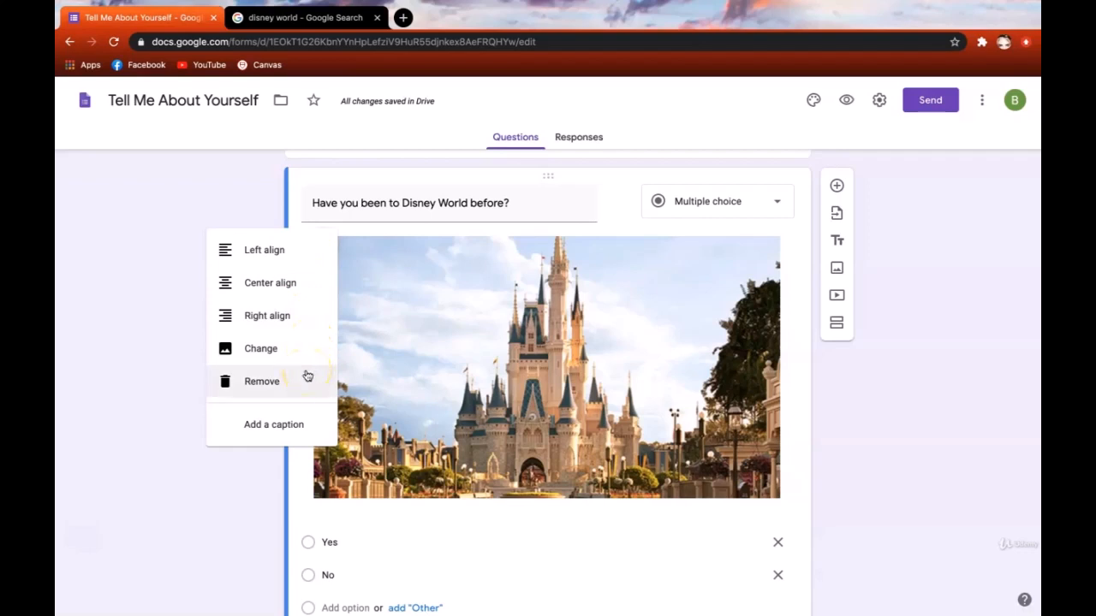
click(304, 422)
scroll(360, 465, down, 1)
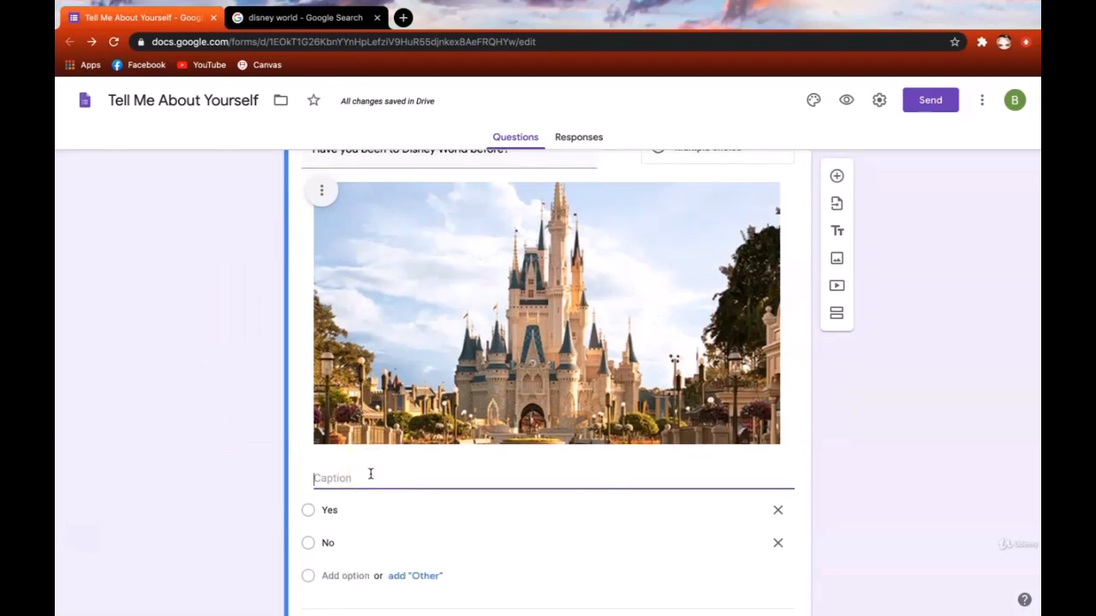
click(332, 472)
text(Disney World in FL)
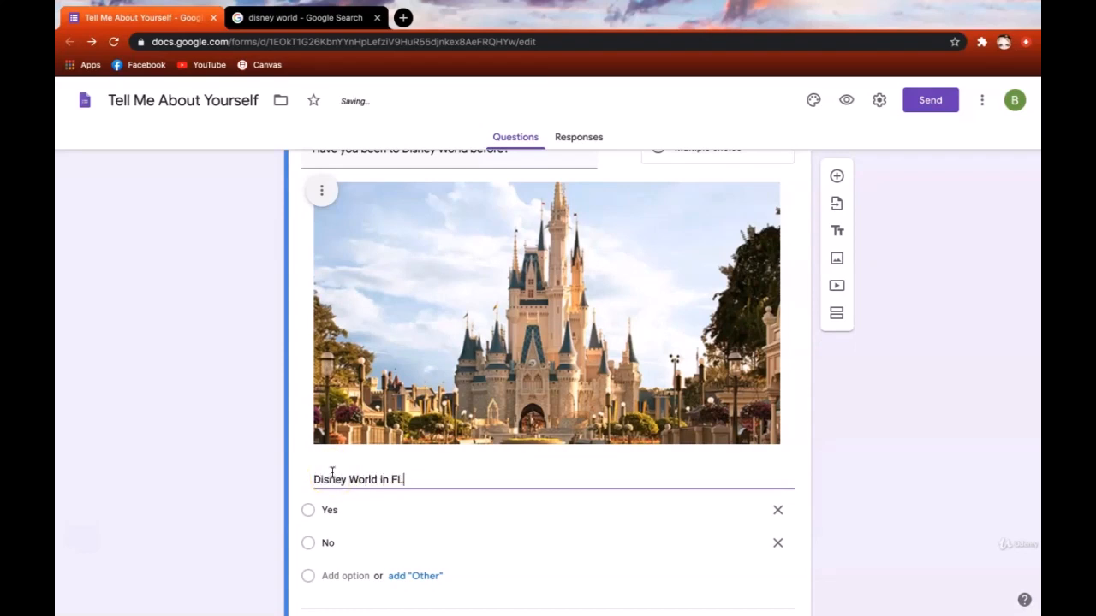
click(272, 480)
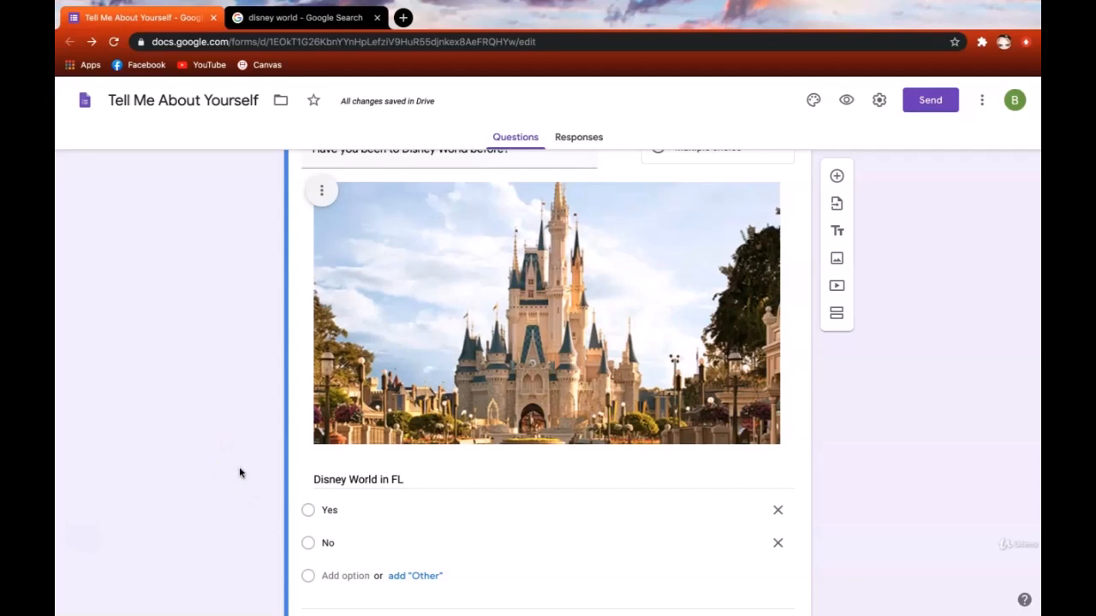
- Preview the form and check the 'Disney World in FL' caption under the castle photo
click(872, 253)
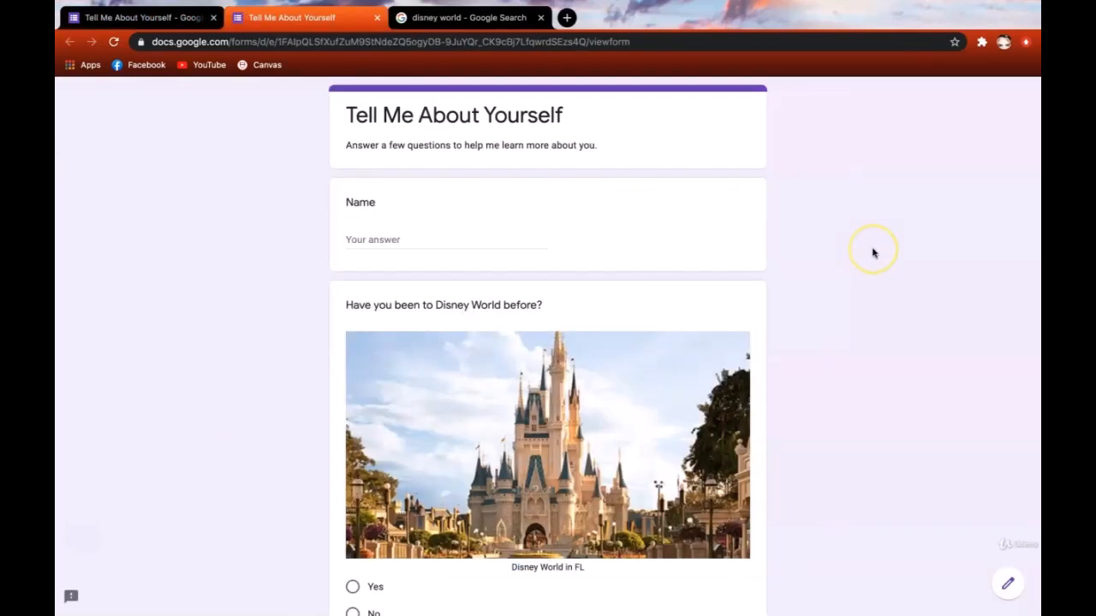
scroll(871, 249, down, 2)
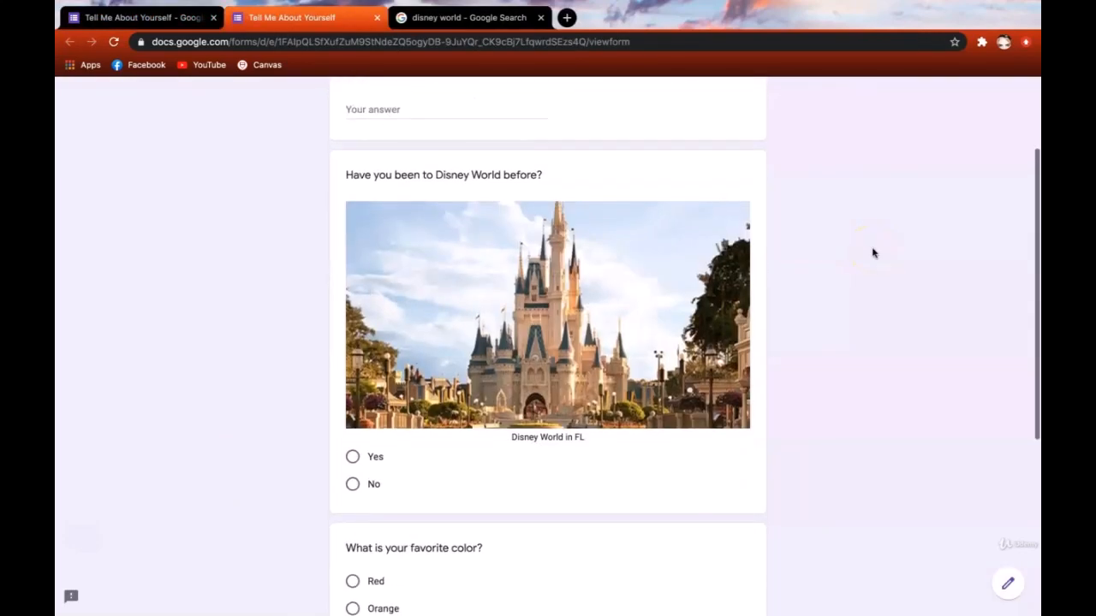
scroll(870, 249, up, 1)
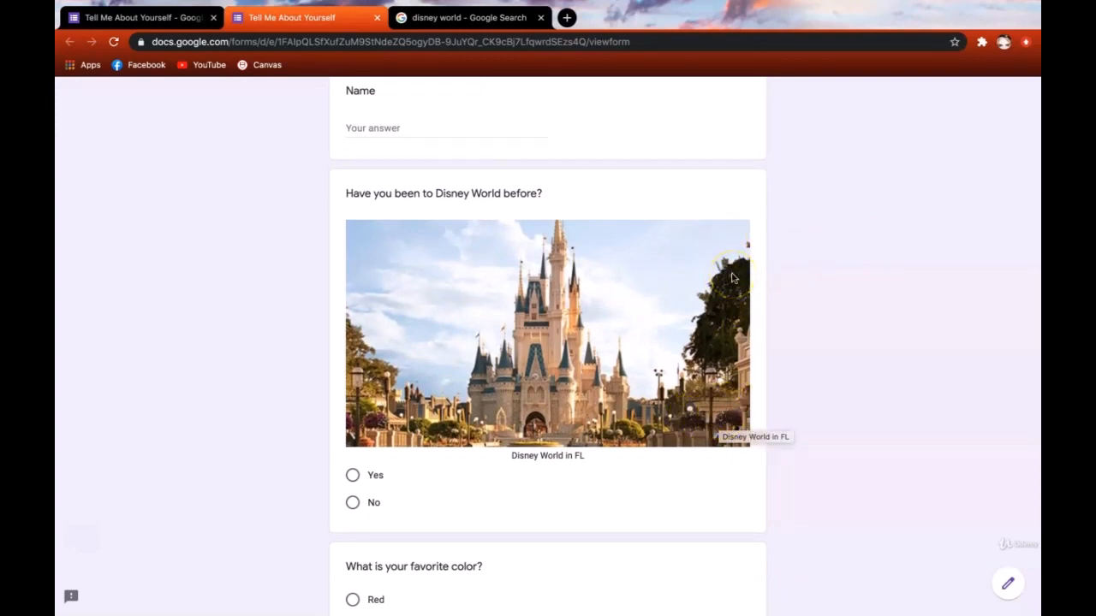
click(511, 456)
drag(511, 456, 582, 456)
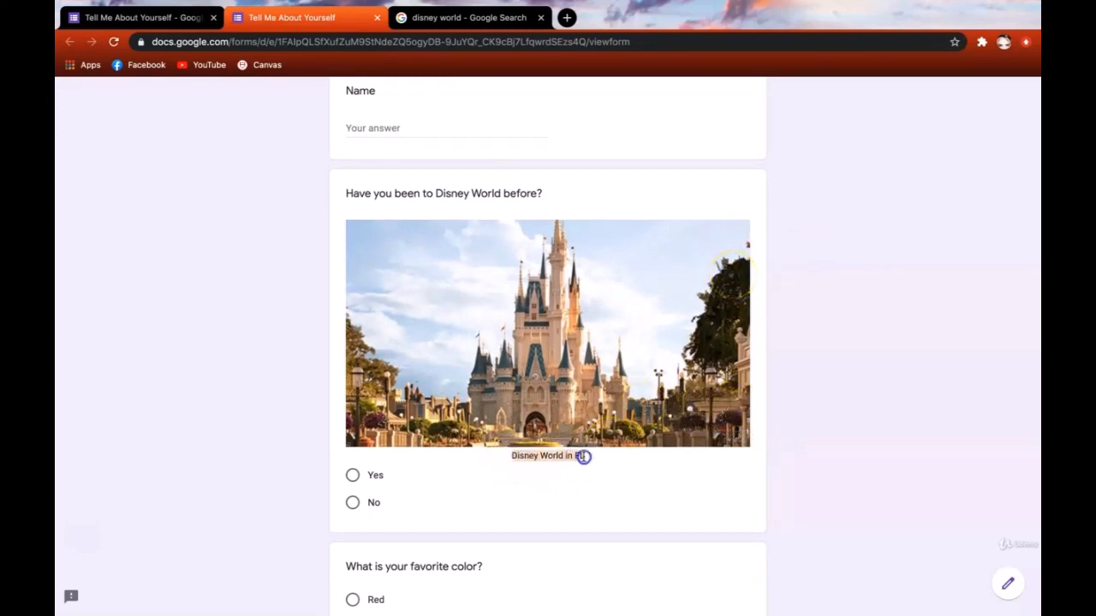
click(583, 456)
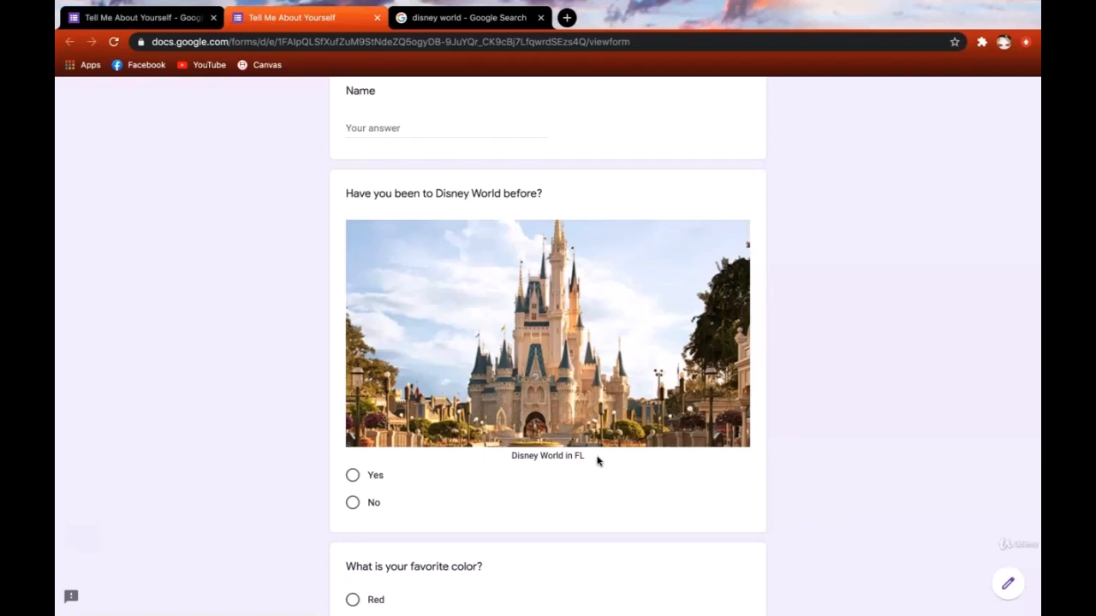
- Close the preview and select the 'What is your favorite color?' question for editing
click(377, 17)
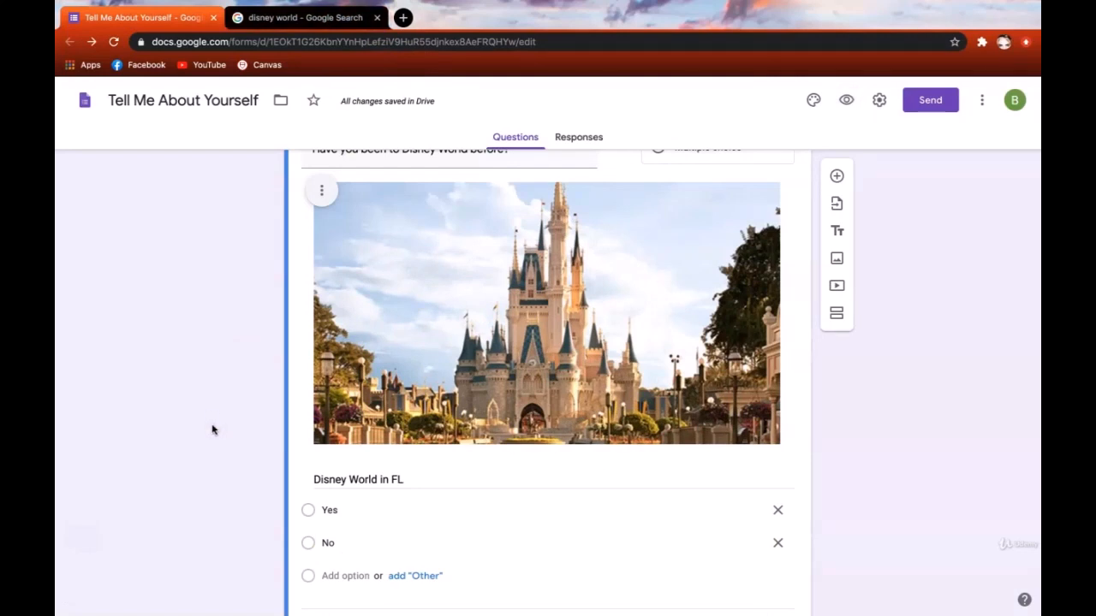
scroll(214, 430, down, 5)
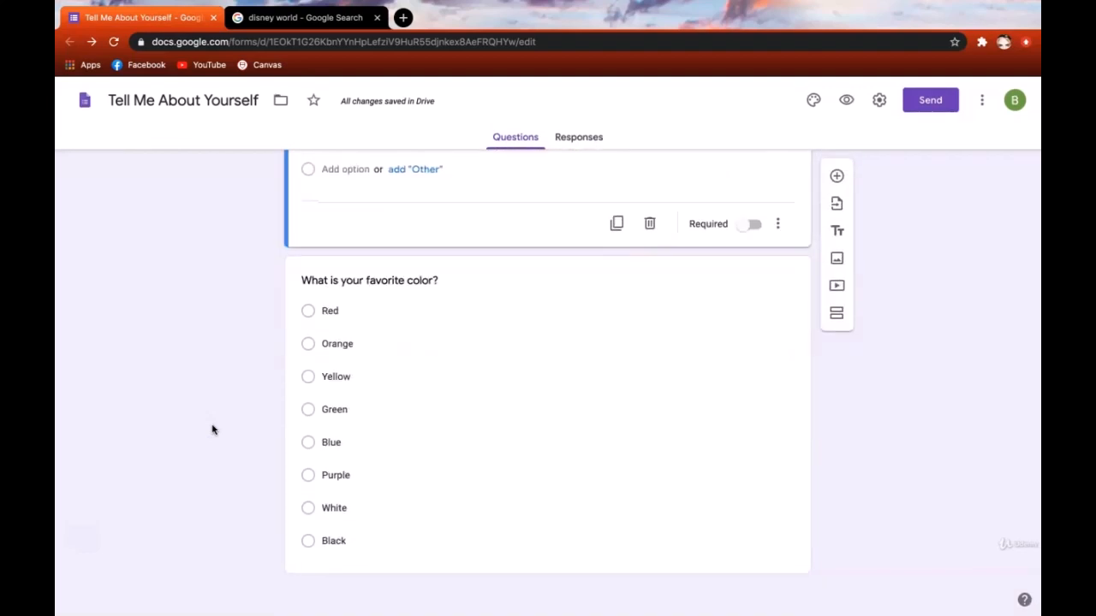
click(216, 428)
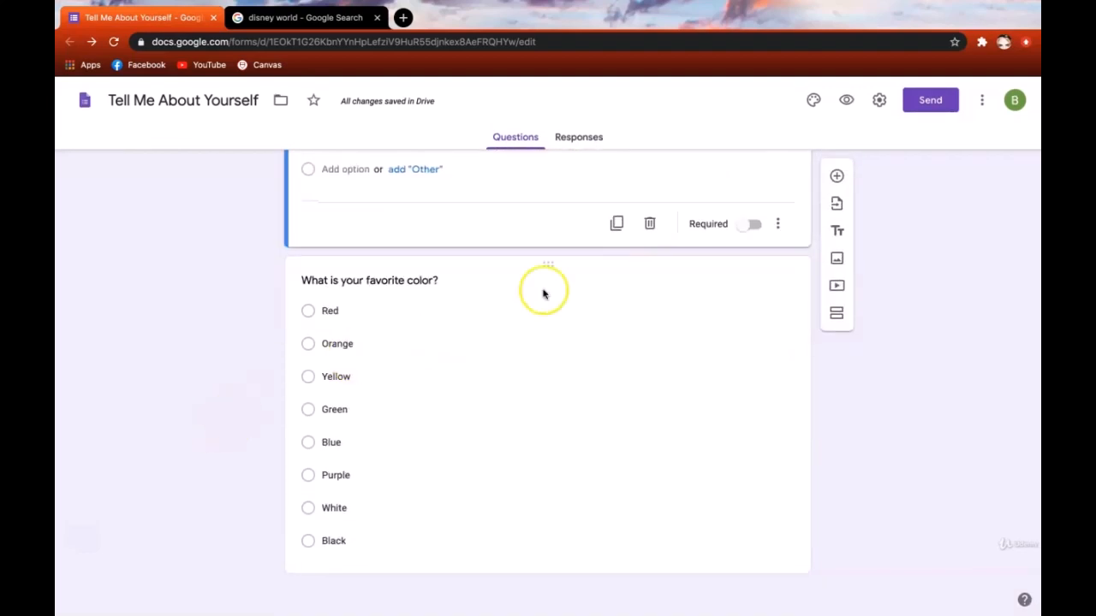
click(472, 279)
click(518, 189)
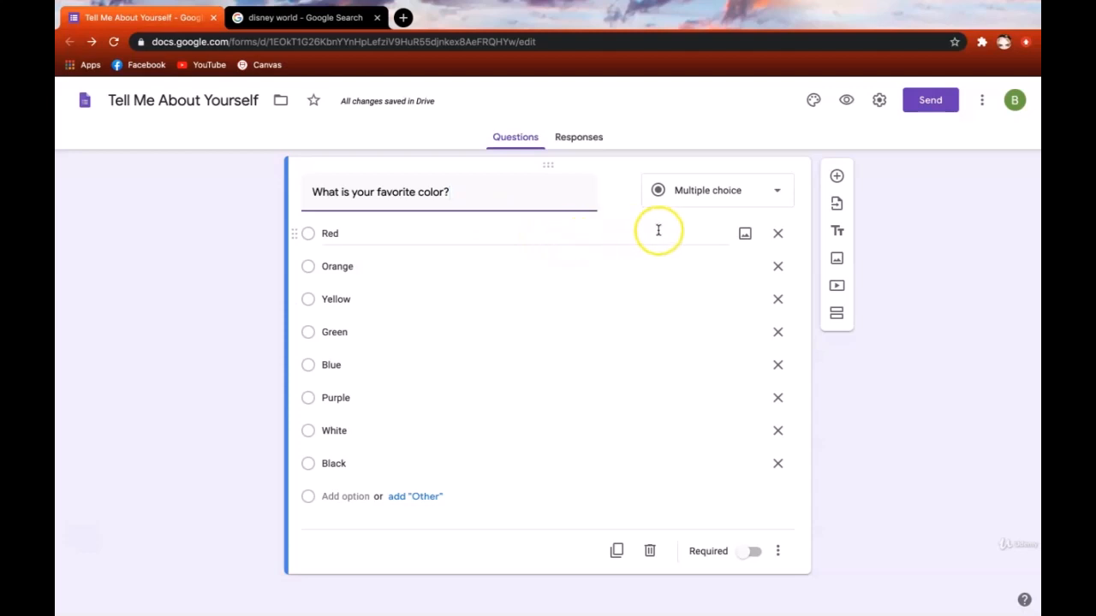
- Add a solid red image, found by searching 'red', to the Red option
click(744, 235)
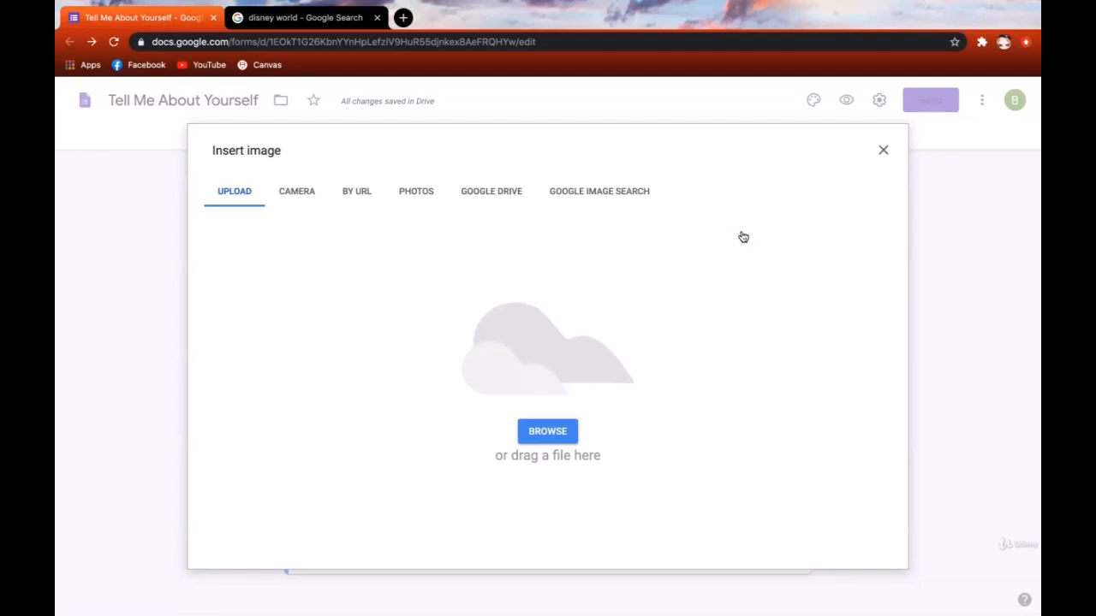
click(609, 198)
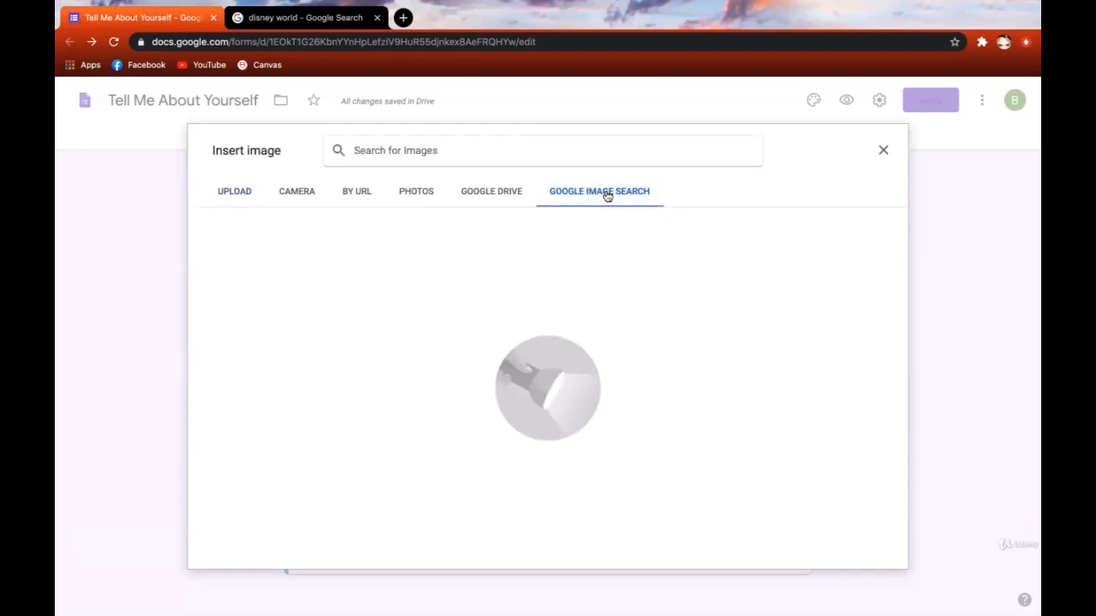
text(red)
key(Return)
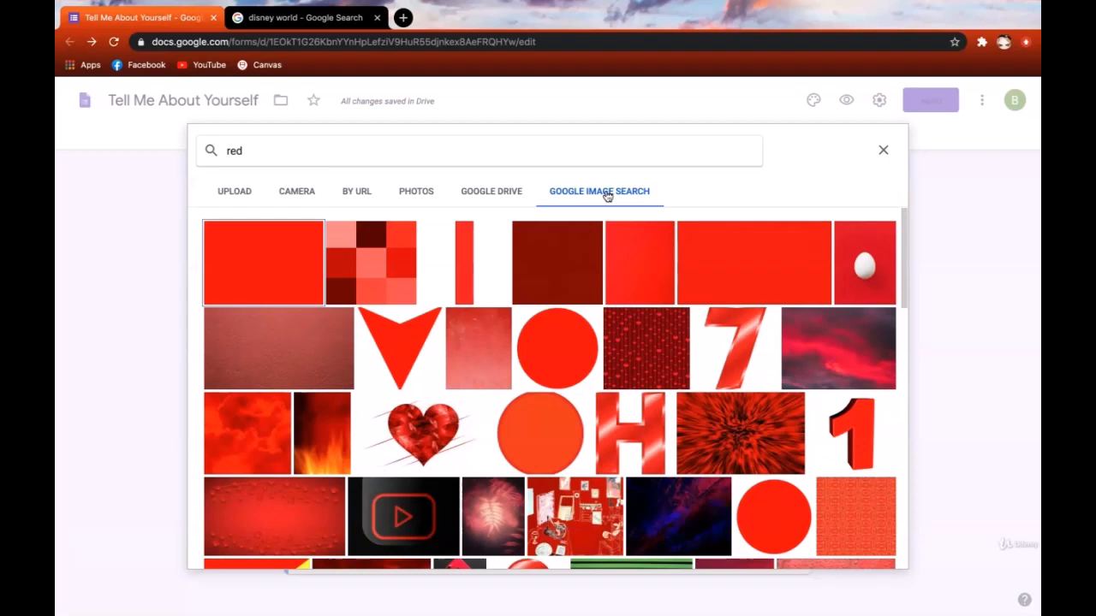
click(274, 254)
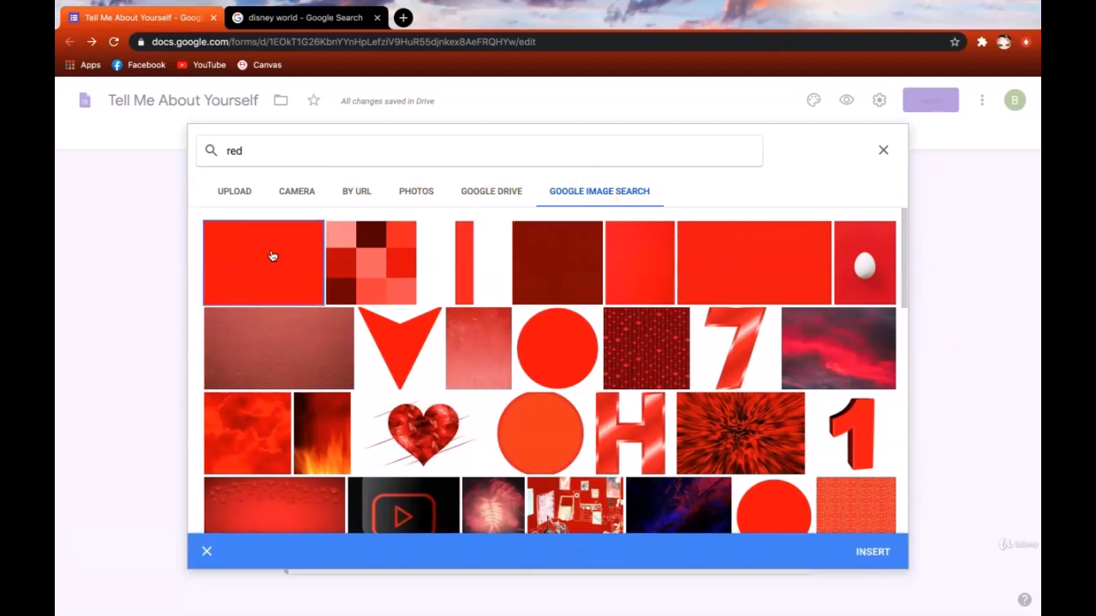
click(874, 551)
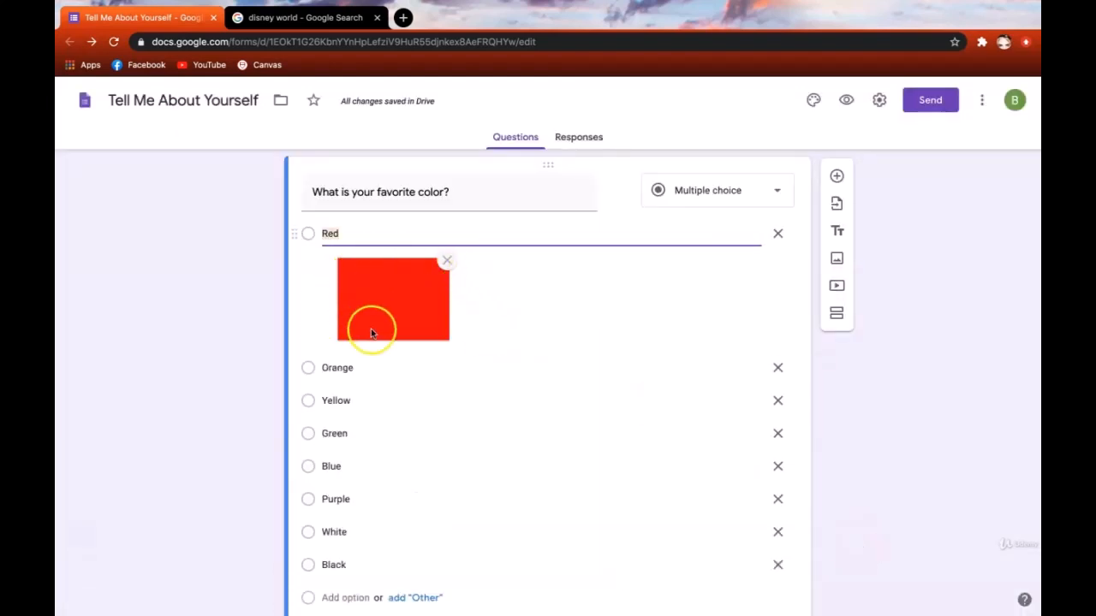
- Scroll through the color choices and begin adding an image to Orange
scroll(489, 309, down, 1)
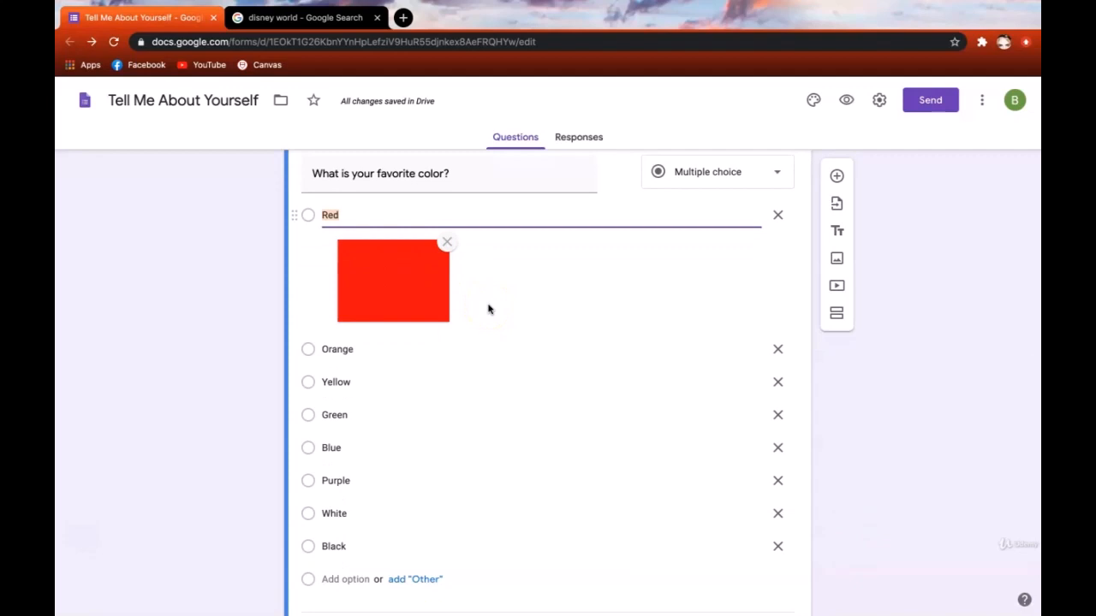
scroll(489, 309, down, 3)
scroll(489, 308, up, 2)
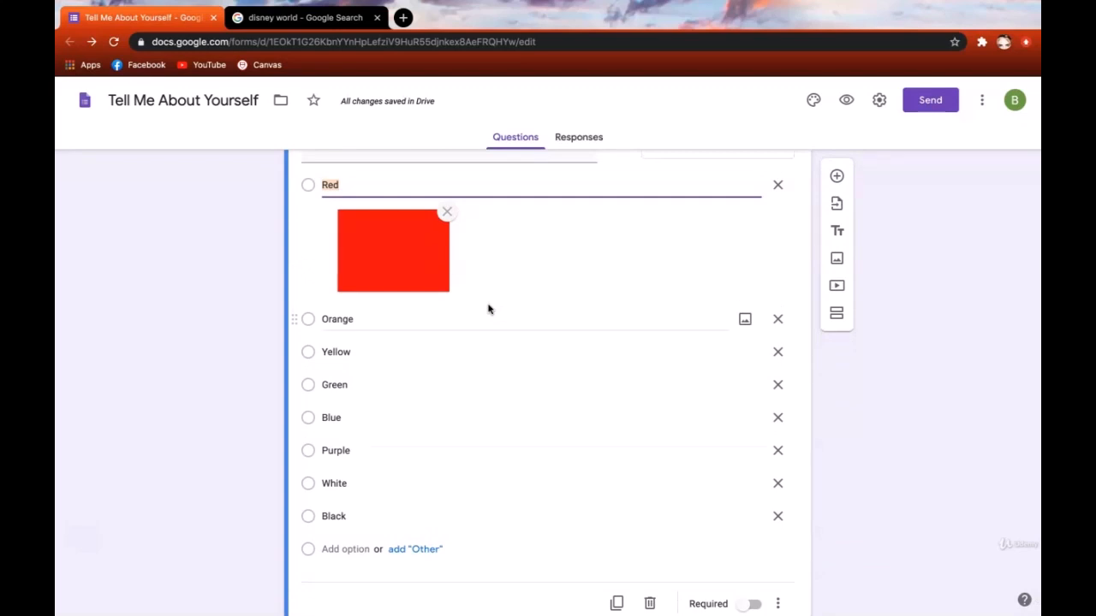
click(450, 320)
- Add a matching swatch image to the Orange option and review the color choices
click(898, 330)
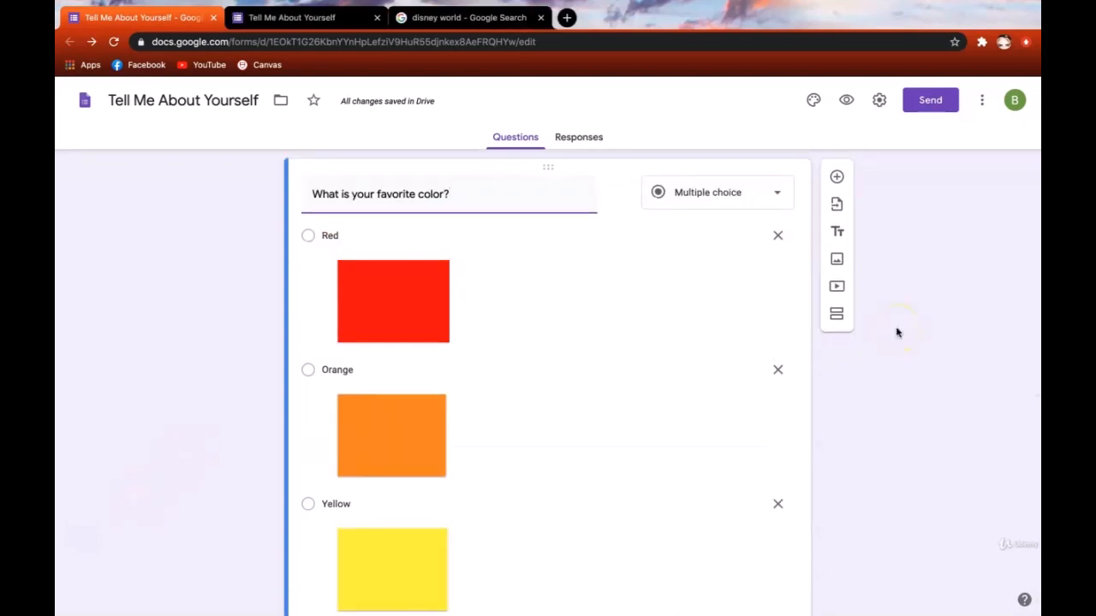
scroll(898, 332, down, 8)
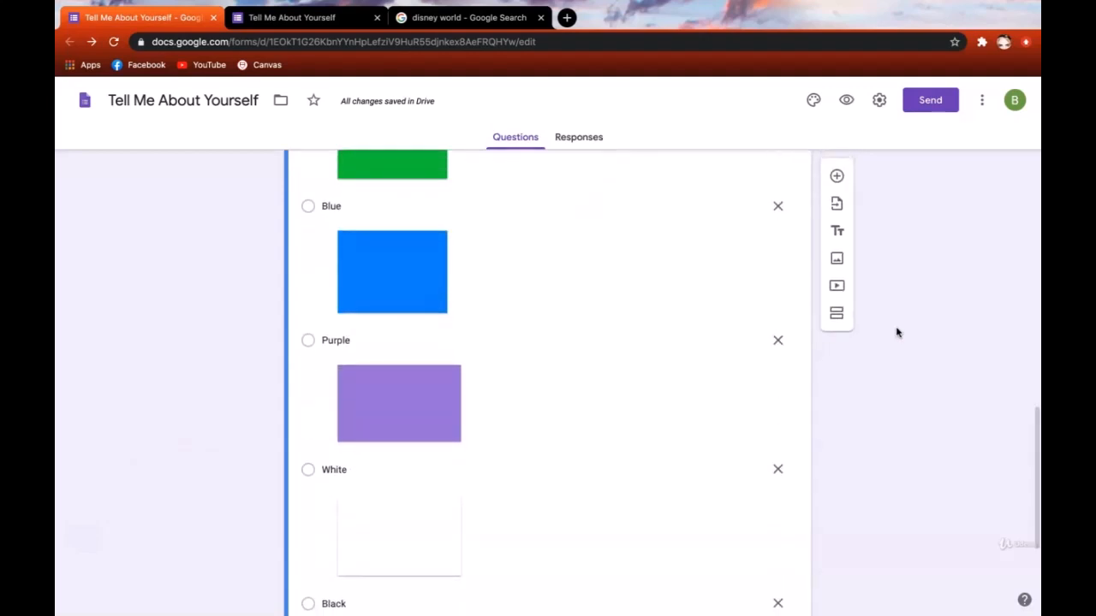
scroll(897, 332, up, 4)
scroll(897, 332, up, 3)
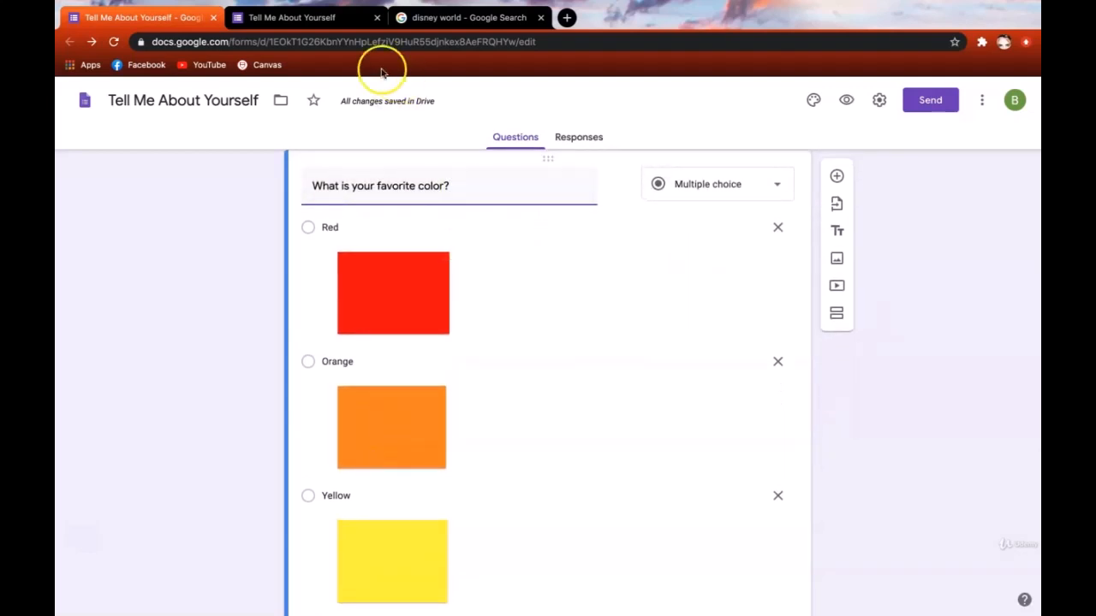
- Review the favorite-color swatch image grid in the preview, then close the preview
click(326, 20)
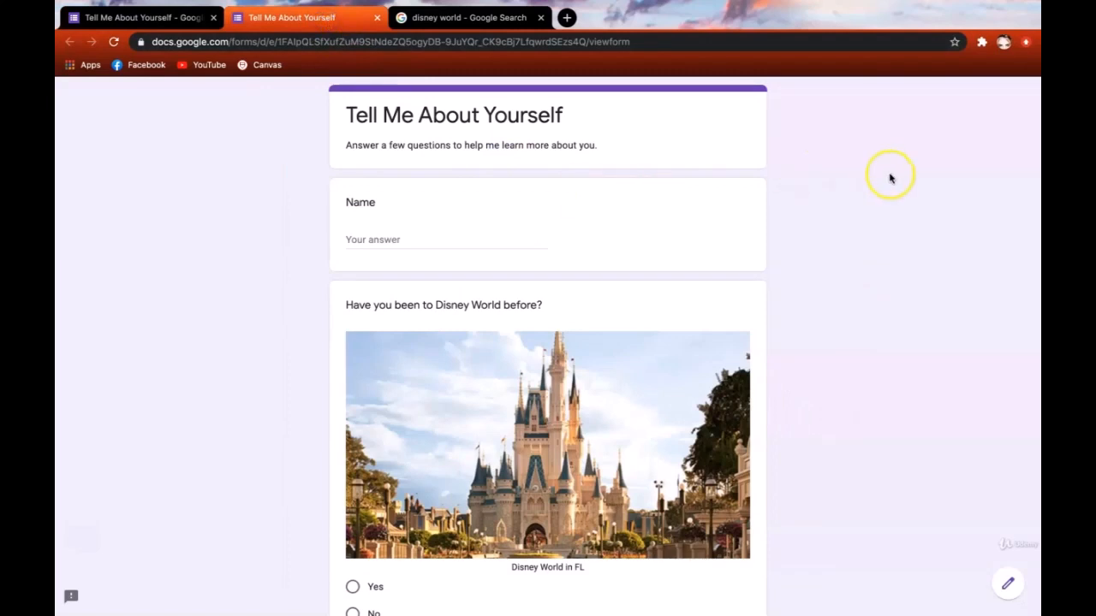
scroll(918, 286, down, 1)
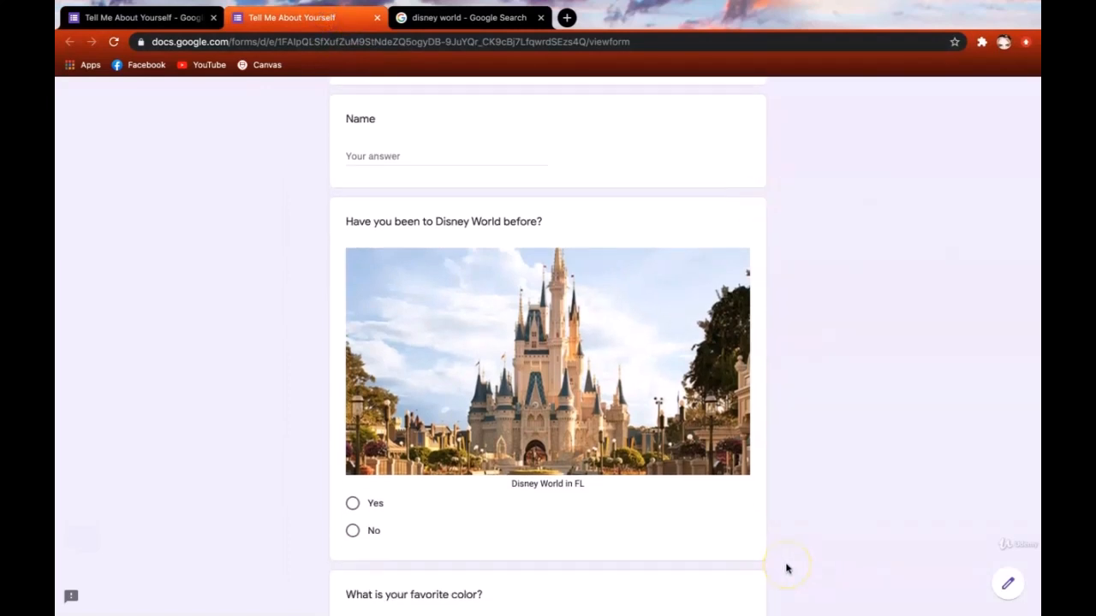
scroll(878, 570, down, 5)
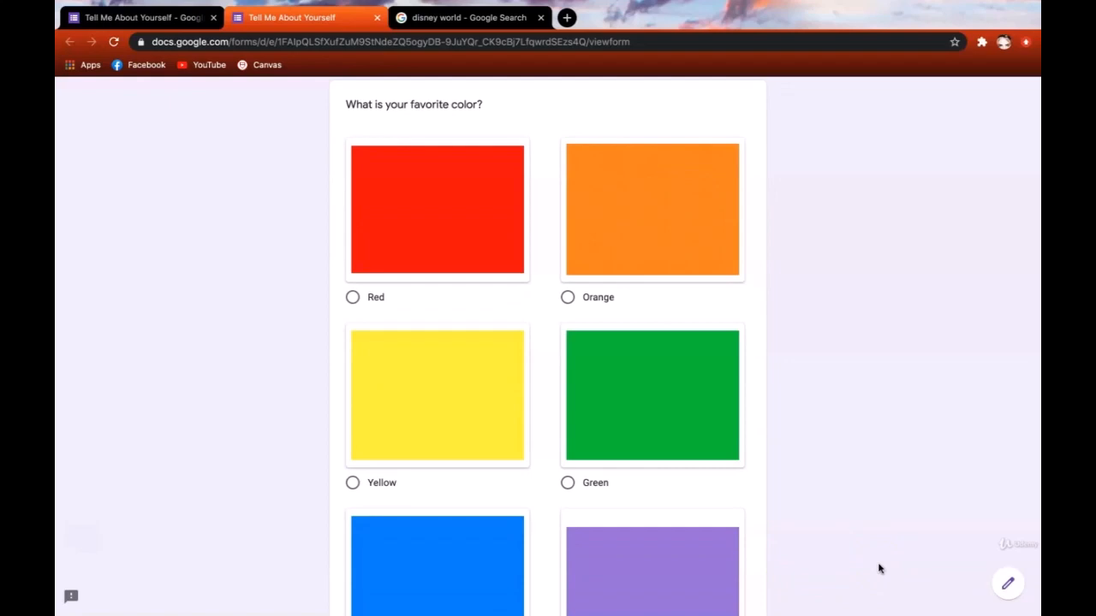
scroll(878, 569, down, 3)
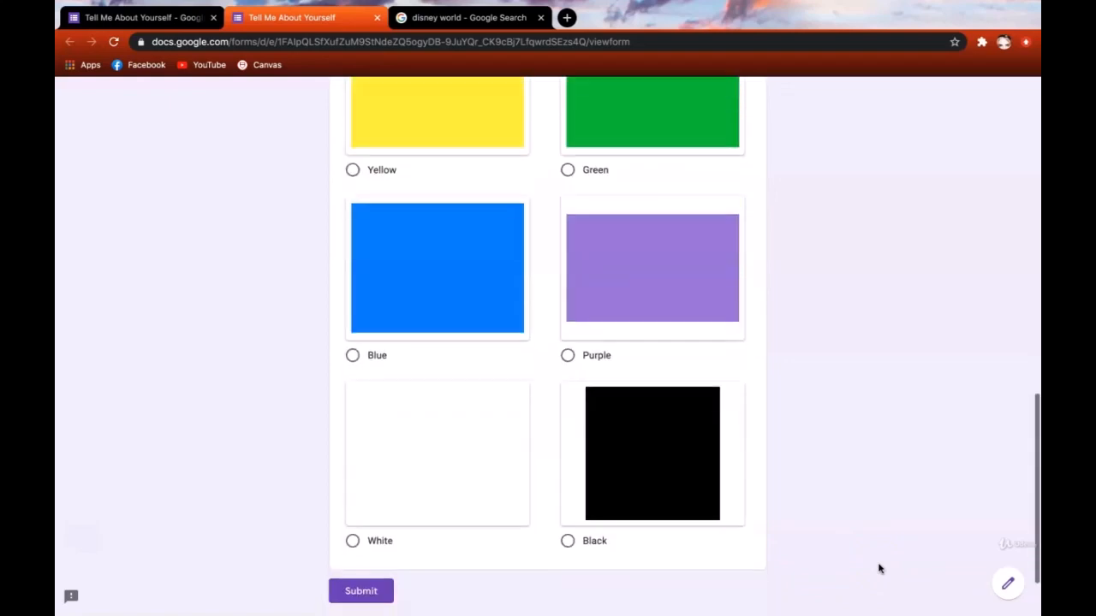
scroll(878, 569, up, 4)
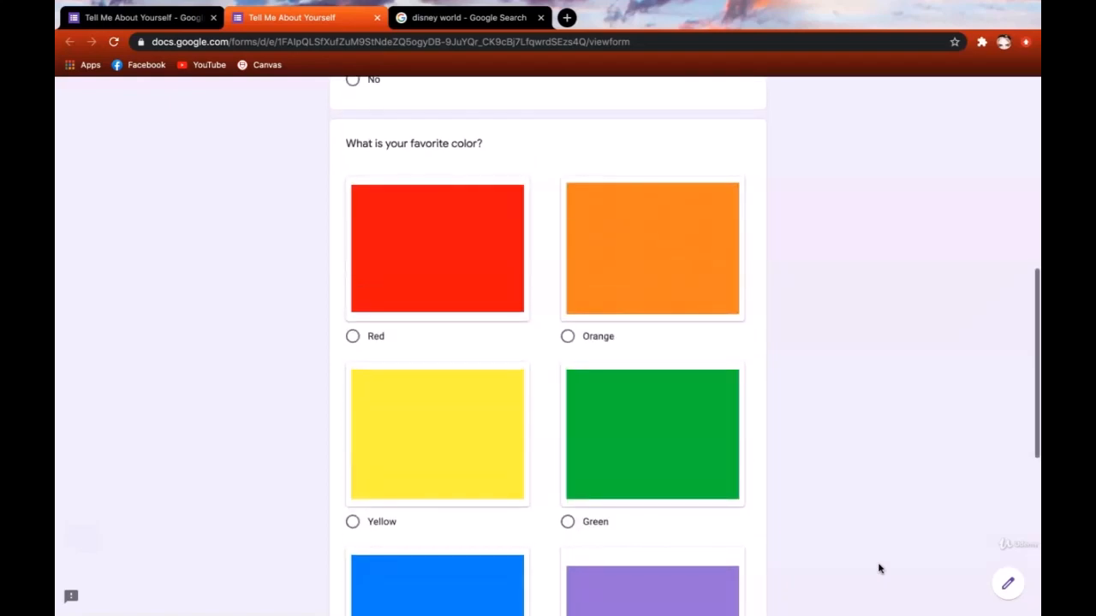
scroll(827, 534, down, 1)
scroll(827, 534, up, 1)
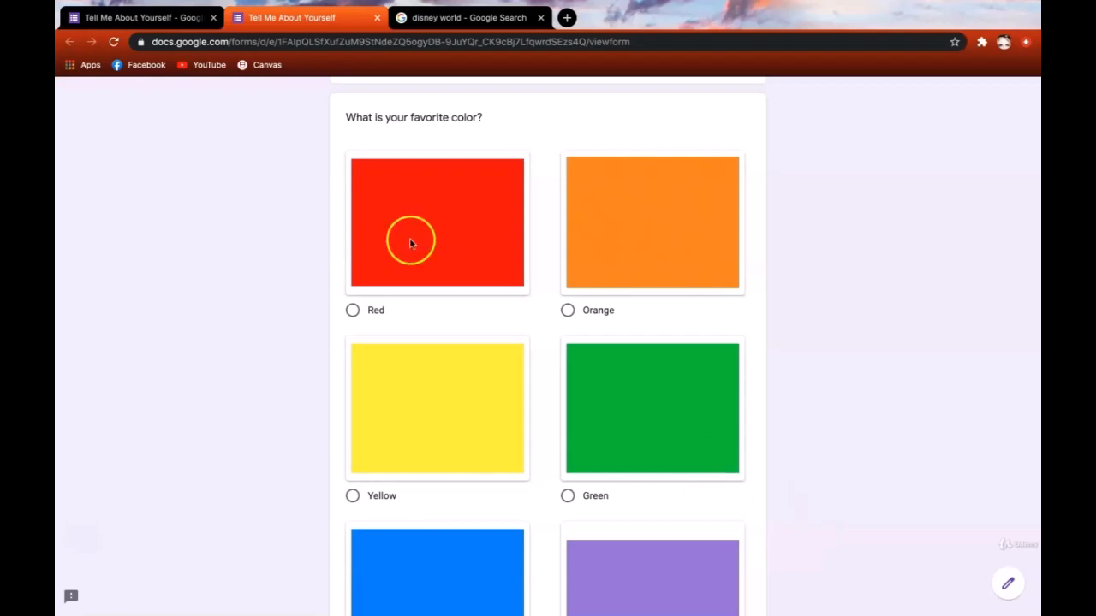
click(377, 17)
click(220, 396)
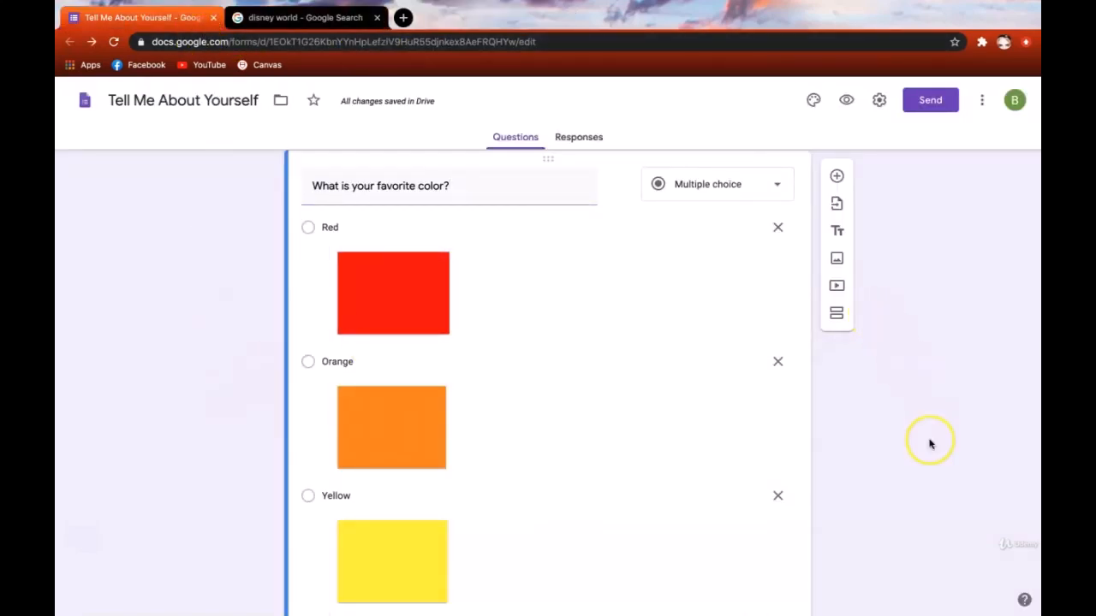
scroll(931, 444, down, 10)
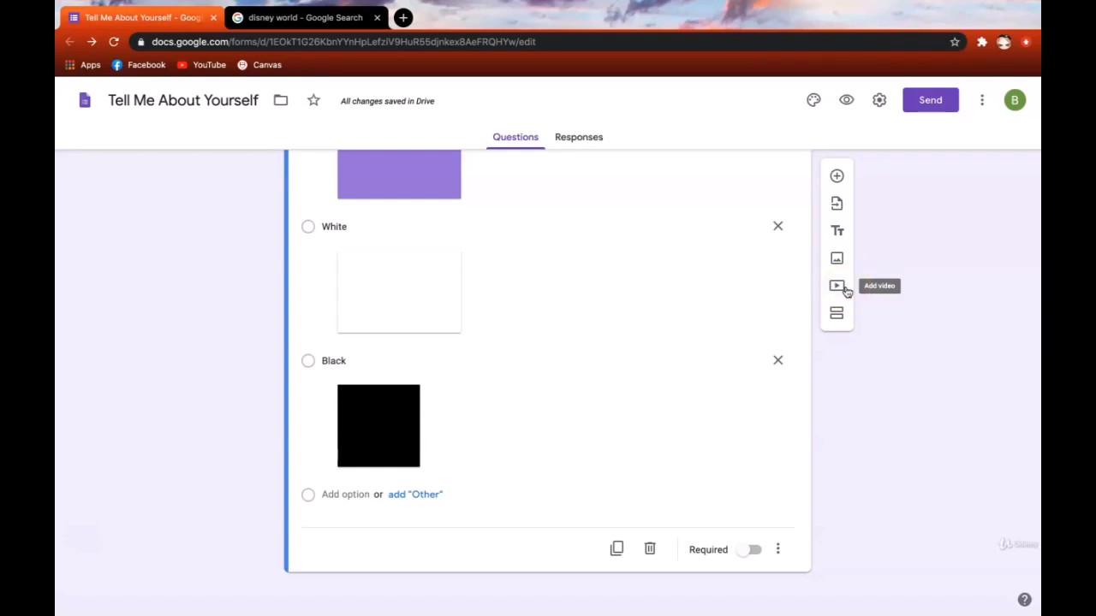
- Embed the Adele - Hello video from a YouTube search for 'hello' and enlarge it
click(845, 289)
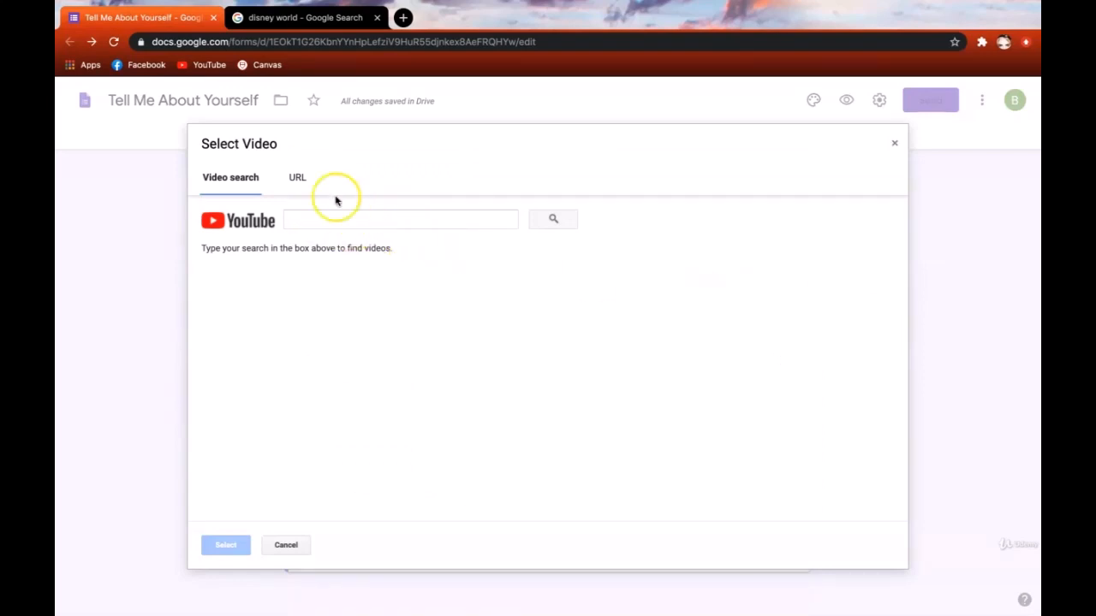
click(297, 177)
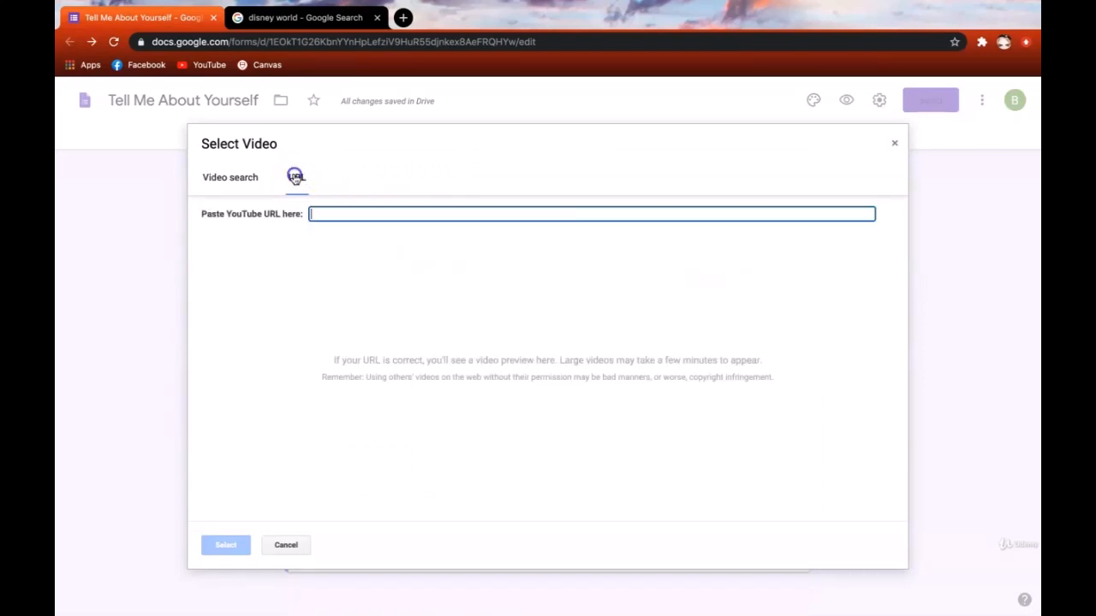
click(241, 183)
click(311, 225)
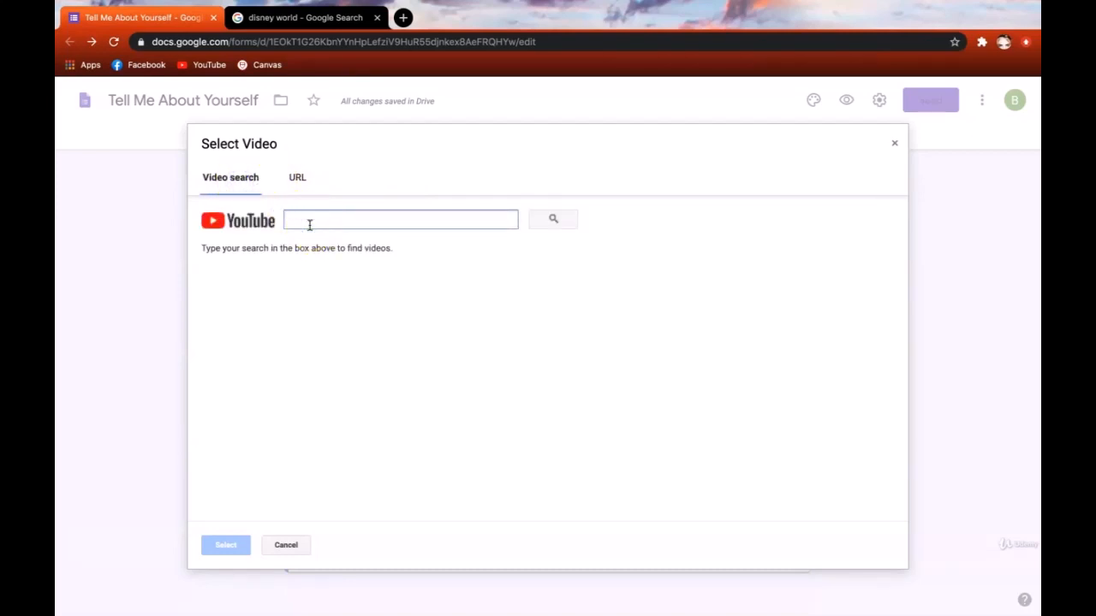
text(hello)
key(Return)
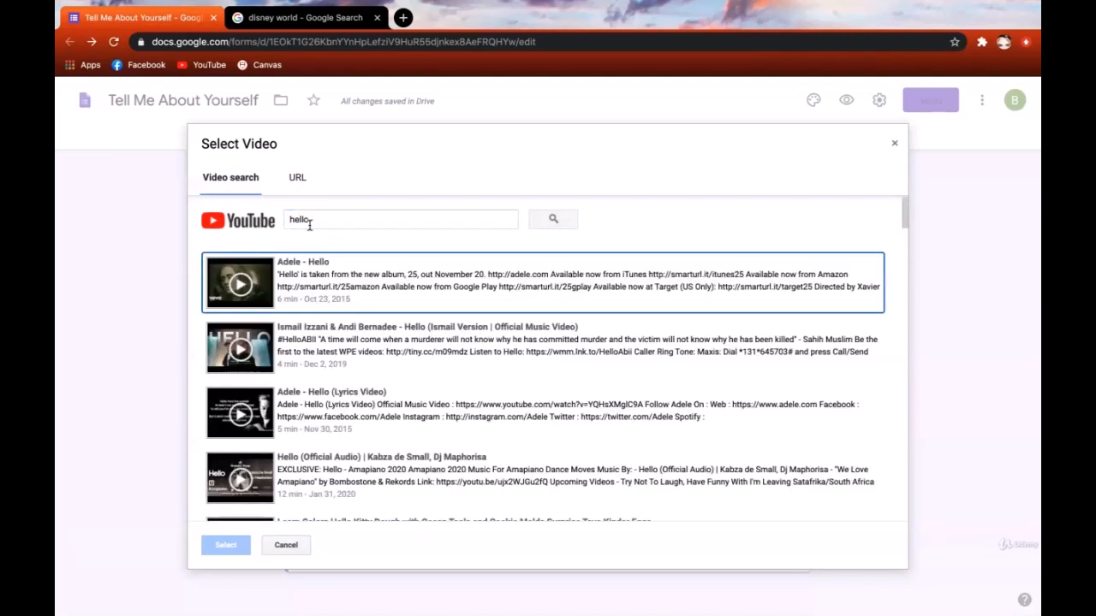
click(337, 296)
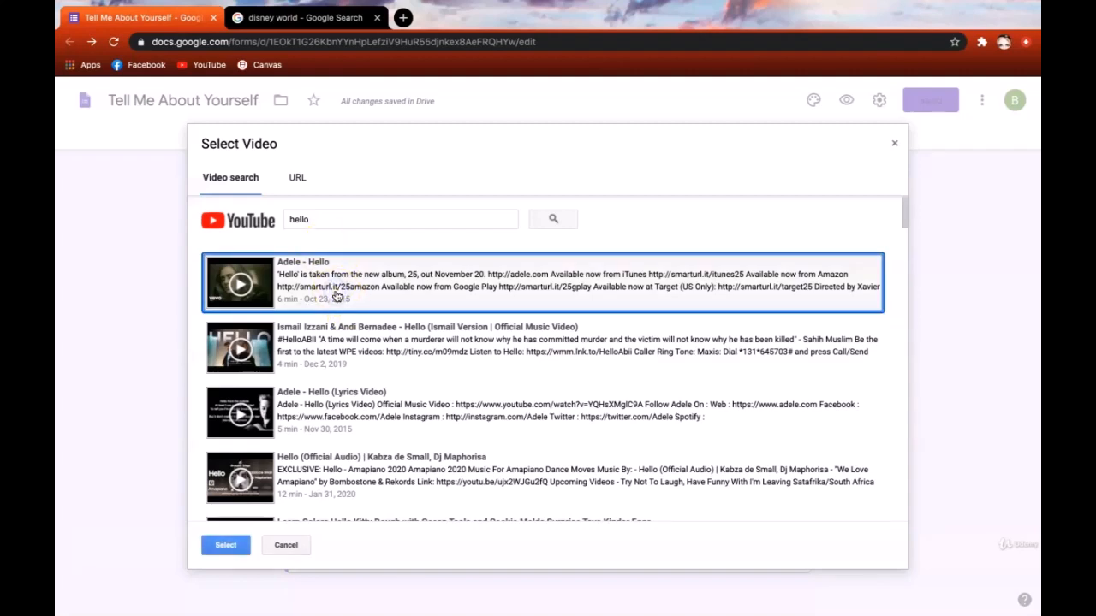
click(224, 545)
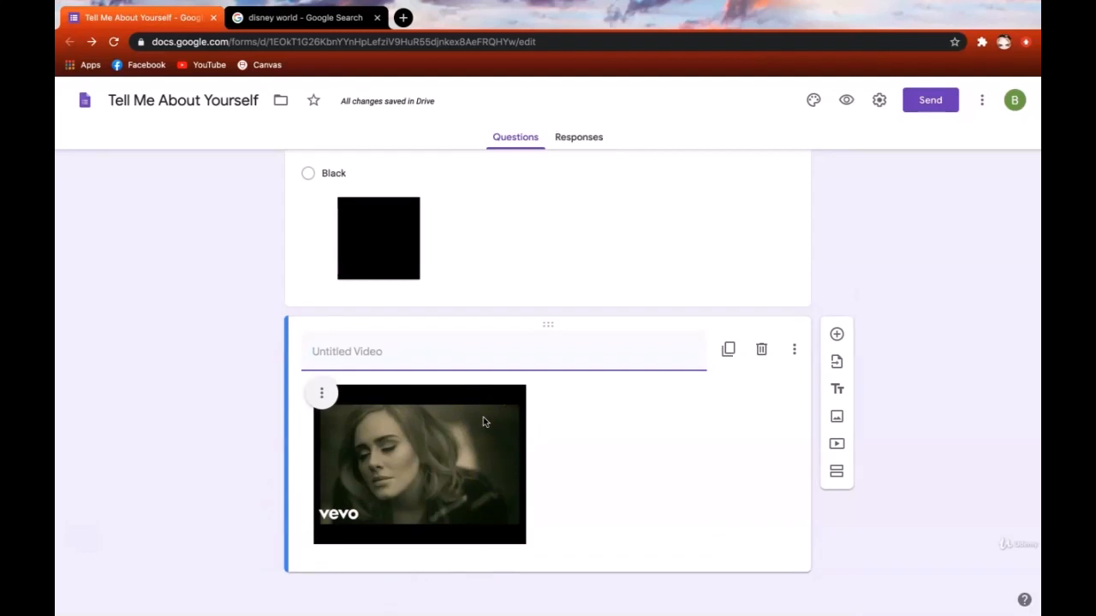
click(484, 421)
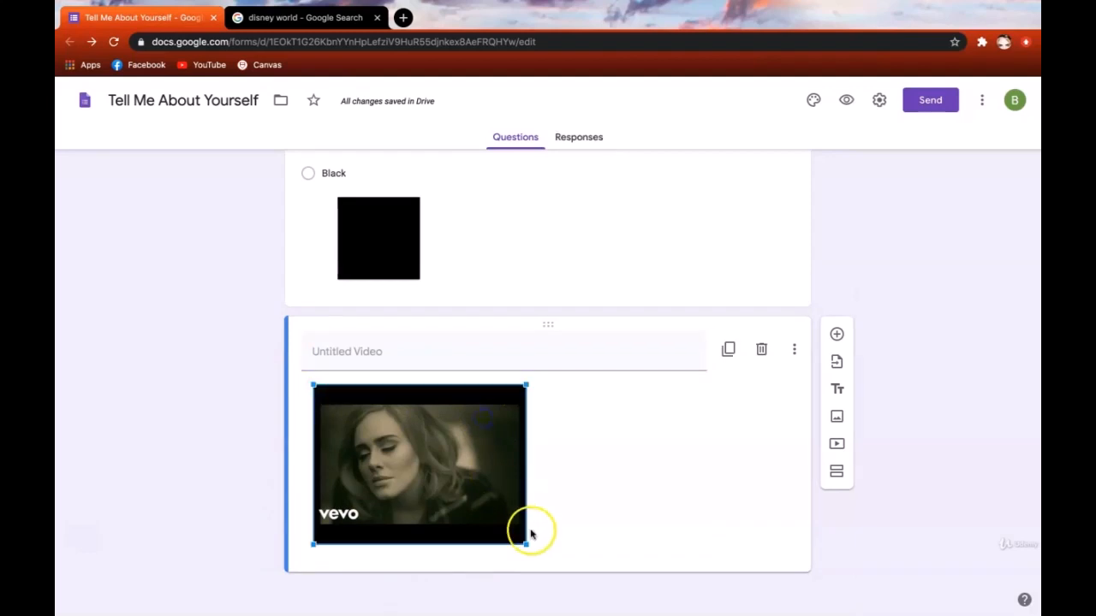
drag(524, 542, 594, 556)
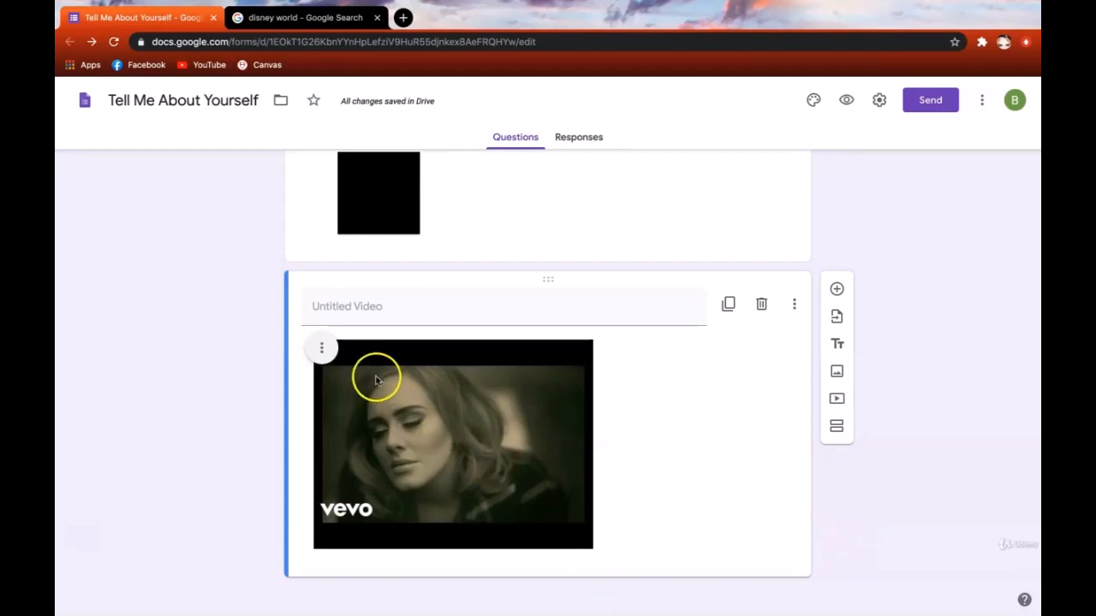
- Center-align the embedded Adele - Hello video within its card
click(319, 348)
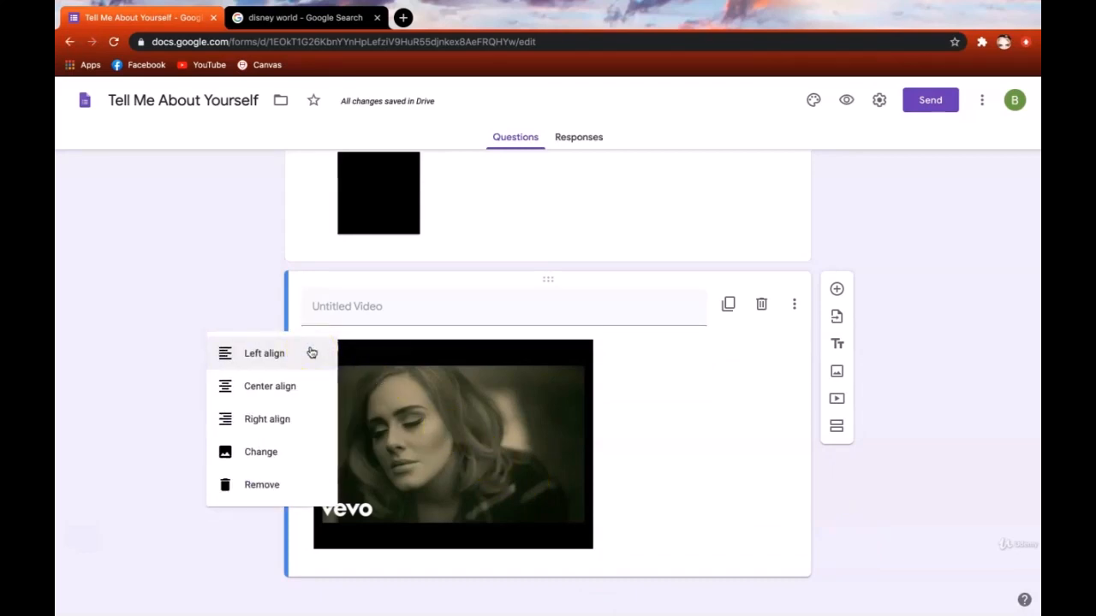
click(317, 385)
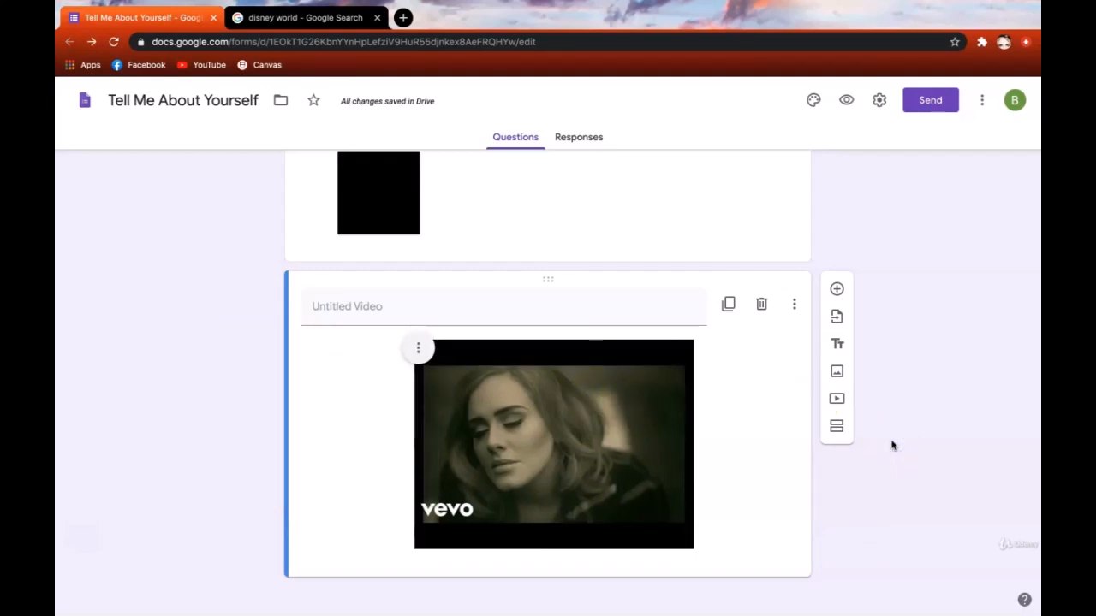
click(556, 302)
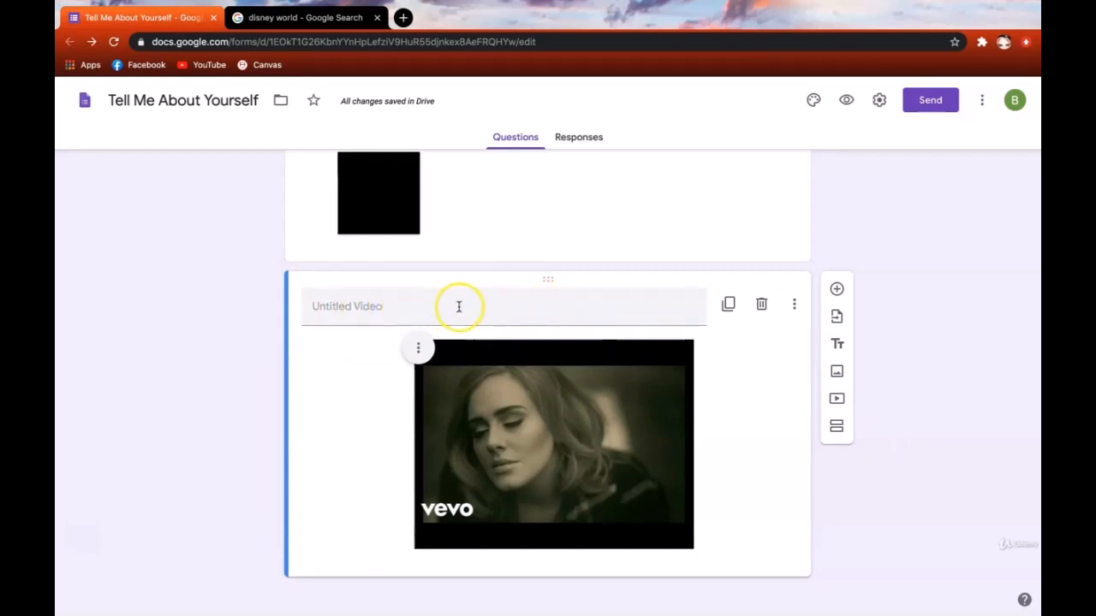
click(917, 501)
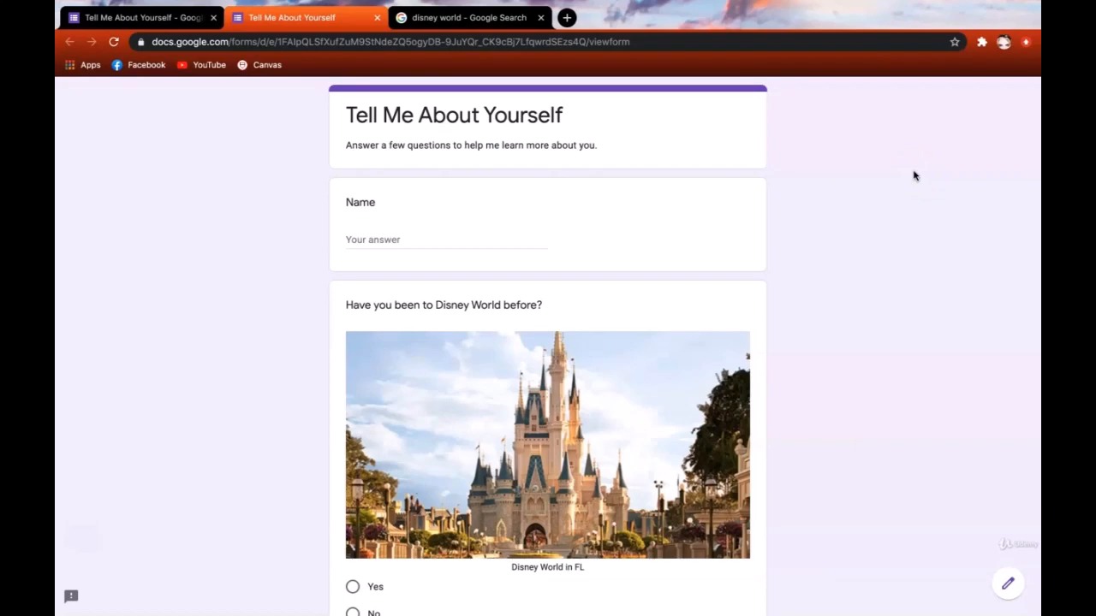
- Scroll through the form preview to review all questions
scroll(913, 175, down, 5)
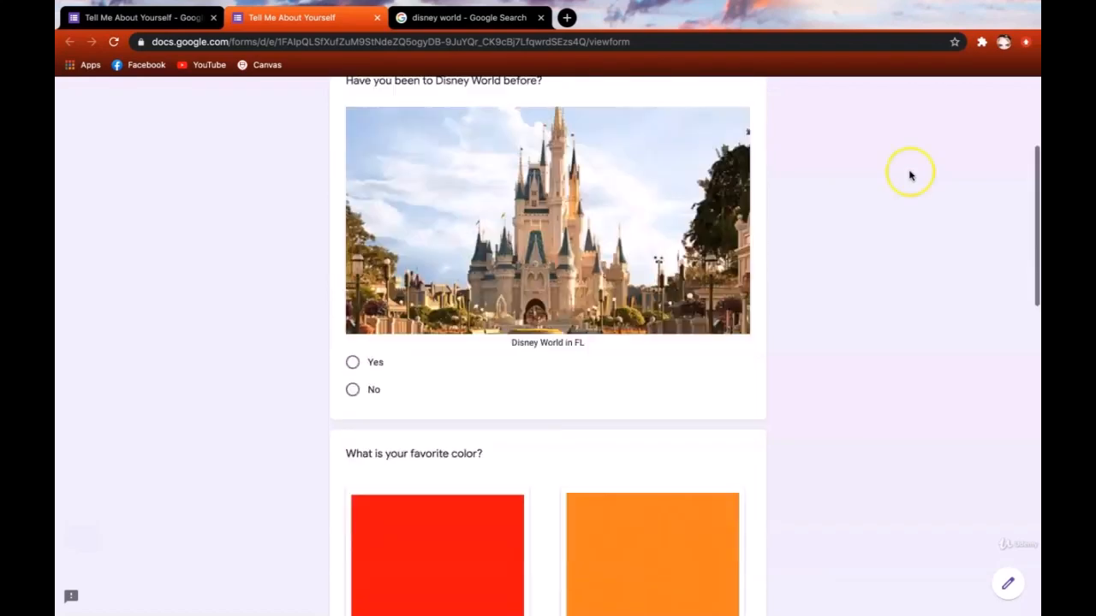
scroll(909, 176, up, 4)
scroll(910, 174, up, 2)
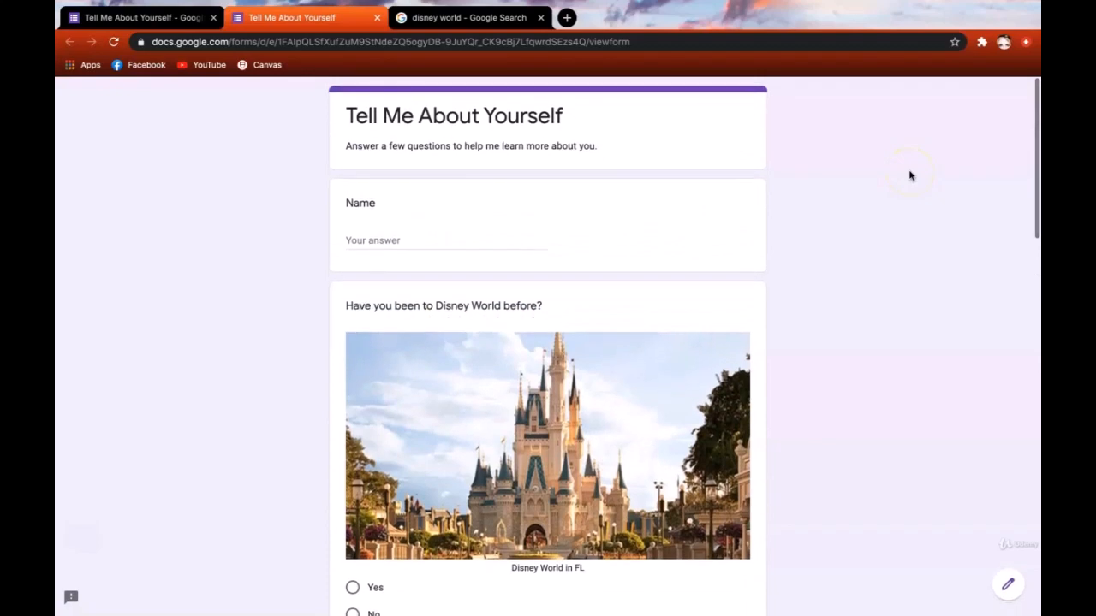
scroll(878, 134, down, 1)
scroll(877, 135, down, 1)
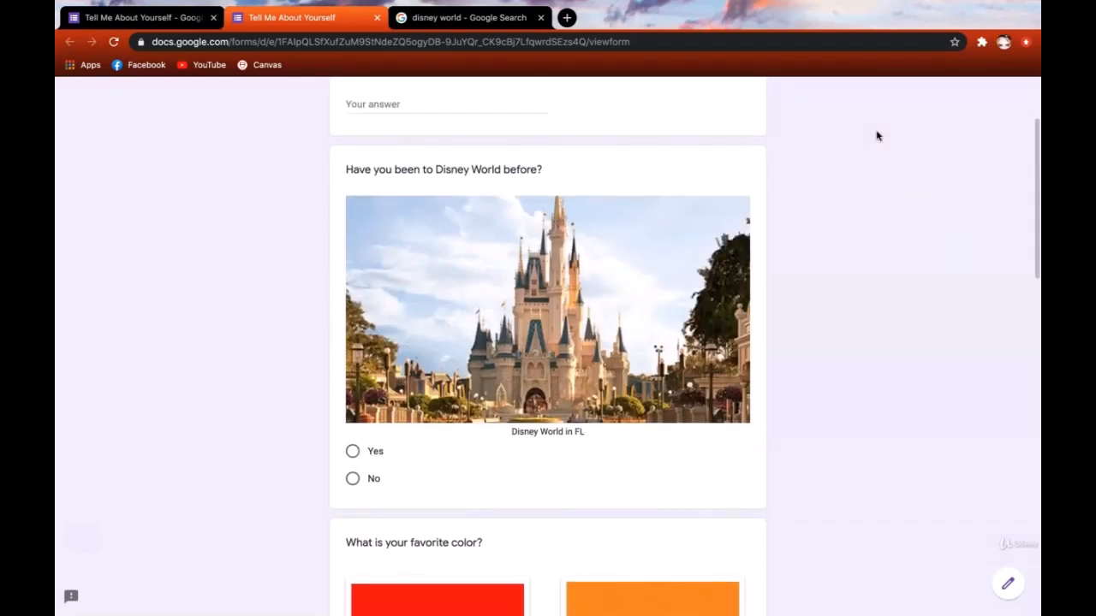
scroll(876, 135, down, 7)
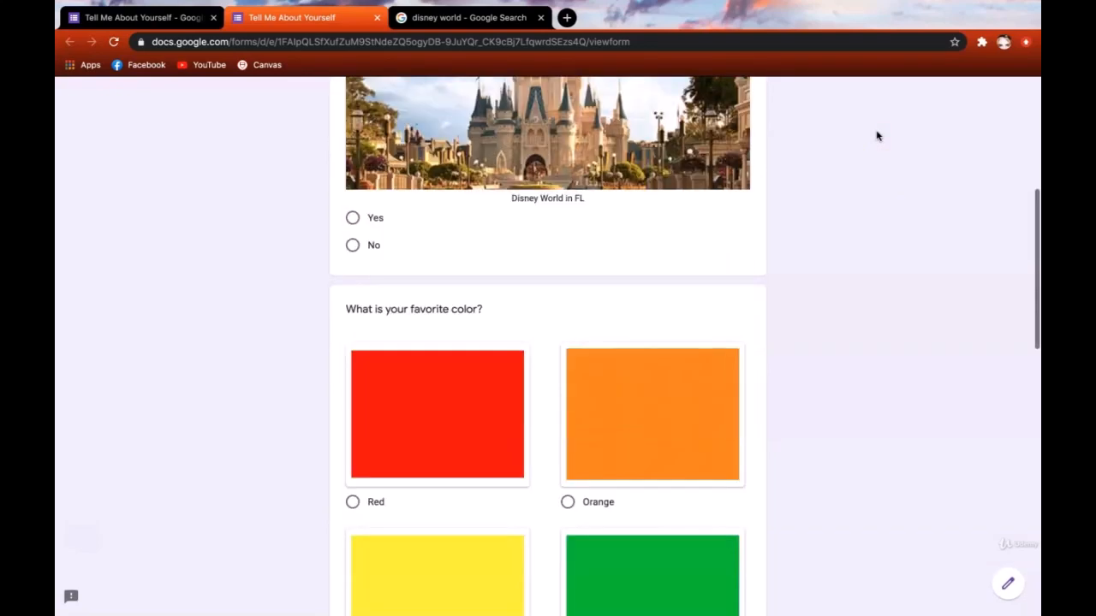
scroll(864, 331, down, 6)
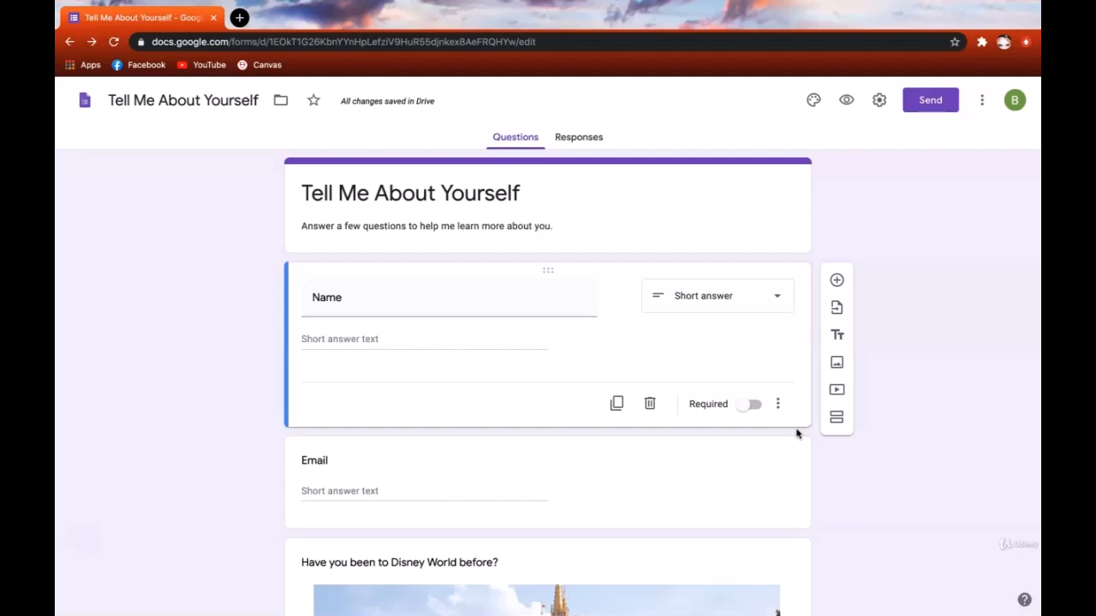
- Delete the duplicated Name question and toggle Required on the remaining Name question
click(618, 404)
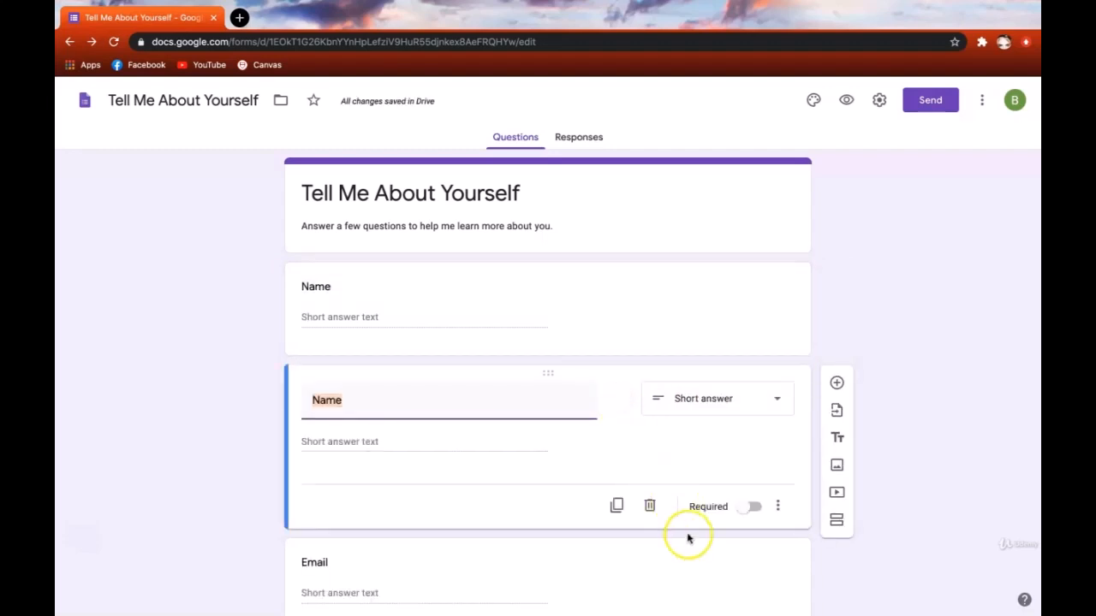
click(649, 508)
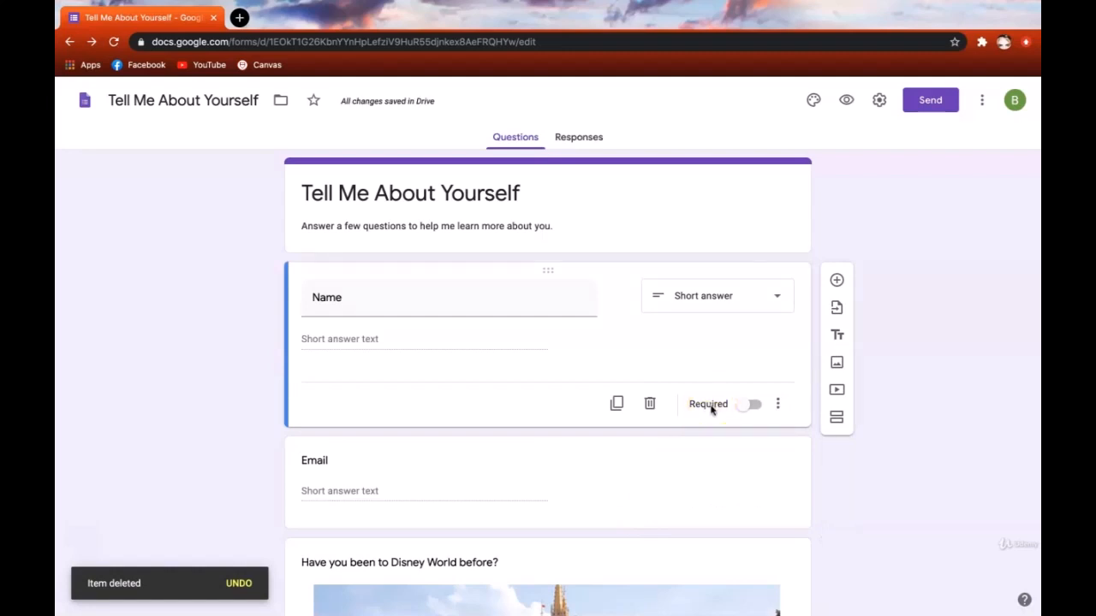
click(743, 406)
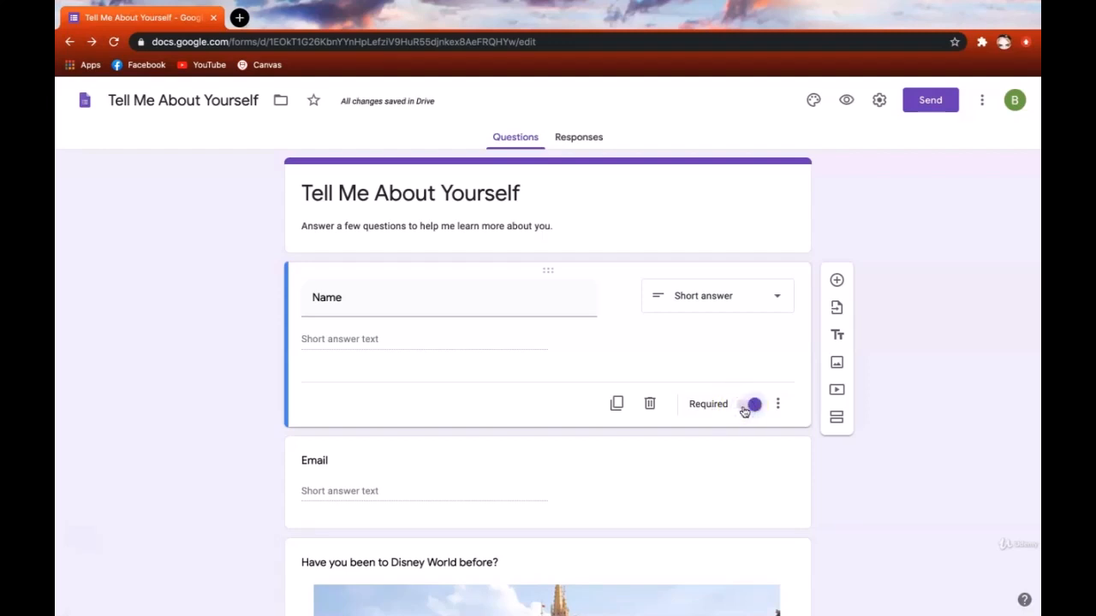
click(743, 407)
- Turn off Required and give the Name question the description 'Please input given name.'
click(744, 406)
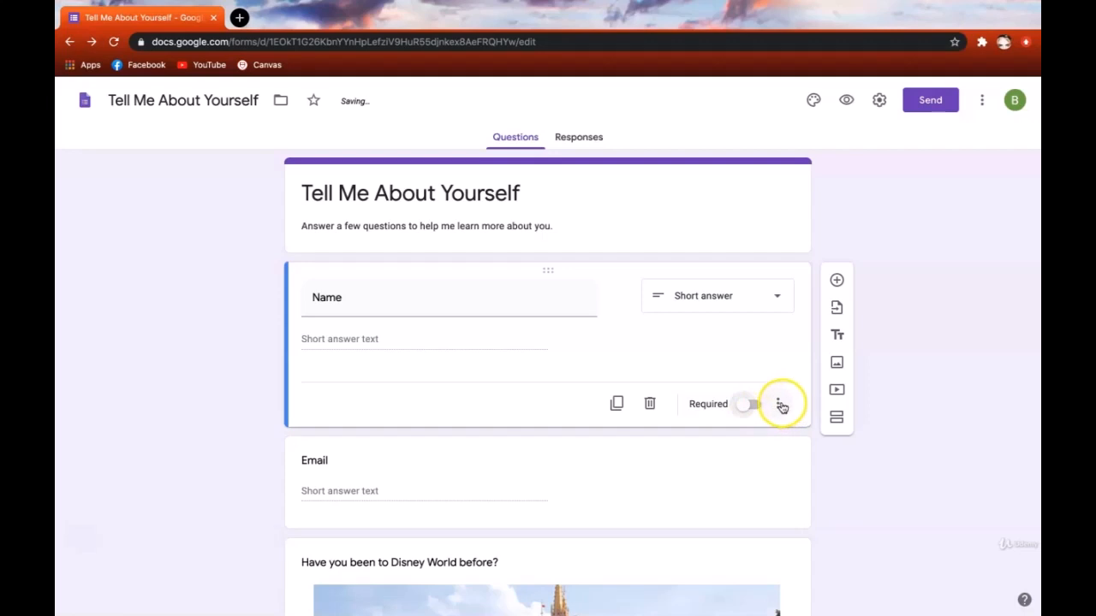
click(780, 406)
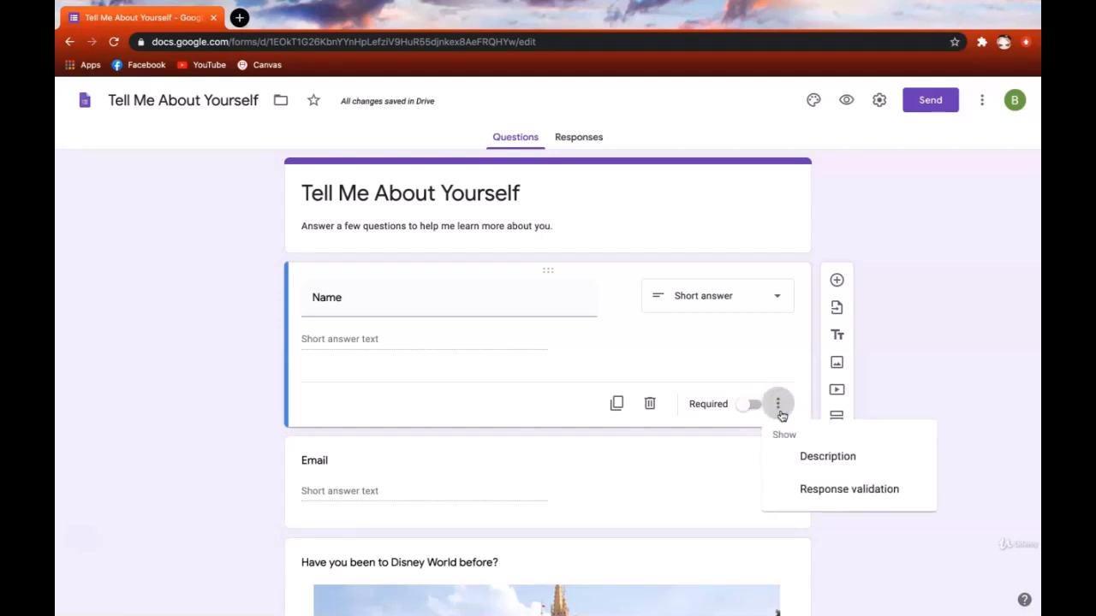
click(779, 471)
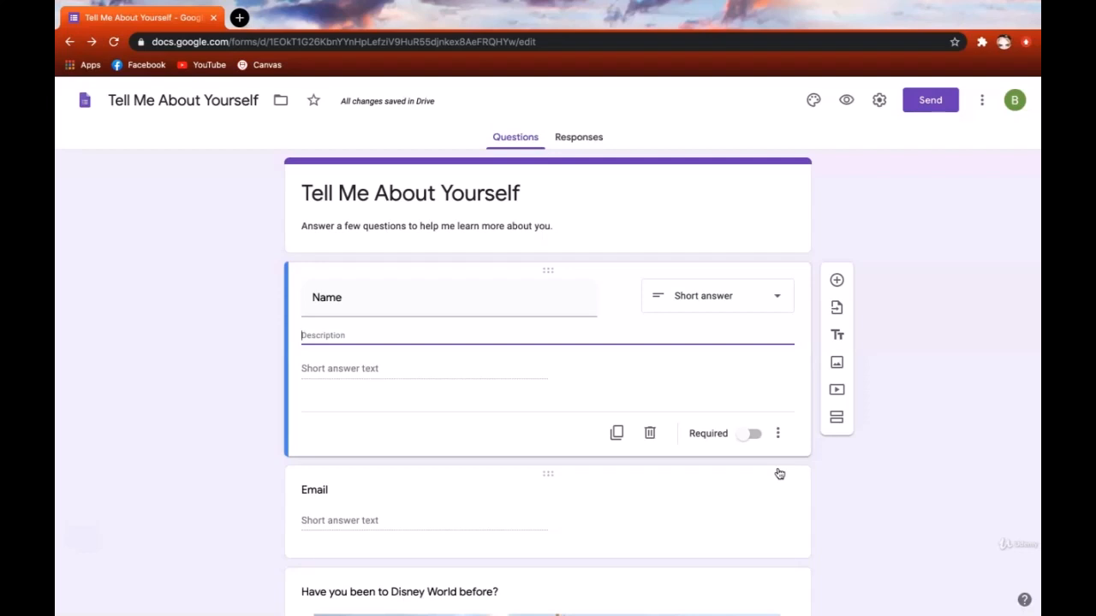
click(770, 469)
text(Please in)
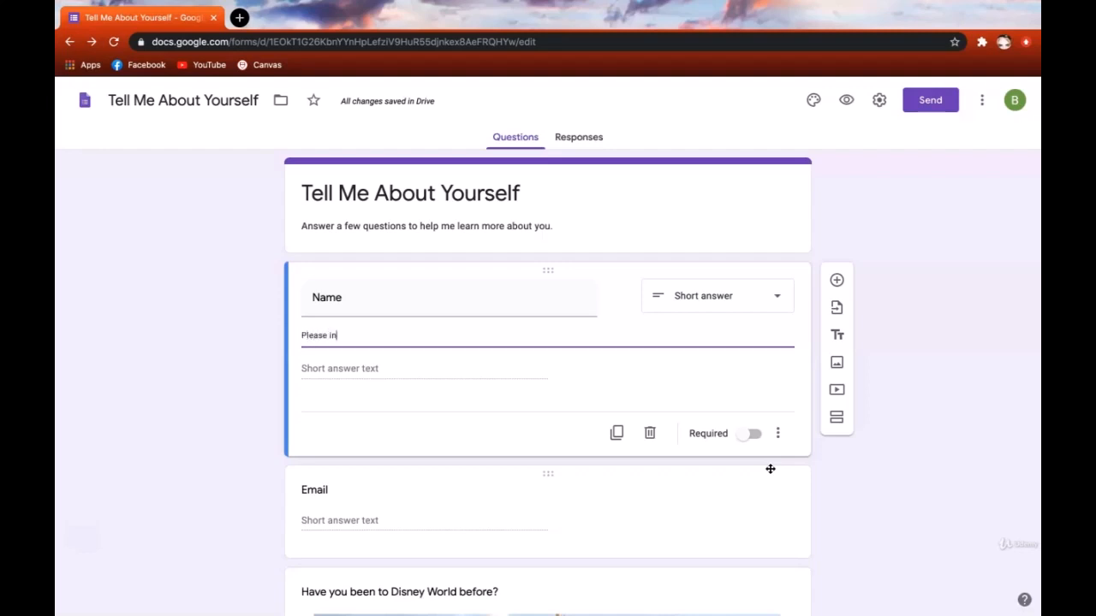
text(put given name.)
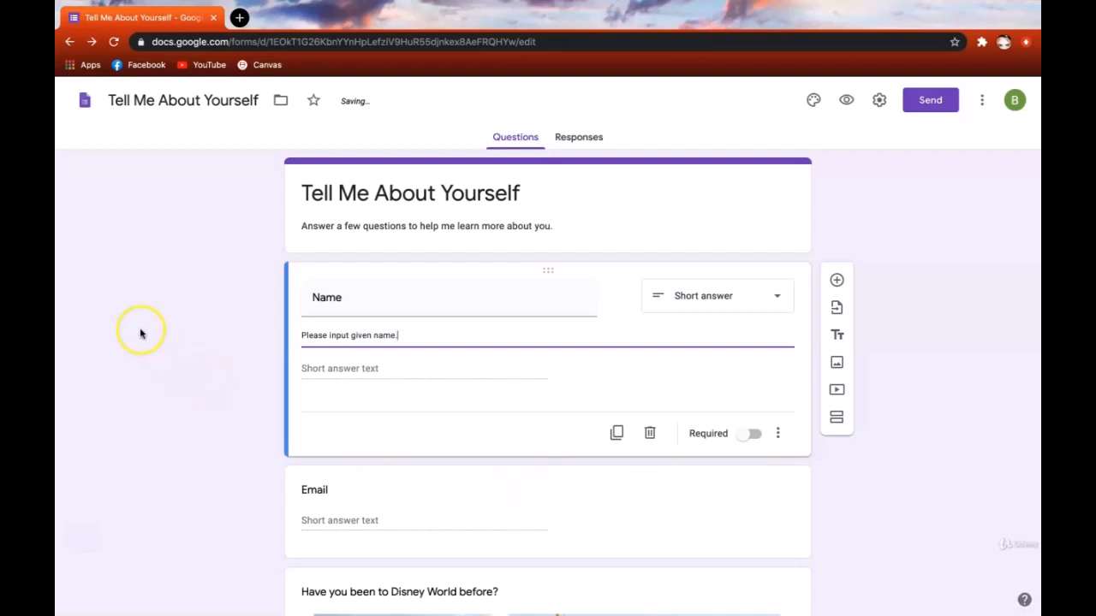
click(147, 345)
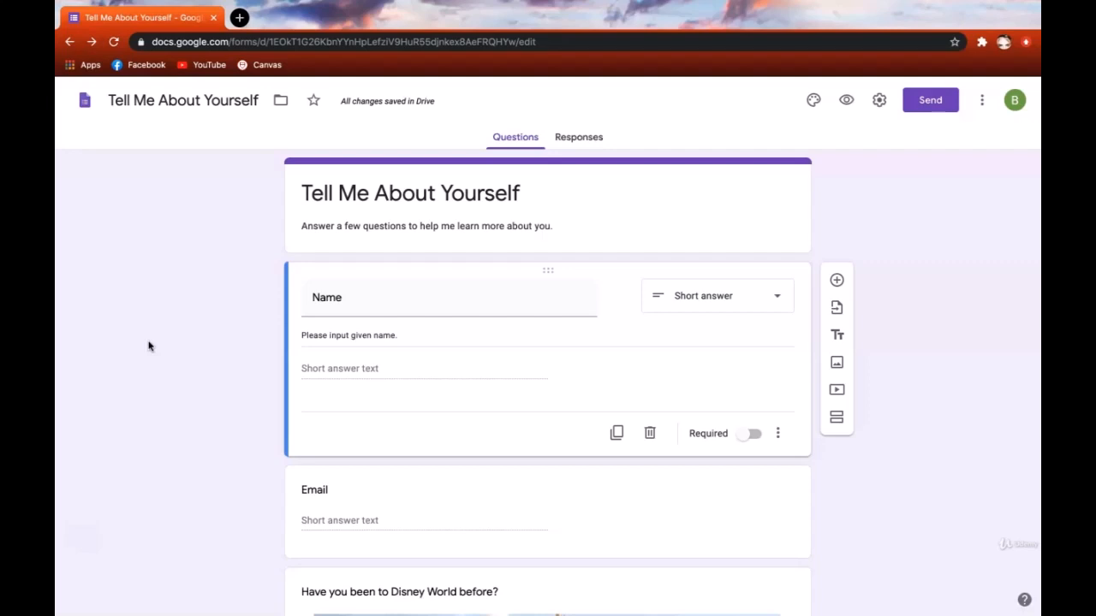
- Scroll down the form toward the Email question
click(198, 432)
scroll(197, 434, down, 1)
scroll(196, 433, down, 3)
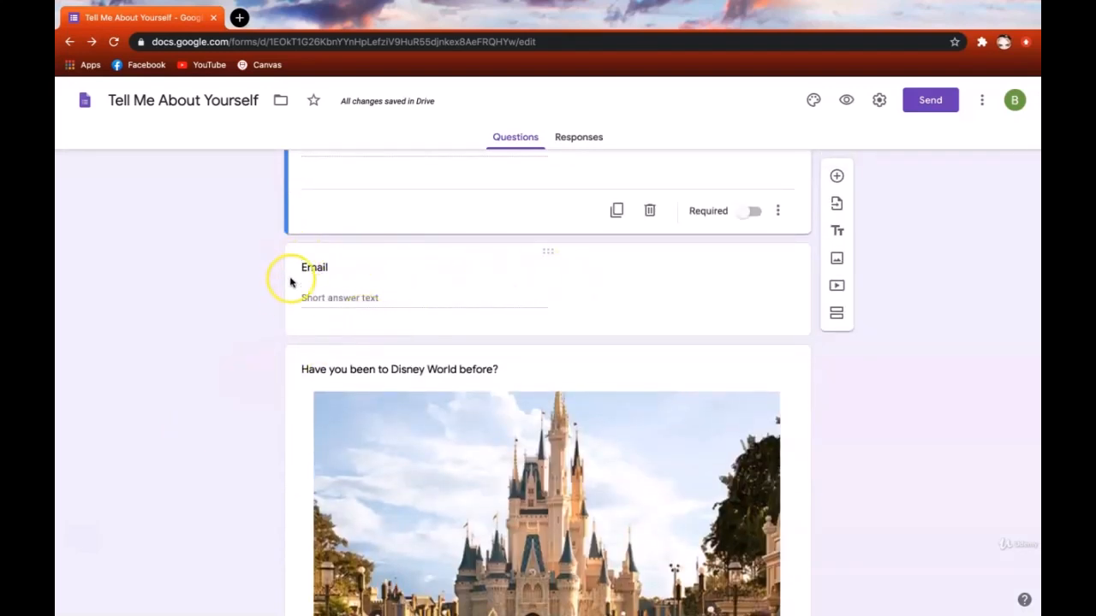
- Enable response validation on the Email question, set to Regular expression with Contains
click(387, 267)
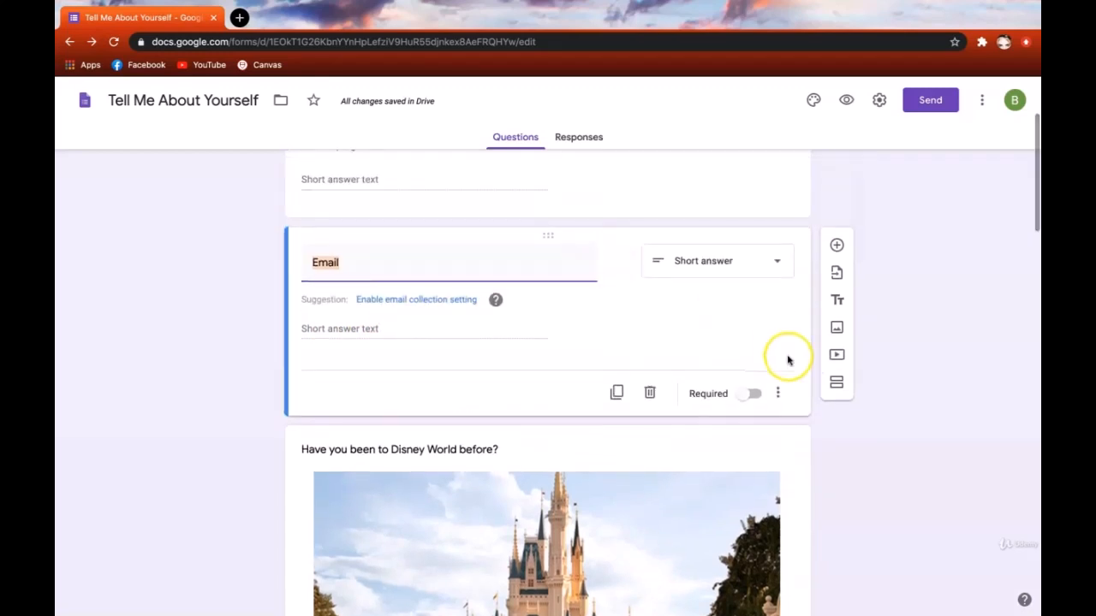
click(778, 393)
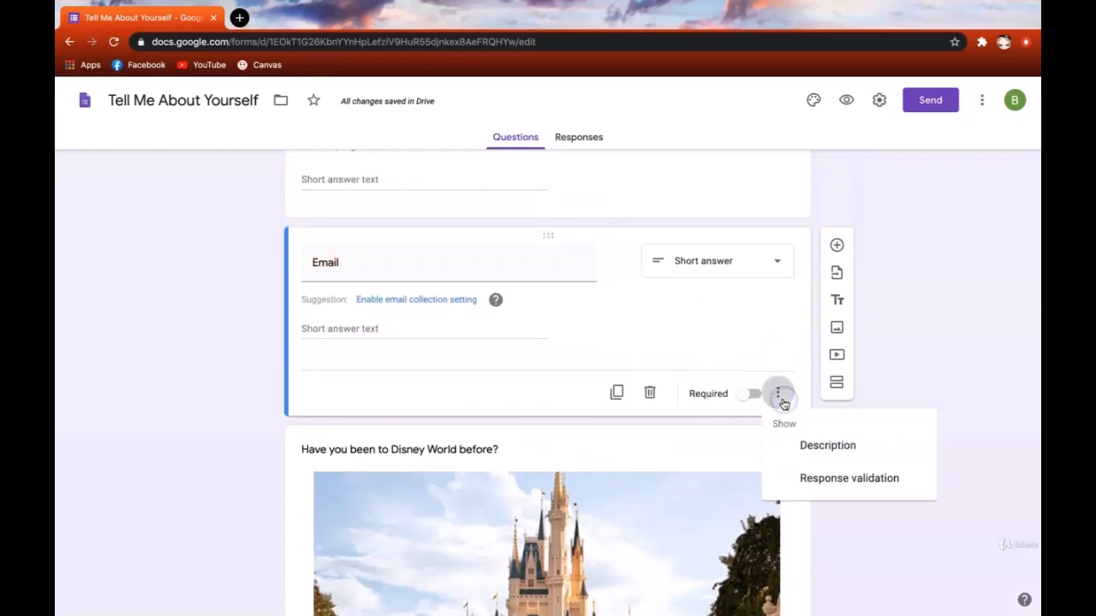
click(811, 481)
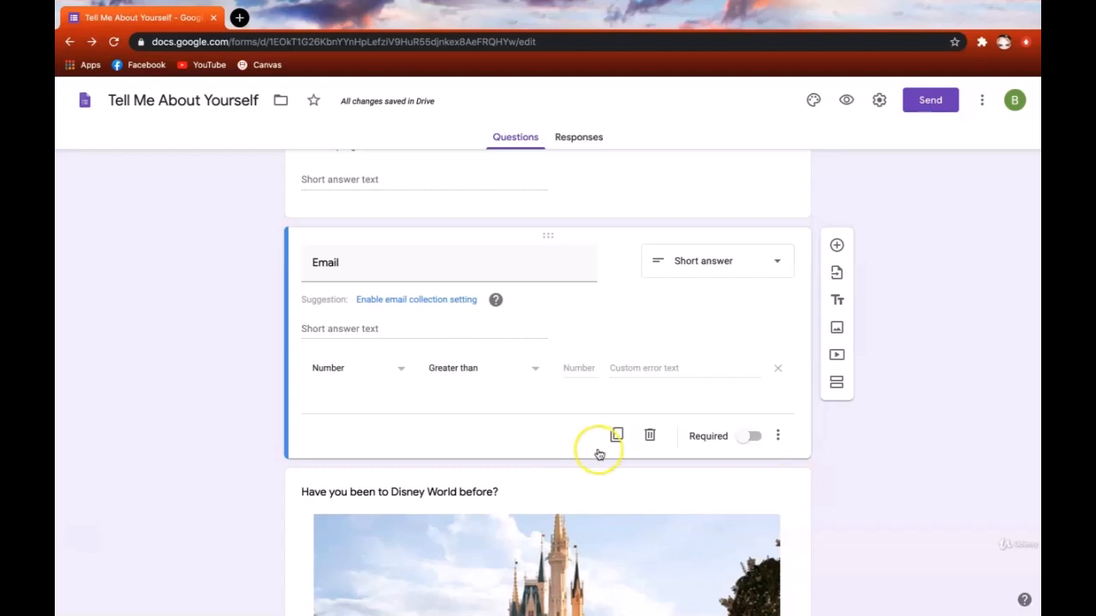
click(403, 372)
click(383, 457)
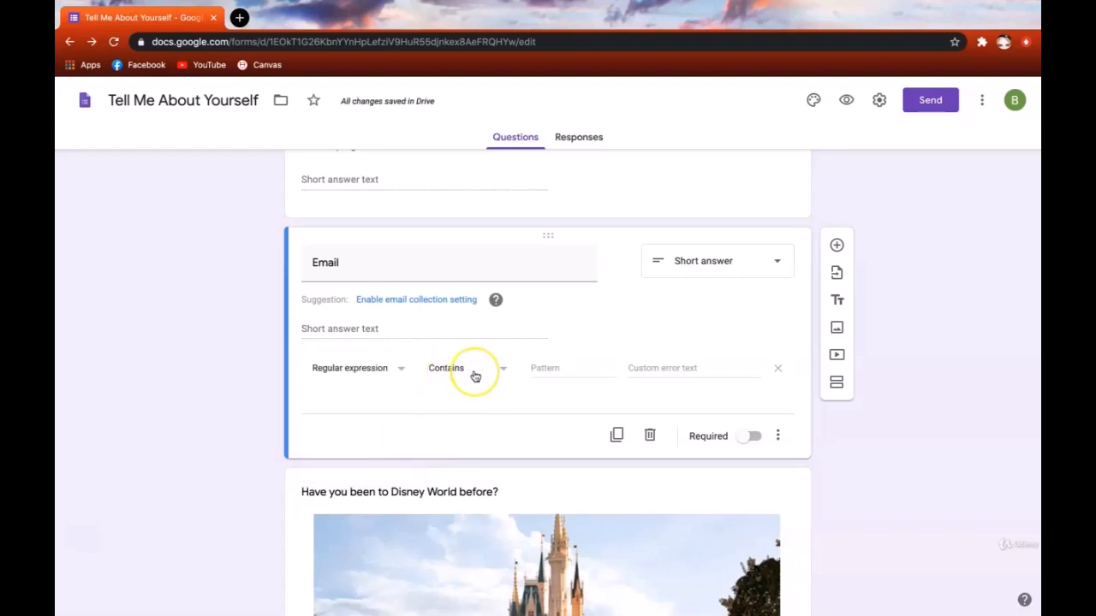
- Set the Email validation pattern to '@' with error text 'Is not a valid email address. Please include '@' in your response.'
click(562, 368)
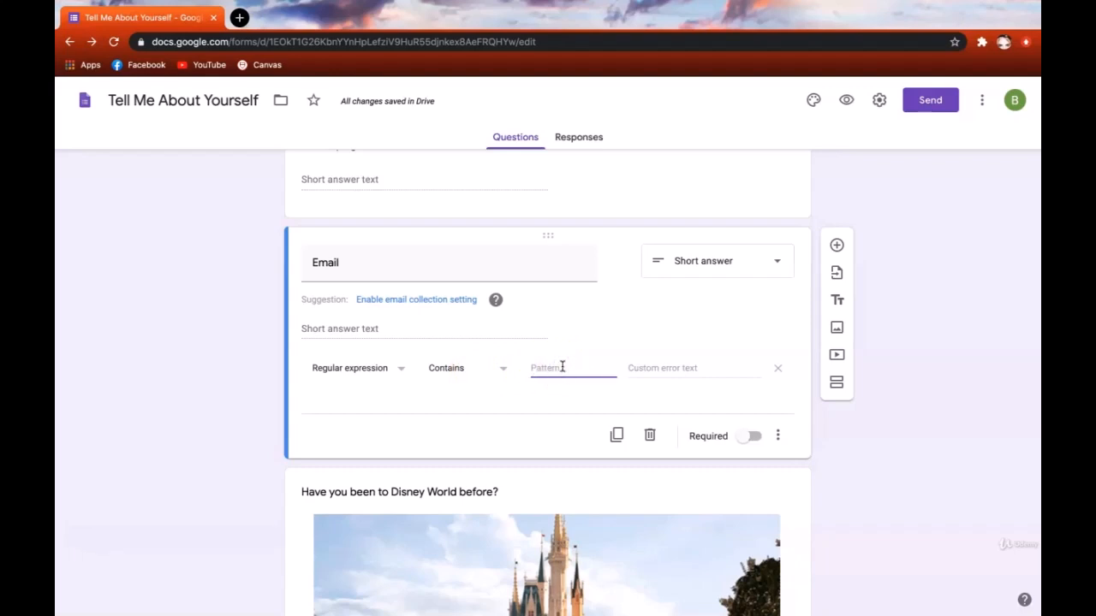
text(@)
click(565, 387)
click(588, 395)
click(659, 368)
text(Is not a valid emai)
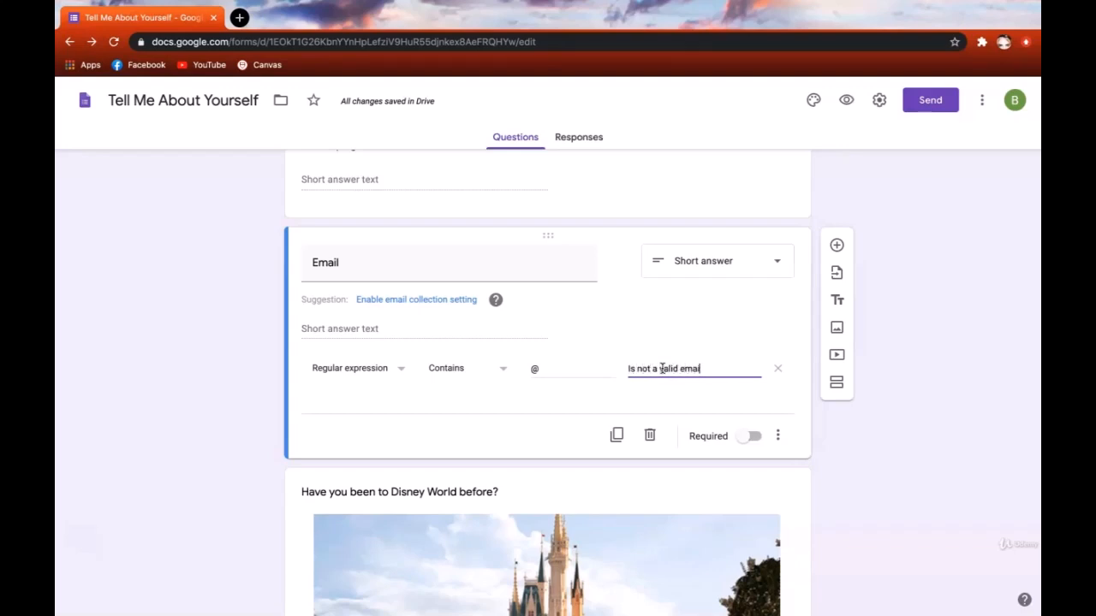
text(l address. Please include '@' in y)
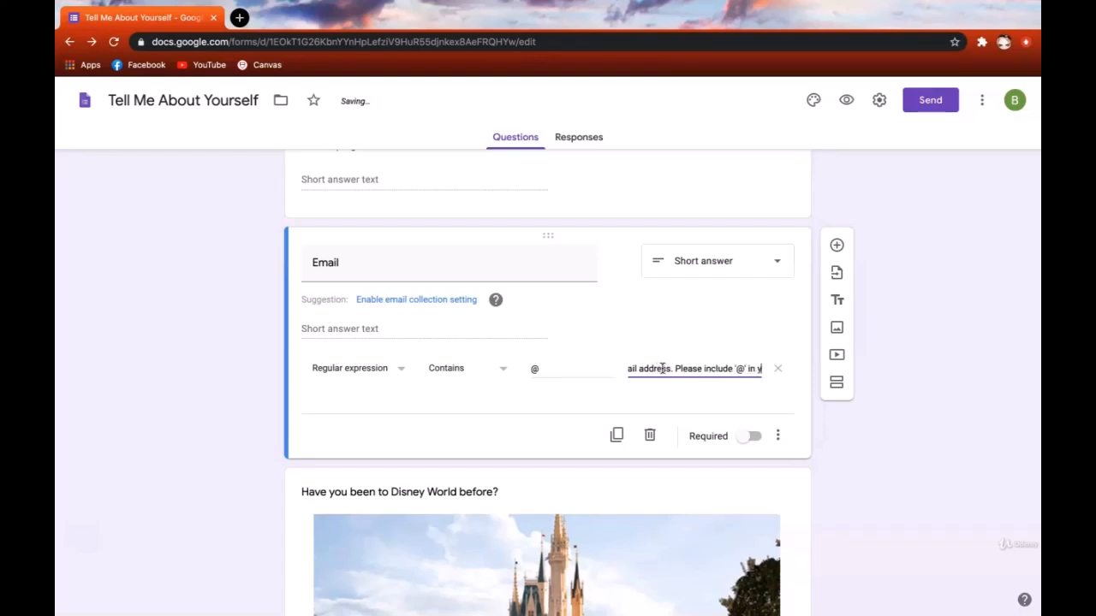
text(our response.)
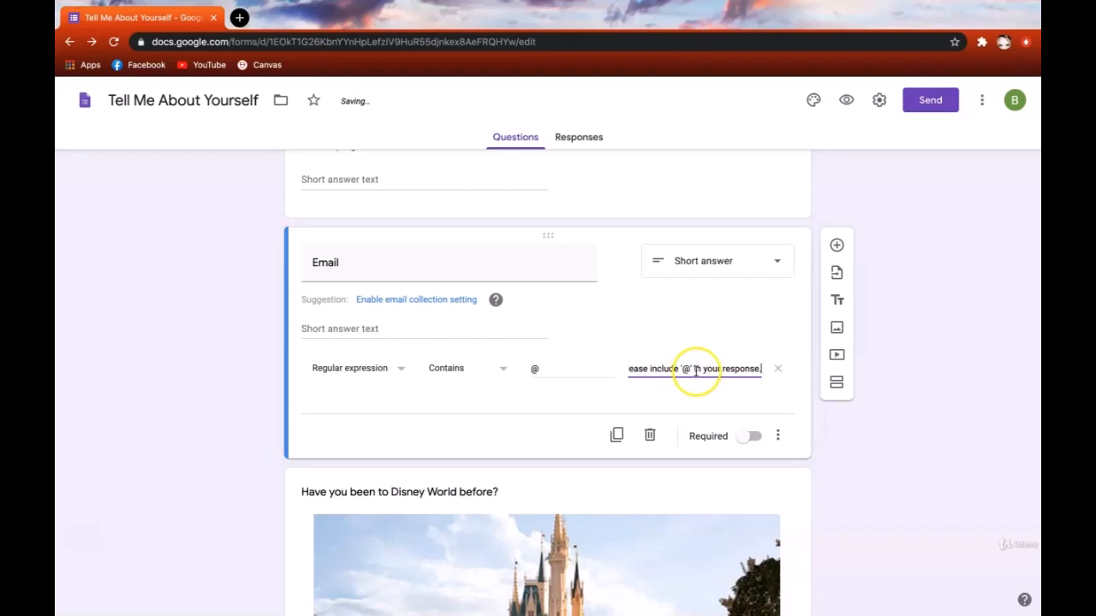
click(930, 422)
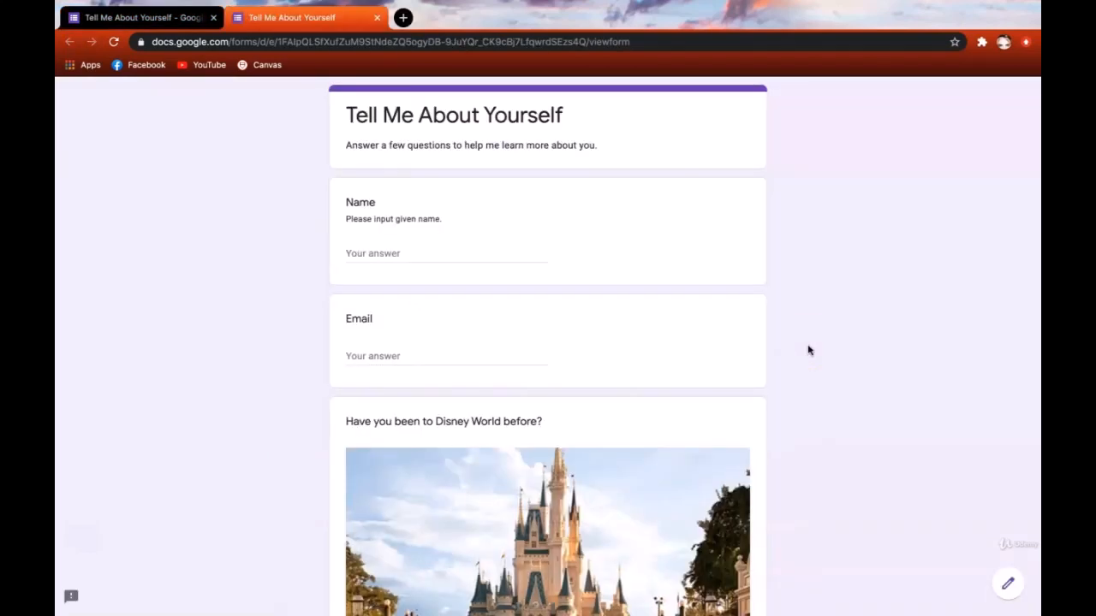
click(480, 350)
text(he)
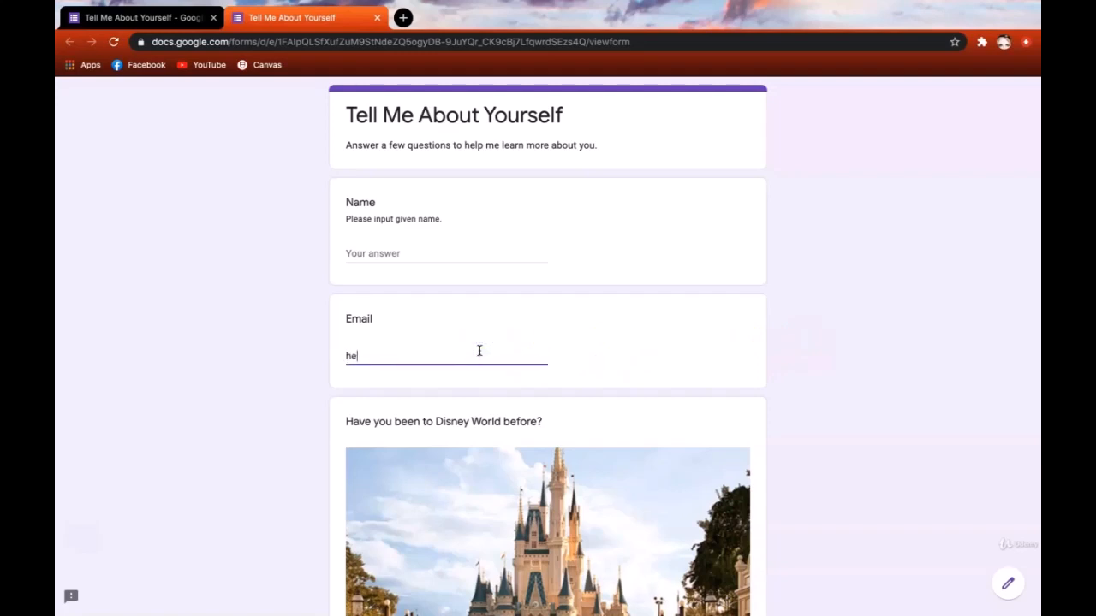
text(llogmail.com)
click(850, 333)
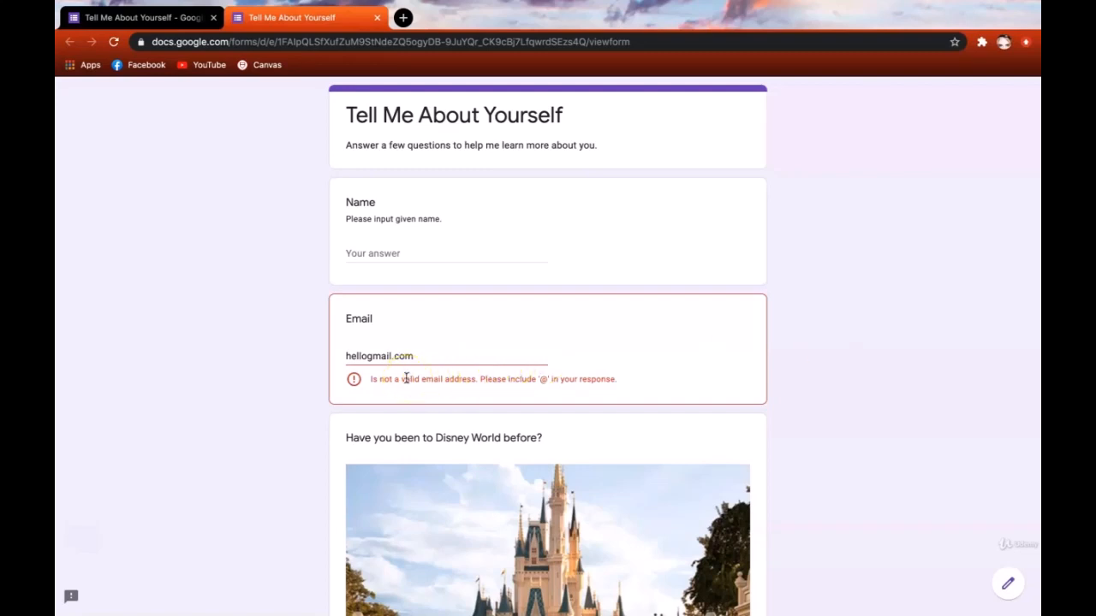
drag(369, 379, 629, 390)
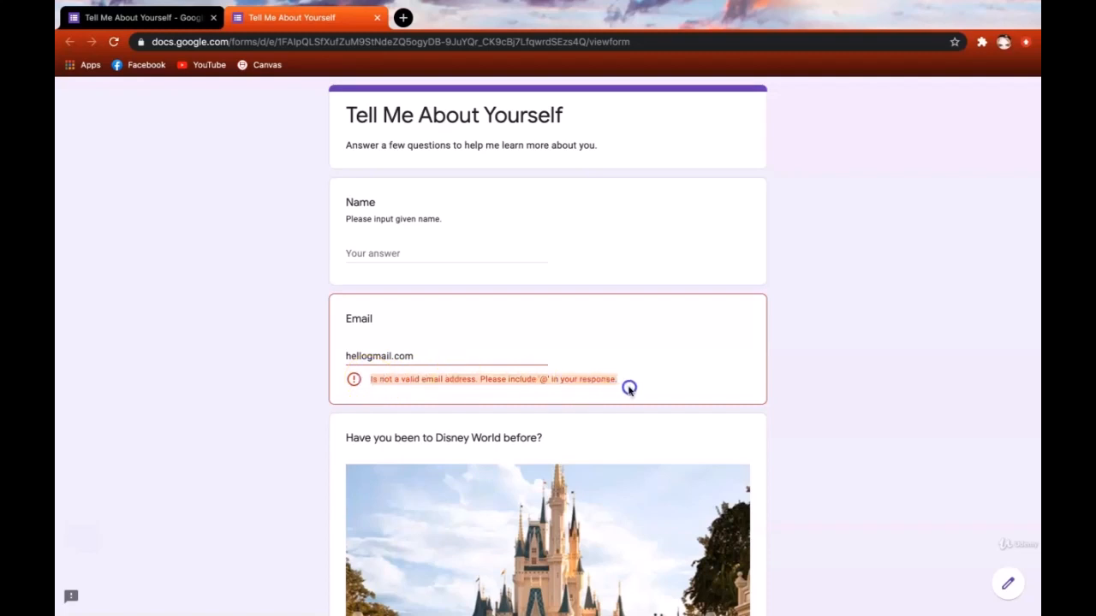
click(635, 381)
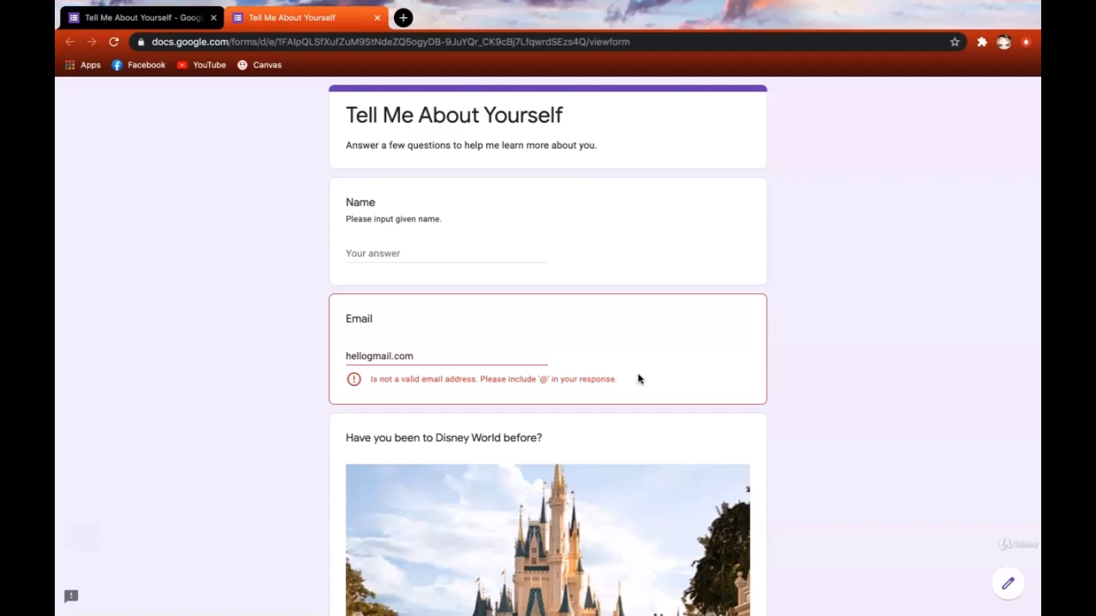
click(378, 20)
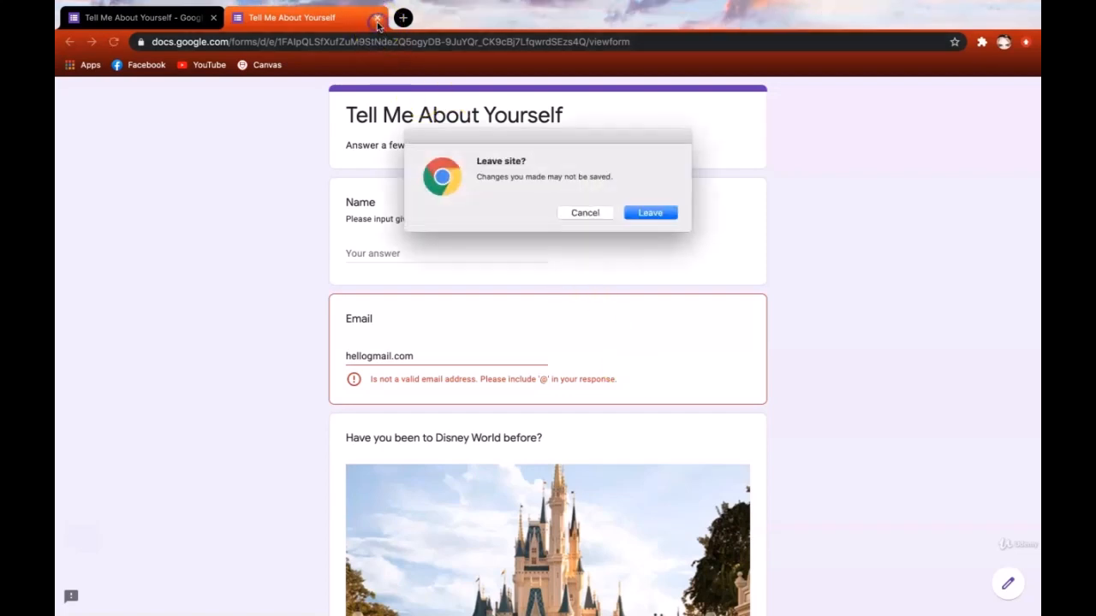
click(649, 213)
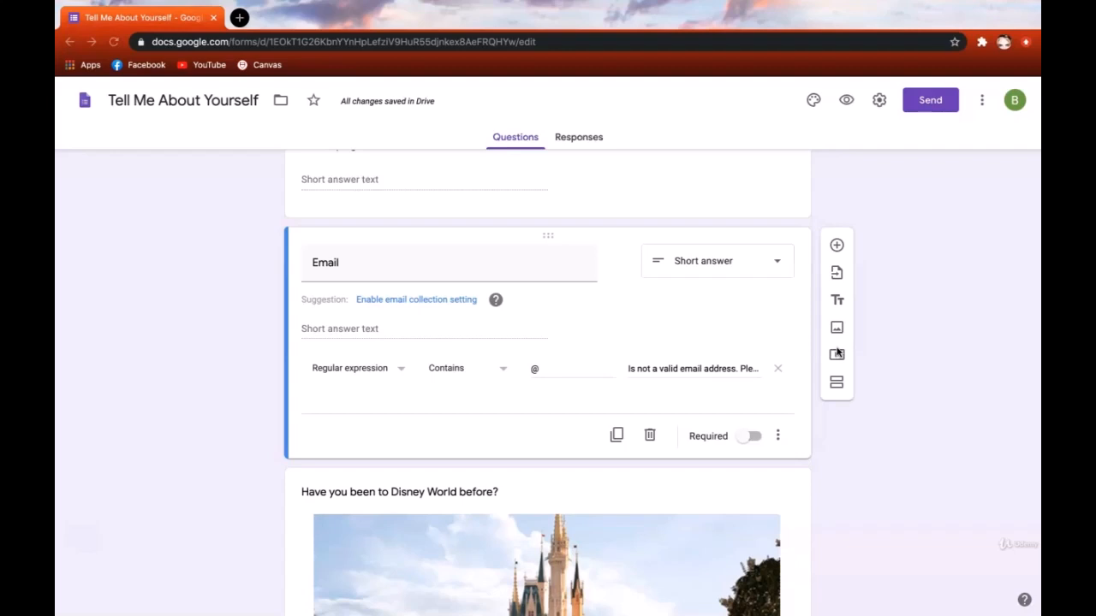
- Switch to the Halloween Bake Sale Pre-Order form in the Forms editor
click(837, 353)
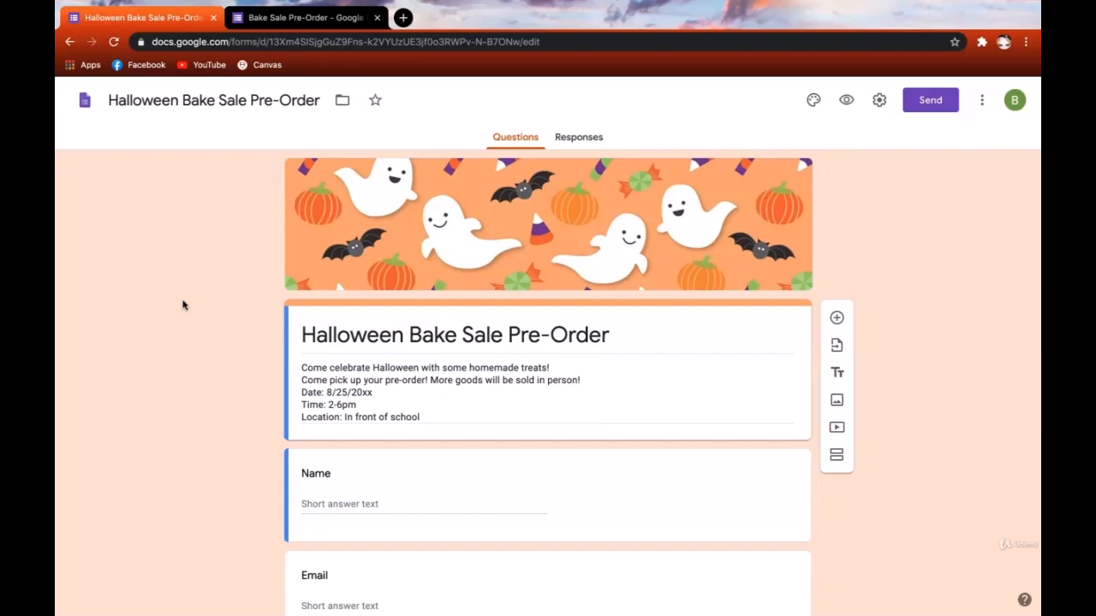
- Look through the Halloween form's treat options down to Bat Donuts, then switch to the Bake Sale Pre-Order form
scroll(227, 330, down, 1)
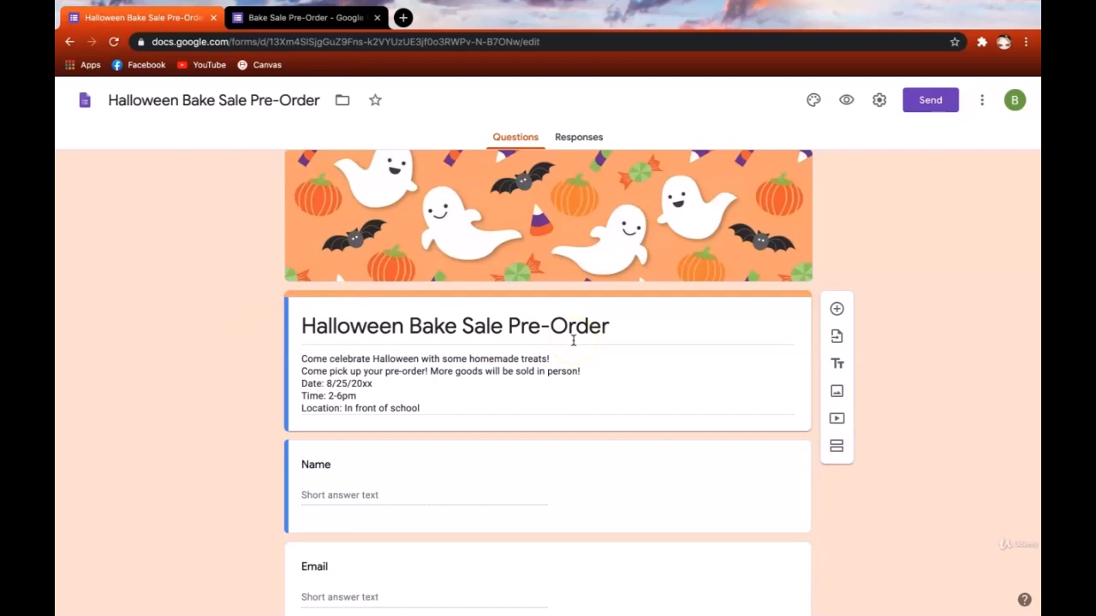
scroll(574, 340, down, 3)
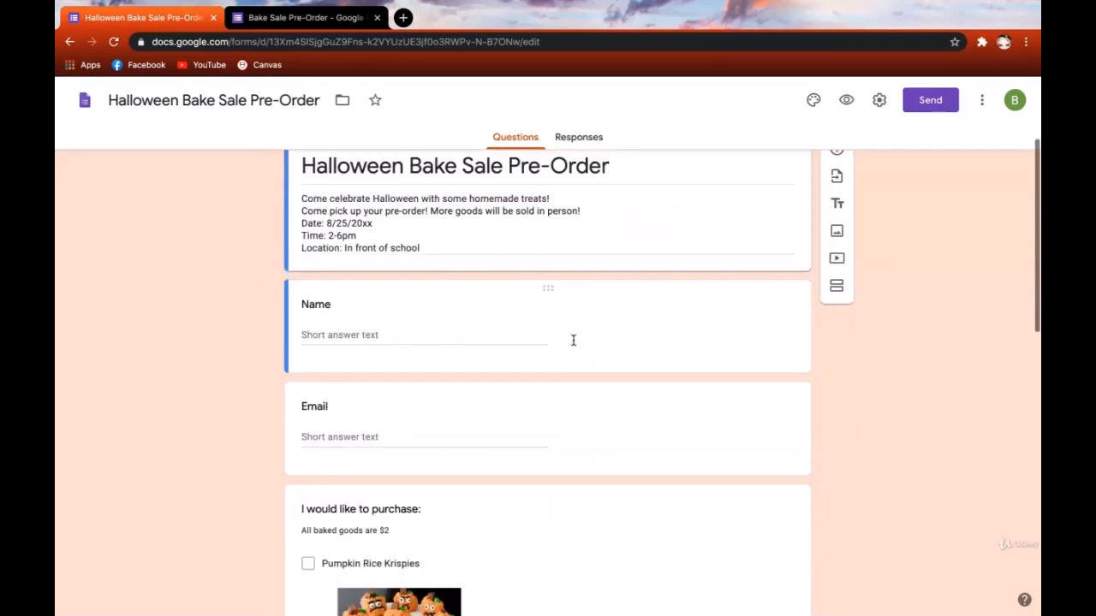
scroll(573, 340, down, 3)
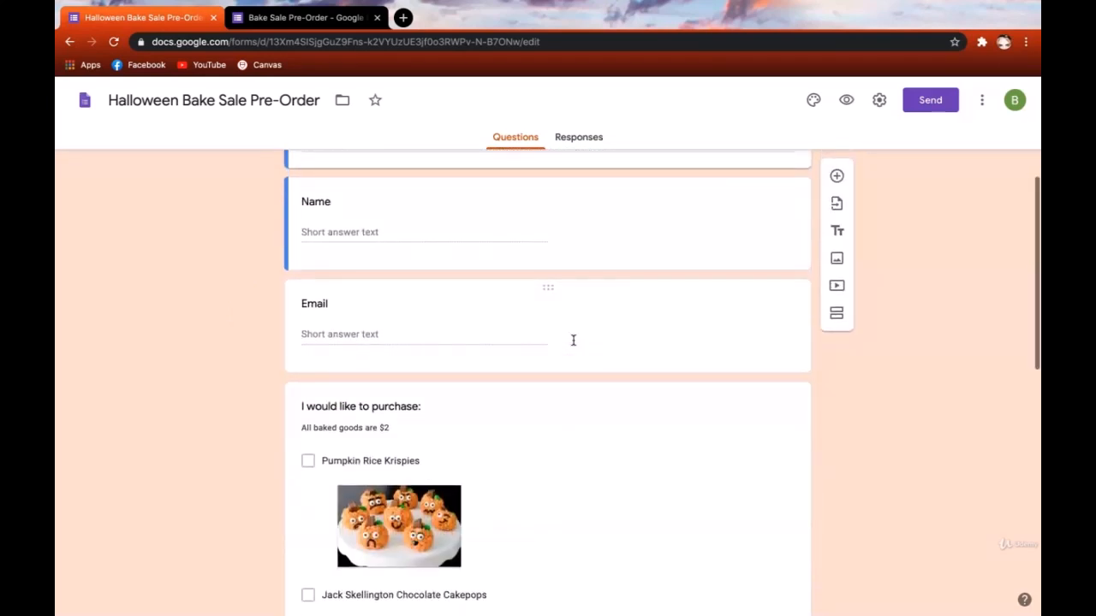
scroll(574, 341, down, 4)
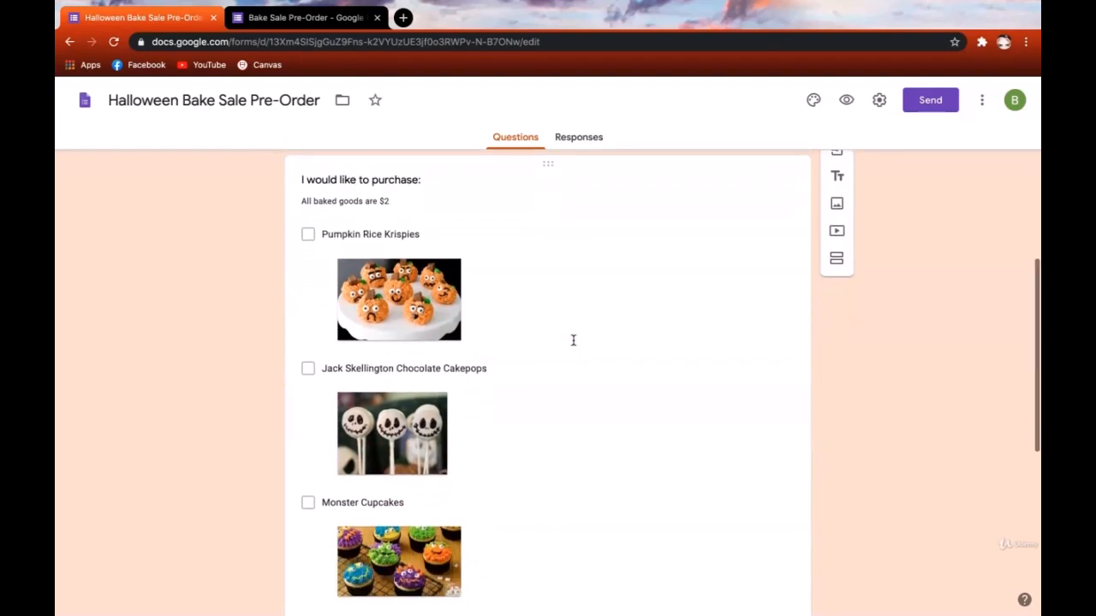
scroll(574, 340, down, 4)
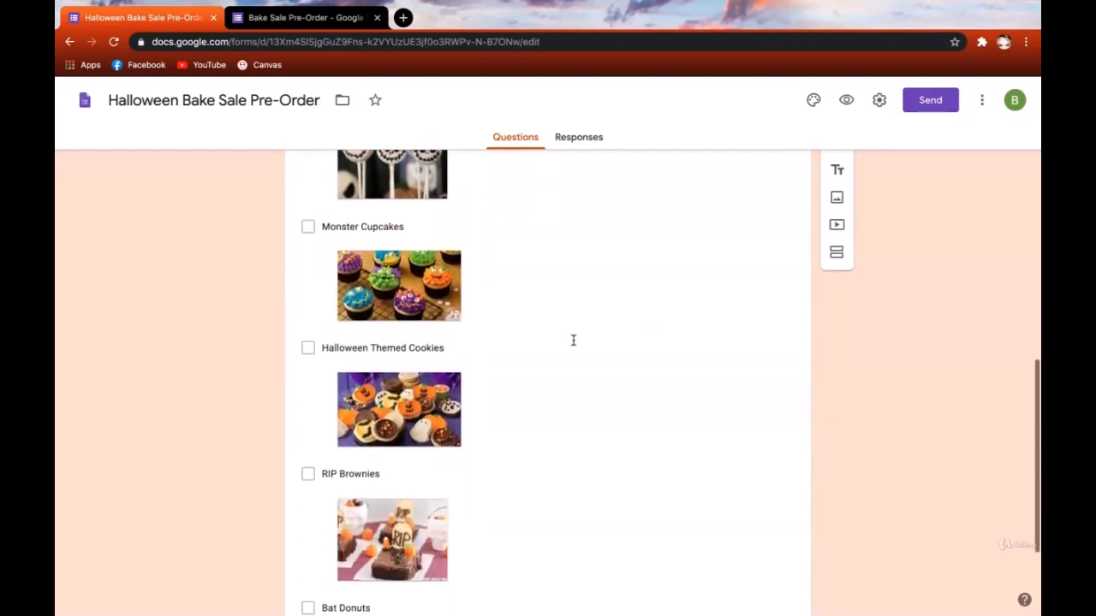
click(717, 344)
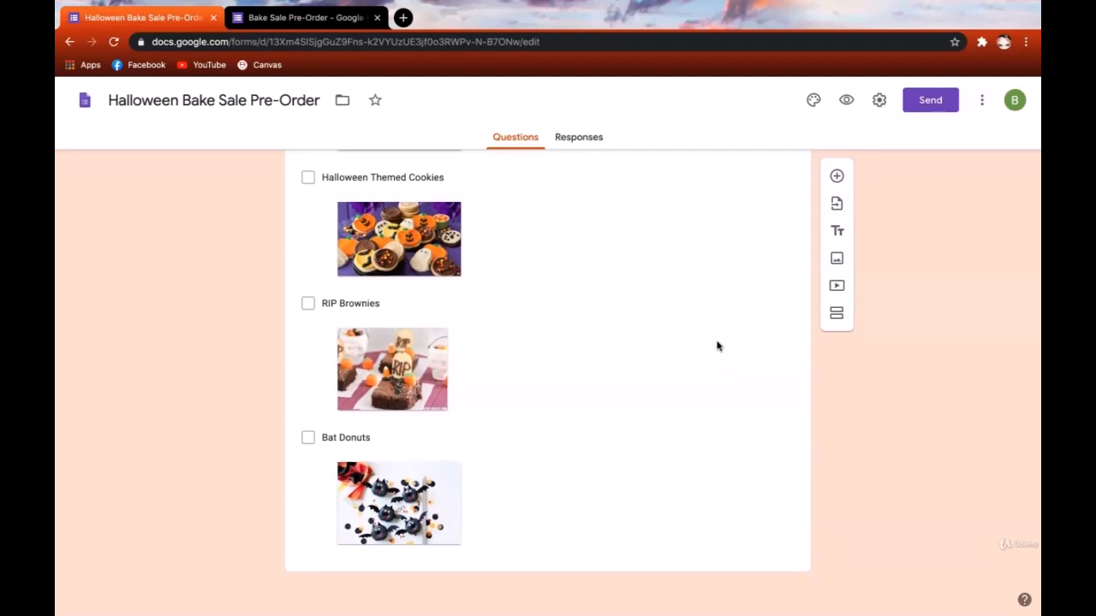
click(334, 19)
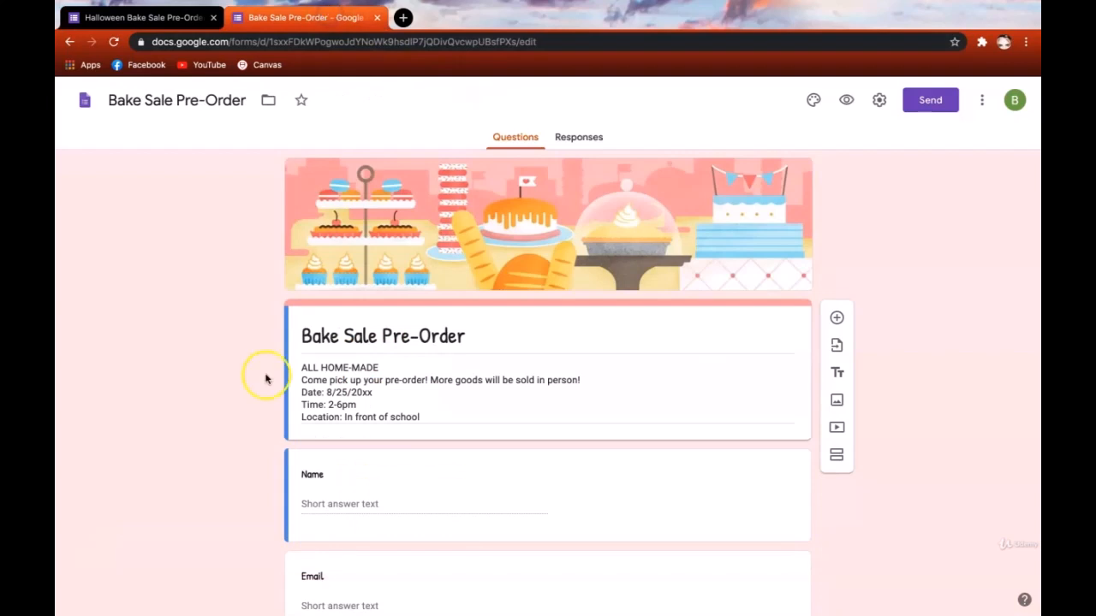
- Review the Bake Sale Pre-Order questions down to 'Baked good suggestions?', then return to the Halloween form
scroll(265, 378, down, 3)
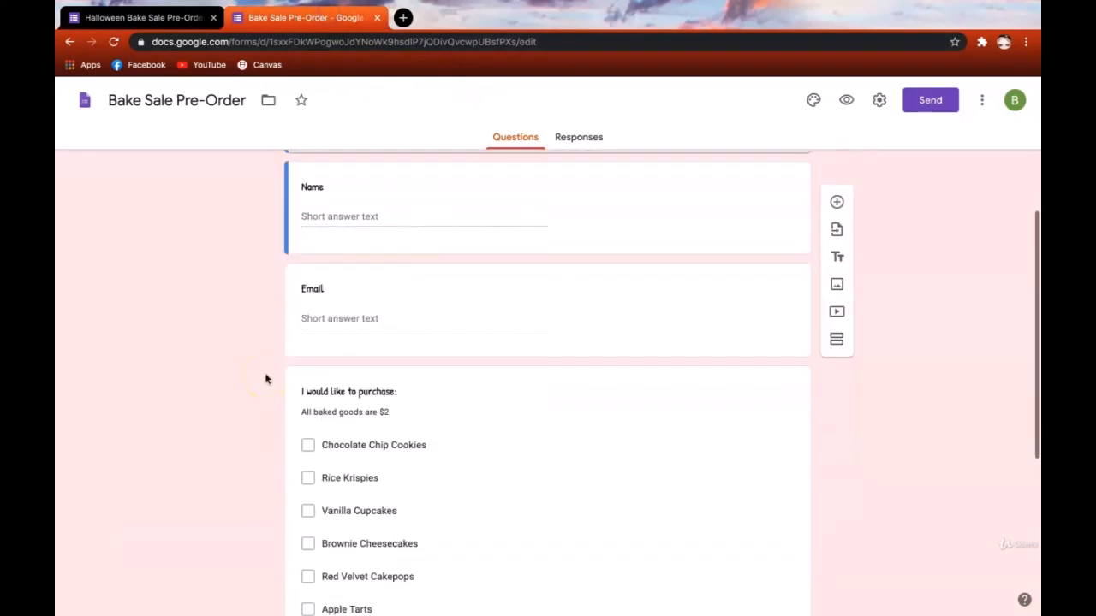
scroll(308, 295, down, 2)
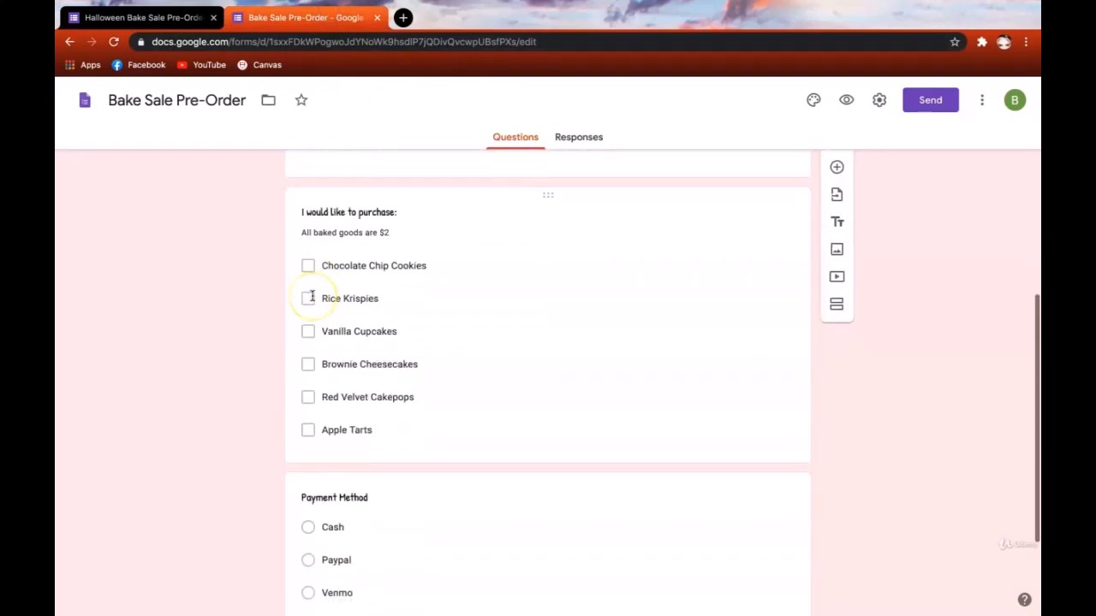
scroll(311, 296, down, 2)
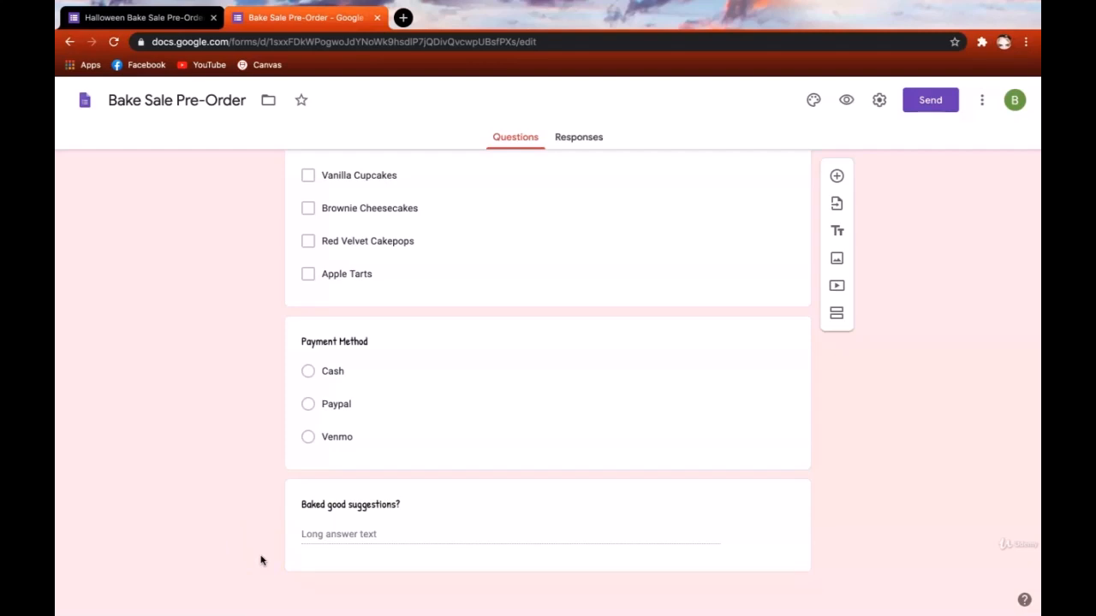
click(98, 24)
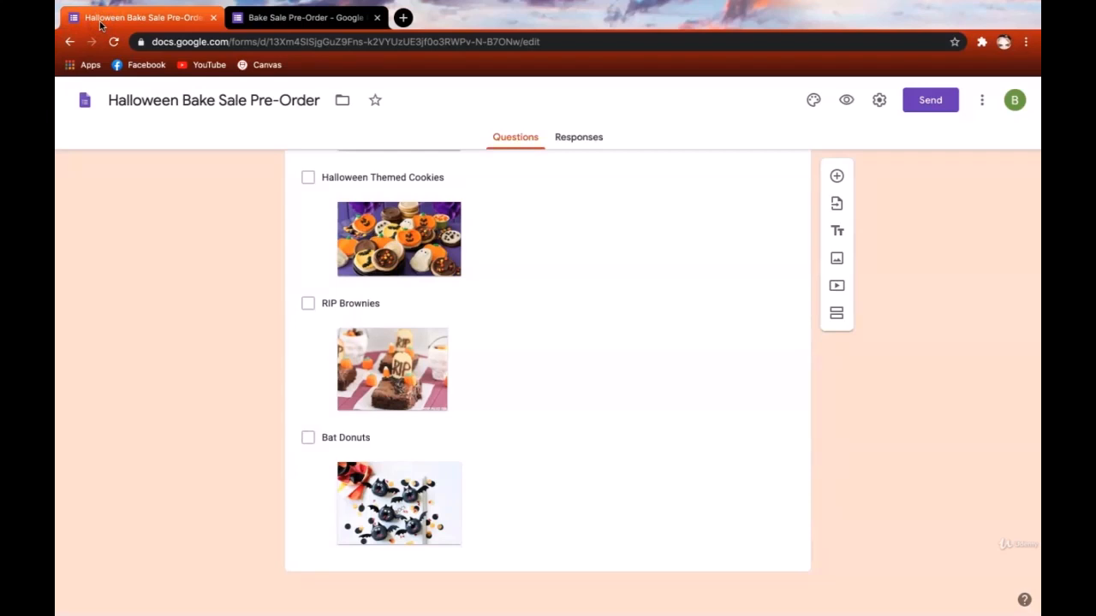
- Start importing questions and choose the Bake Sale Pre-Order form as the source
click(835, 211)
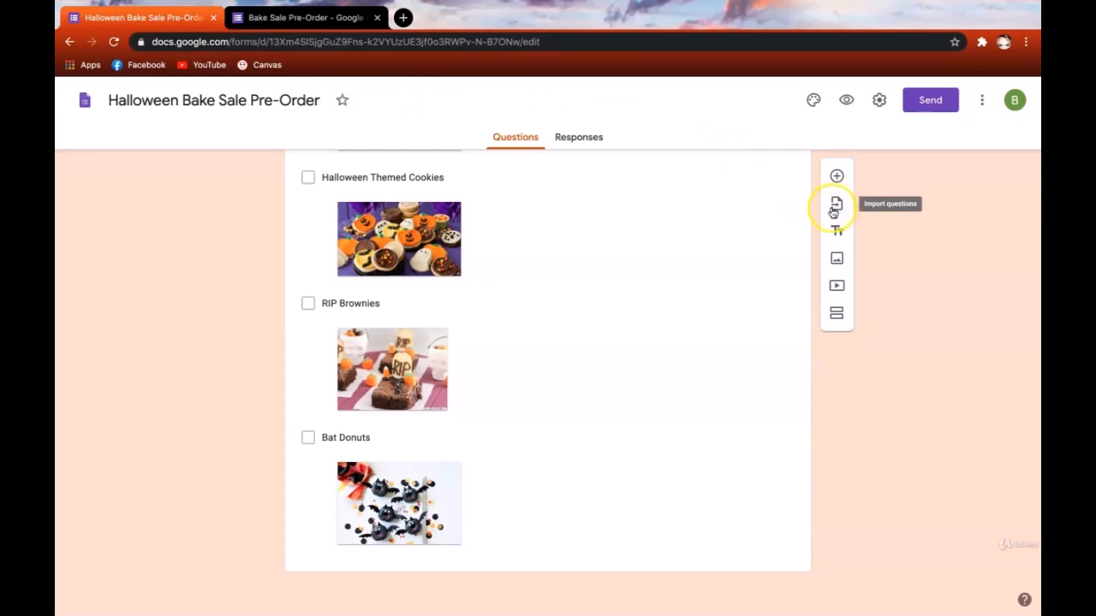
click(833, 210)
scroll(705, 333, down, 2)
scroll(705, 333, up, 1)
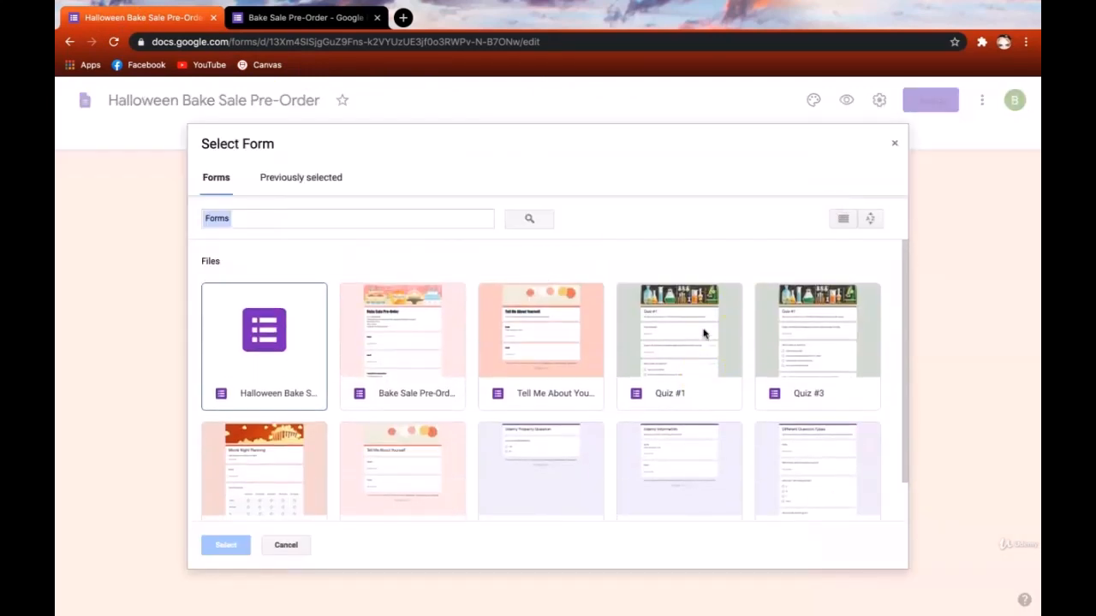
click(688, 334)
click(419, 323)
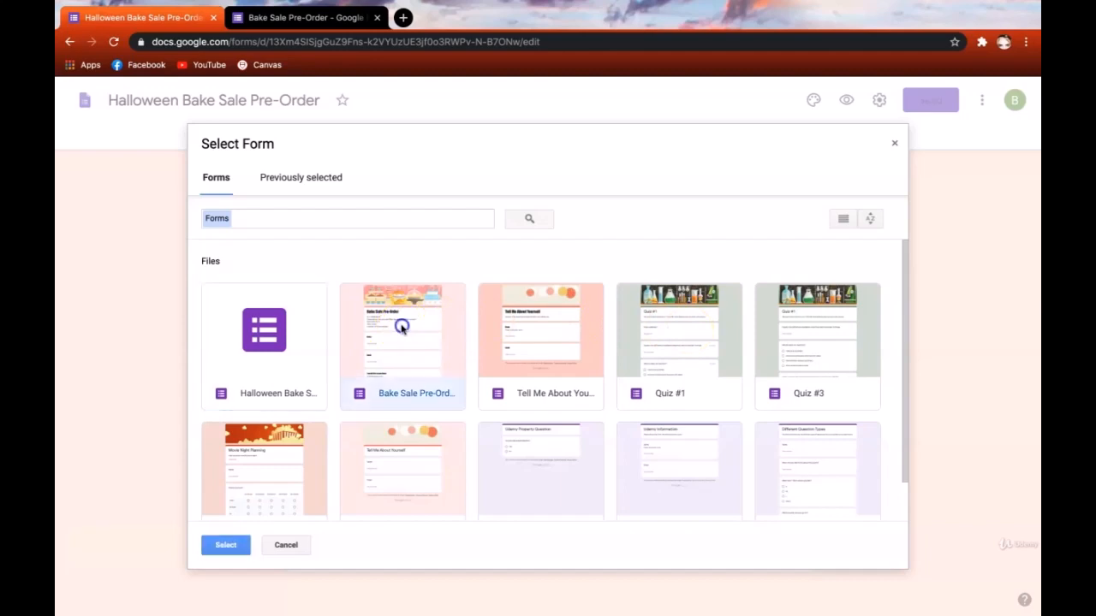
click(228, 546)
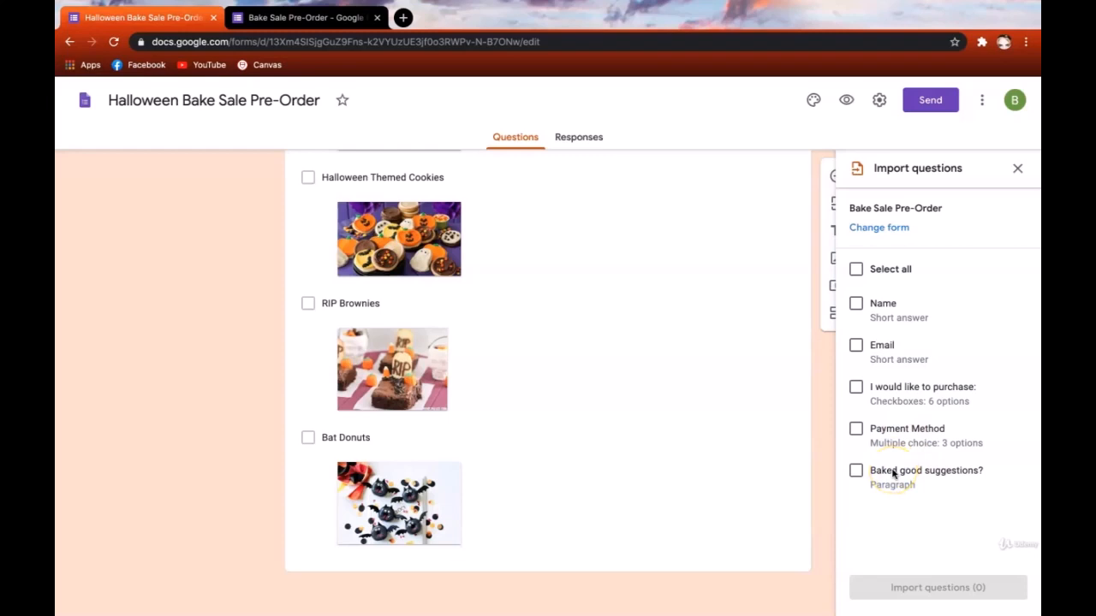
- Import the Payment Method and 'Baked good suggestions?' questions into the Halloween form
click(855, 430)
click(855, 470)
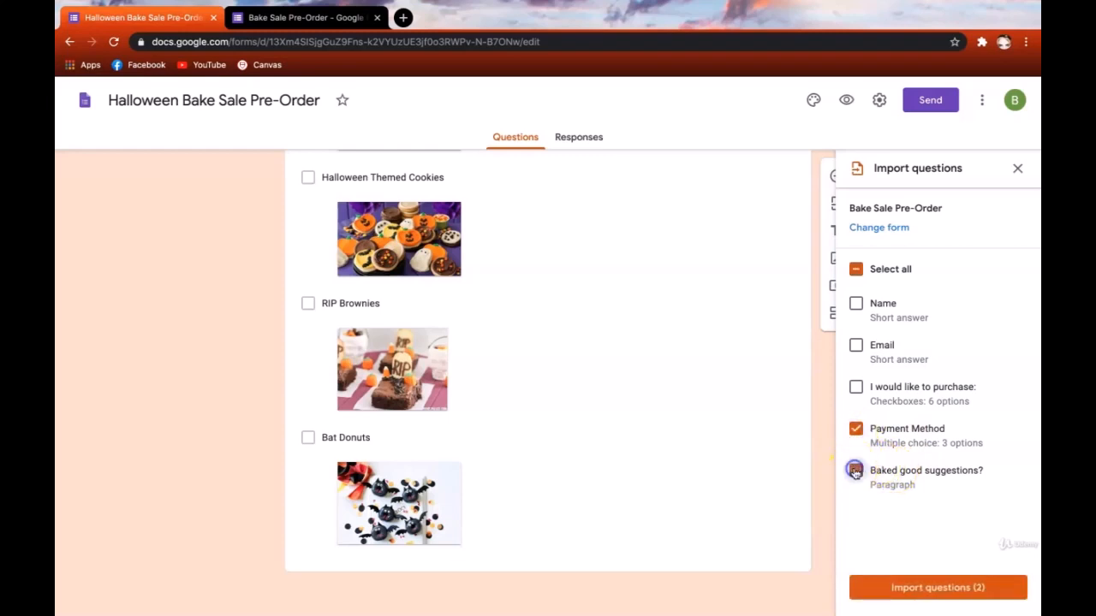
click(923, 591)
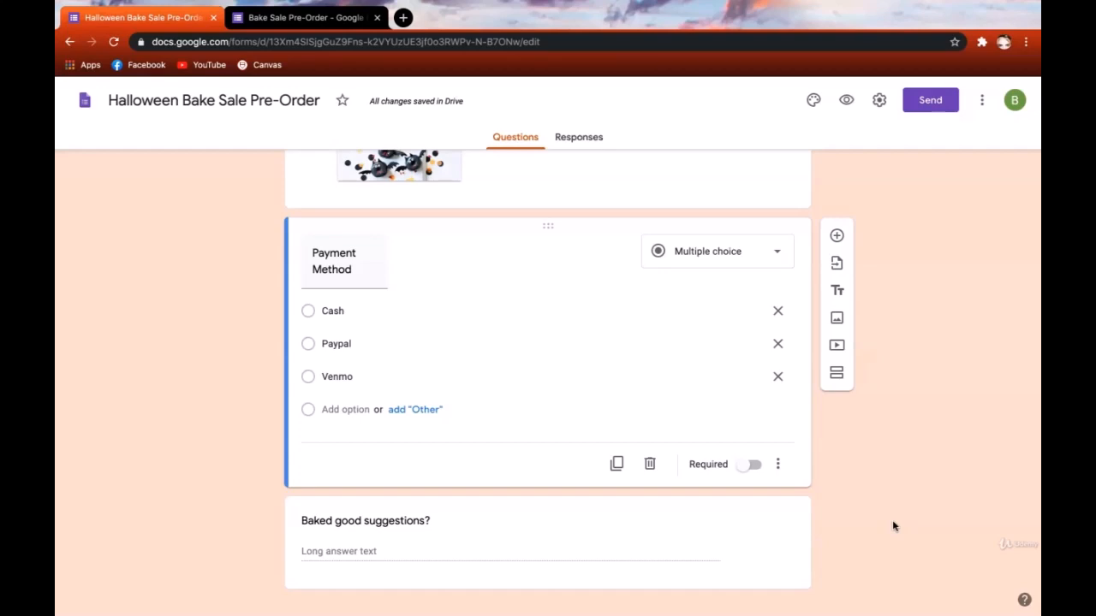
- Preview the Halloween Bake Sale form and scroll through it
click(846, 100)
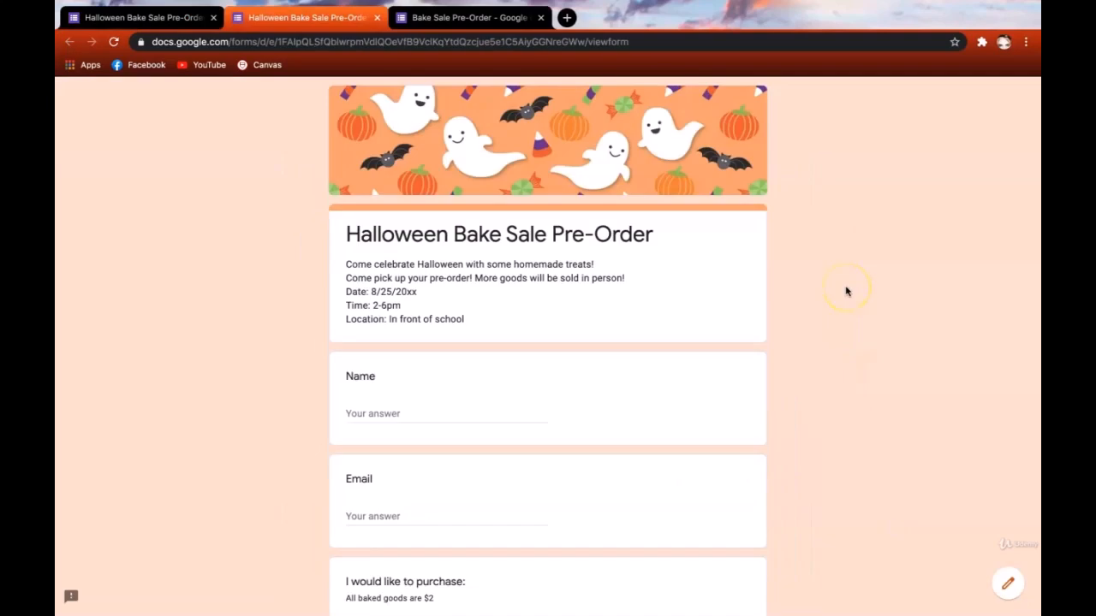
scroll(845, 291, down, 11)
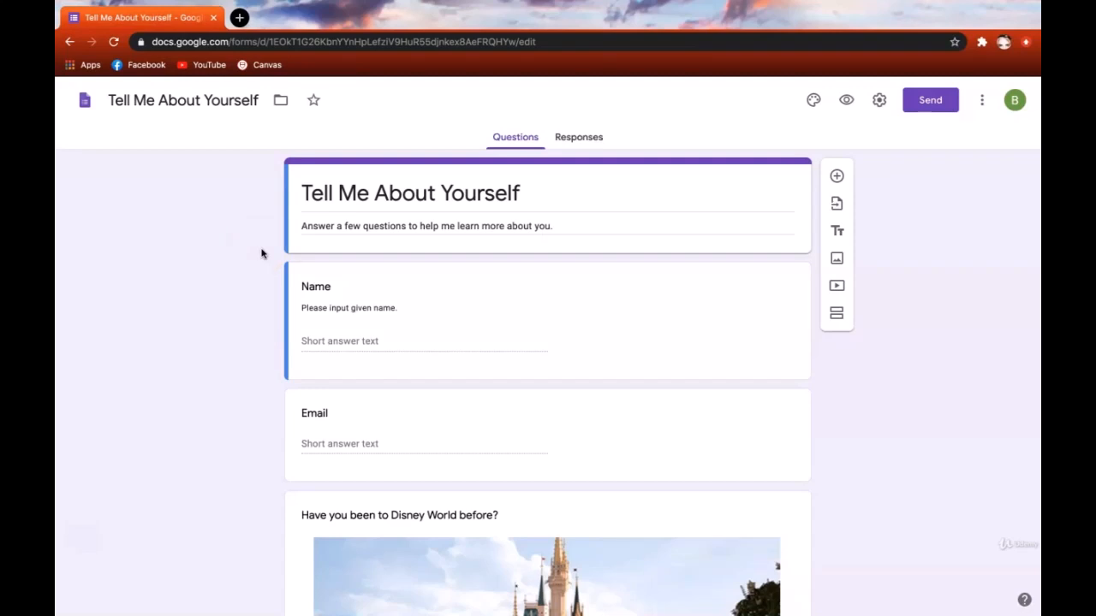
scroll(262, 253, down, 8)
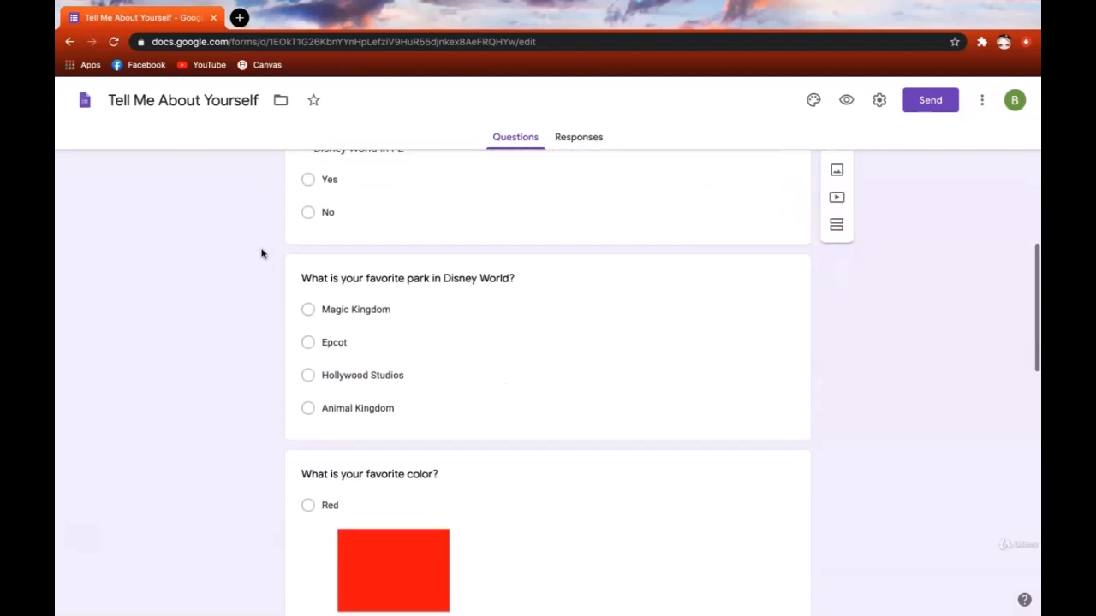
click(250, 263)
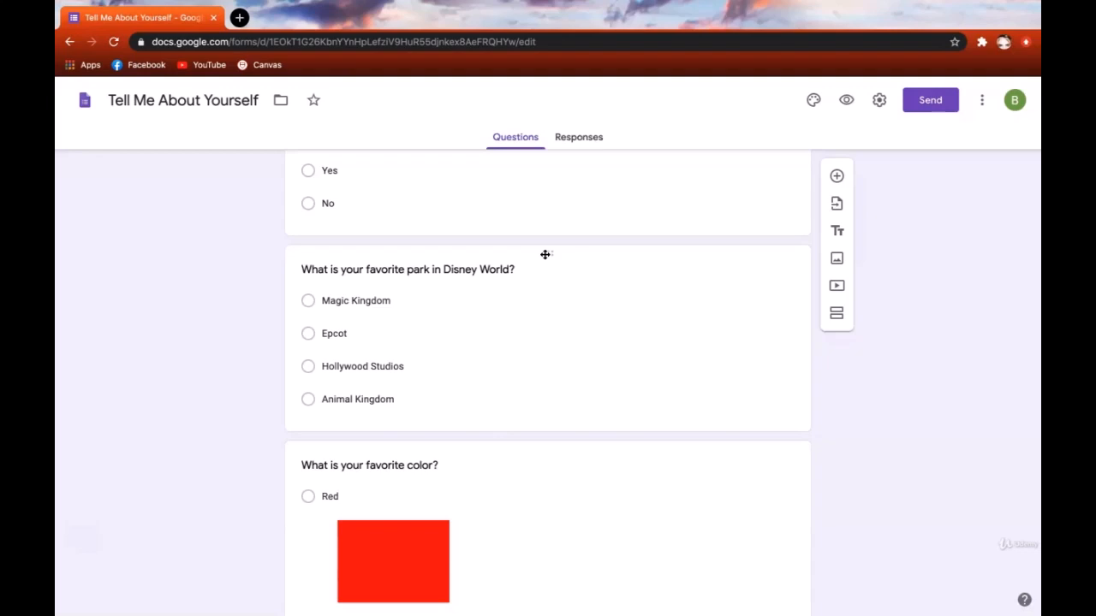
drag(546, 251, 534, 542)
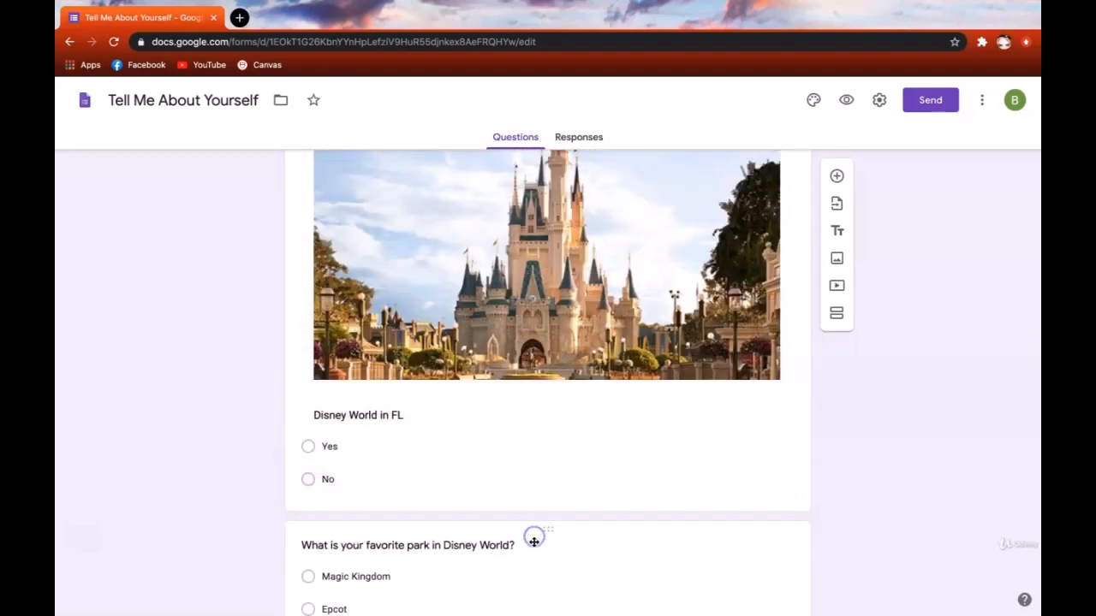
scroll(673, 504, down, 3)
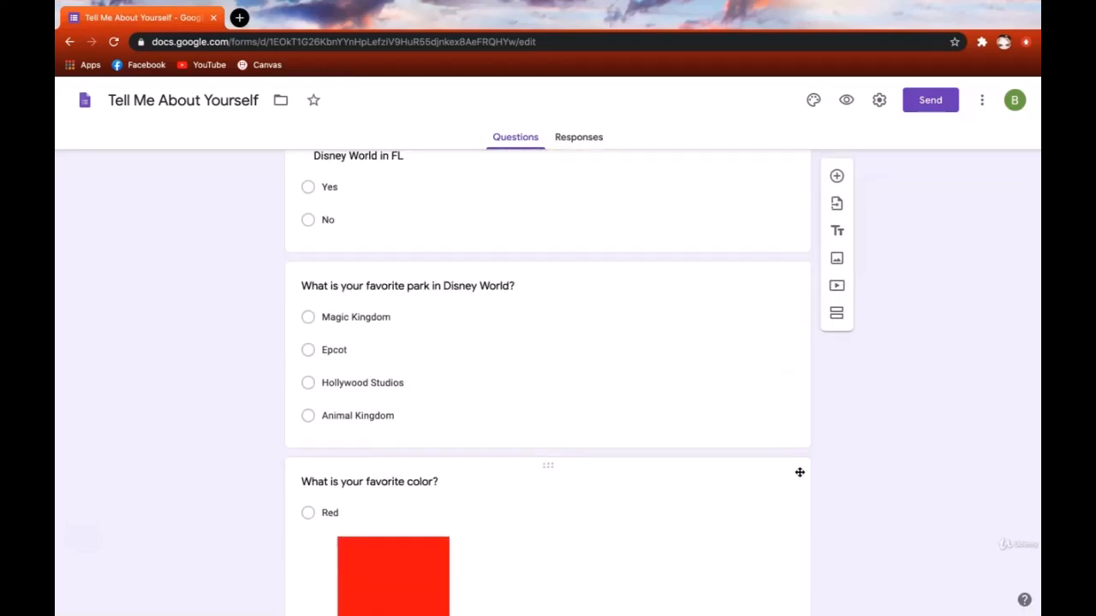
scroll(799, 471, up, 10)
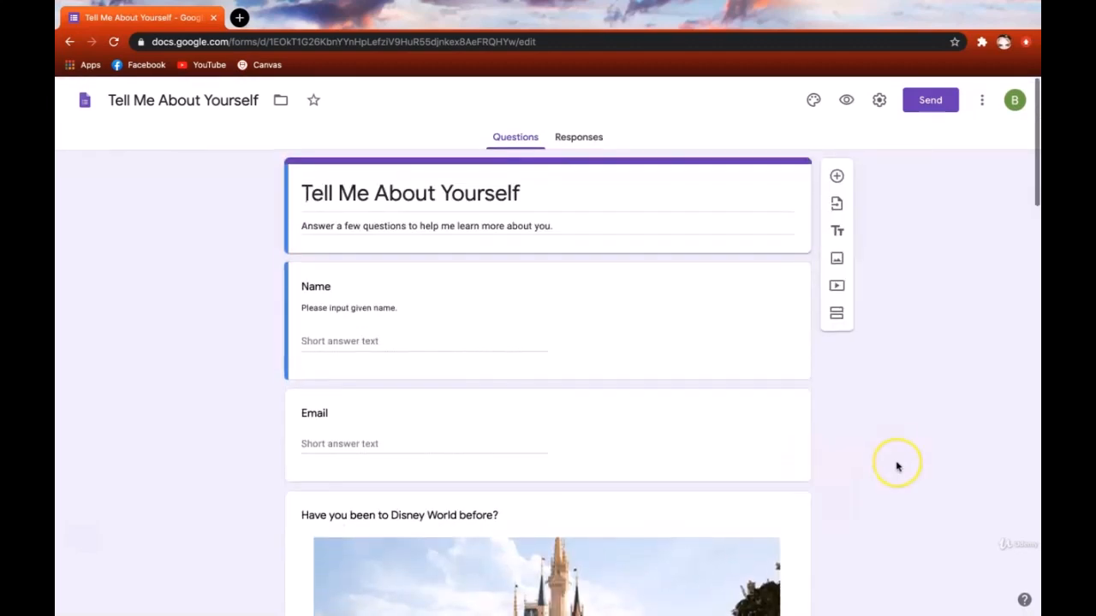
scroll(897, 466, down, 10)
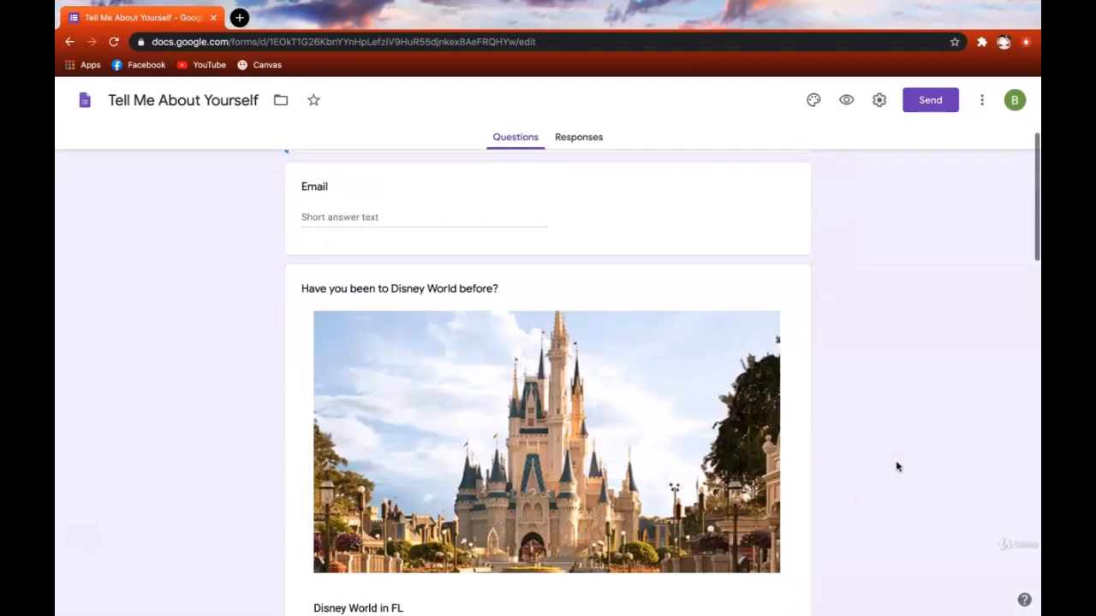
scroll(898, 467, down, 5)
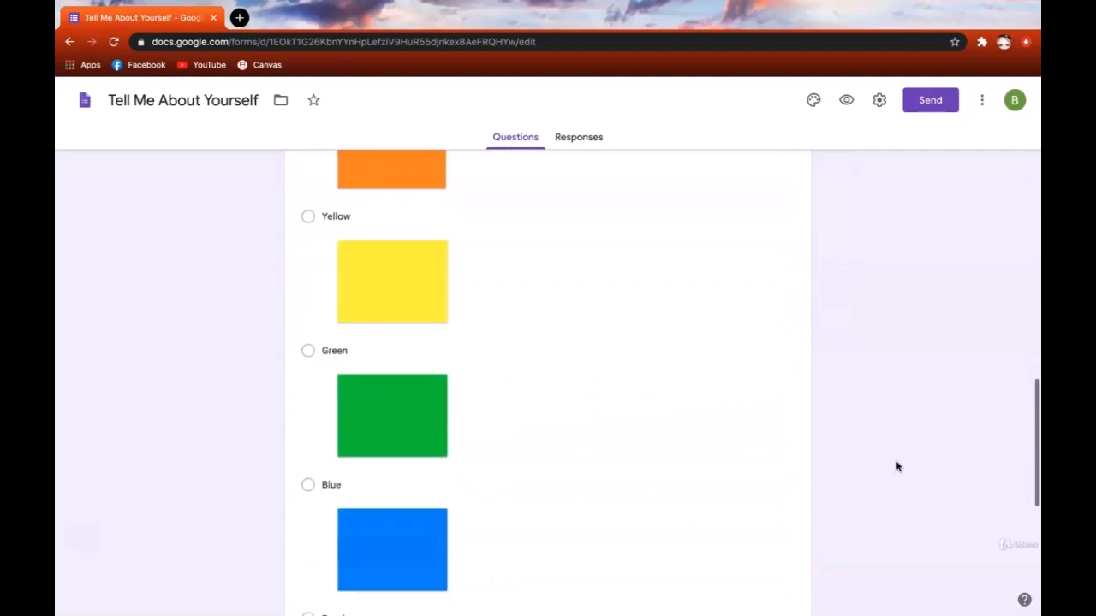
scroll(897, 466, up, 15)
scroll(897, 466, up, 3)
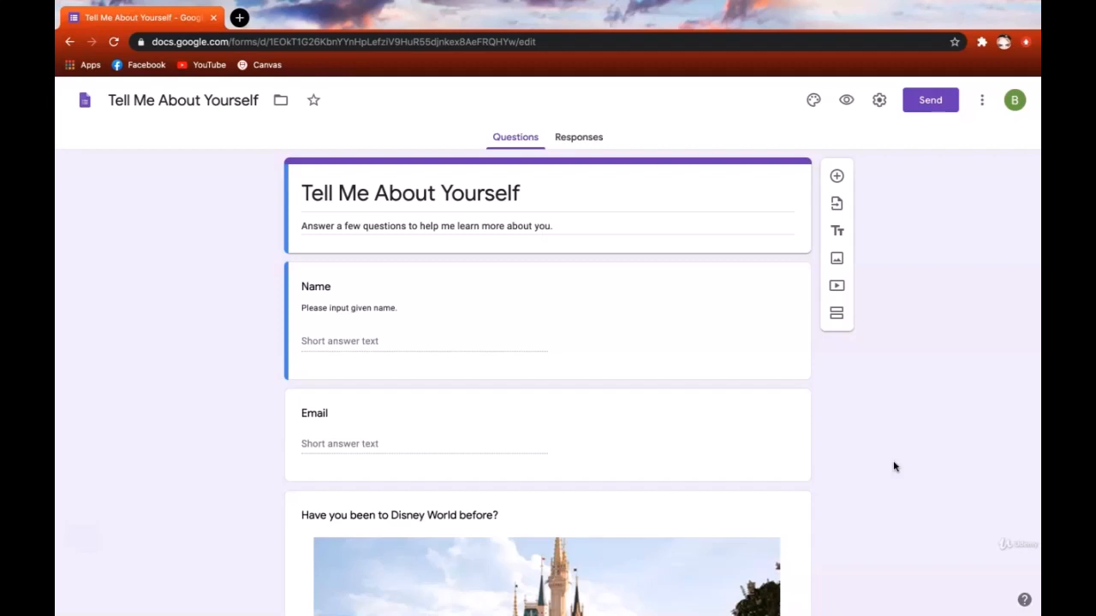
scroll(893, 466, down, 4)
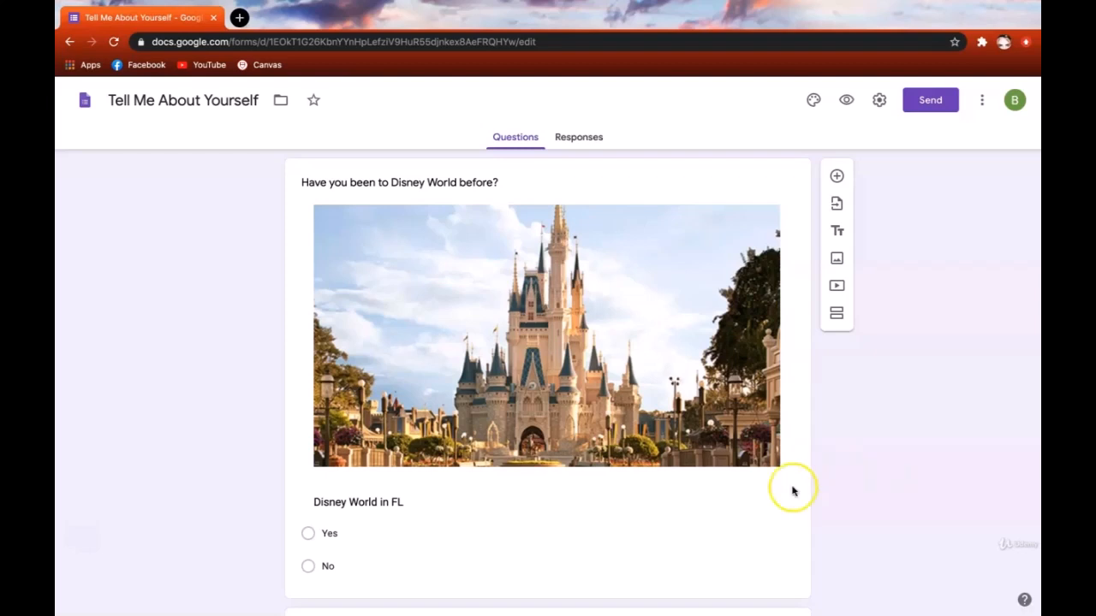
scroll(309, 531, down, 4)
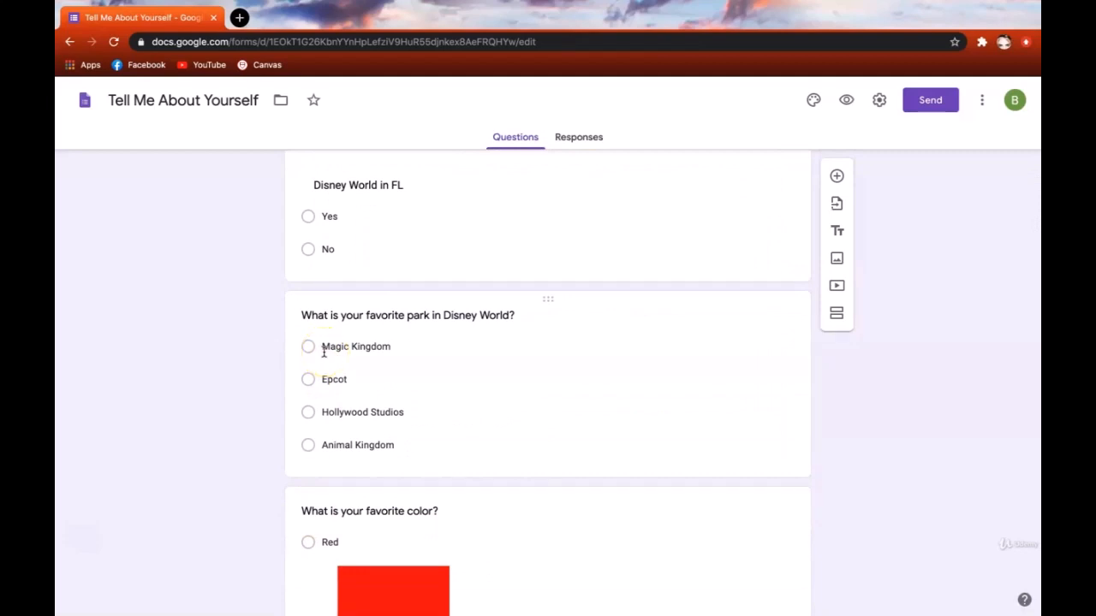
scroll(457, 337, up, 4)
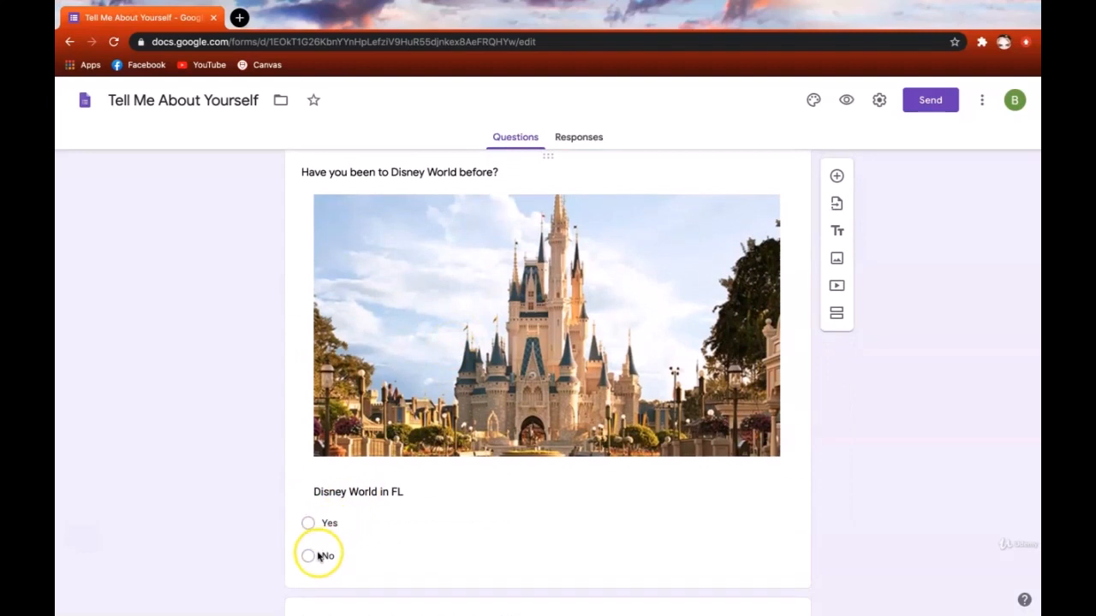
scroll(452, 521, down, 4)
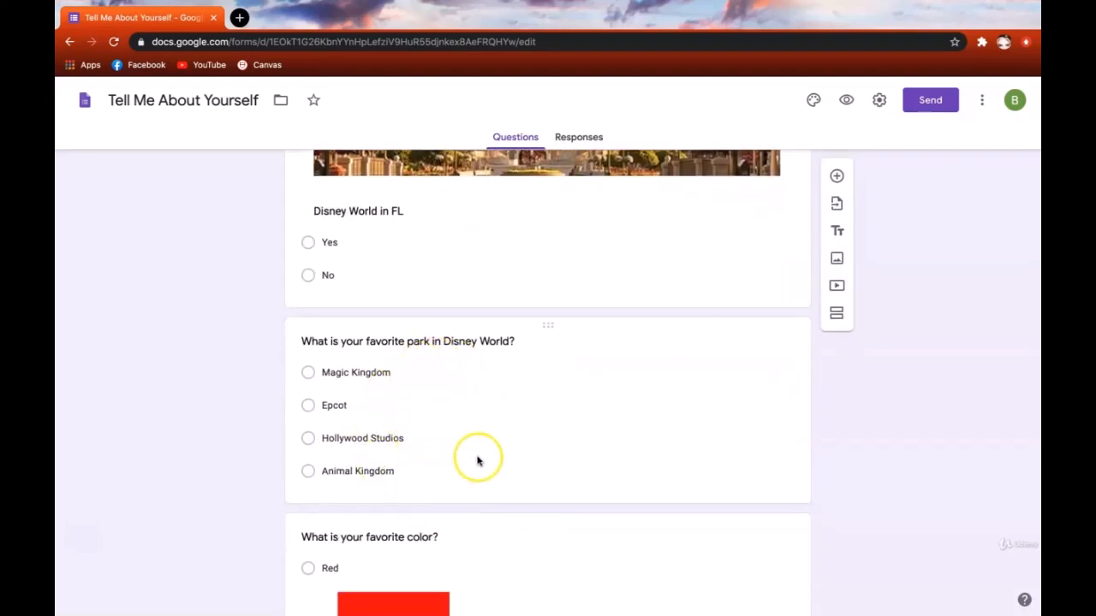
scroll(476, 460, down, 1)
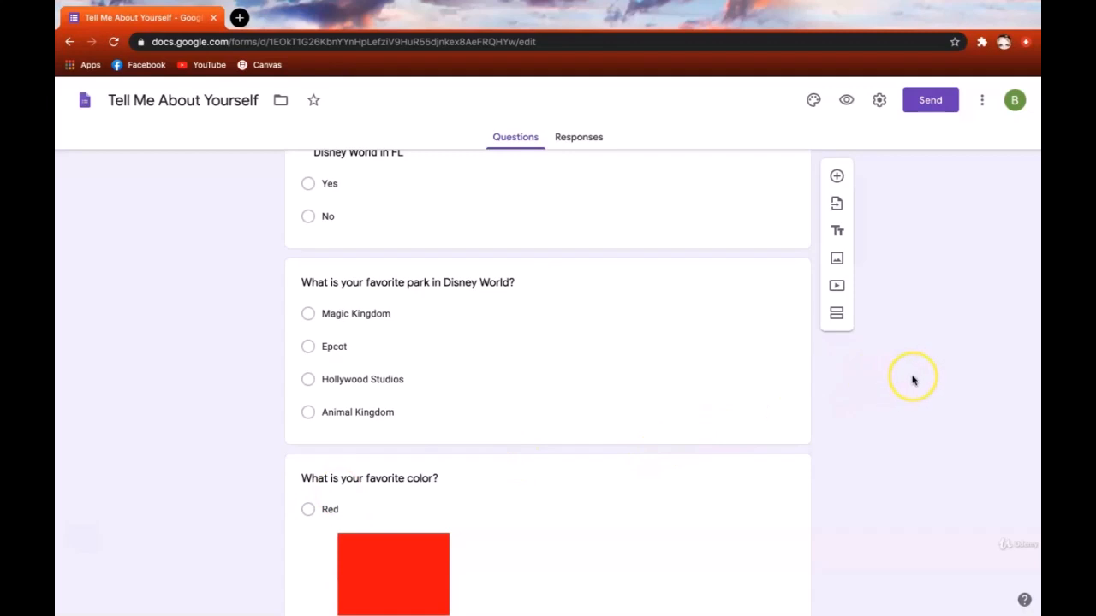
scroll(912, 381, up, 7)
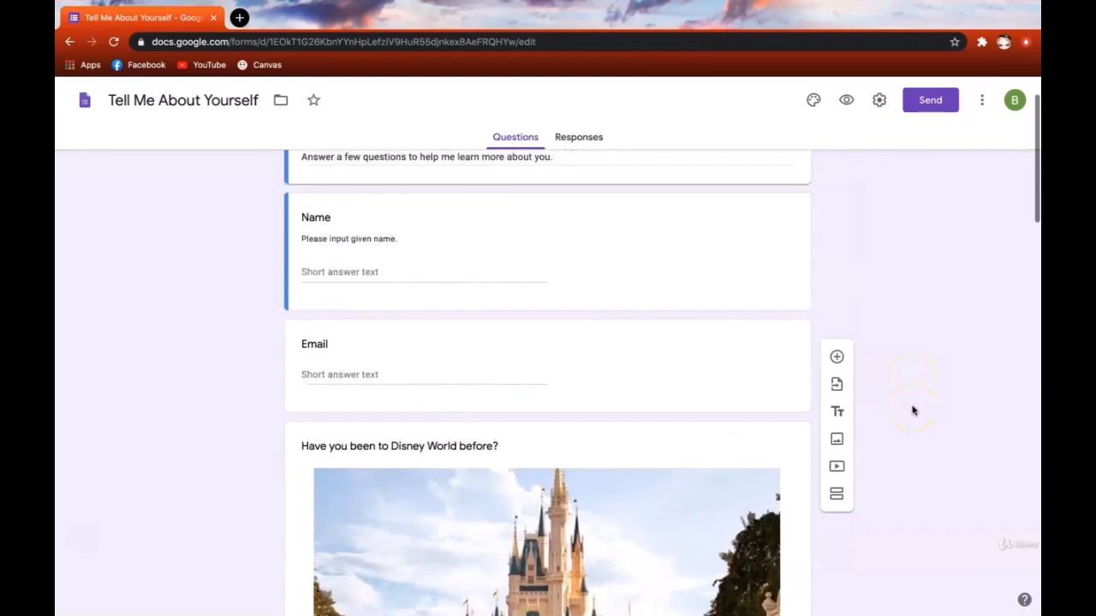
scroll(912, 411, up, 2)
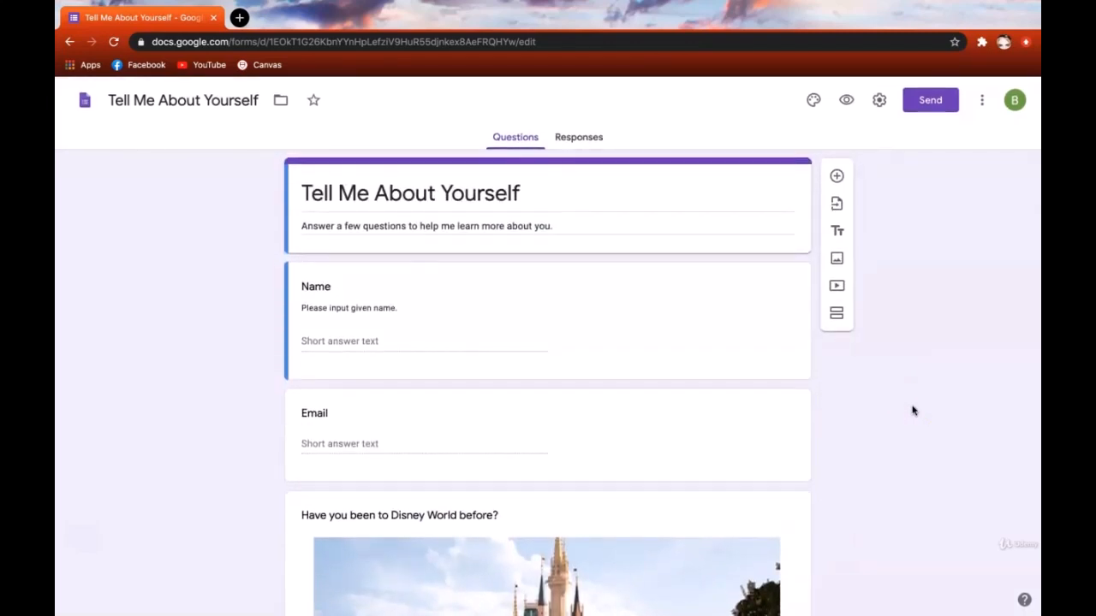
- Add a section break after Name and move the Email question up into section 1
click(799, 316)
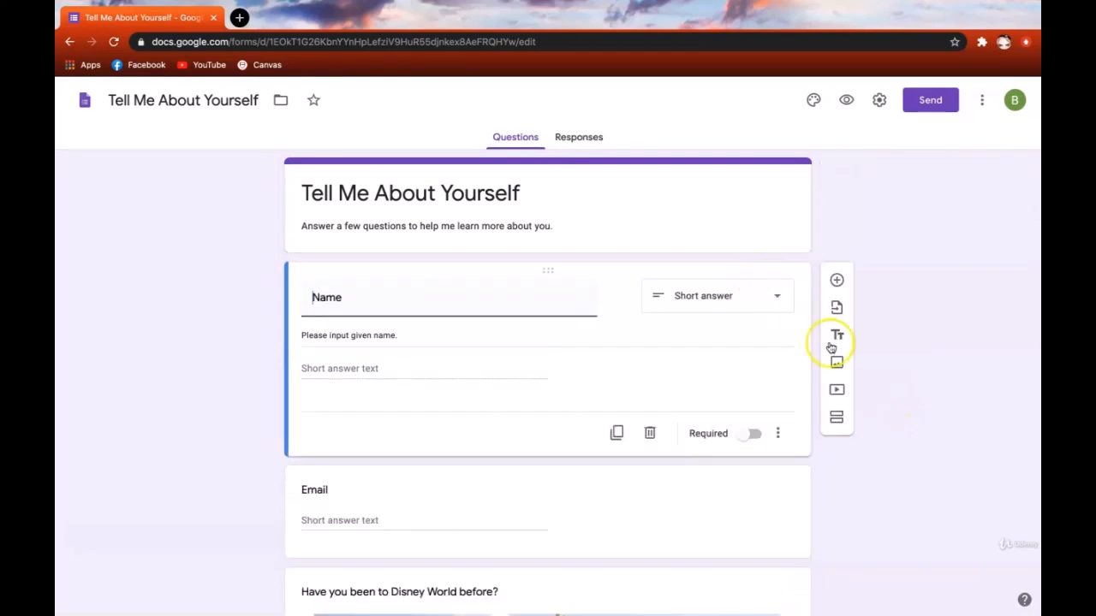
click(836, 420)
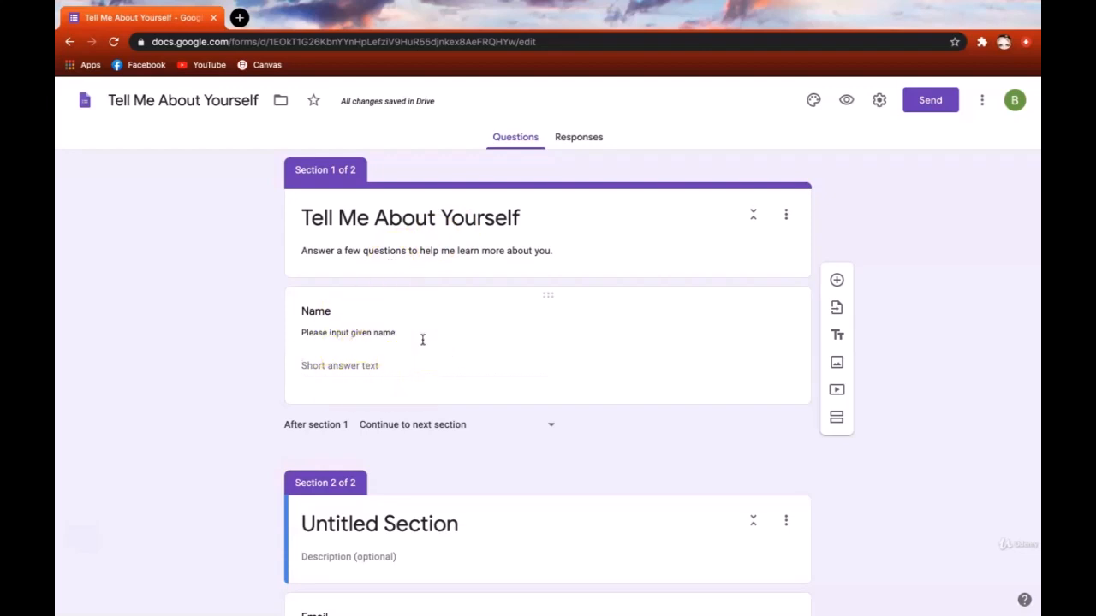
scroll(508, 470, down, 2)
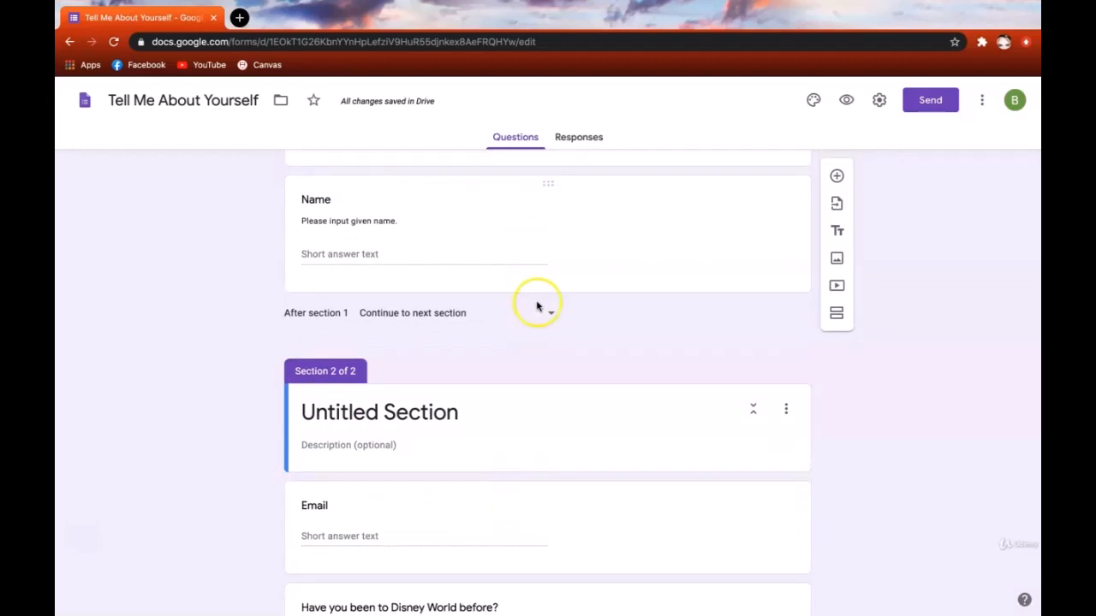
drag(549, 492, 531, 360)
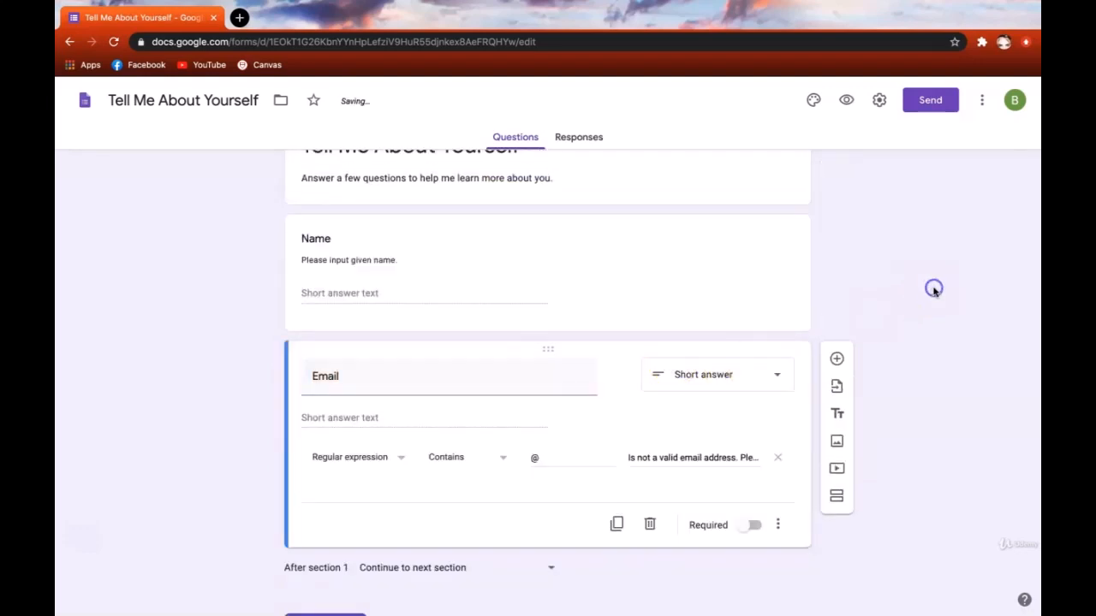
scroll(933, 289, up, 2)
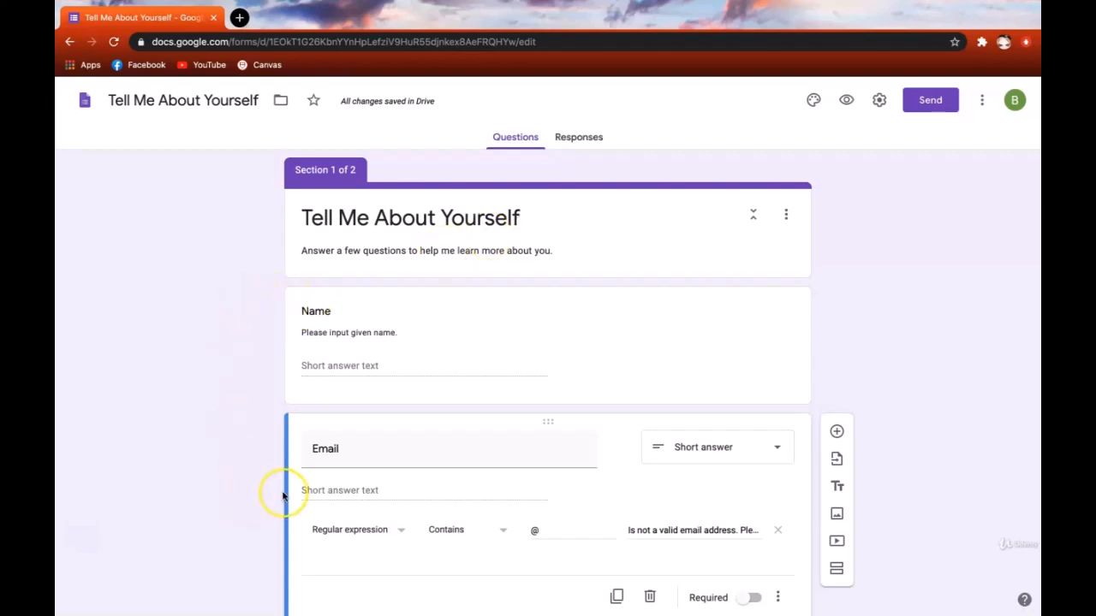
scroll(282, 494, down, 3)
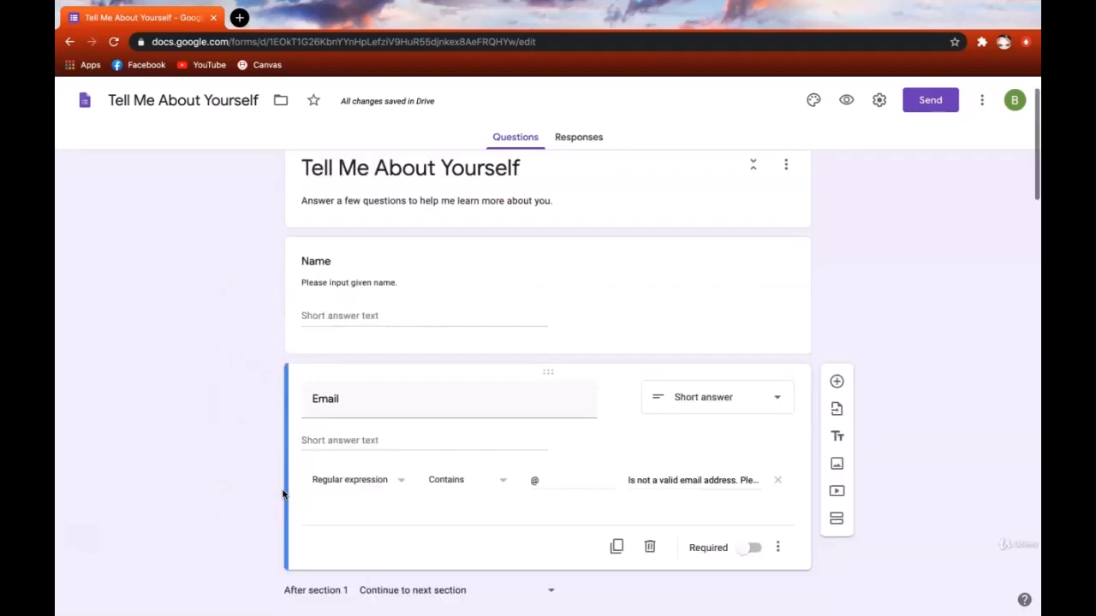
scroll(283, 495, down, 3)
- Rename section 2 to 'Disney Overview'
click(386, 245)
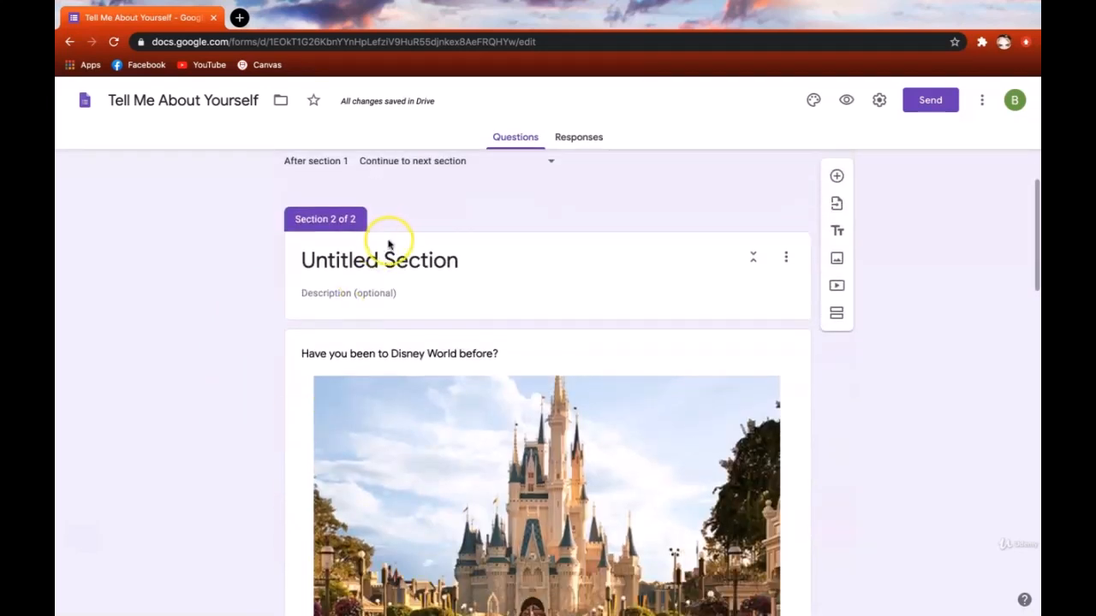
scroll(389, 248, up, 2)
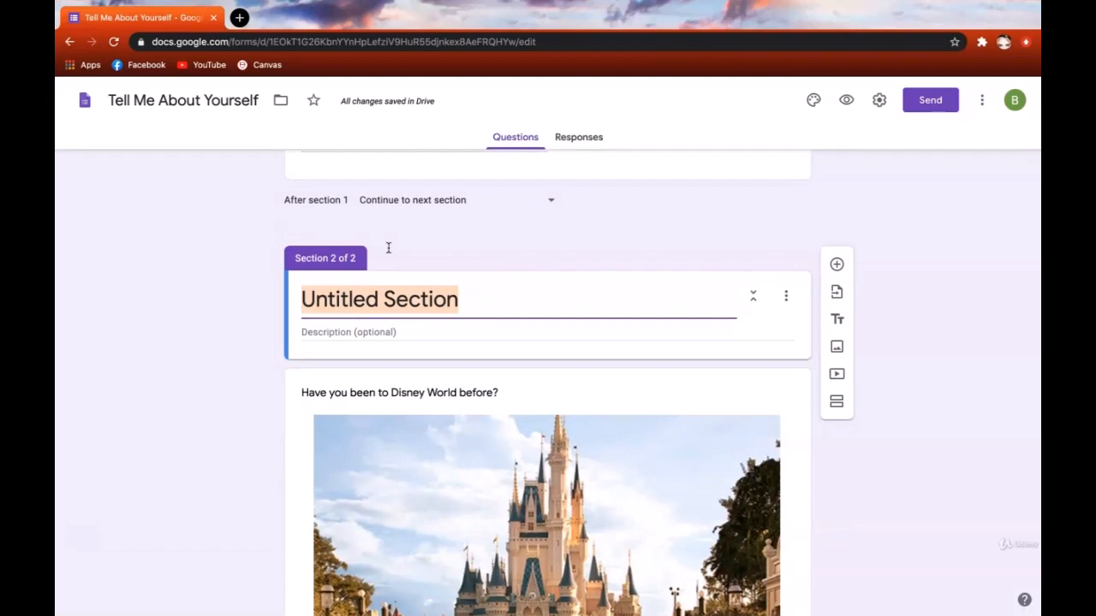
text(Disney Overview)
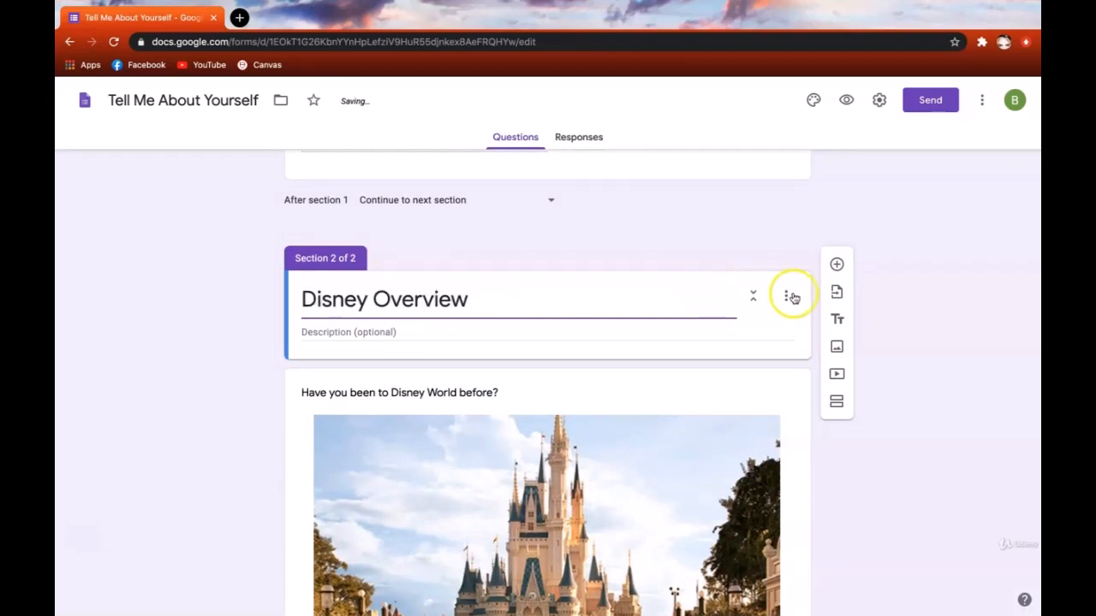
click(930, 357)
scroll(931, 377, down, 1)
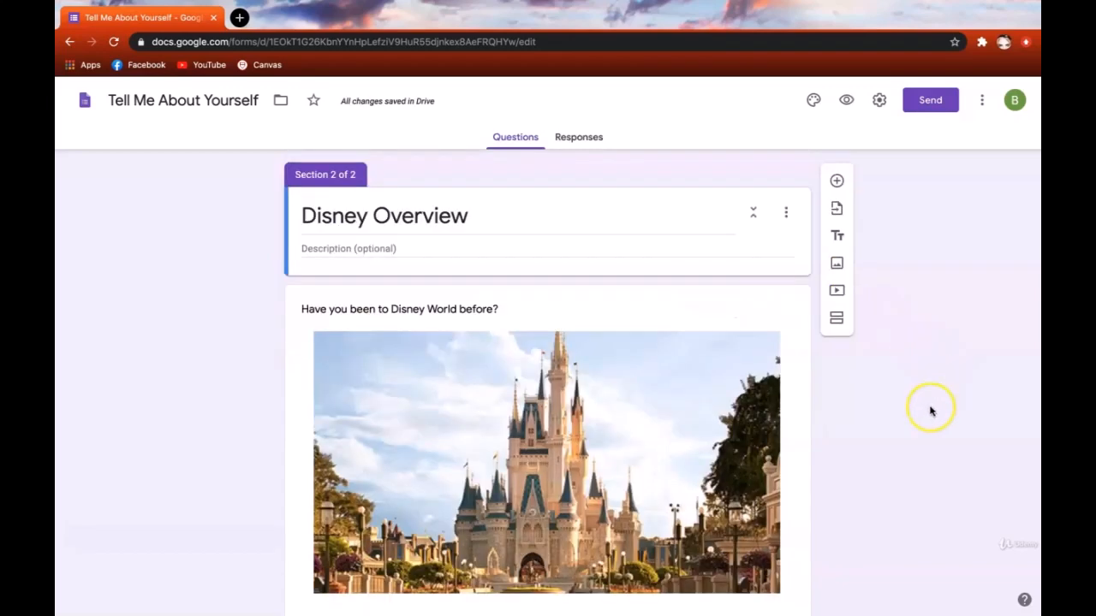
scroll(930, 411, down, 6)
scroll(931, 411, up, 1)
scroll(930, 410, up, 1)
- Add a 'Disney Specifics' section after the Disney World in FL question
click(784, 313)
click(836, 313)
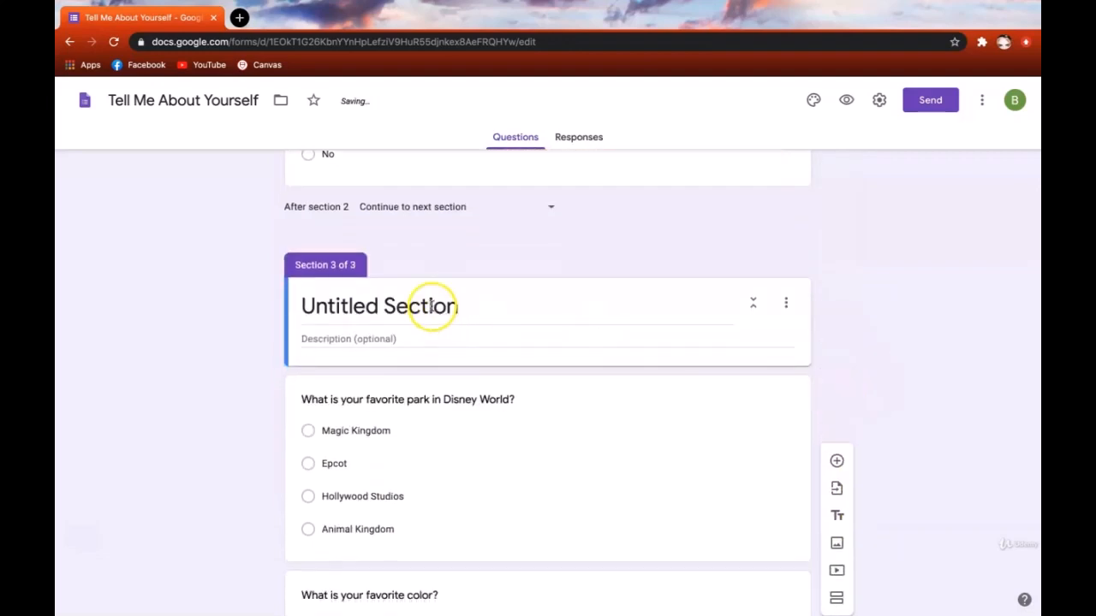
click(421, 300)
text(Disne)
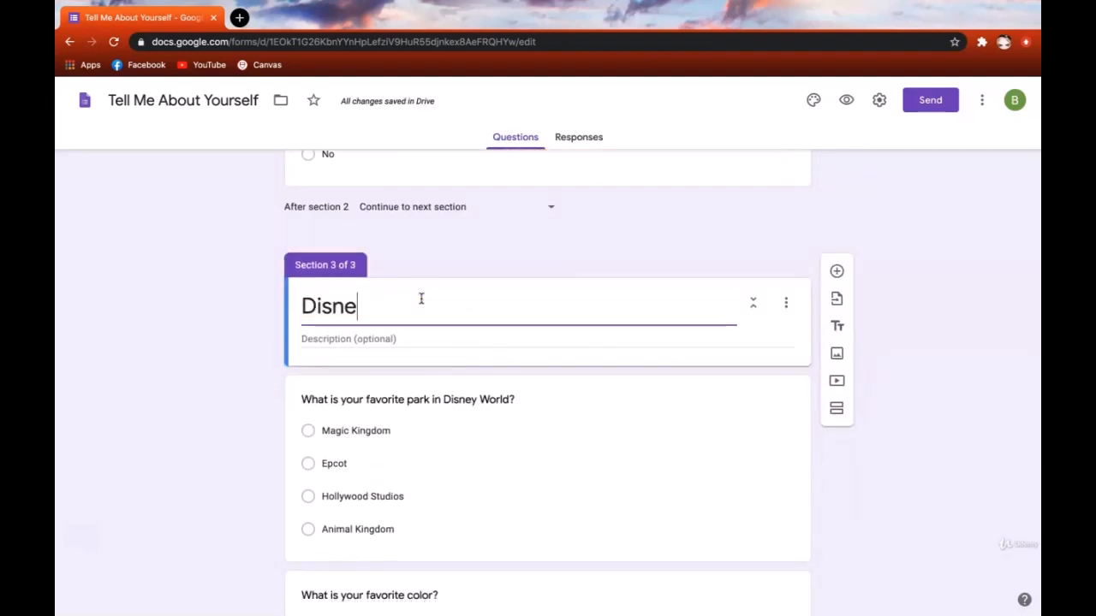
text(y Specifics)
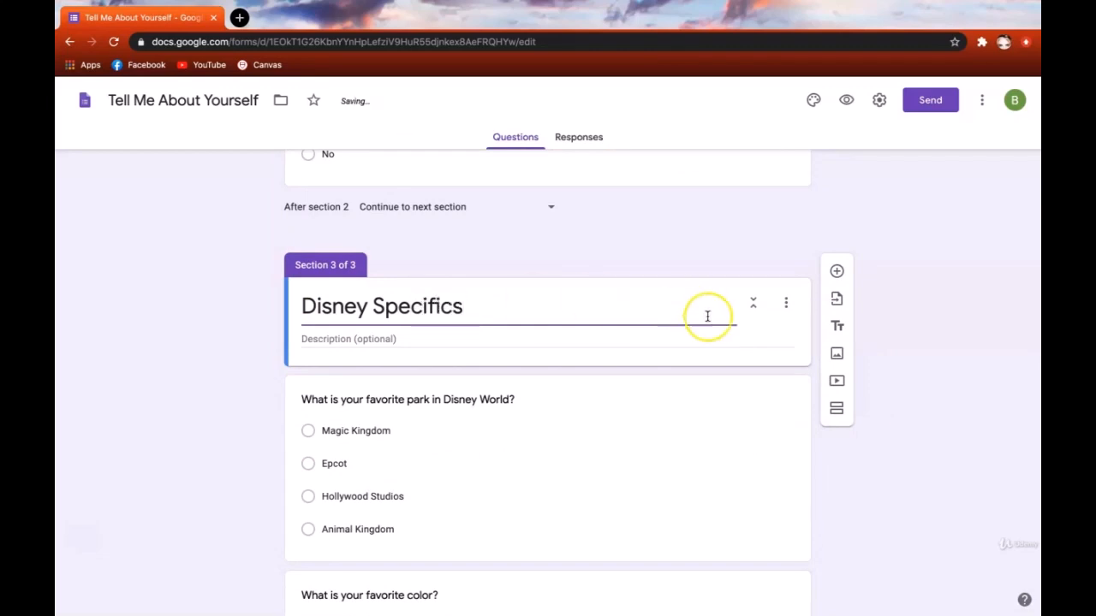
scroll(900, 354, down, 1)
- Add a 'Favorites' section after the favorite park question
click(756, 463)
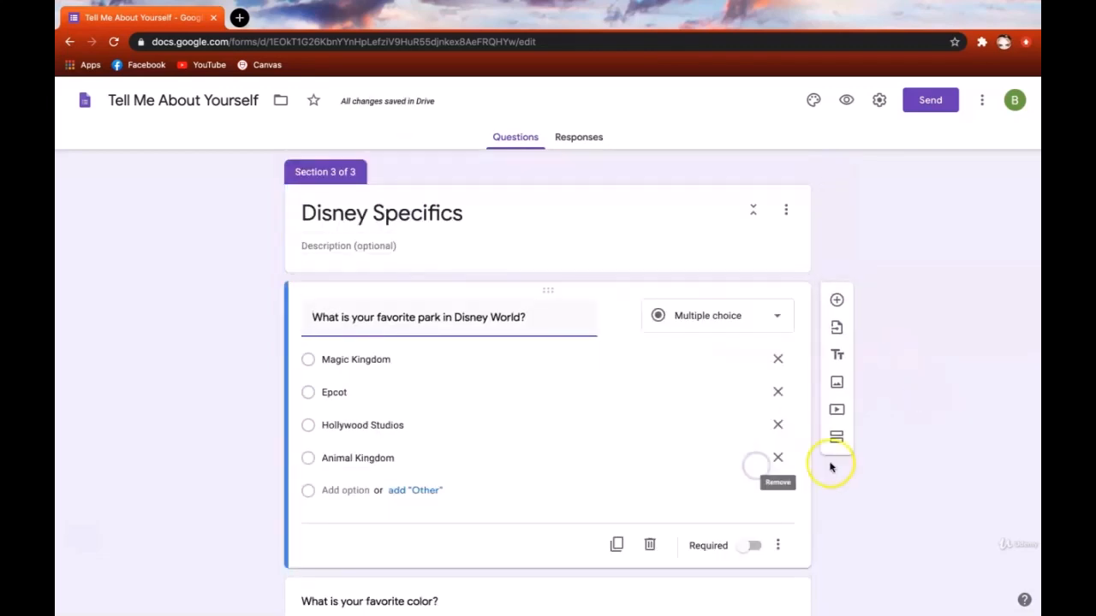
click(836, 439)
click(440, 465)
text(Favorites)
click(901, 406)
scroll(901, 406, down, 2)
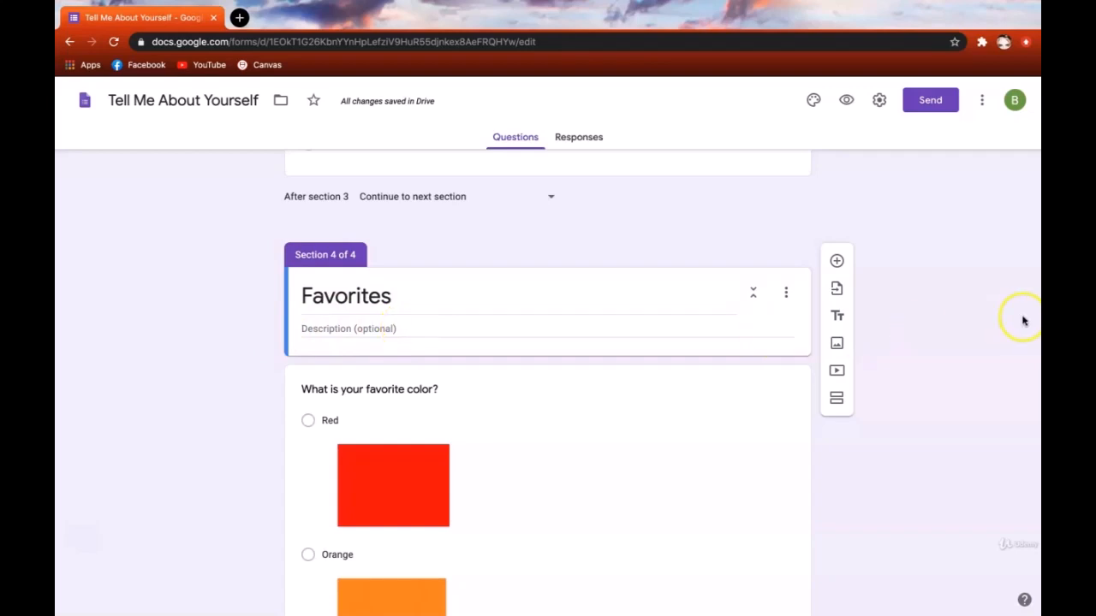
scroll(1023, 317, up, 15)
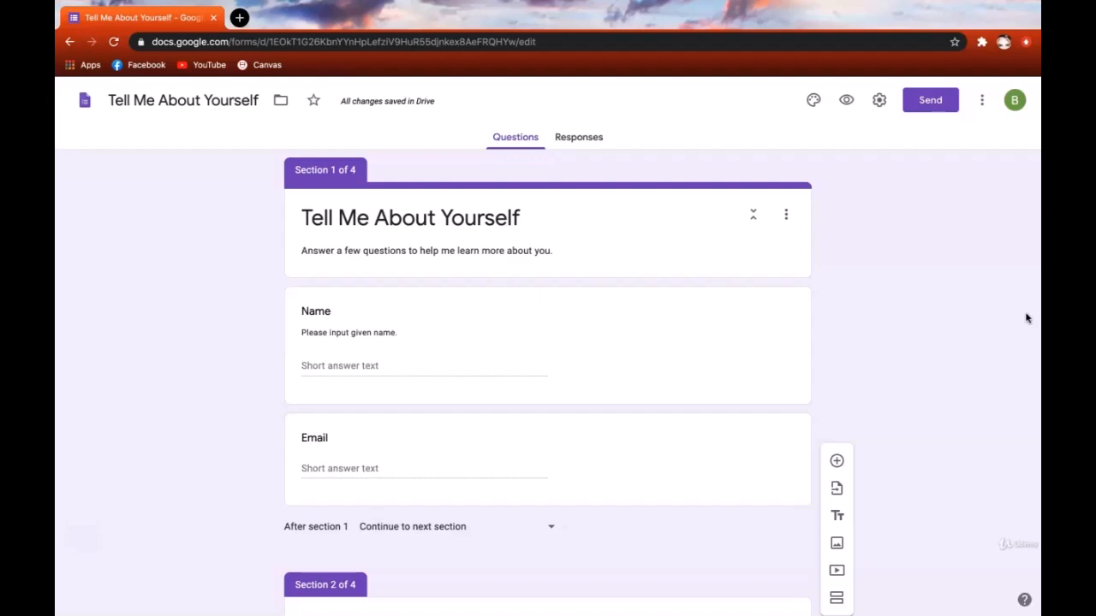
- Enable 'Go to section based on answer' on the Disney World question, keeping Yes on next section
click(870, 350)
scroll(871, 350, down, 6)
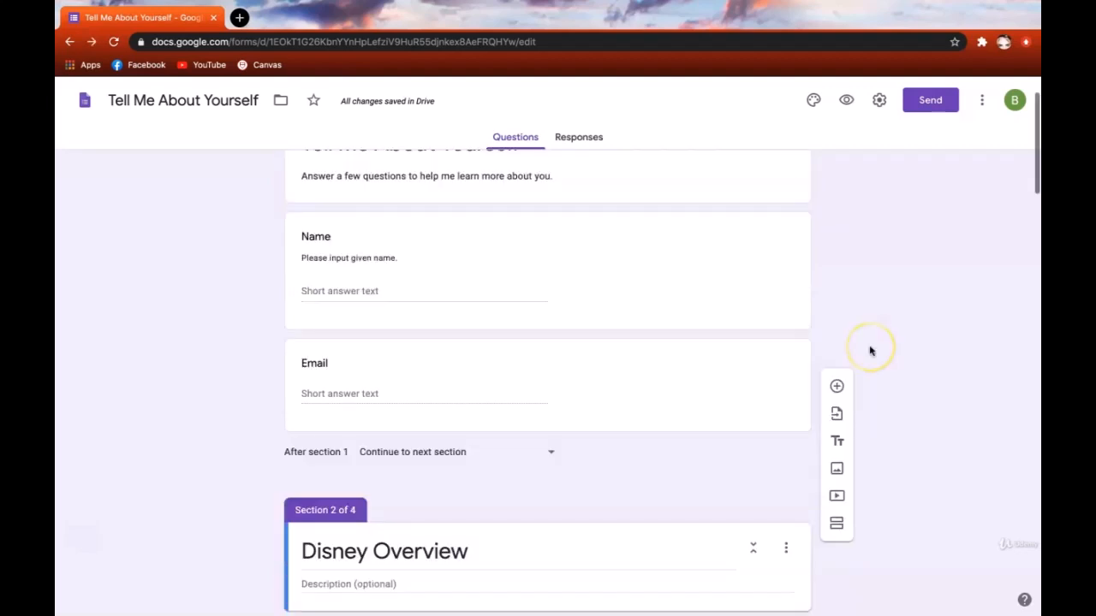
scroll(869, 351, down, 3)
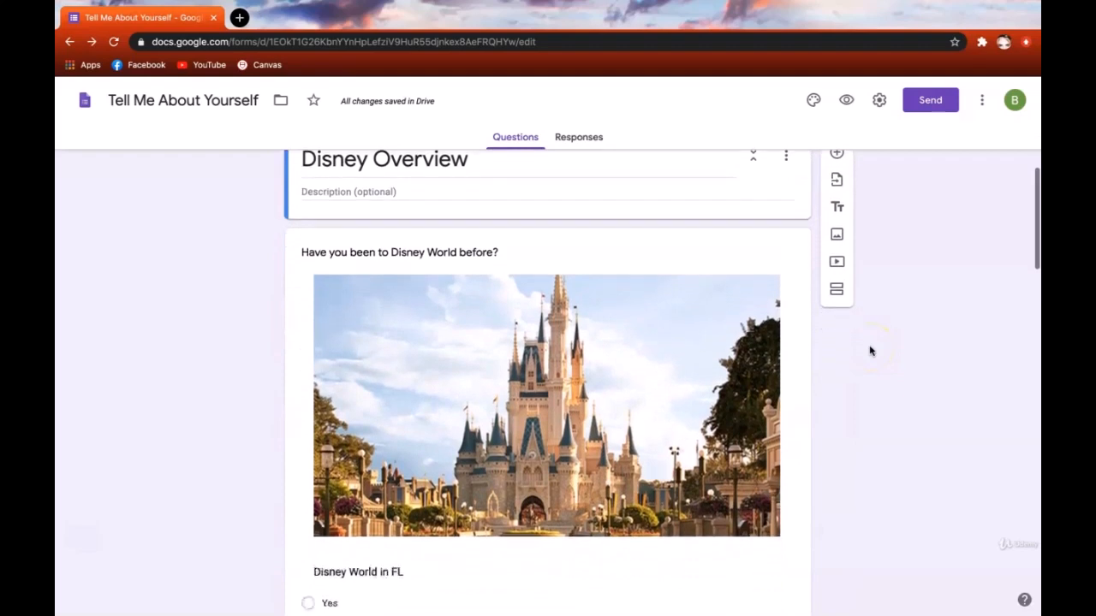
click(777, 399)
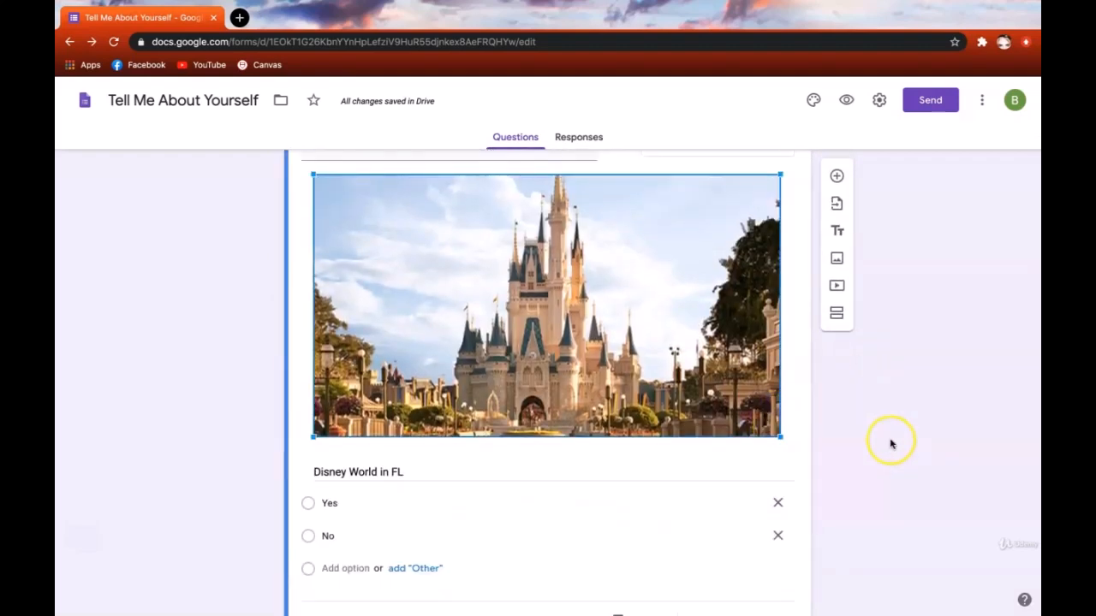
scroll(888, 440, down, 2)
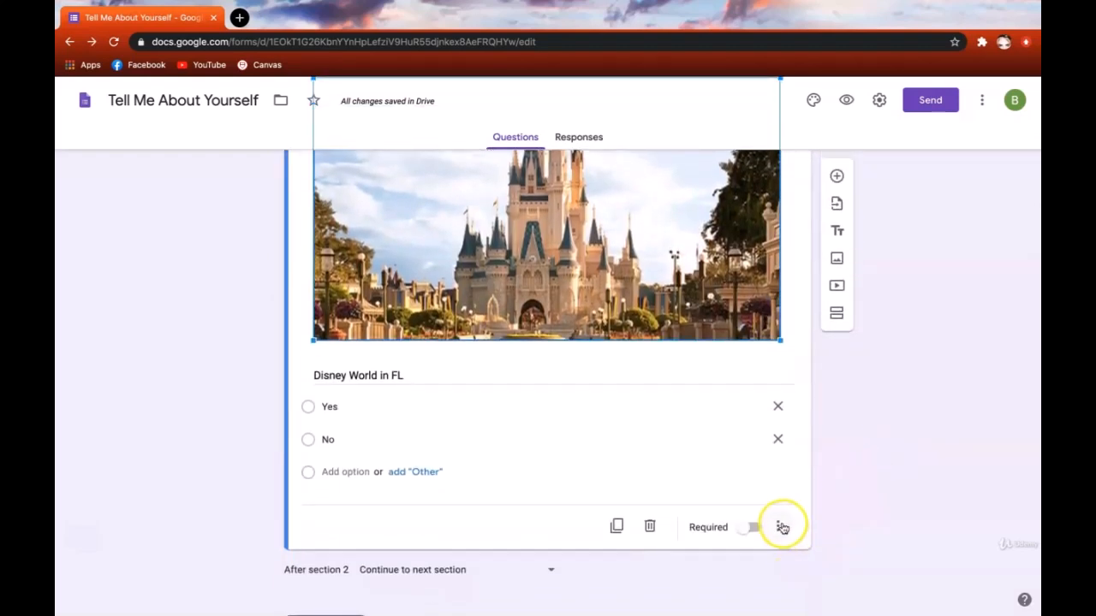
click(783, 528)
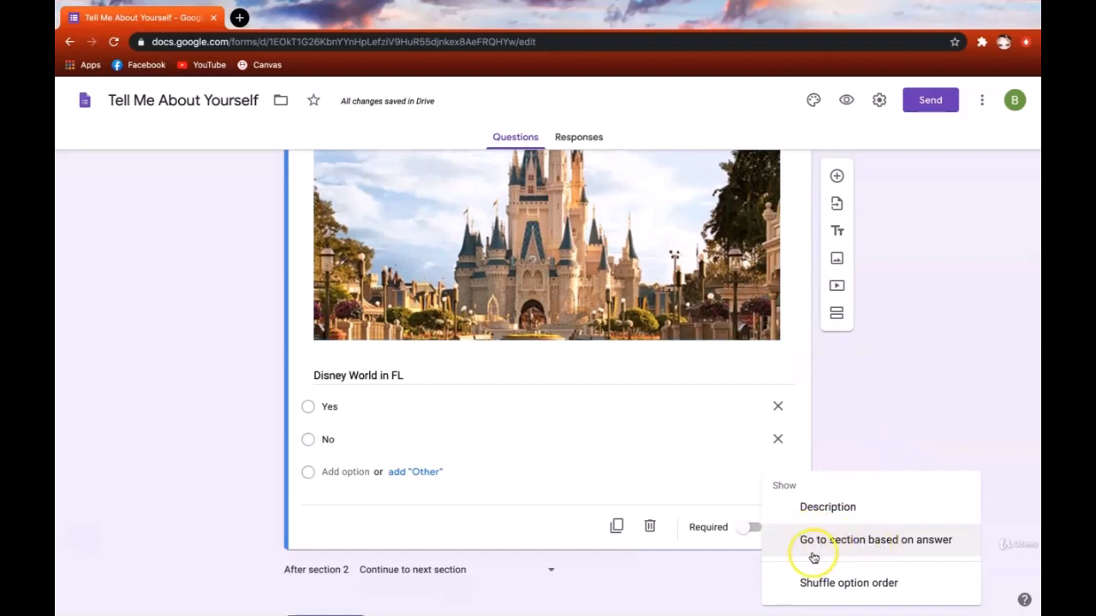
click(885, 545)
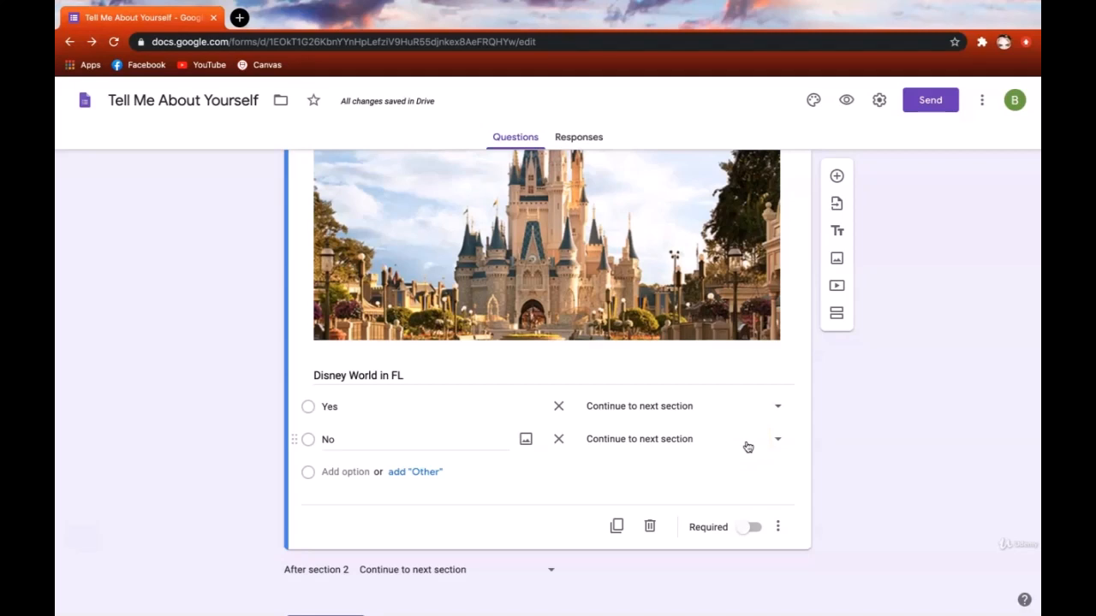
scroll(748, 447, up, 2)
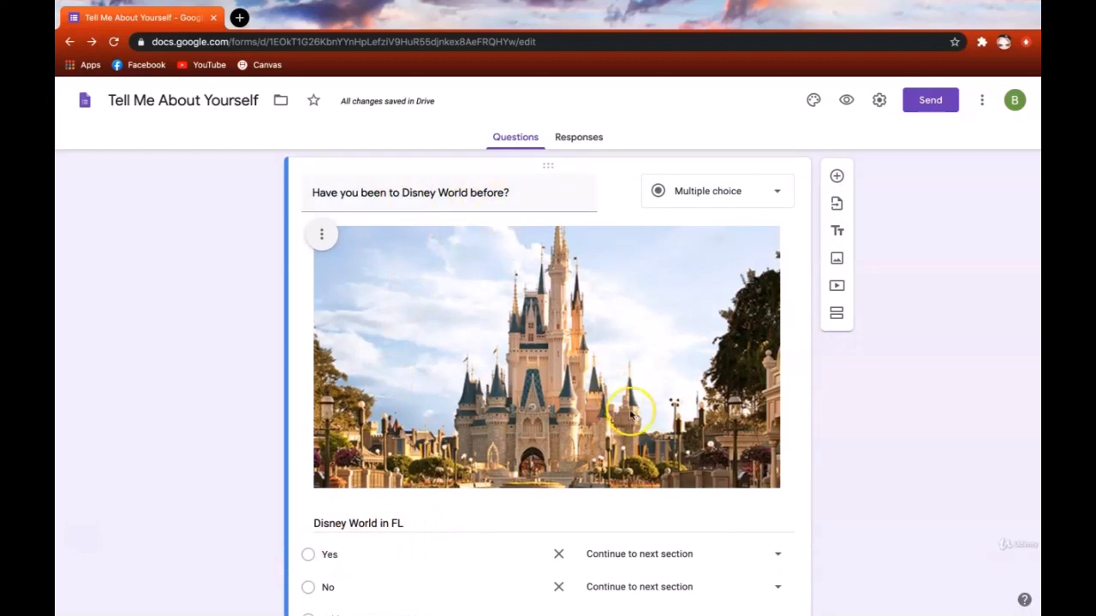
scroll(633, 413, down, 1)
click(774, 482)
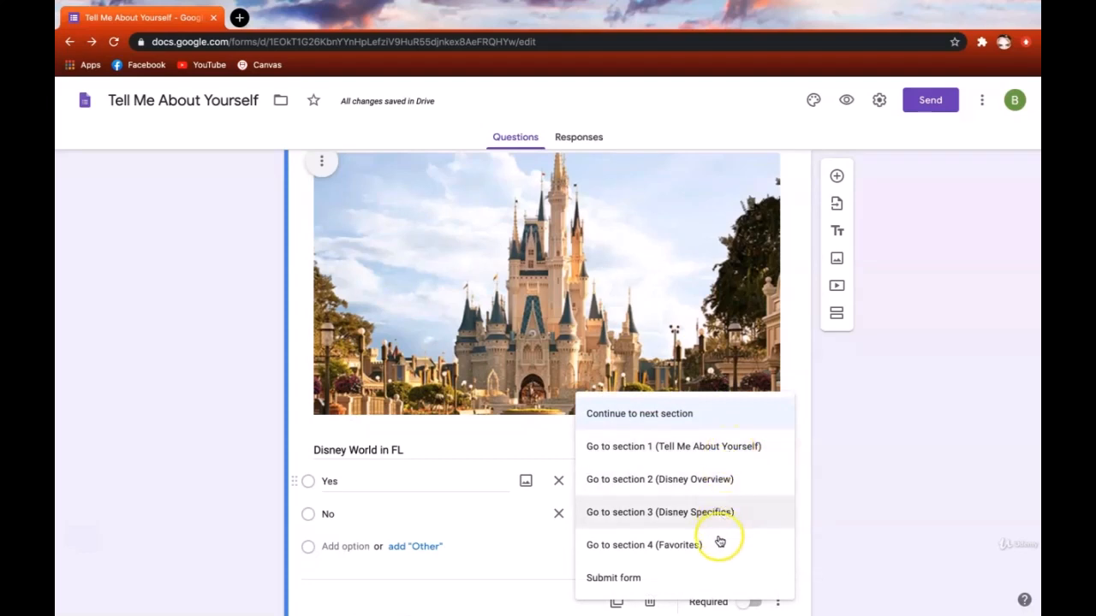
click(934, 535)
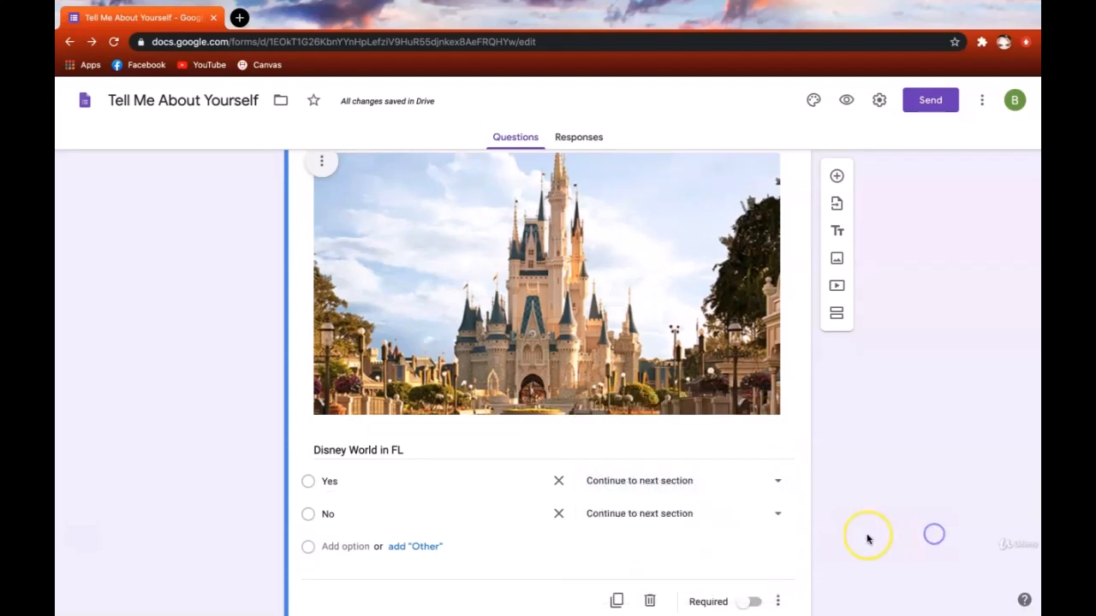
scroll(868, 538, down, 4)
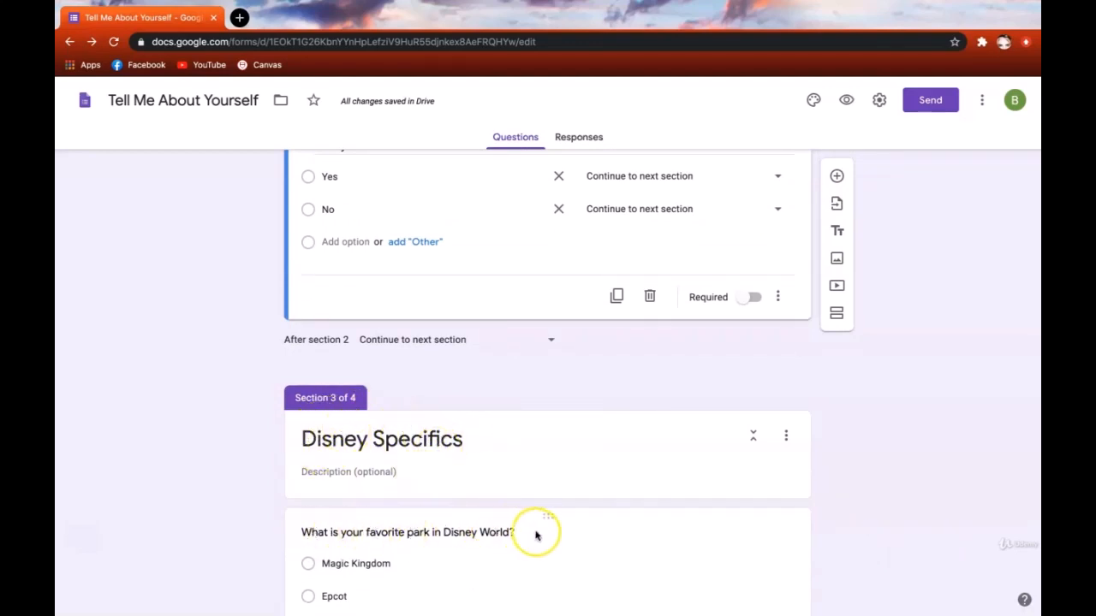
scroll(614, 490, up, 2)
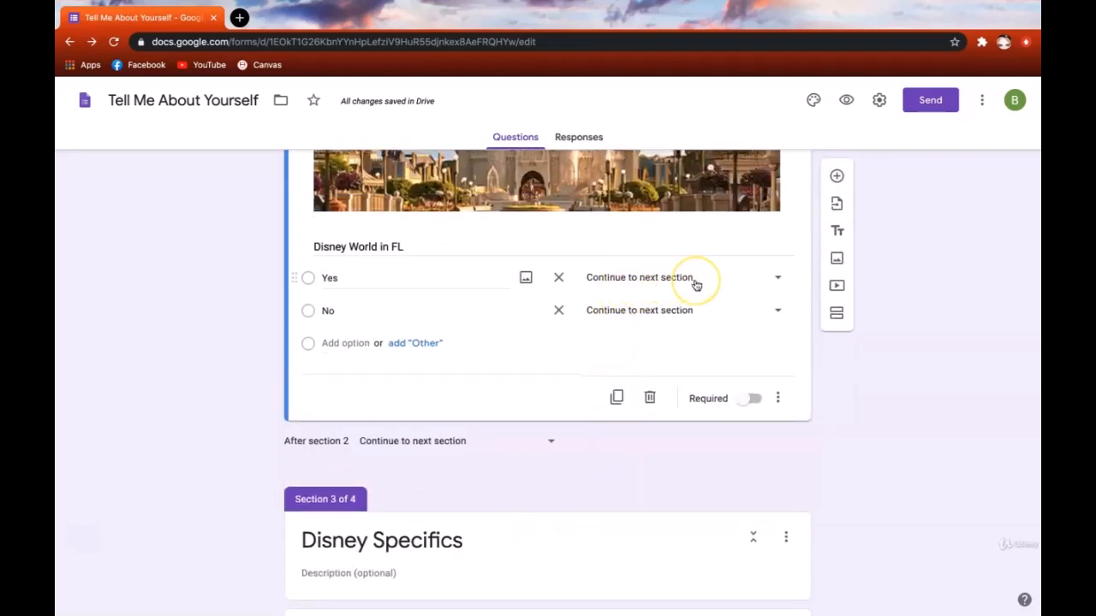
scroll(563, 530, down, 3)
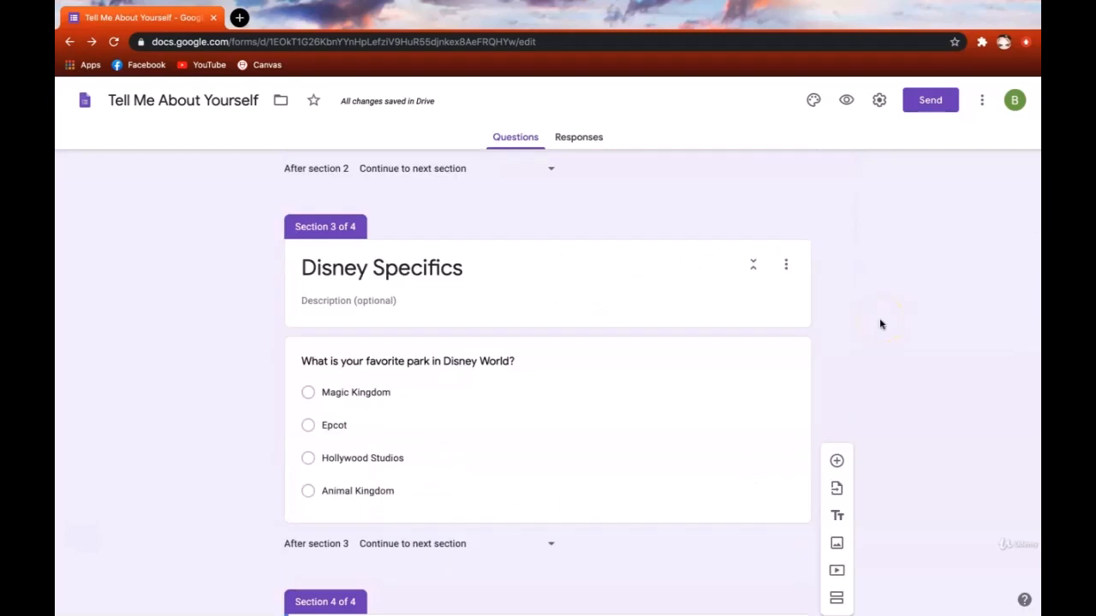
scroll(238, 477, down, 2)
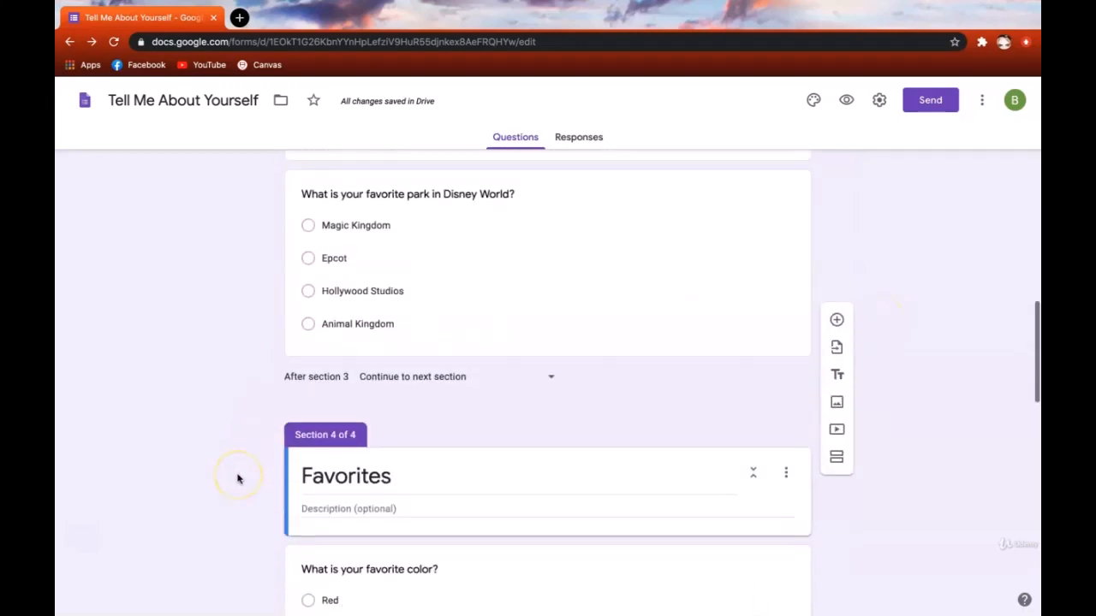
scroll(237, 477, up, 2)
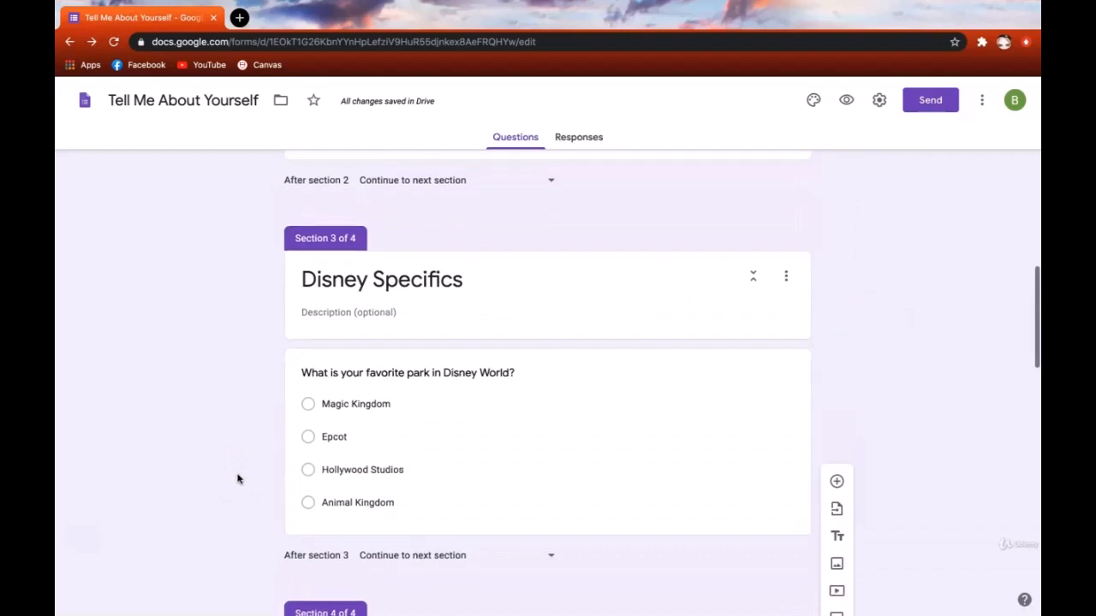
click(327, 306)
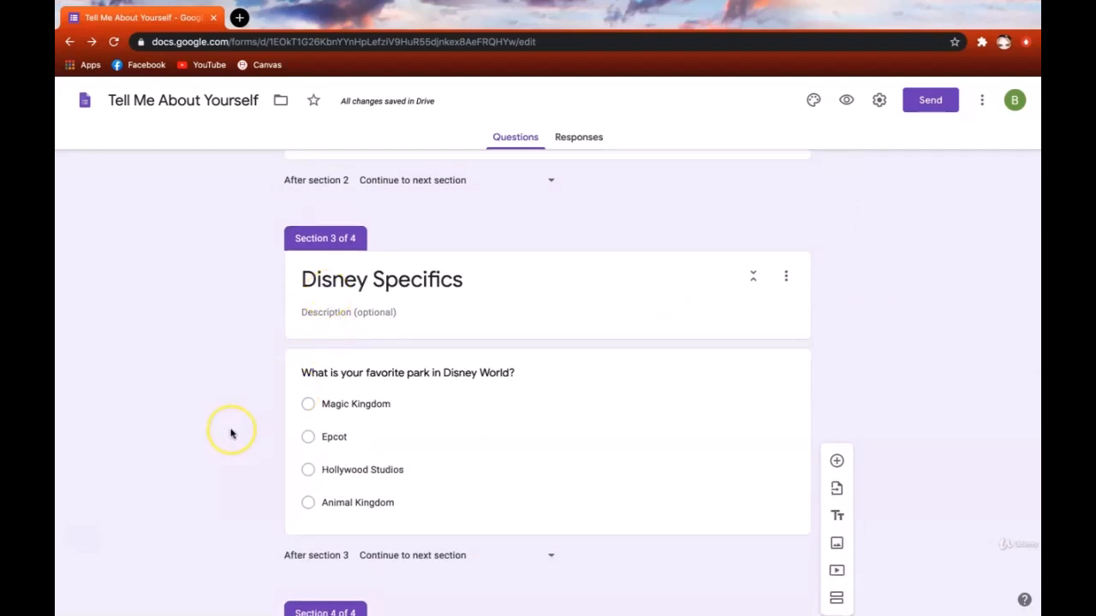
scroll(231, 434, down, 1)
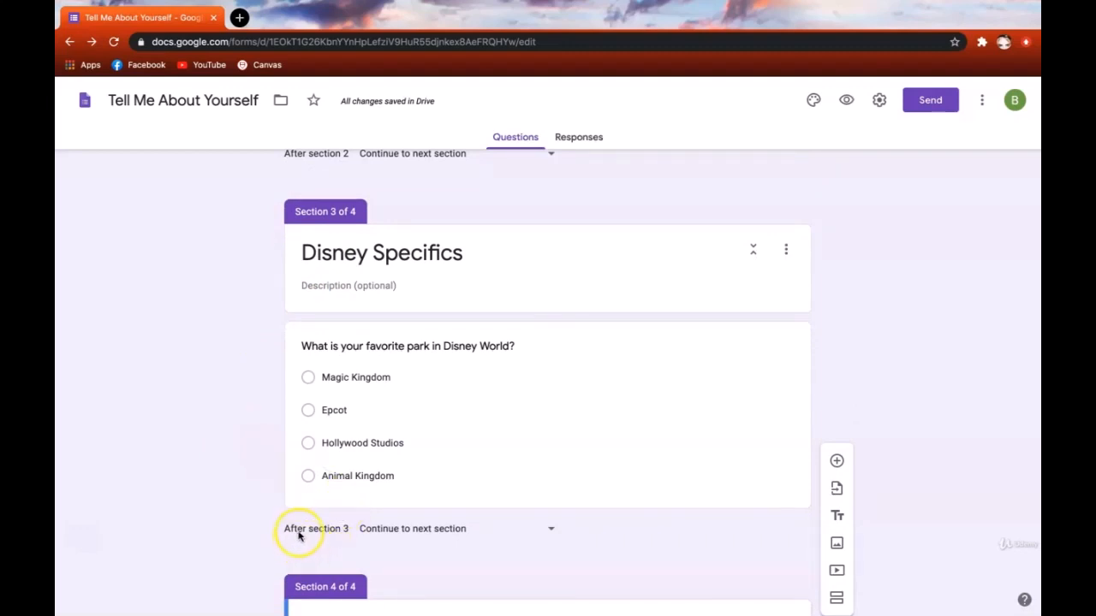
click(549, 531)
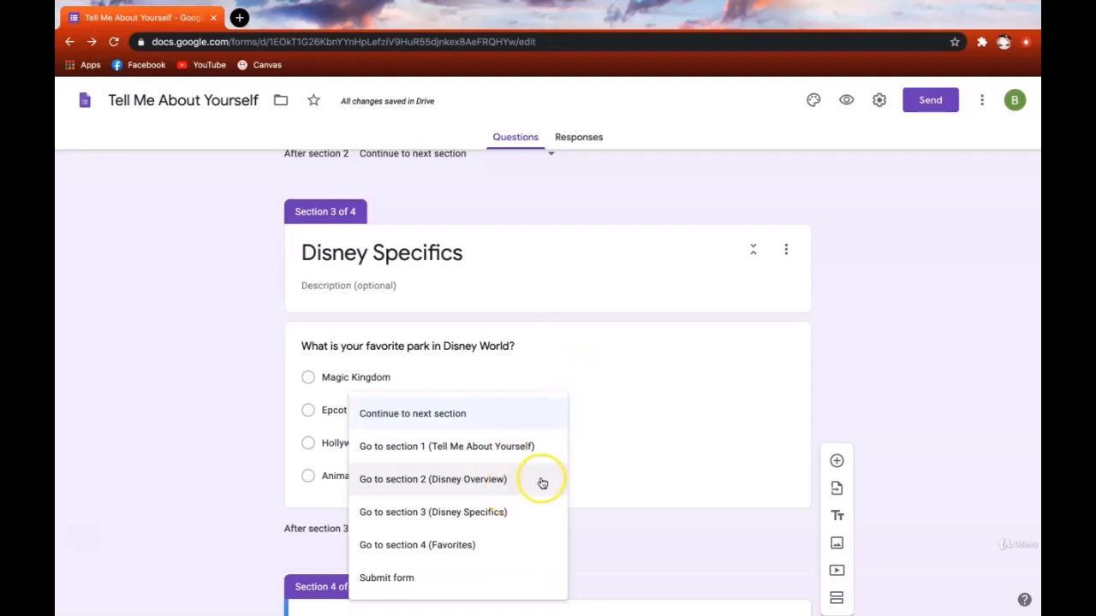
click(593, 507)
scroll(670, 499, down, 3)
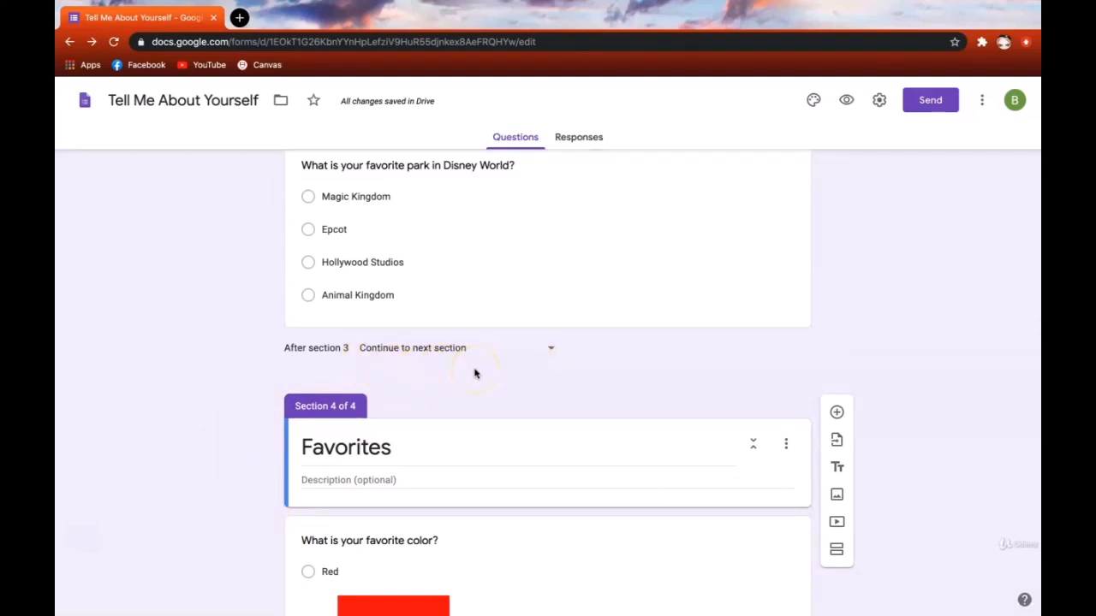
scroll(475, 373, up, 5)
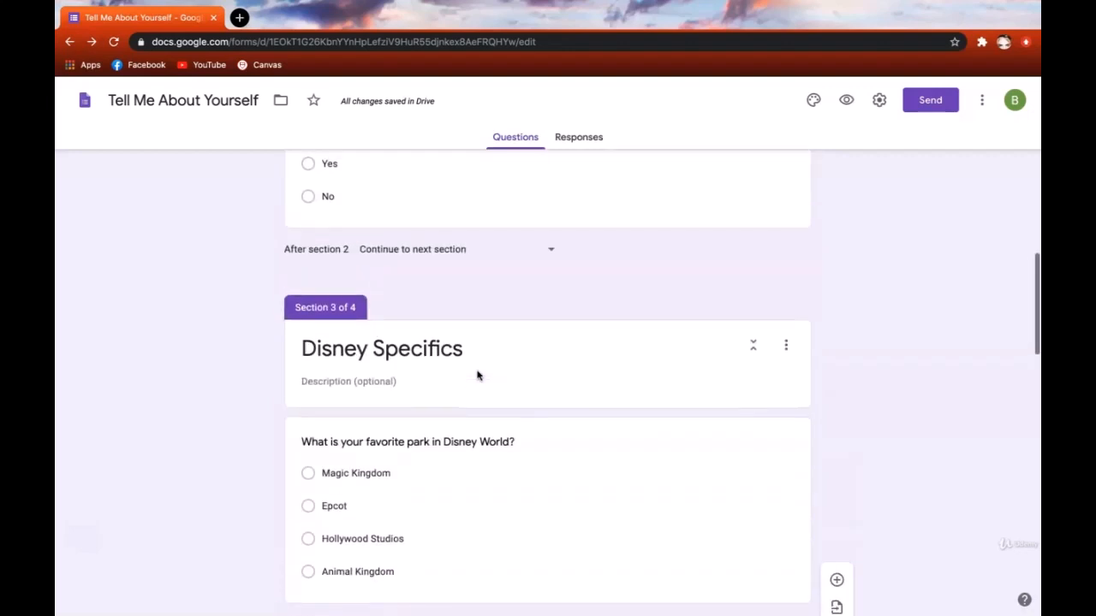
- Reopen the 'Have you been to Disney World before?' question to show its Yes/No routing
scroll(478, 376, up, 1)
click(585, 345)
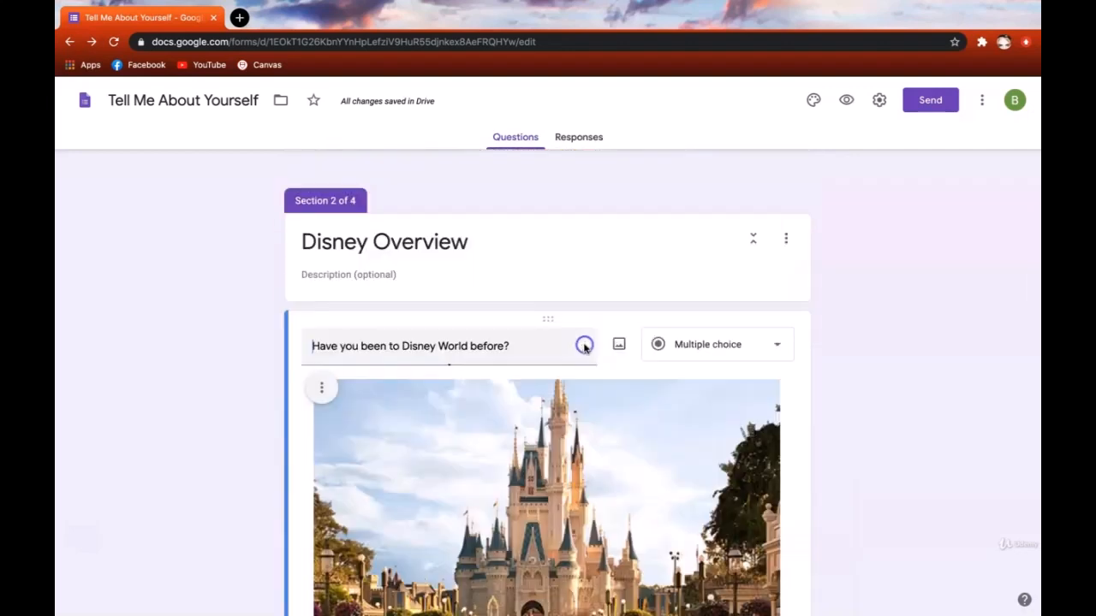
scroll(570, 462, down, 5)
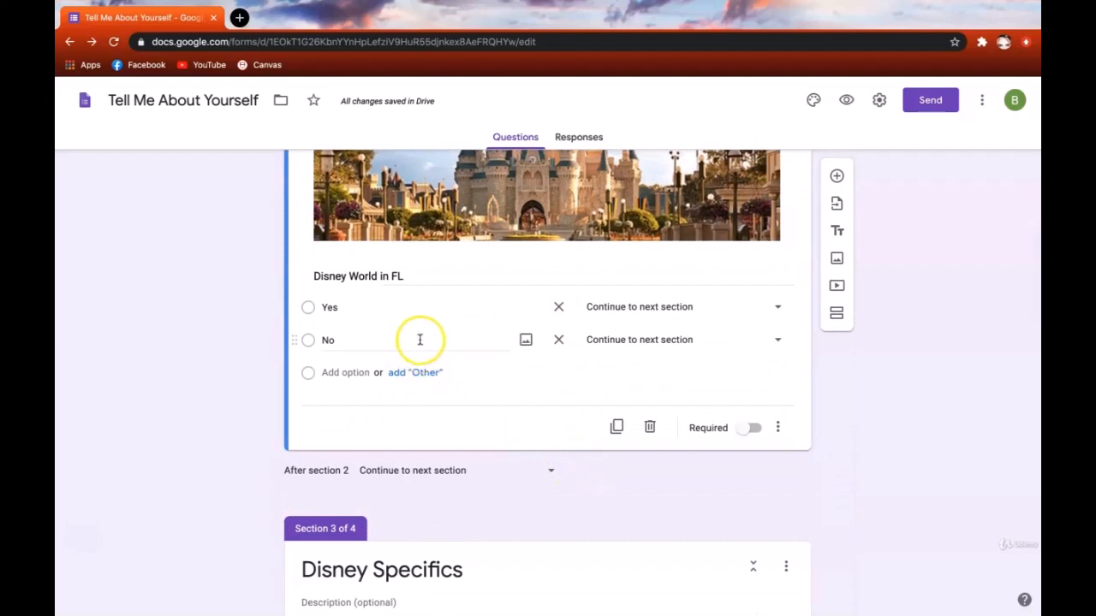
- Send No answers on the Disney World question to section 4 (Favorites), then preview the form
click(776, 341)
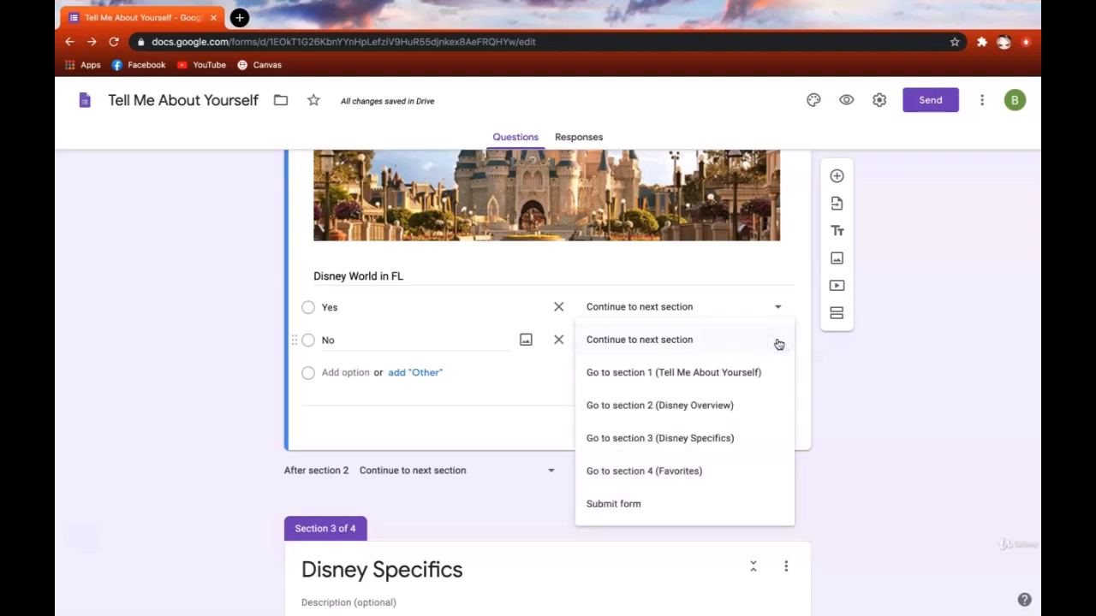
click(747, 479)
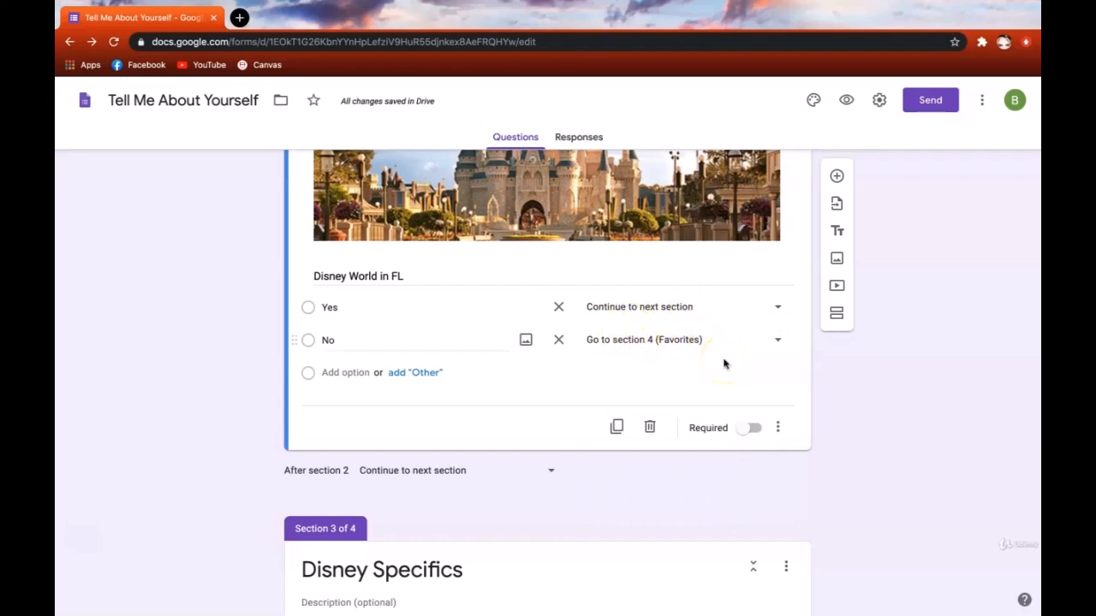
scroll(724, 362, down, 2)
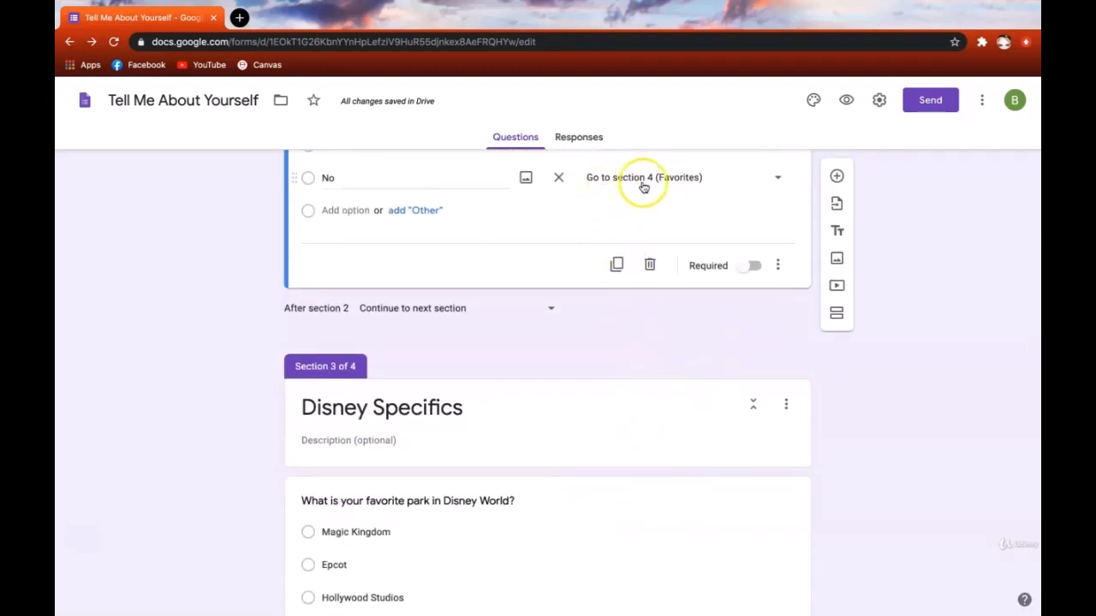
scroll(629, 522, down, 5)
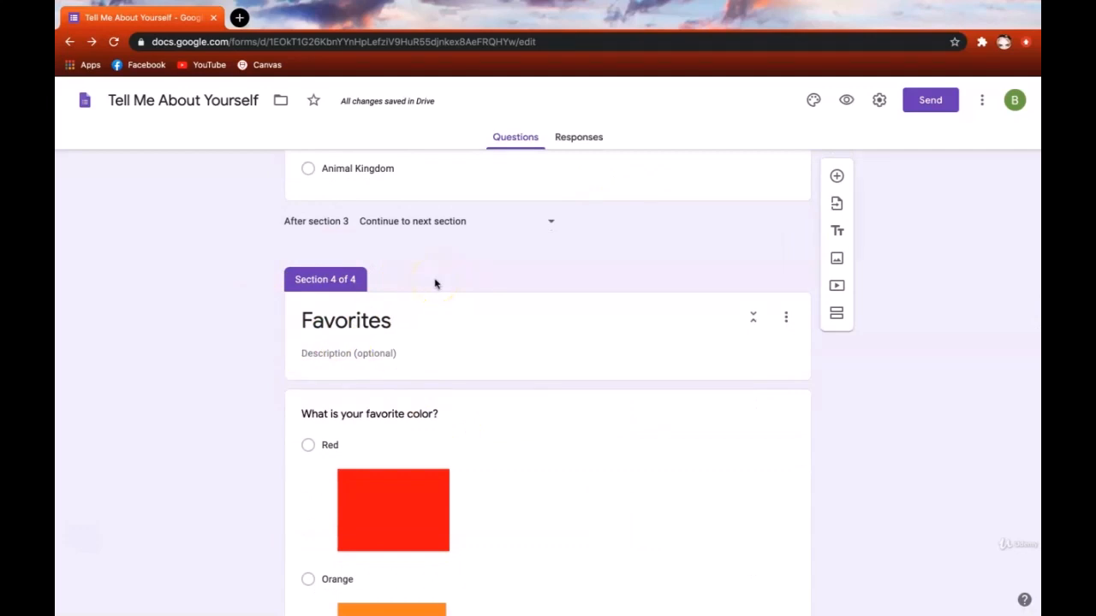
scroll(628, 306, up, 7)
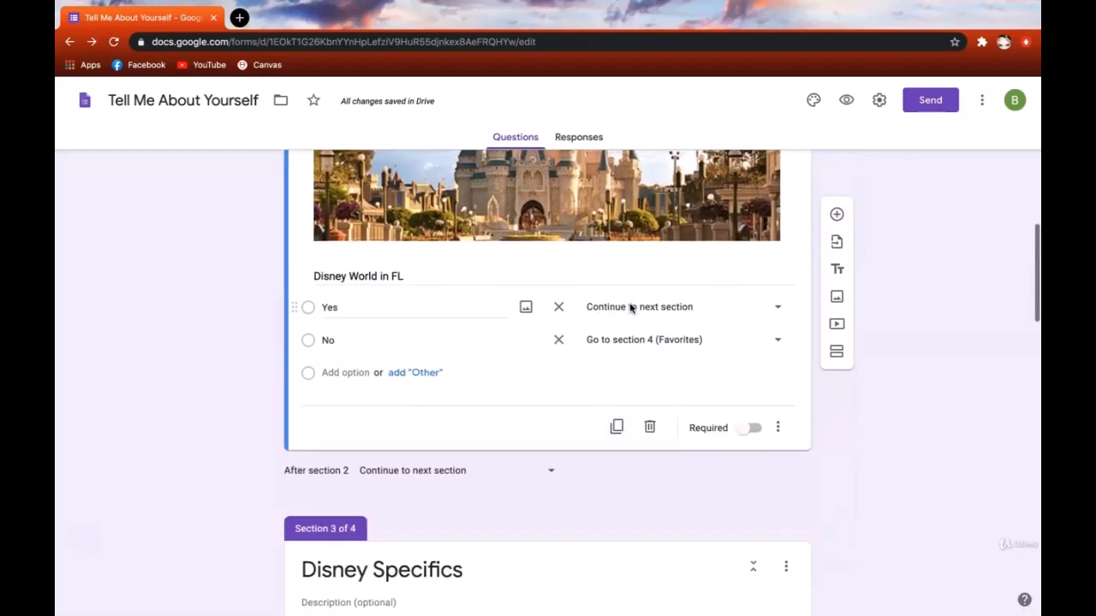
click(777, 340)
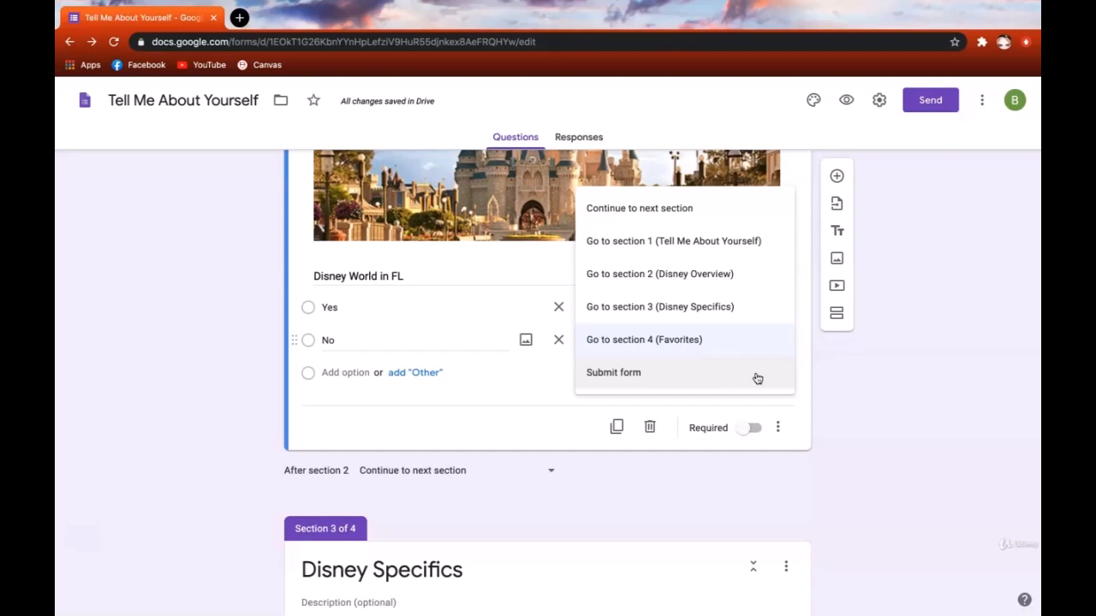
click(799, 375)
click(913, 371)
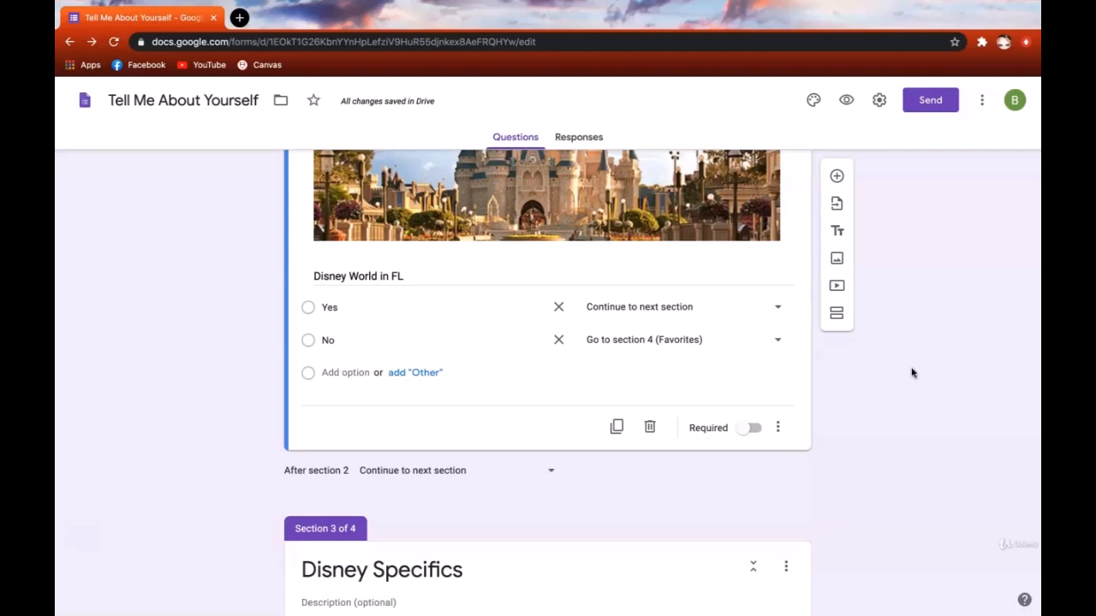
click(846, 100)
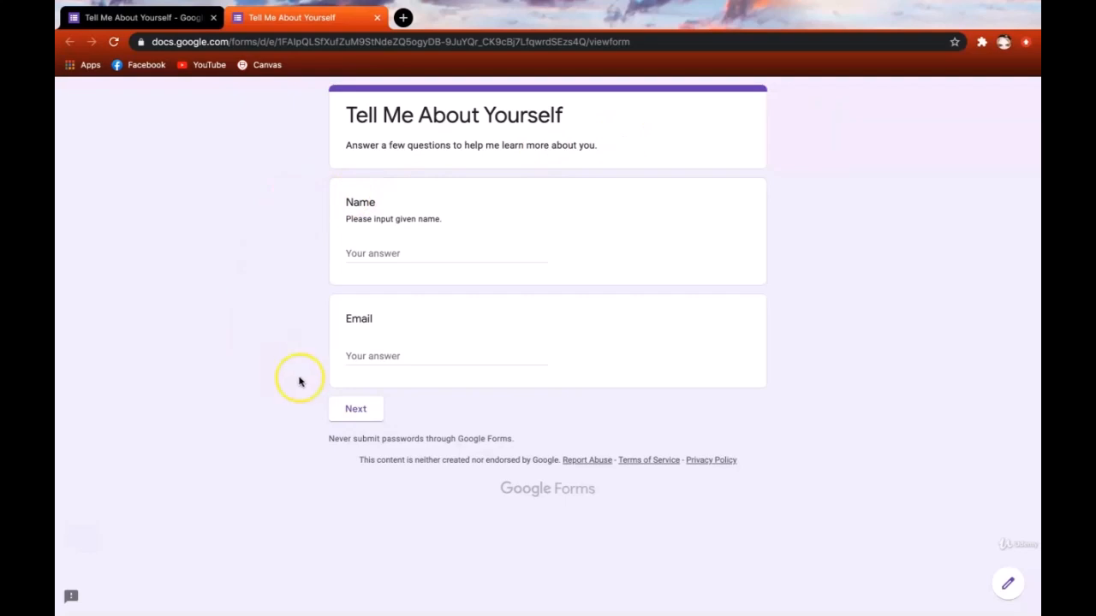
- In the preview, answer Yes on Disney World, follow the next sections, then go back
click(348, 413)
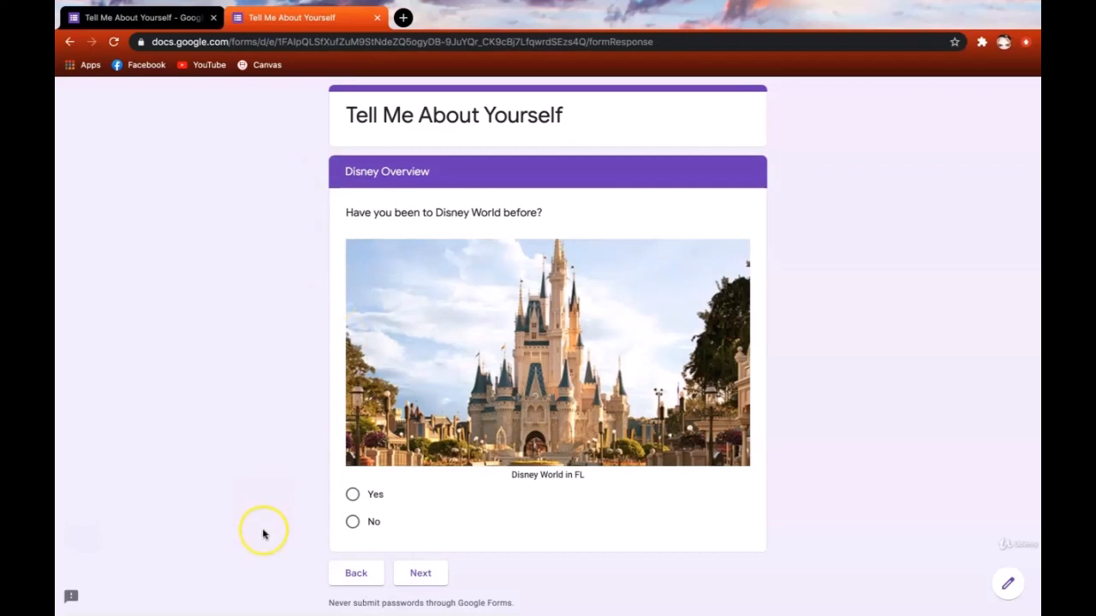
click(353, 495)
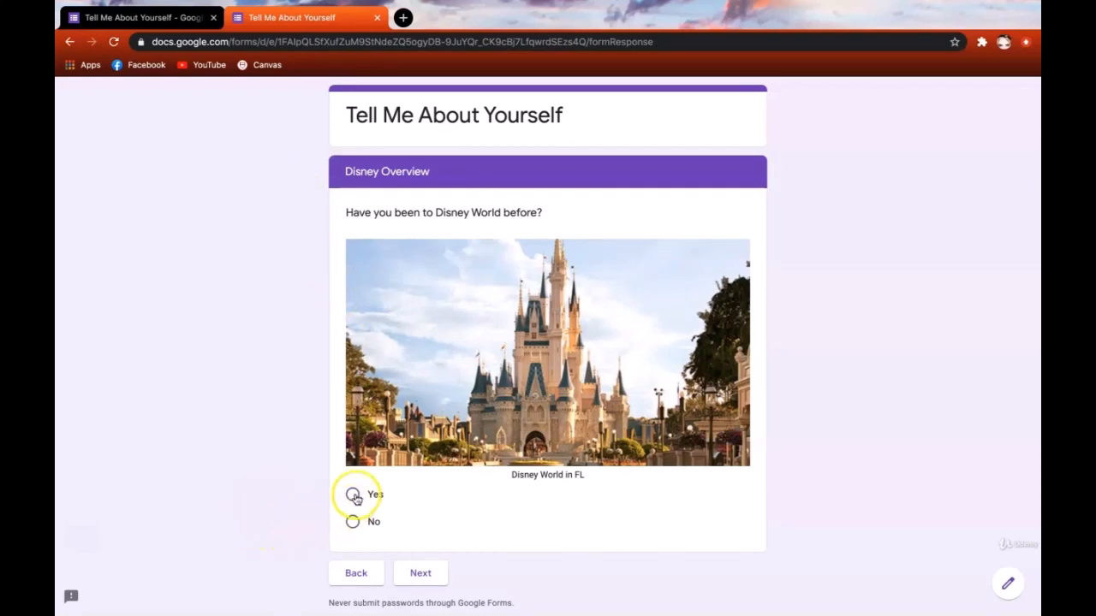
click(419, 597)
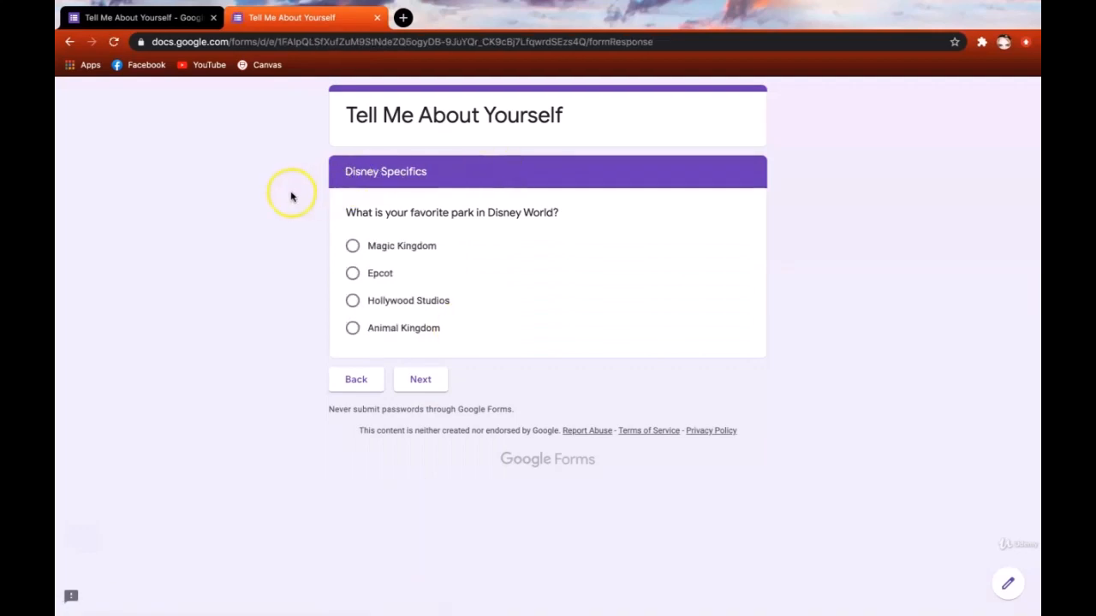
click(410, 387)
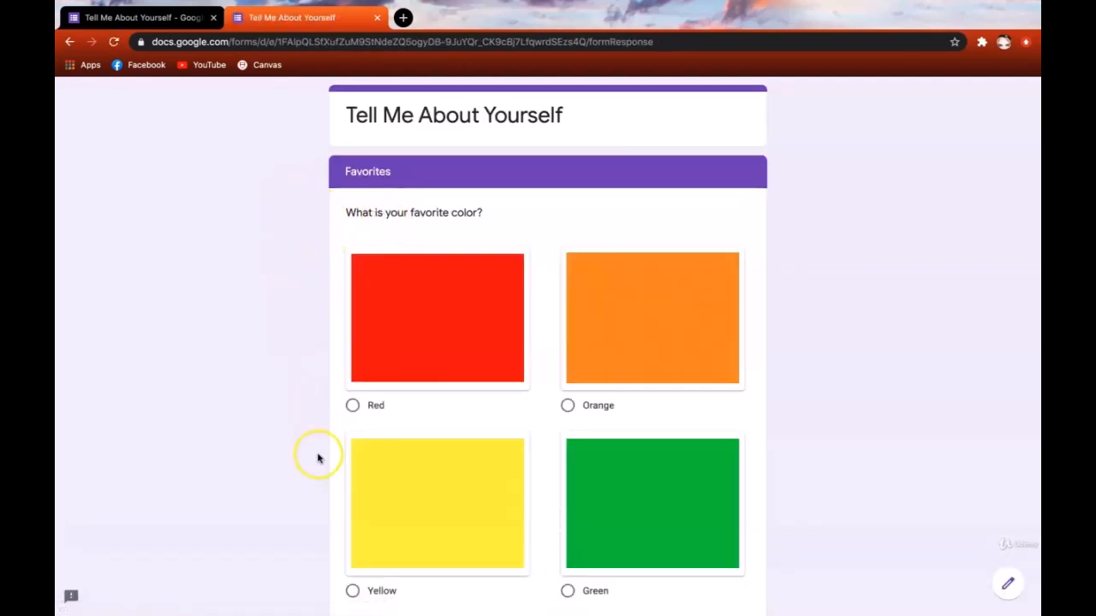
scroll(327, 491, down, 5)
click(347, 511)
click(355, 379)
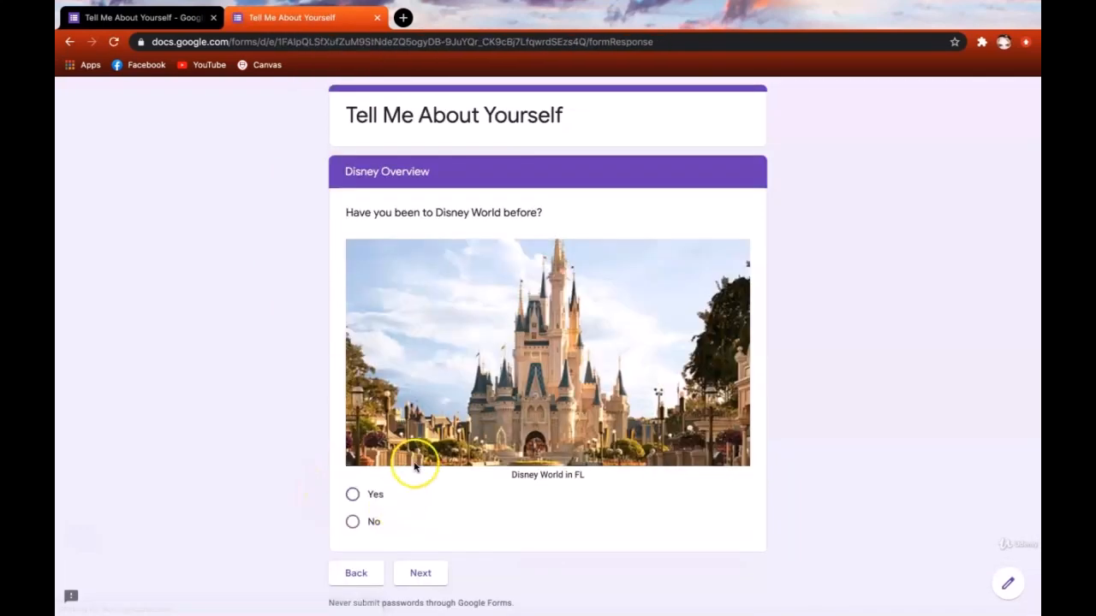
- Answer No on Disney World, confirm it jumps to Favorites, and close the preview tab
click(409, 493)
click(351, 523)
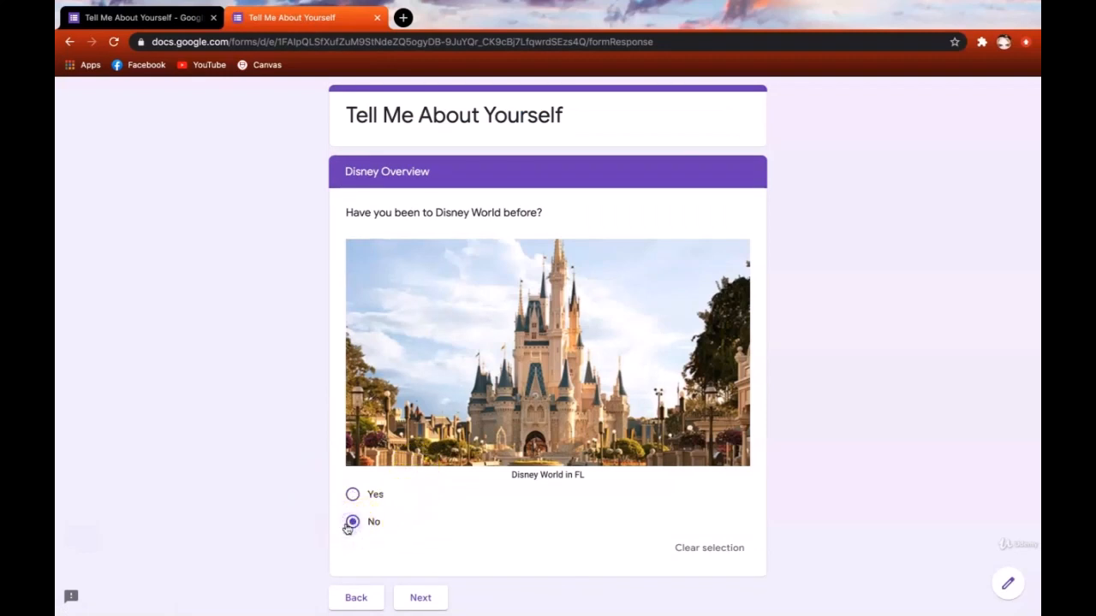
scroll(344, 525, down, 1)
click(417, 550)
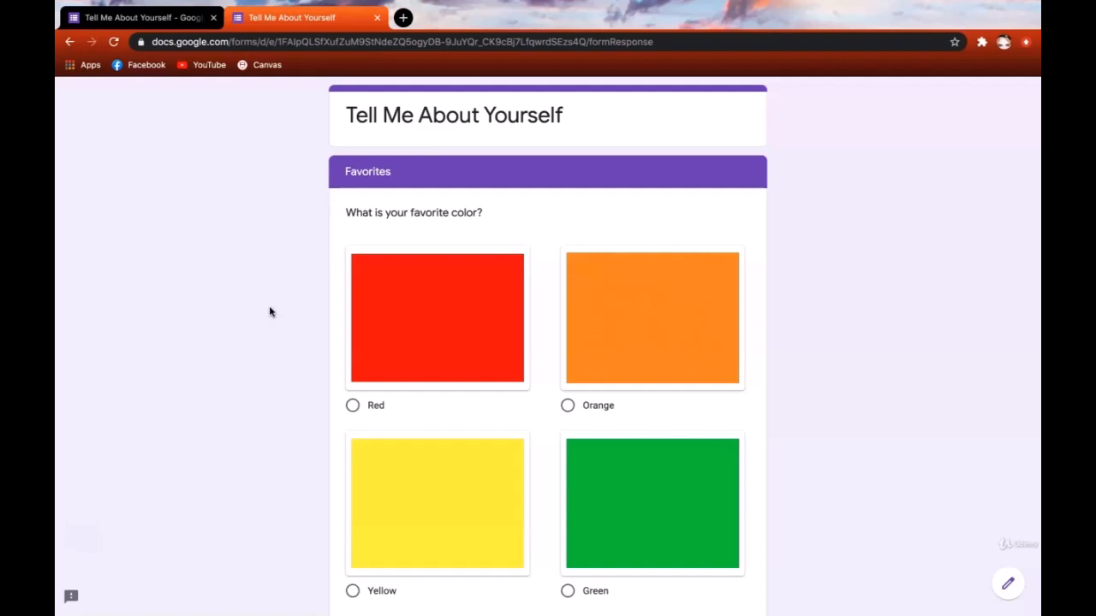
key(ctrl+w)
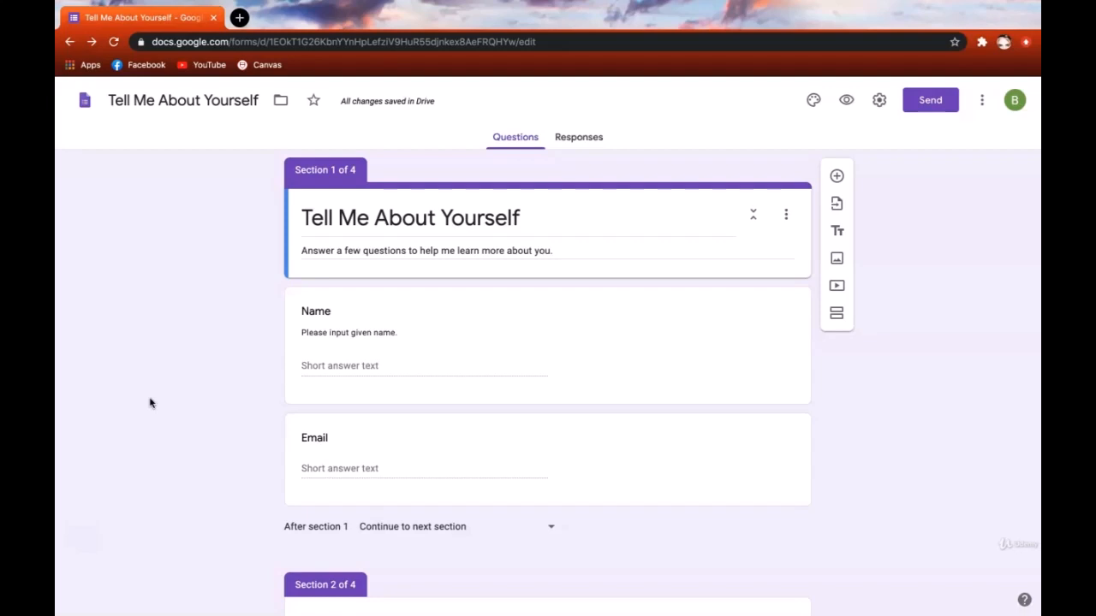
- Open Customize Theme and open the header image chooser
click(945, 422)
click(822, 108)
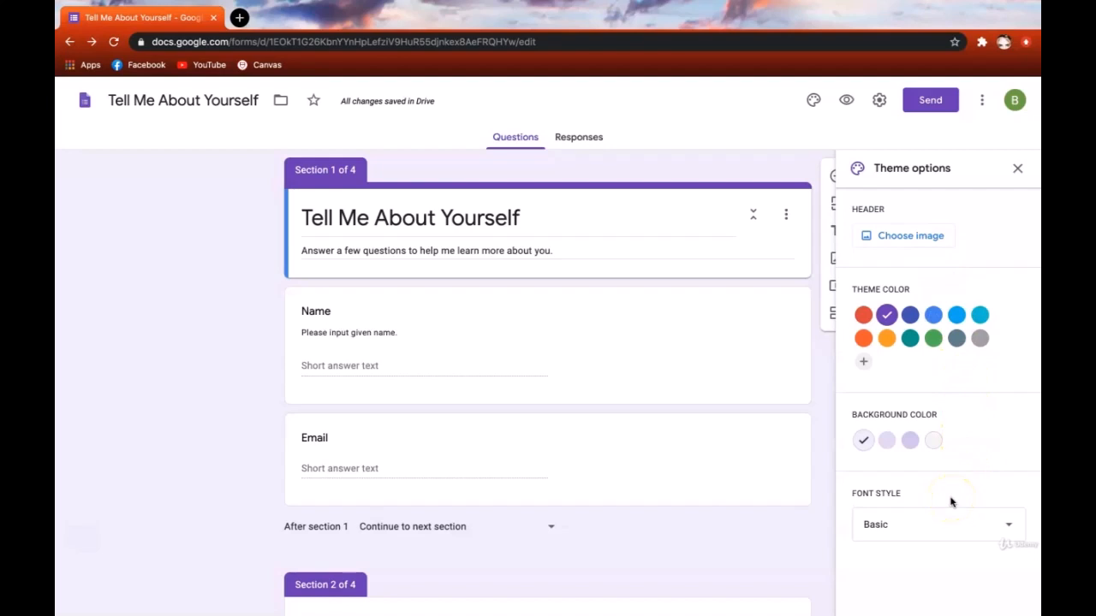
click(919, 244)
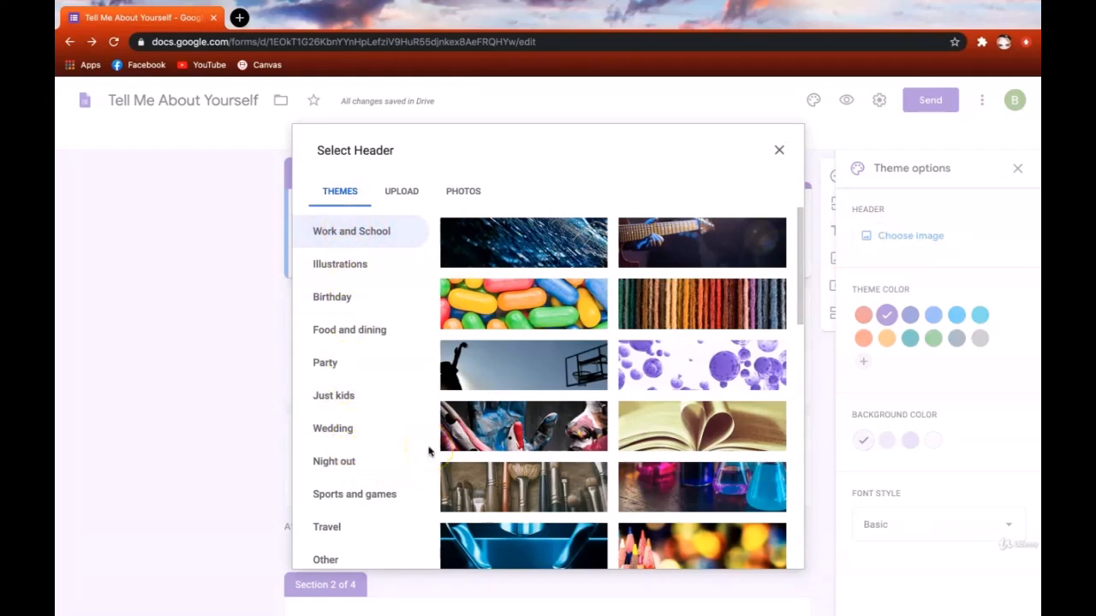
- Open the Upload option in Select Header and browse the computer's Desktop for an image
click(415, 192)
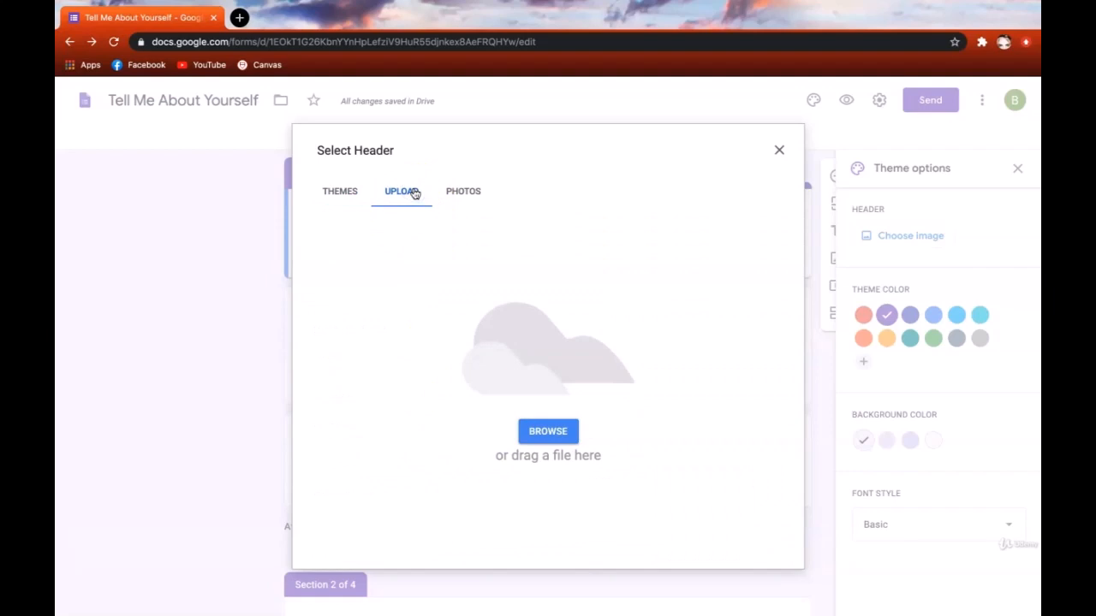
click(454, 193)
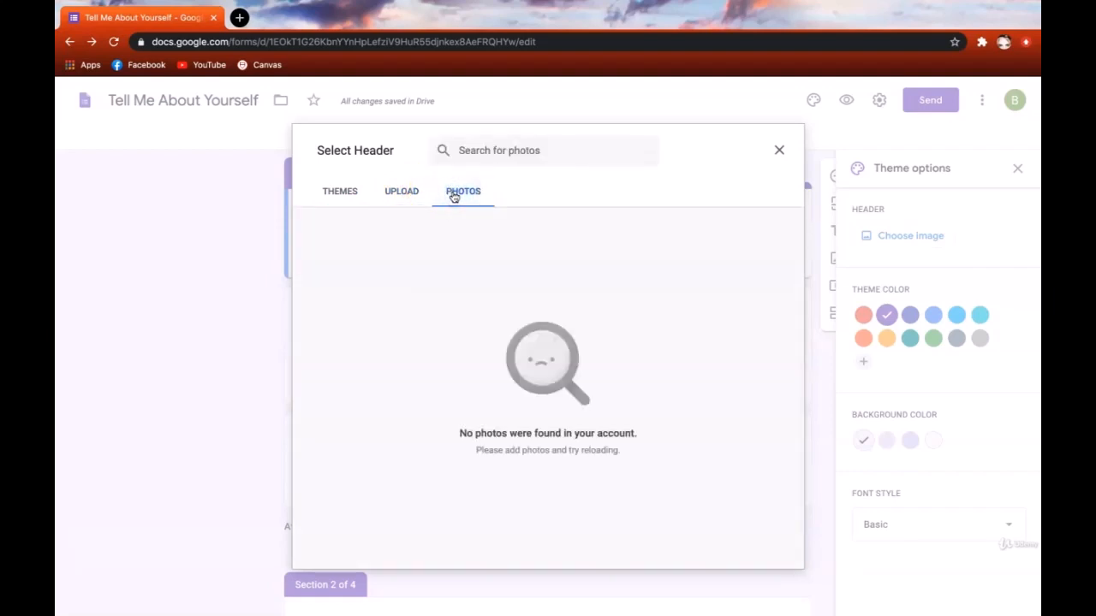
click(452, 202)
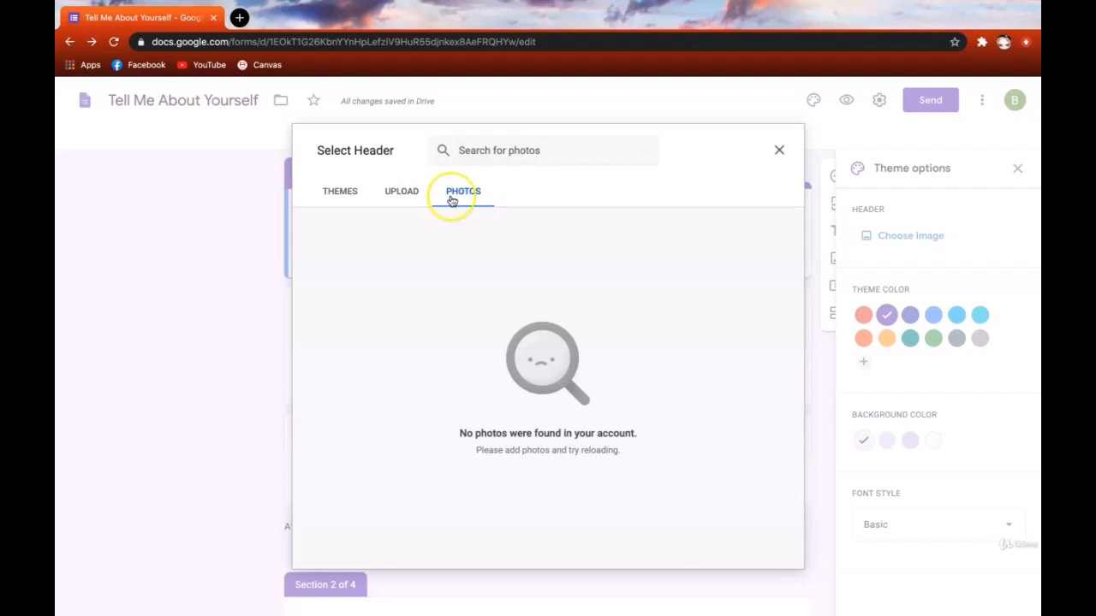
click(402, 195)
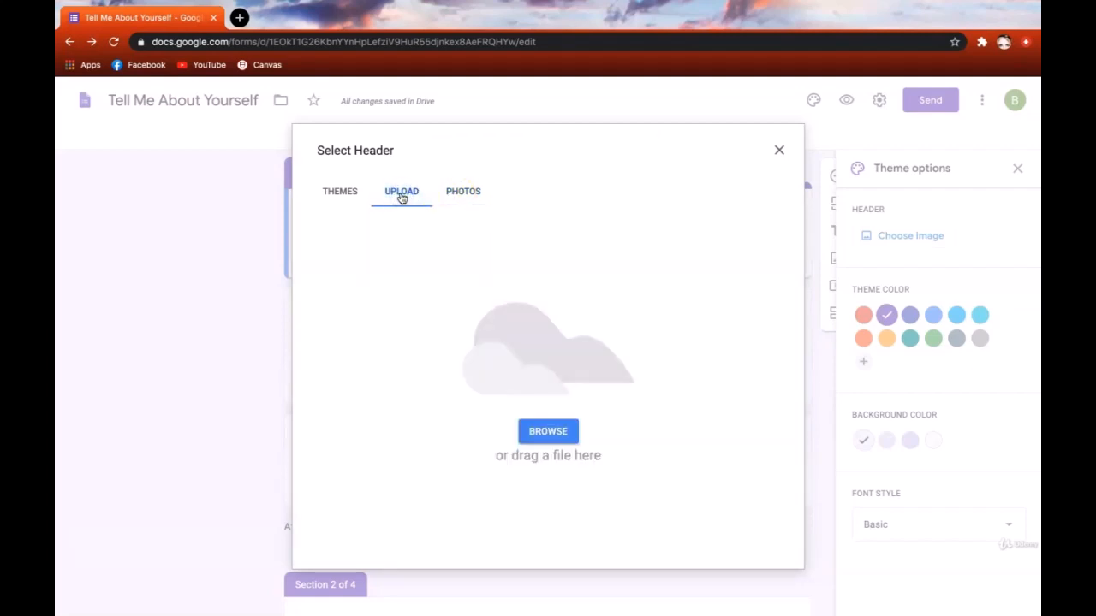
click(401, 204)
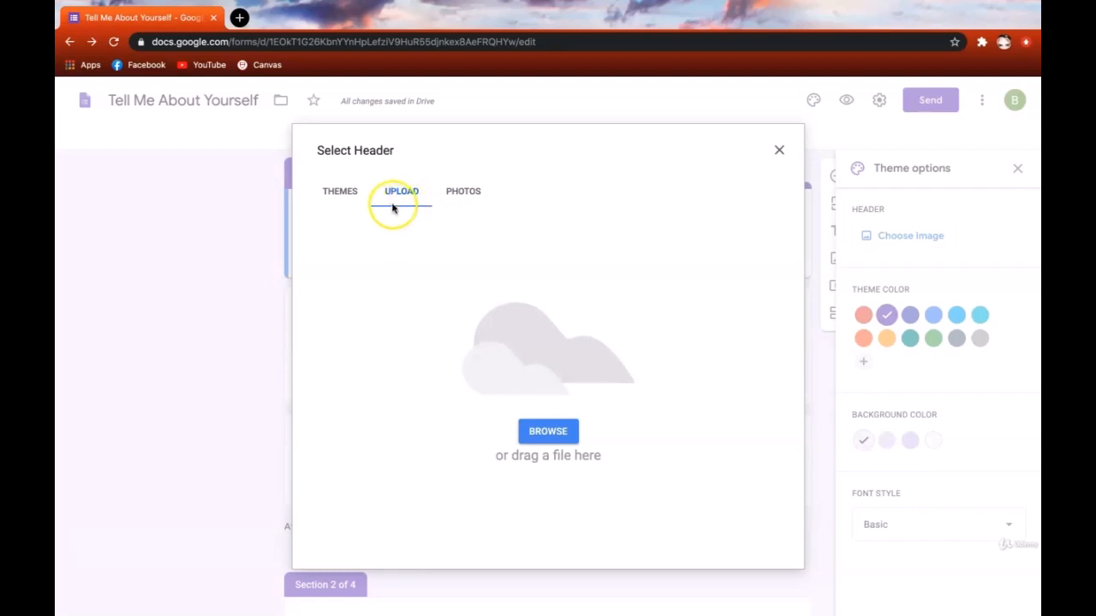
click(543, 427)
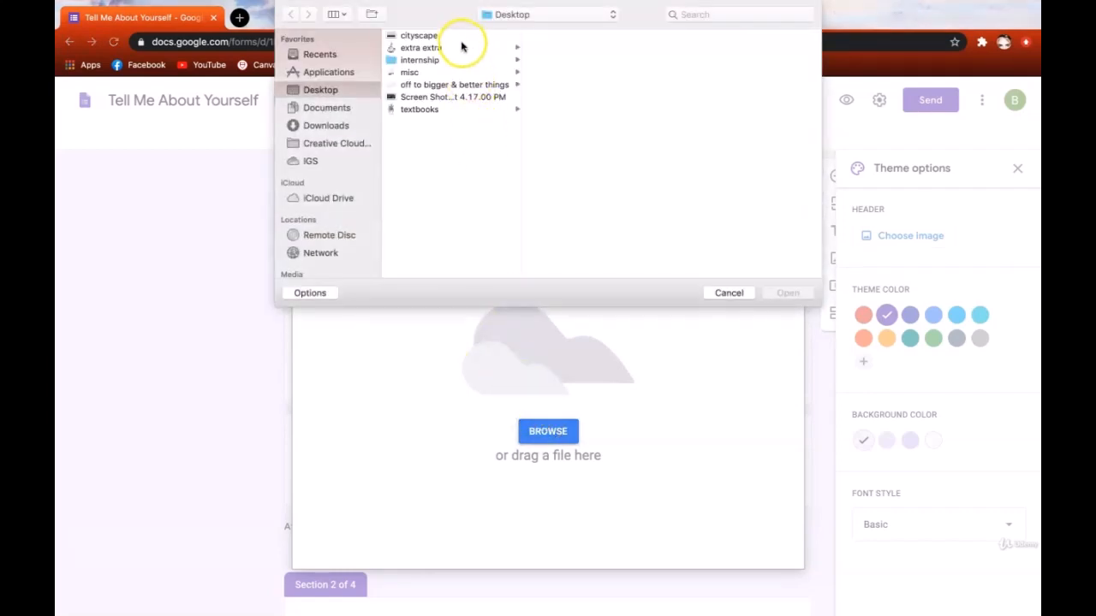
- Upload the cityscape image, crop it over the skyline, then clear it
click(457, 39)
click(787, 293)
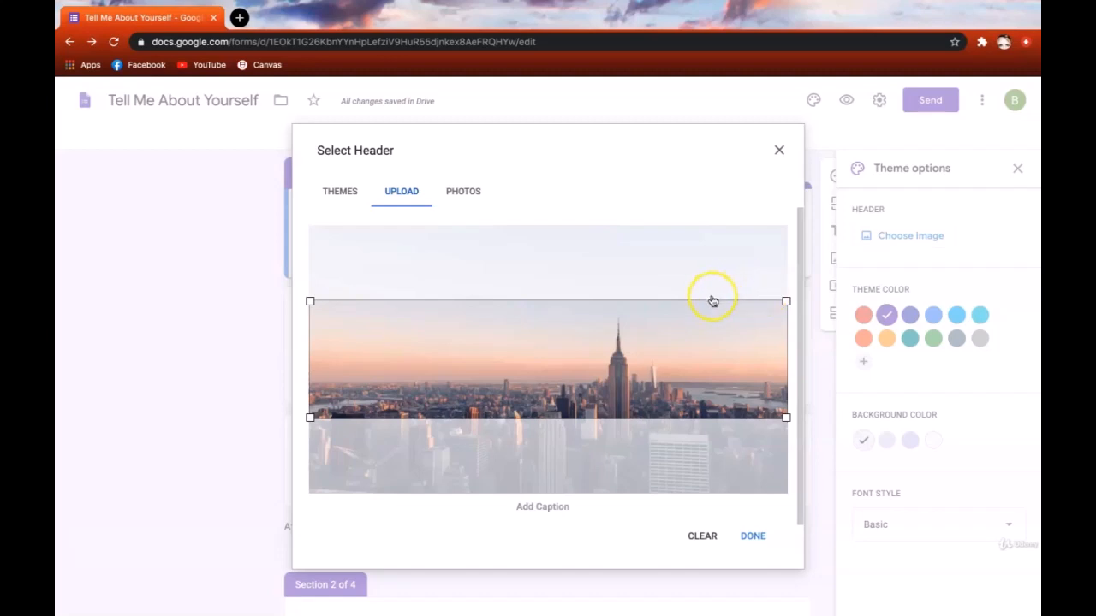
mouse_move(710, 303)
mouse_down()
mouse_move(717, 233)
mouse_move(705, 374)
mouse_move(715, 298)
mouse_move(712, 317)
mouse_up()
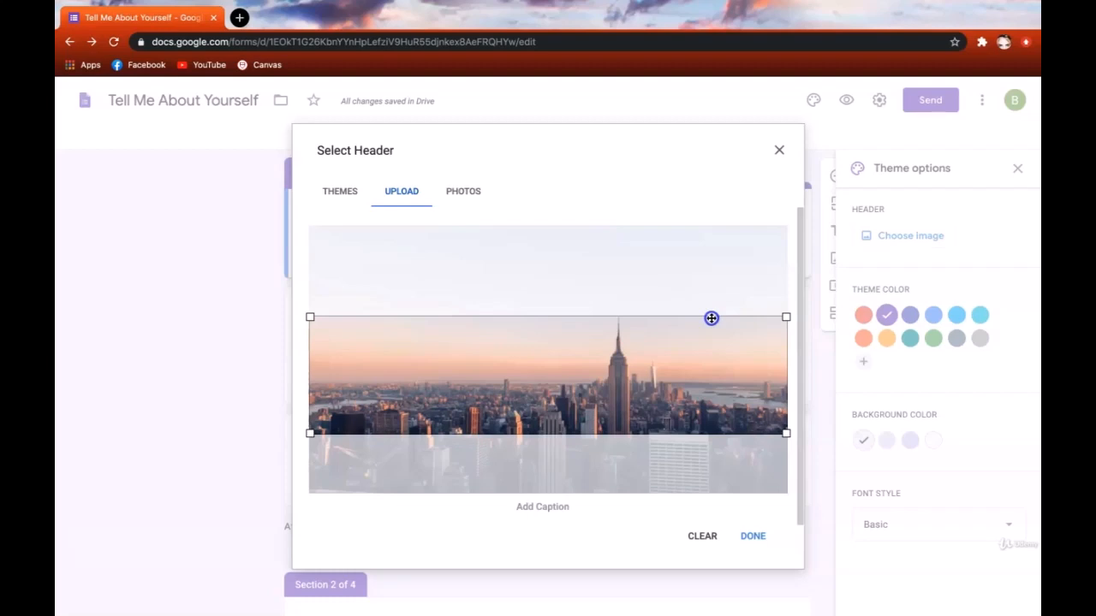
drag(712, 317, 711, 312)
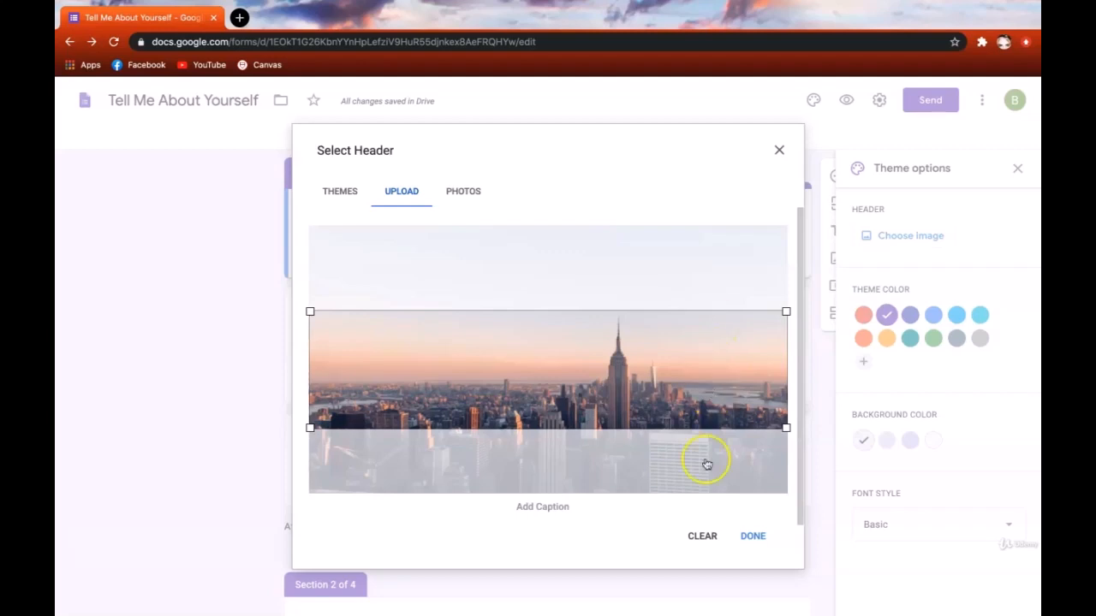
click(709, 538)
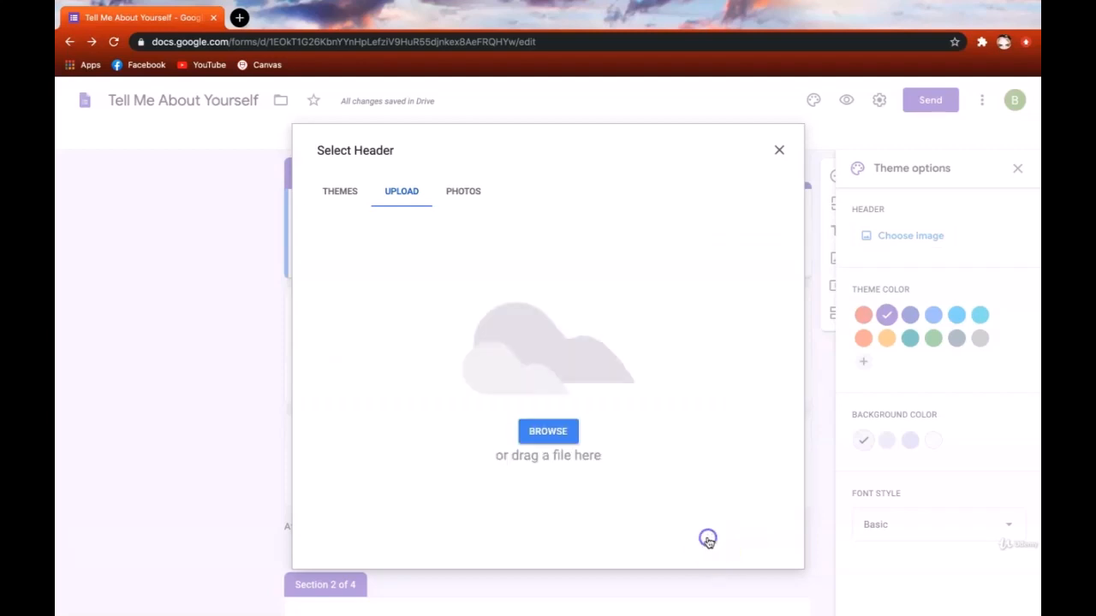
- Browse the built-in Illustrations and Food and dining header galleries
click(336, 193)
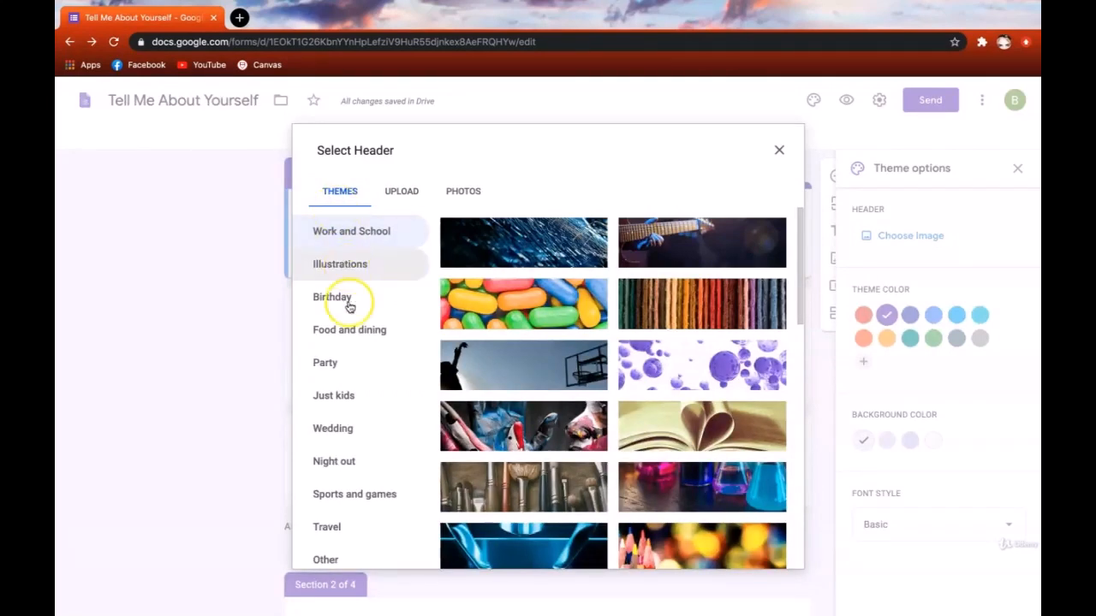
scroll(536, 322, down, 5)
scroll(536, 323, down, 5)
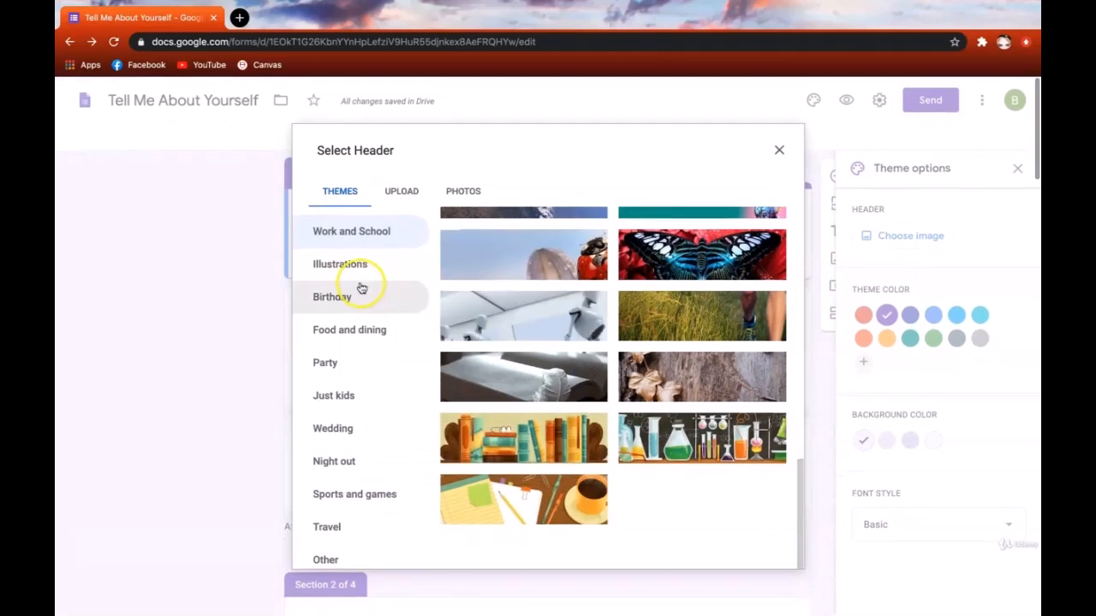
click(350, 266)
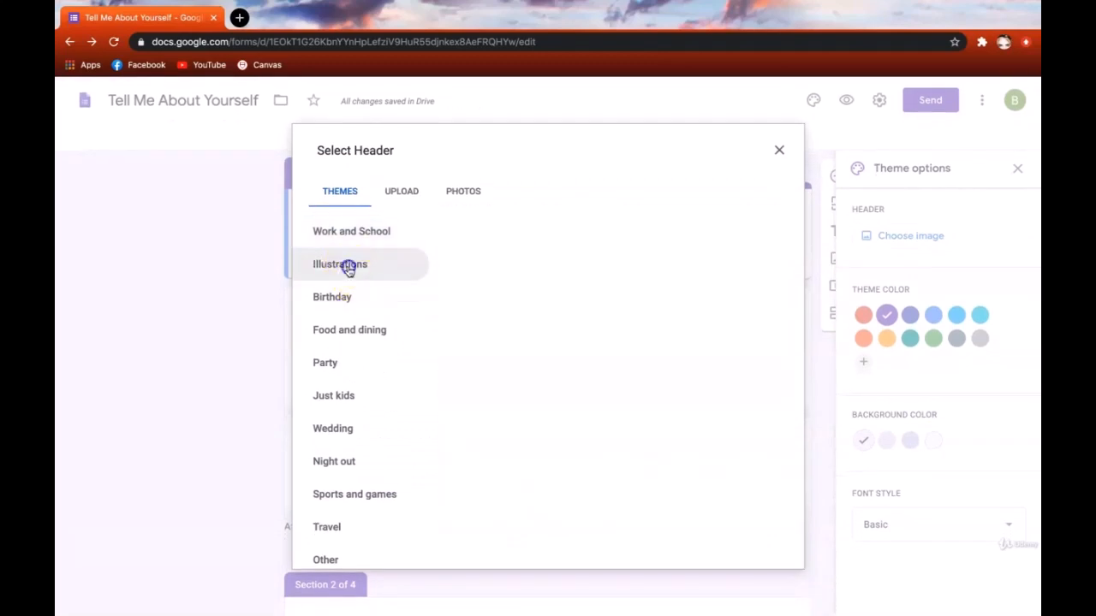
scroll(535, 336, down, 1)
scroll(535, 337, down, 3)
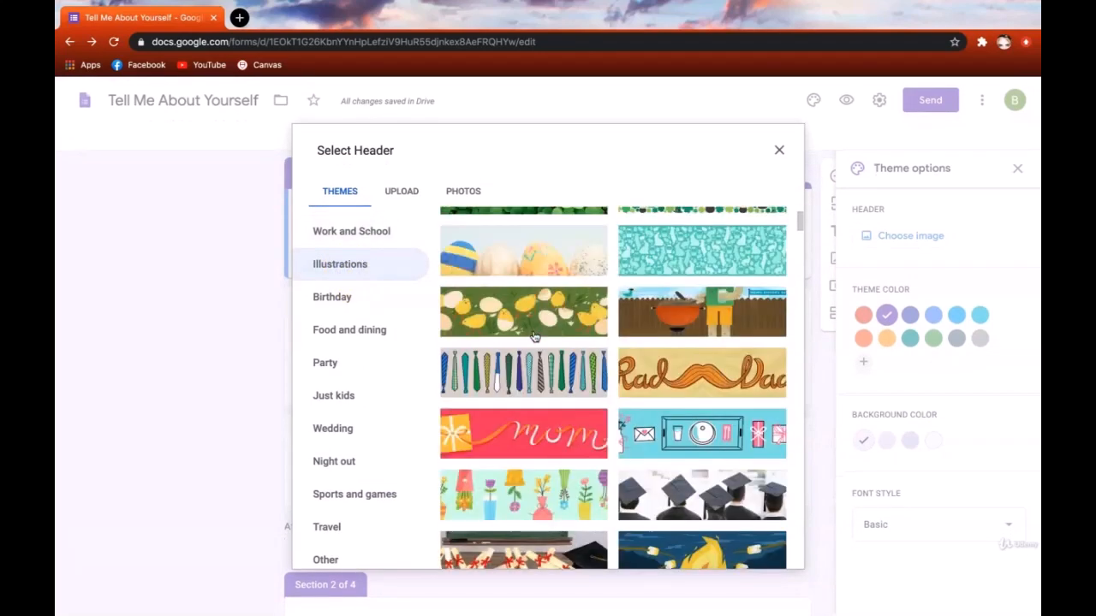
click(391, 329)
scroll(573, 423, down, 2)
scroll(574, 423, up, 2)
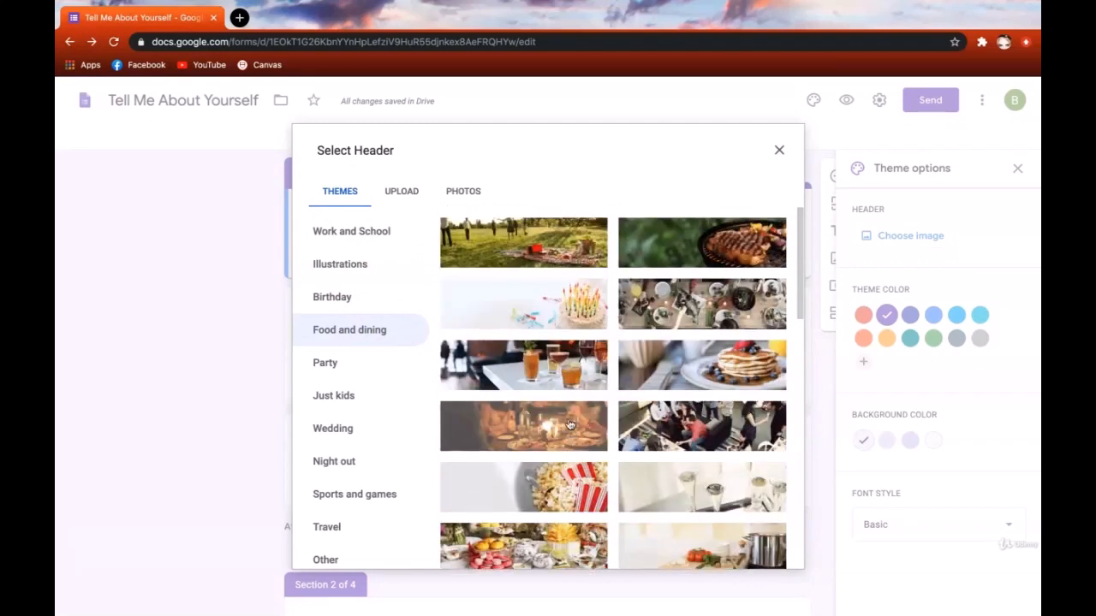
- Insert the paper lantern illustration from Illustrations as the form header
click(391, 272)
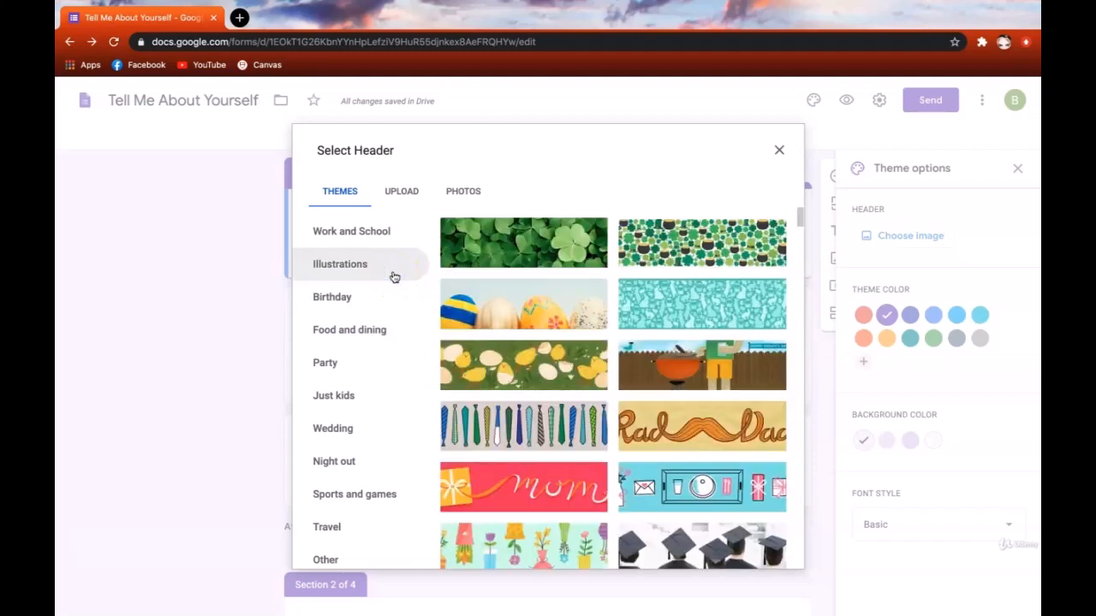
scroll(568, 455, down, 5)
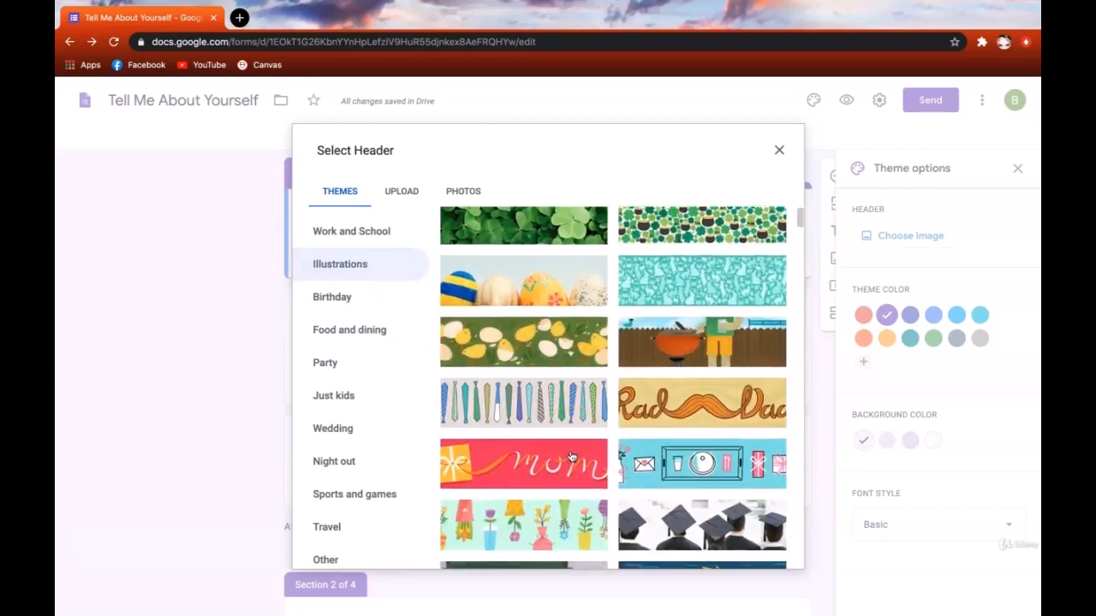
scroll(571, 454, down, 20)
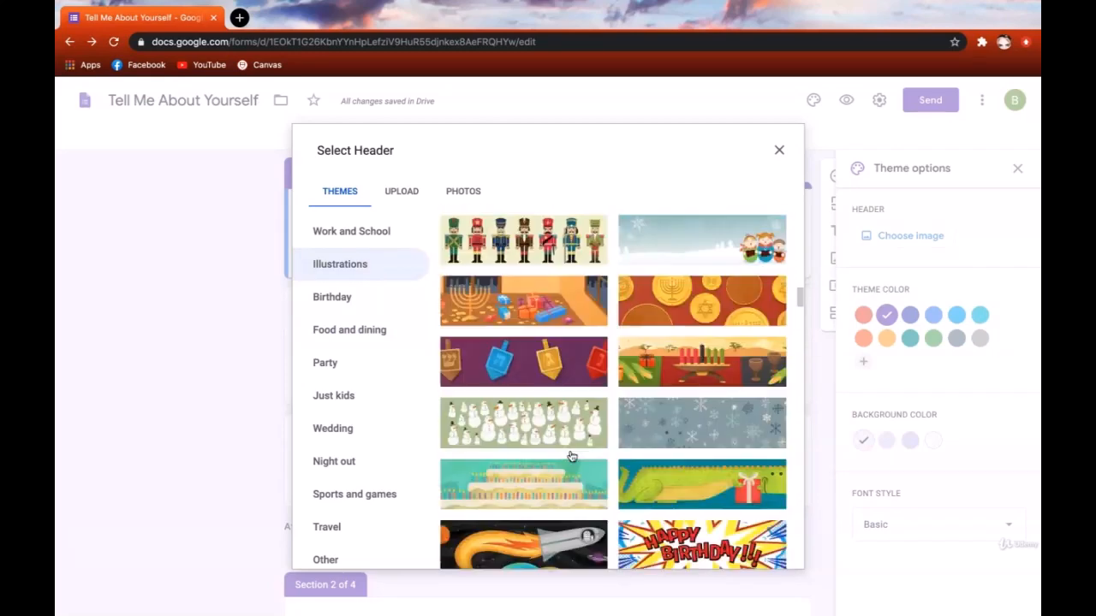
scroll(571, 454, down, 1)
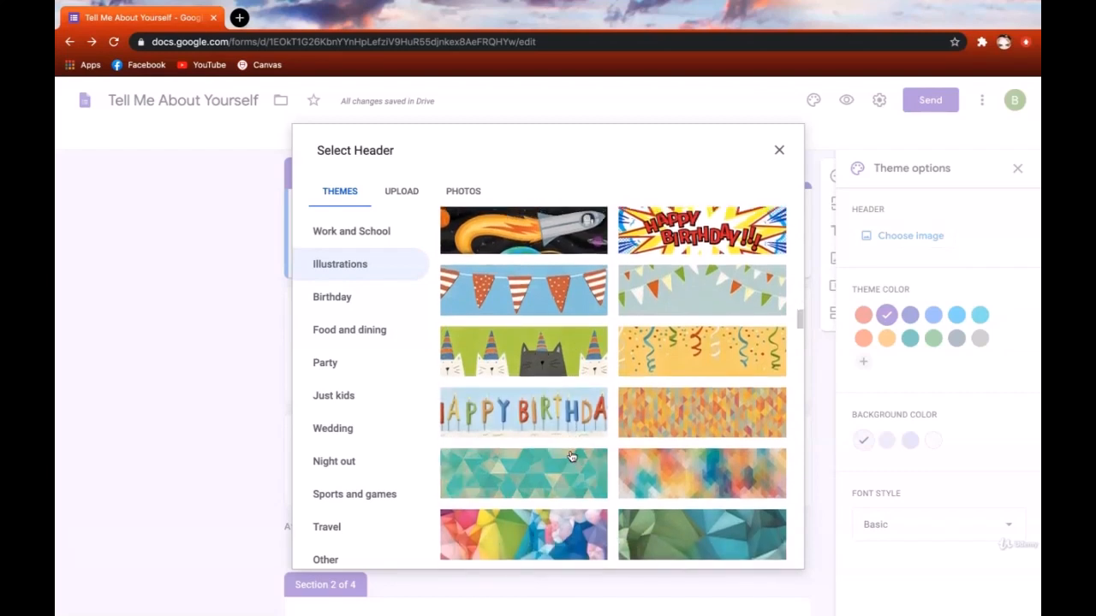
scroll(571, 456, down, 1)
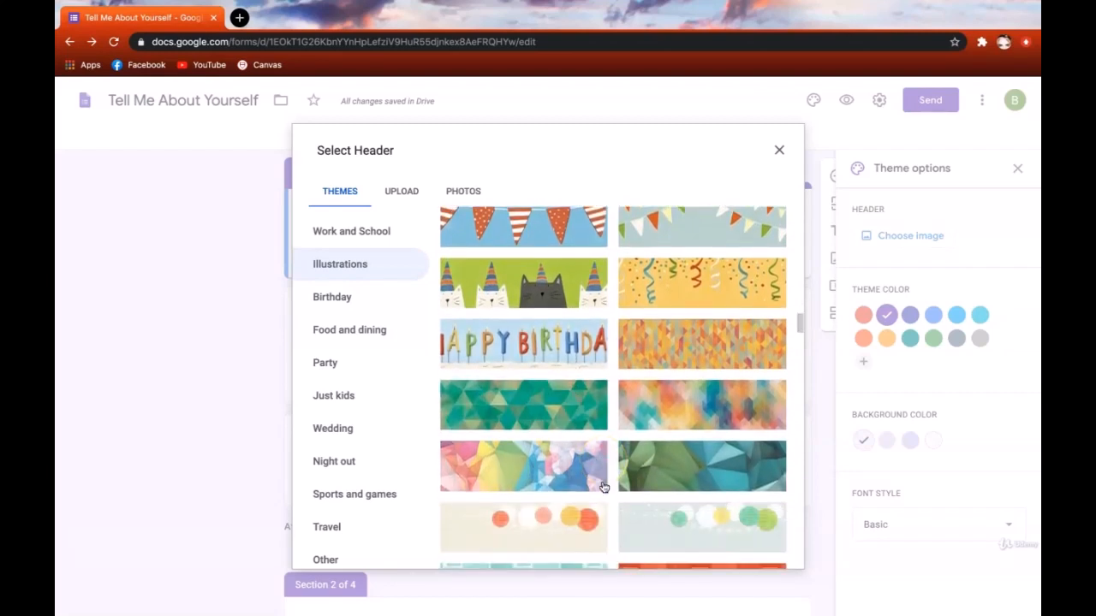
scroll(604, 486, down, 1)
click(548, 468)
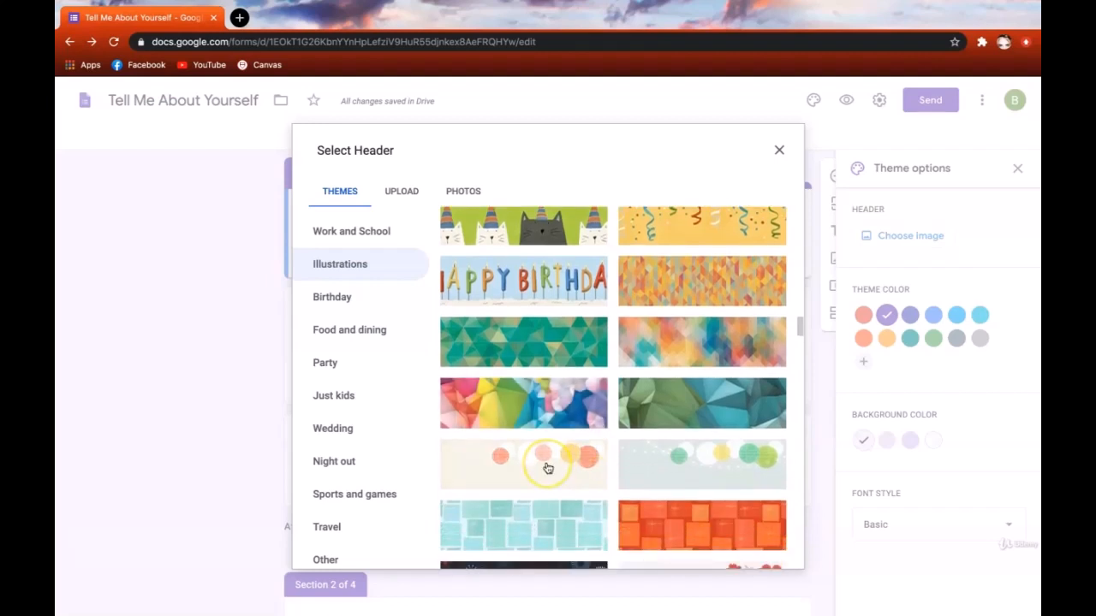
click(548, 469)
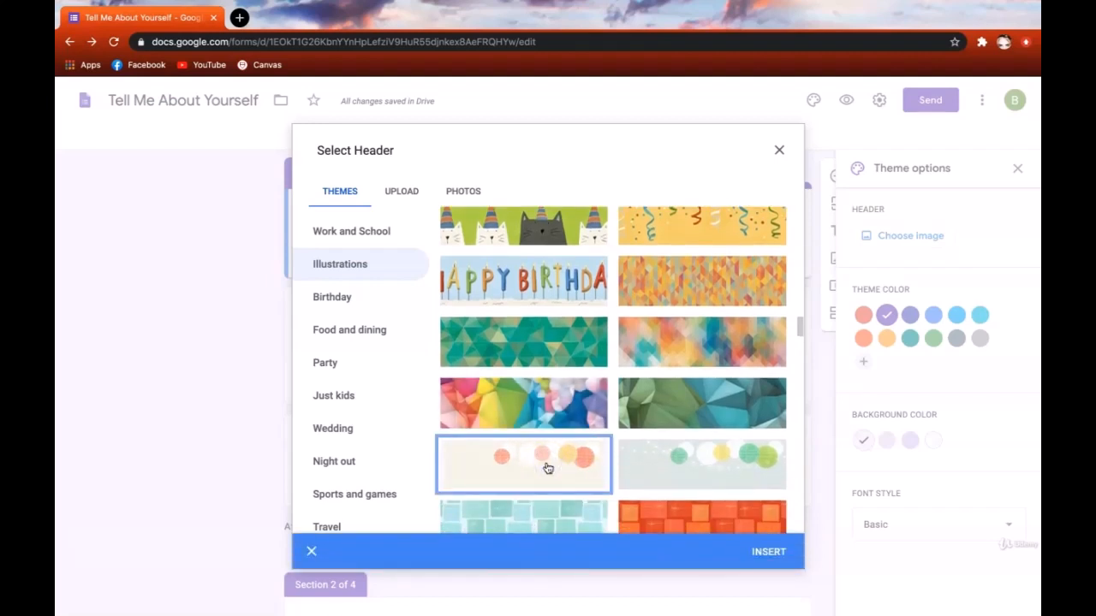
click(769, 551)
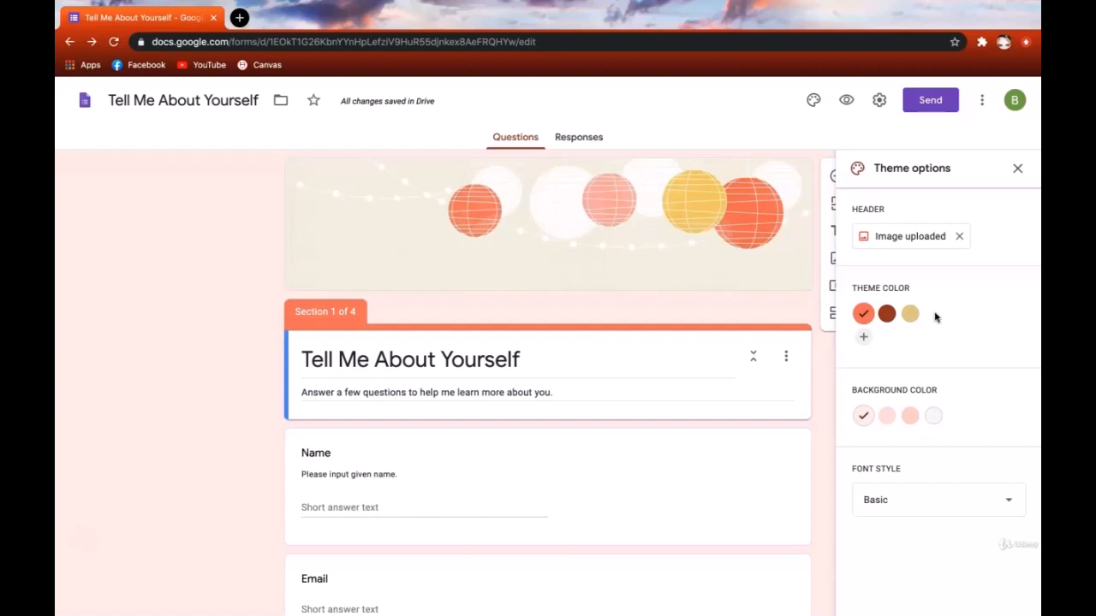
- Compare dark red, mustard yellow, brown and custom theme colours, then keep coral orange
click(886, 313)
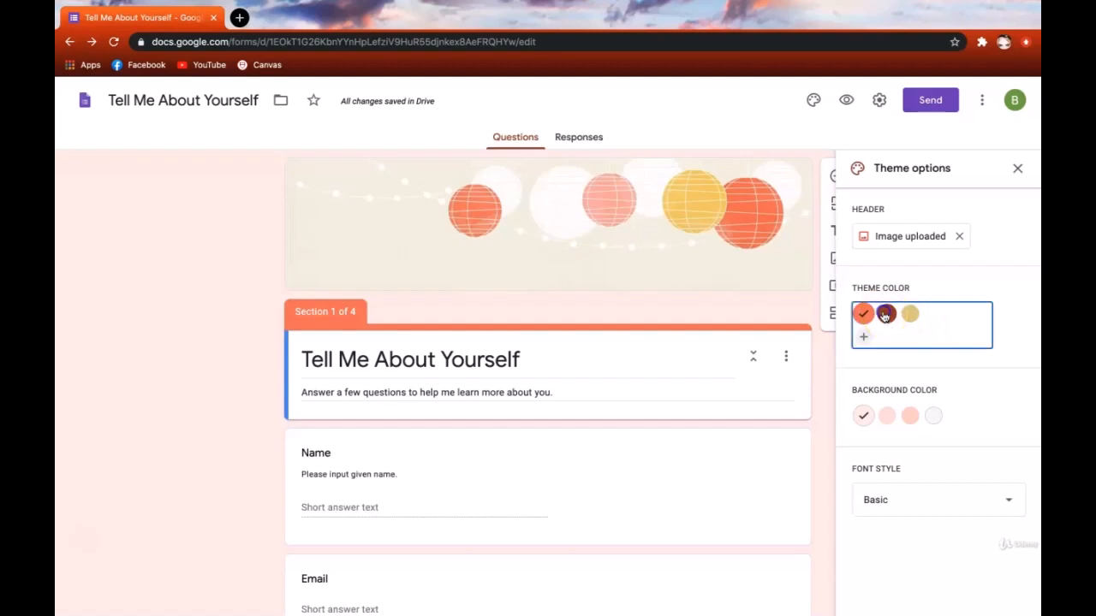
click(909, 315)
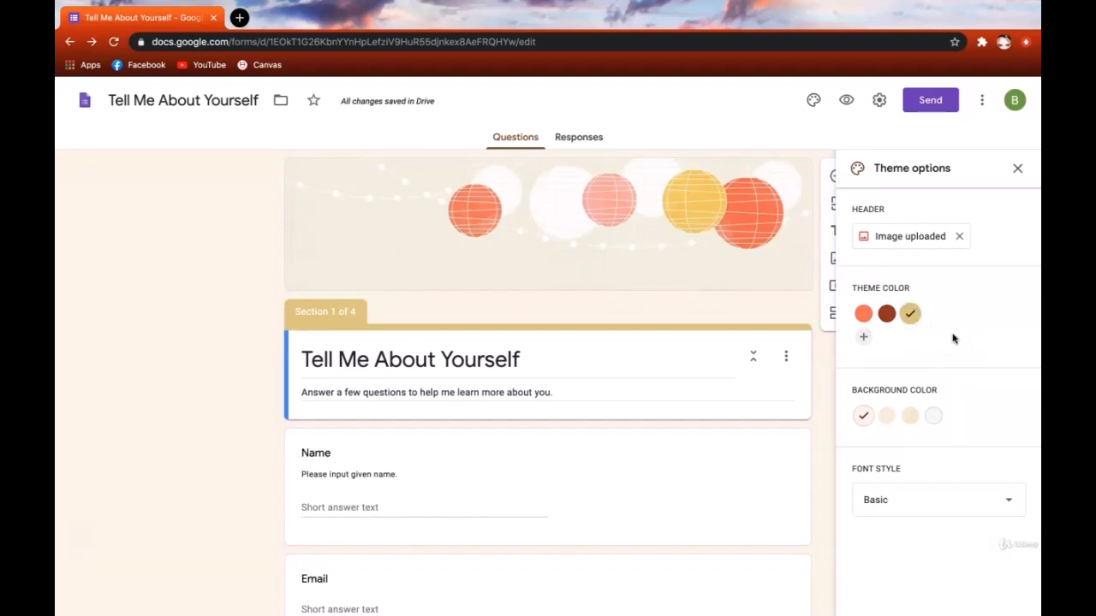
click(949, 338)
click(863, 337)
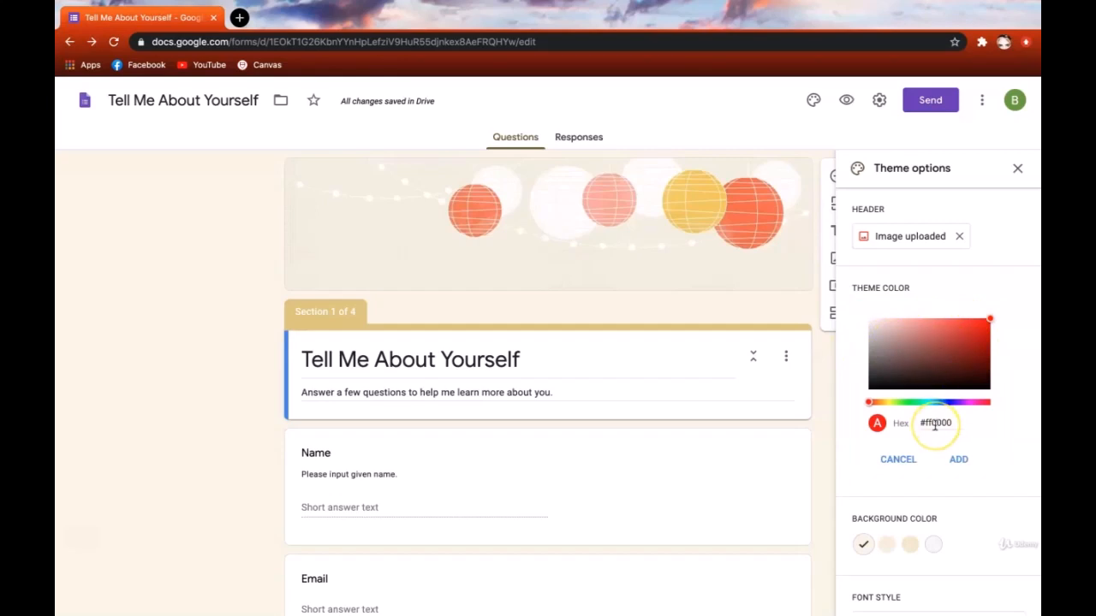
click(904, 459)
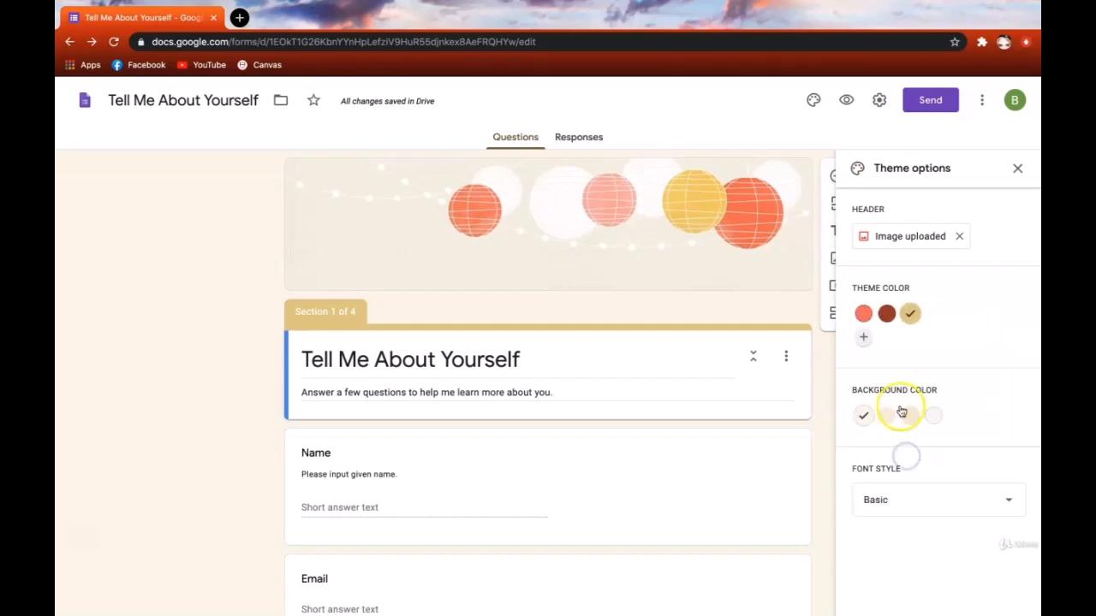
click(864, 313)
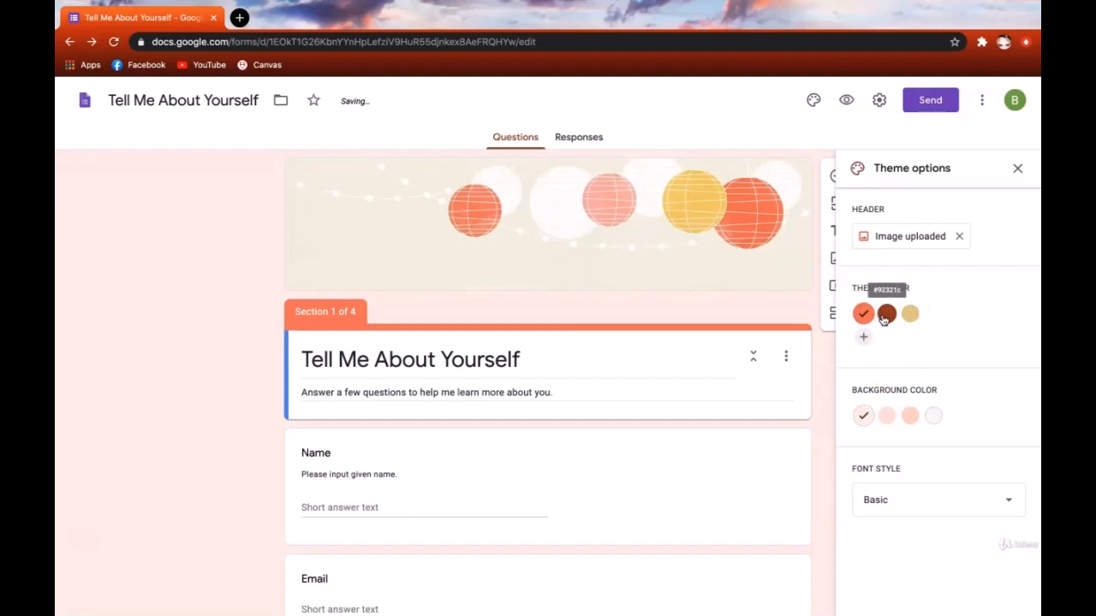
click(886, 315)
click(863, 313)
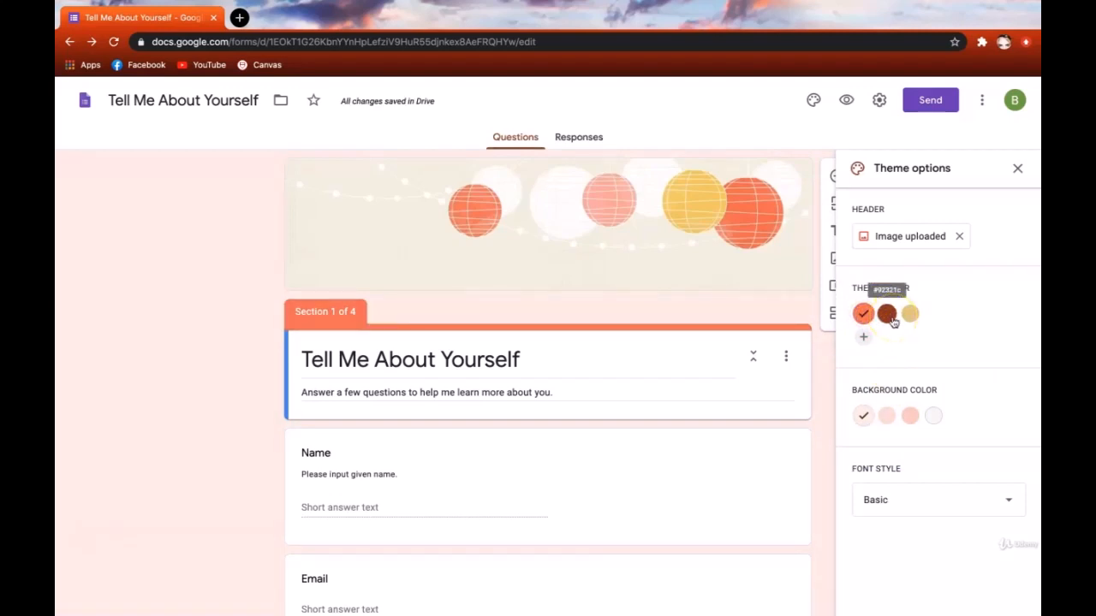
click(869, 325)
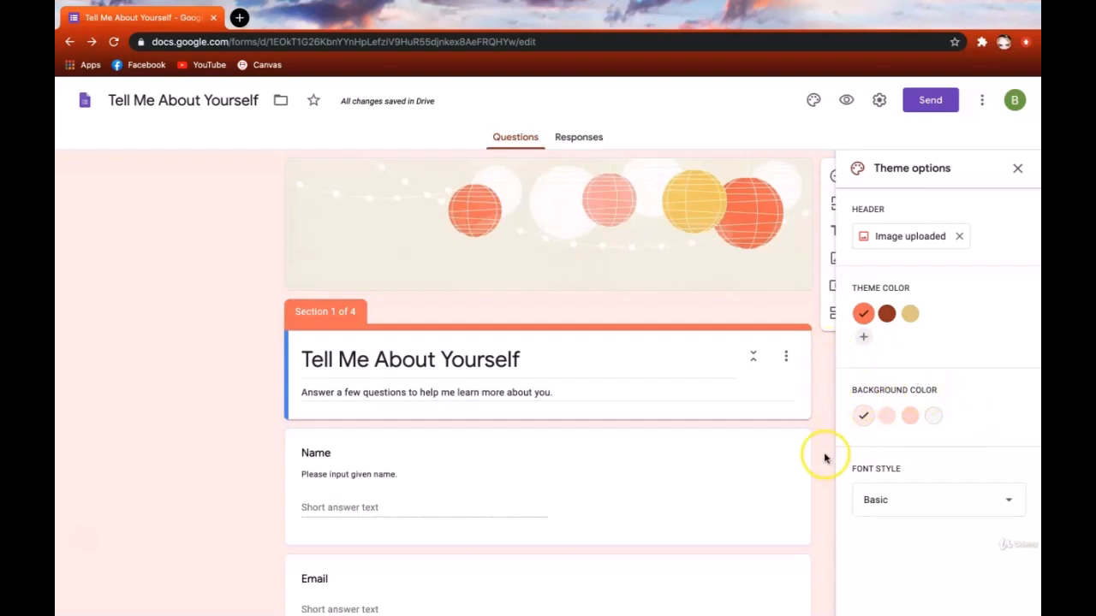
- Compare the background shades and settle on the deeper pink background
click(885, 422)
click(911, 417)
click(940, 416)
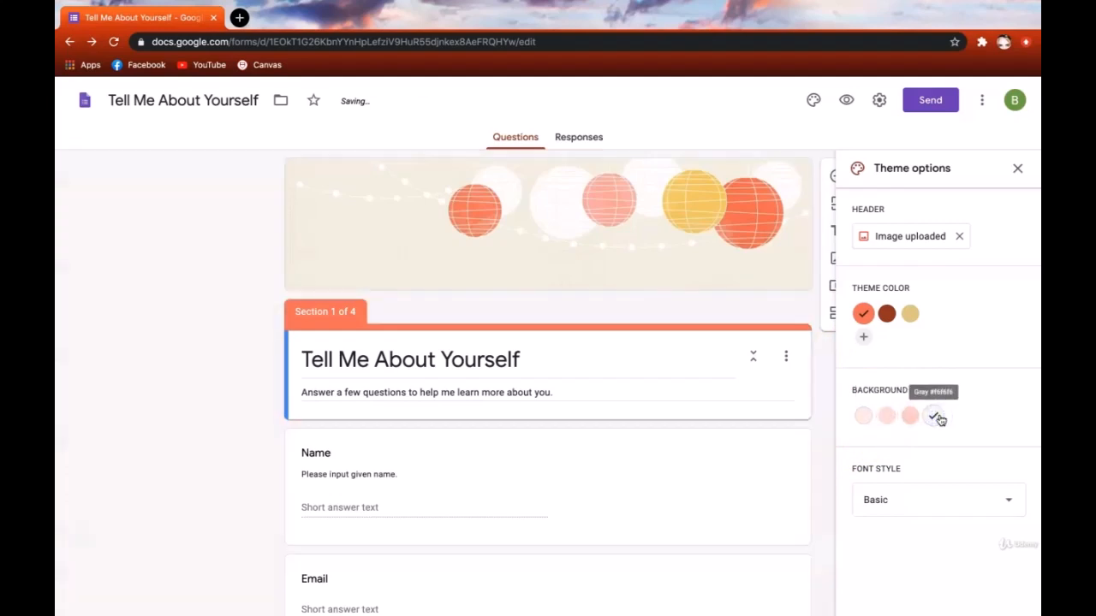
click(910, 417)
click(886, 417)
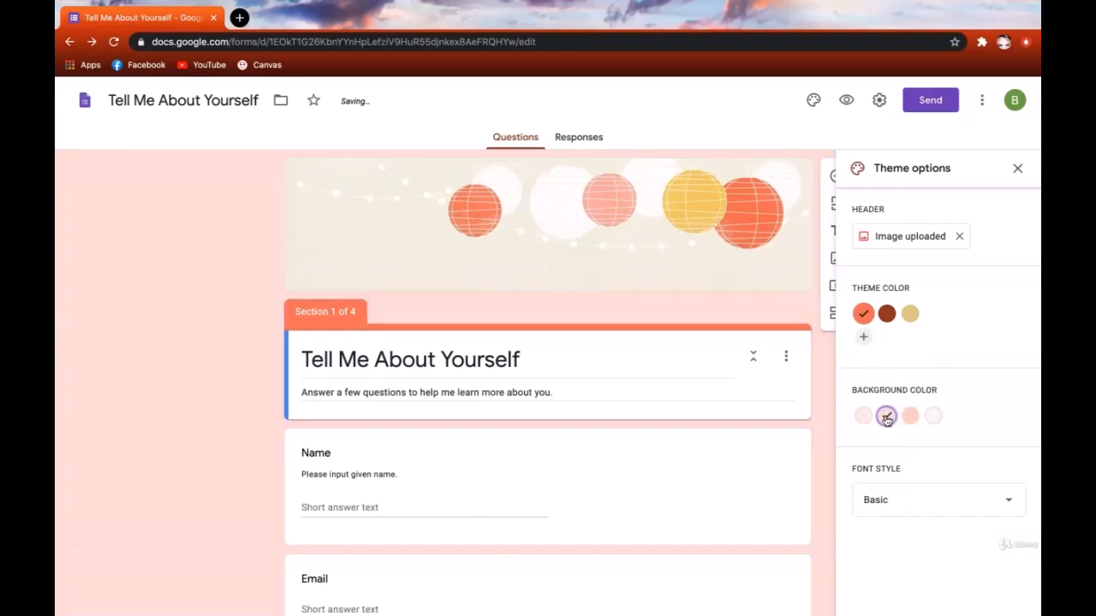
click(863, 417)
click(886, 417)
click(912, 417)
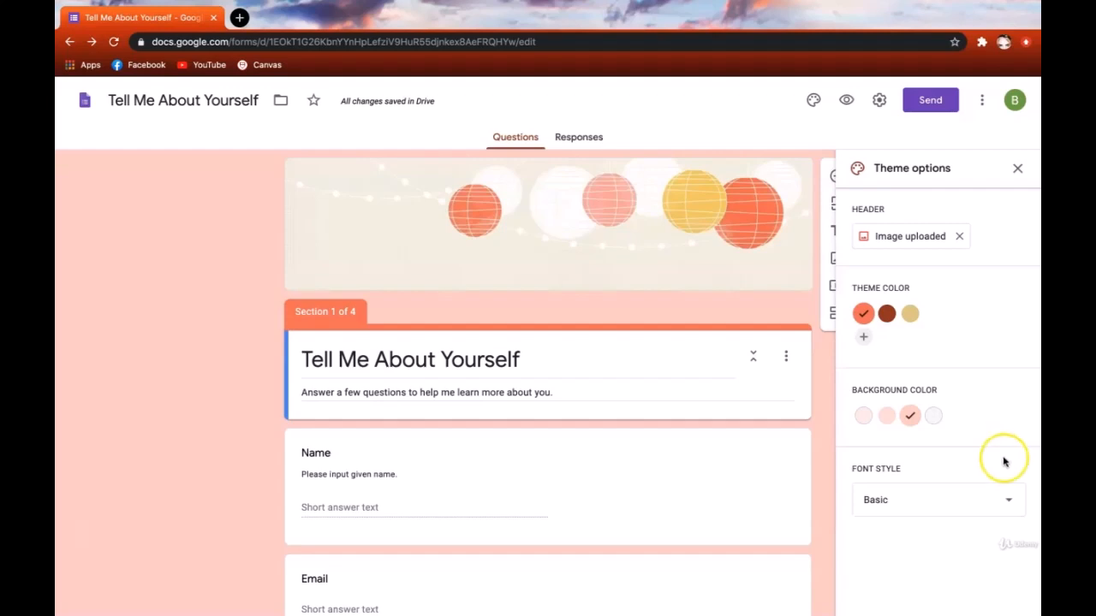
- Try the Decorative and Formal font styles, then set the form font to Playful
click(1014, 504)
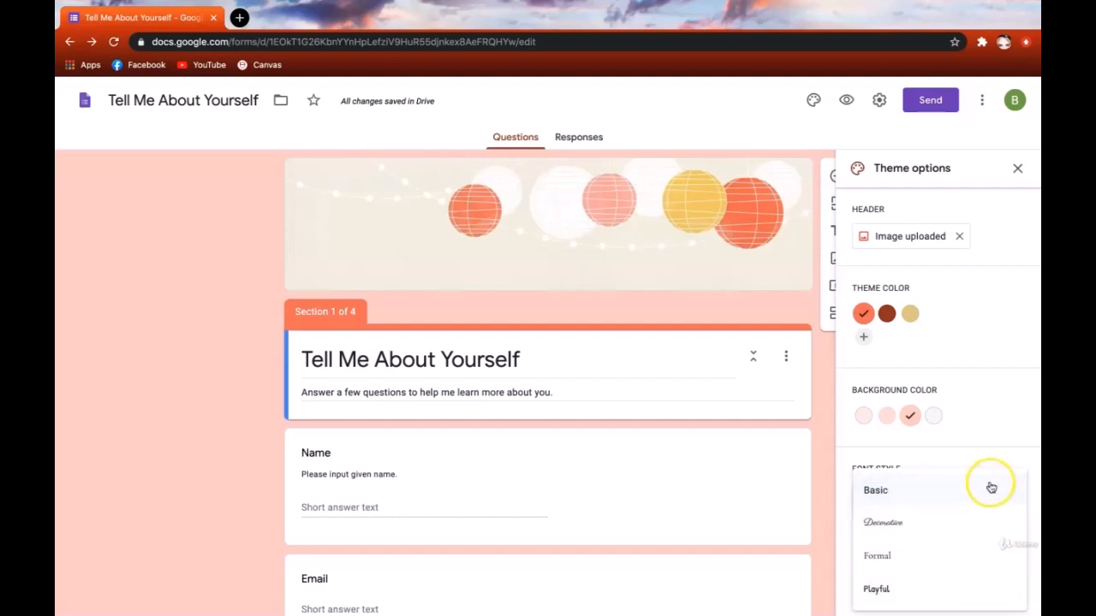
scroll(738, 464, down, 1)
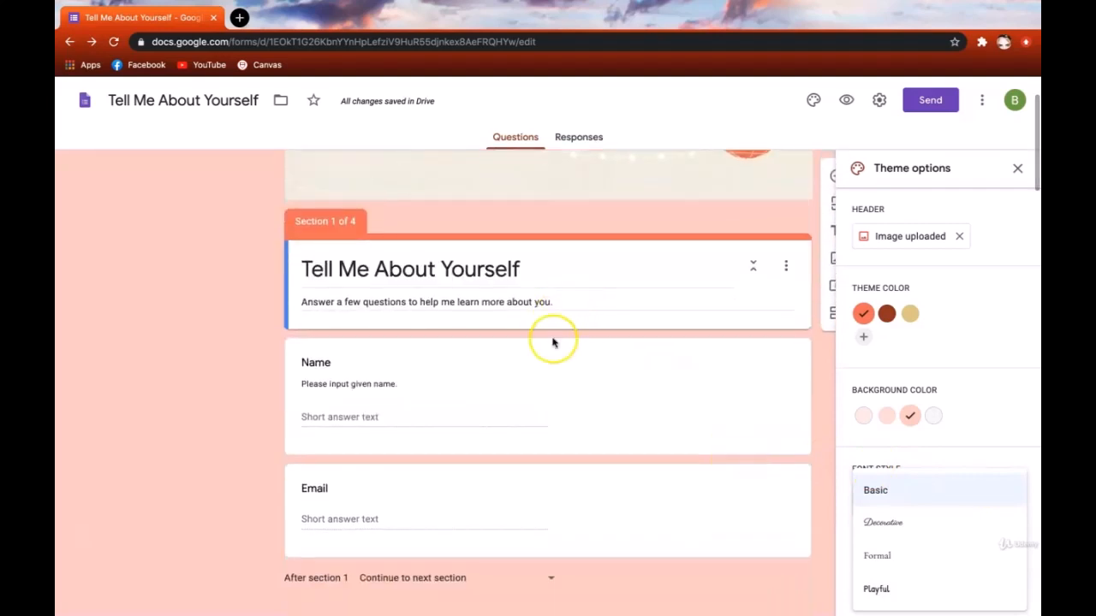
click(890, 531)
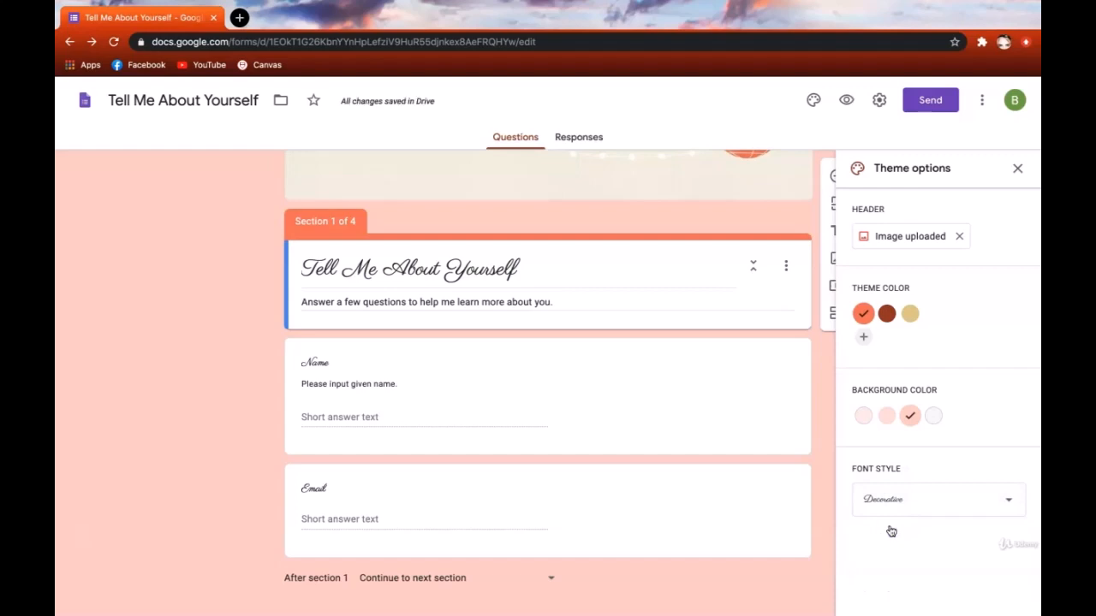
click(961, 499)
click(989, 532)
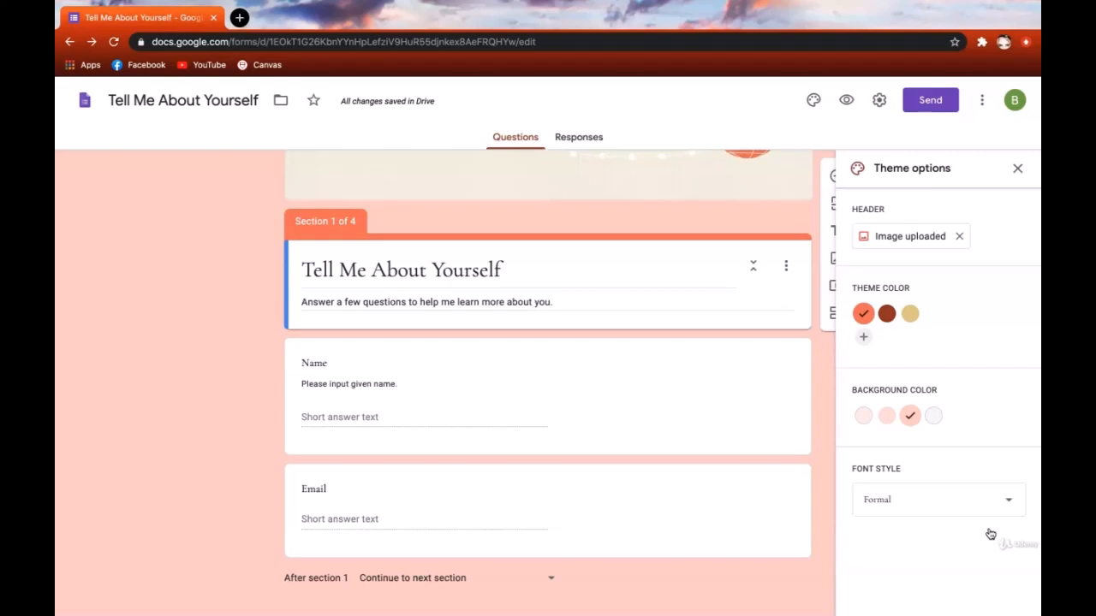
click(1002, 502)
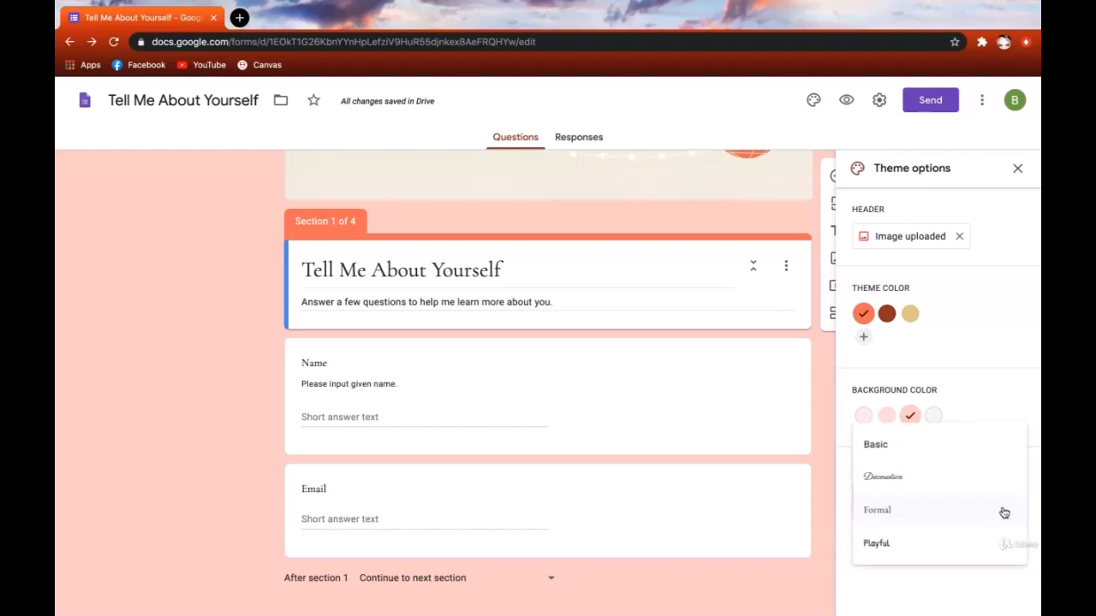
click(1003, 541)
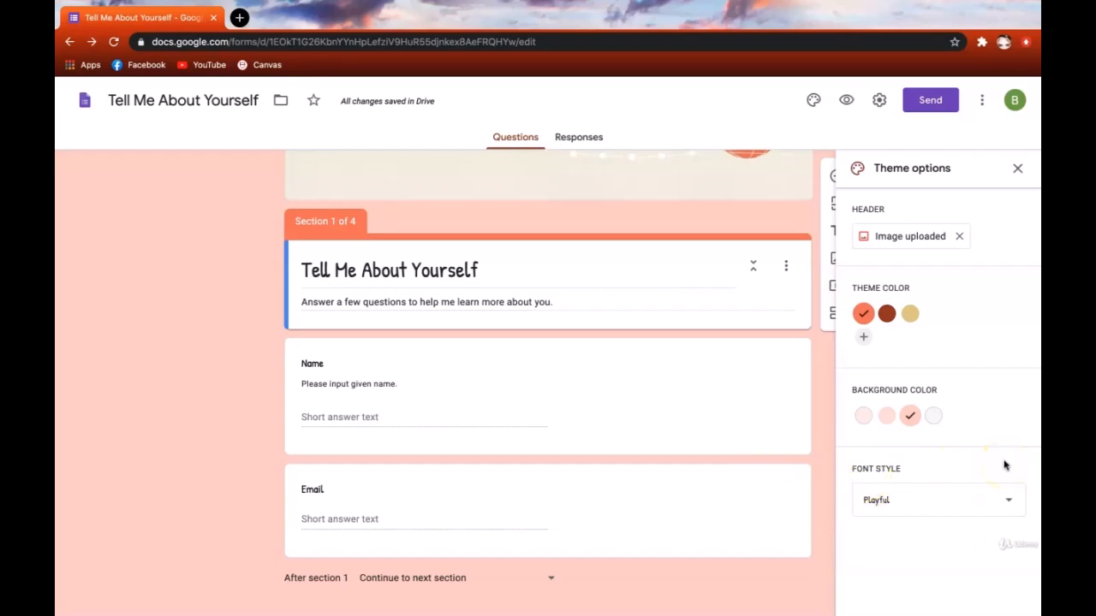
- Close the theme settings and open the respondent preview
click(1017, 168)
scroll(990, 310, up, 1)
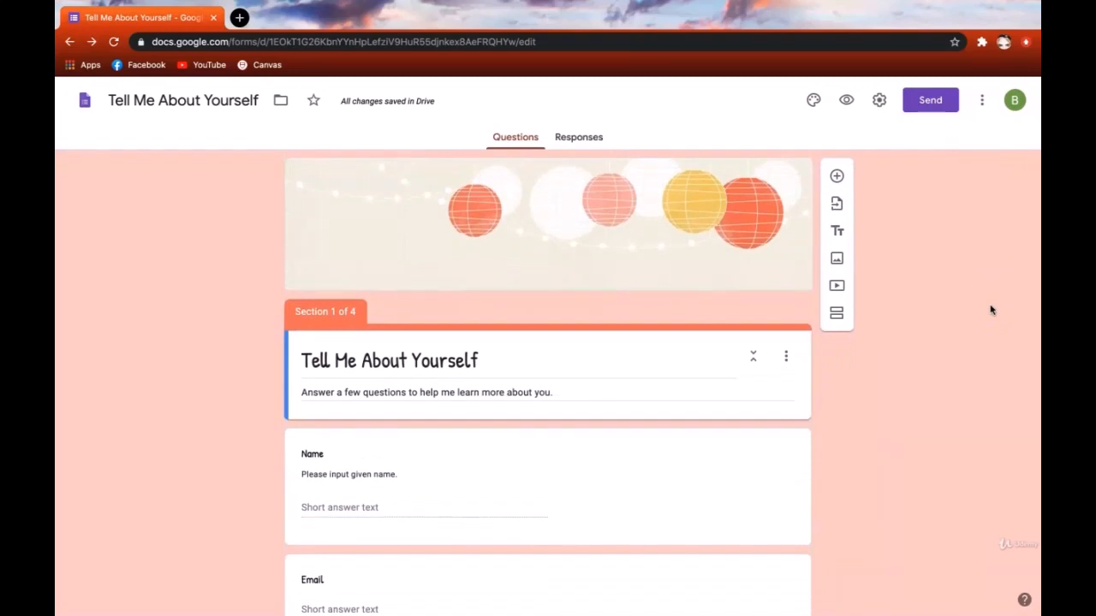
click(846, 101)
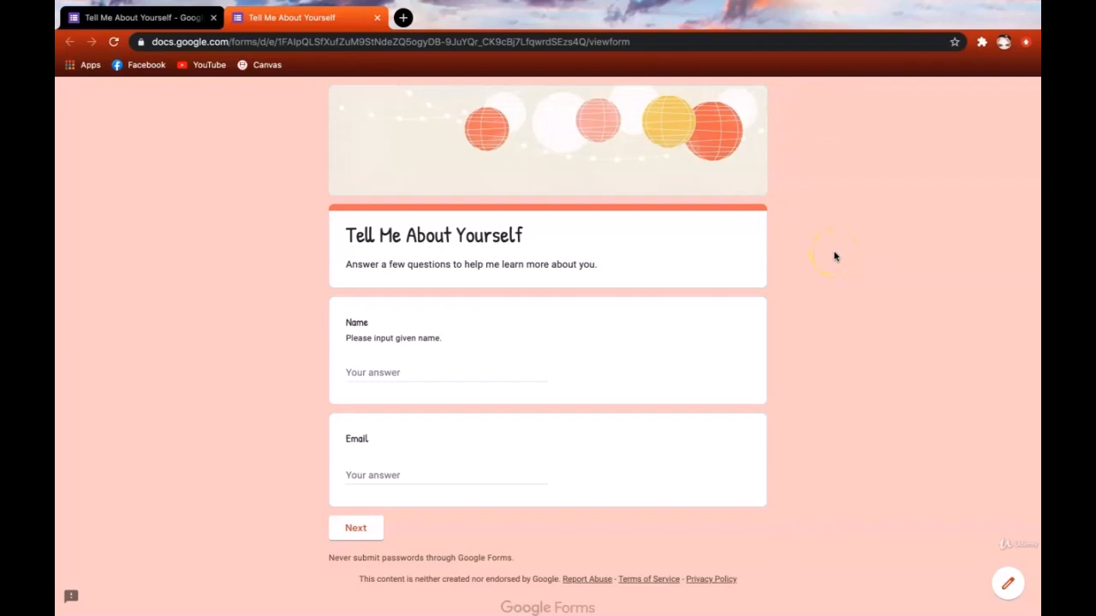
- Continue past the first page, answer No on Disney World, and reach the Favorites colour question
click(371, 535)
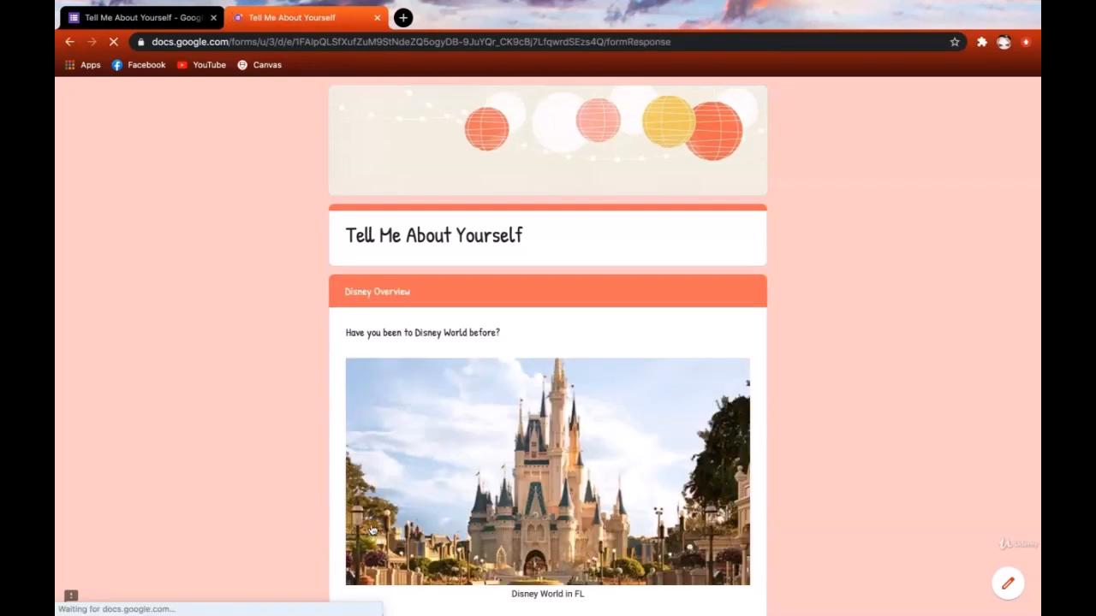
scroll(372, 530, down, 2)
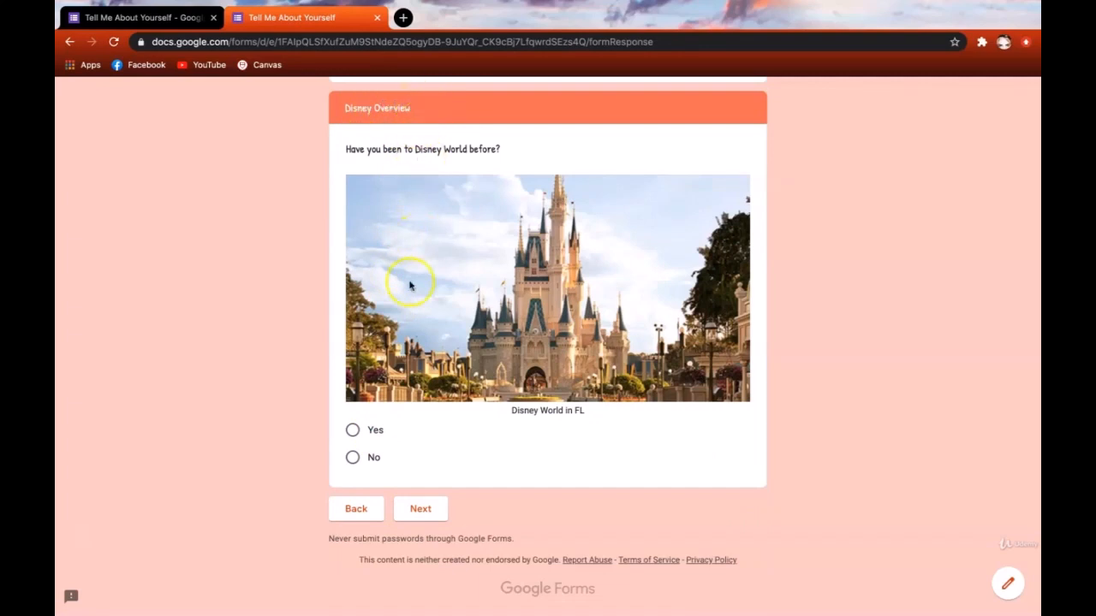
click(354, 429)
click(354, 458)
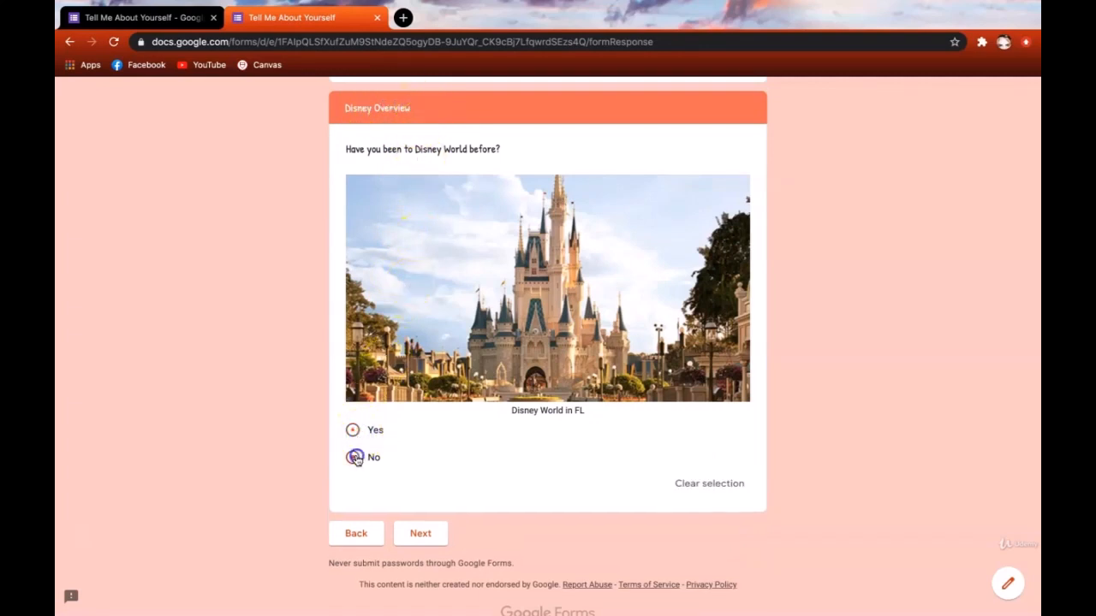
click(413, 531)
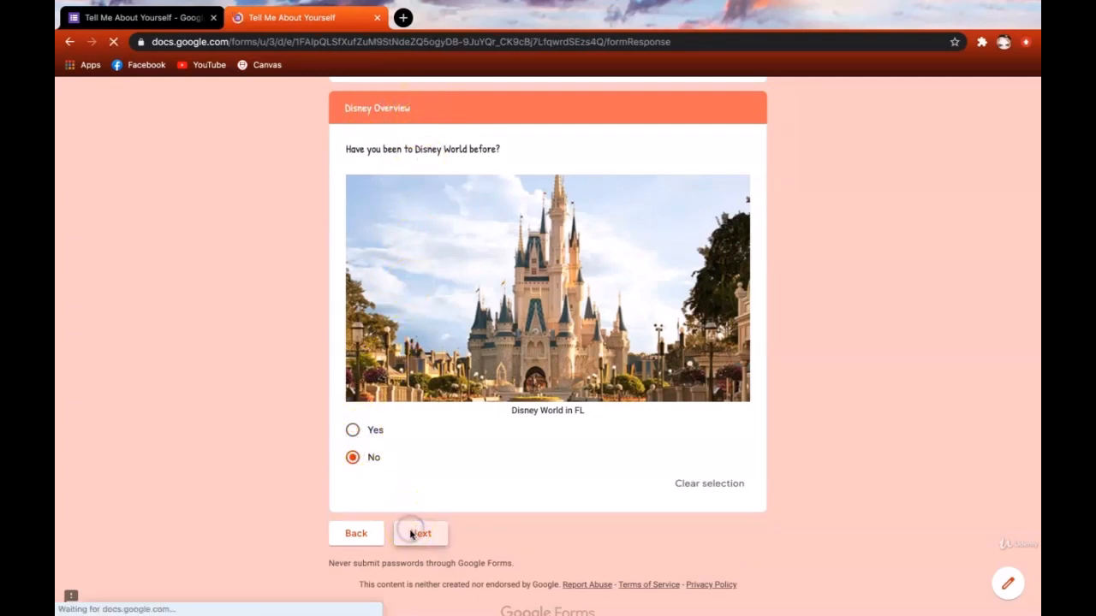
scroll(423, 540, down, 7)
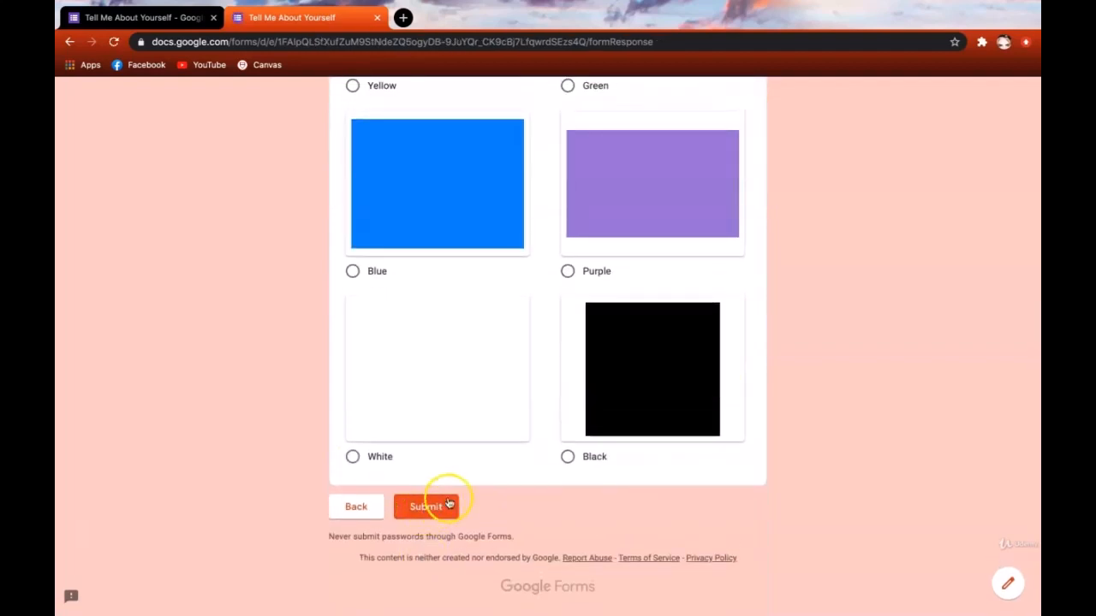
scroll(731, 481, up, 7)
scroll(728, 479, down, 1)
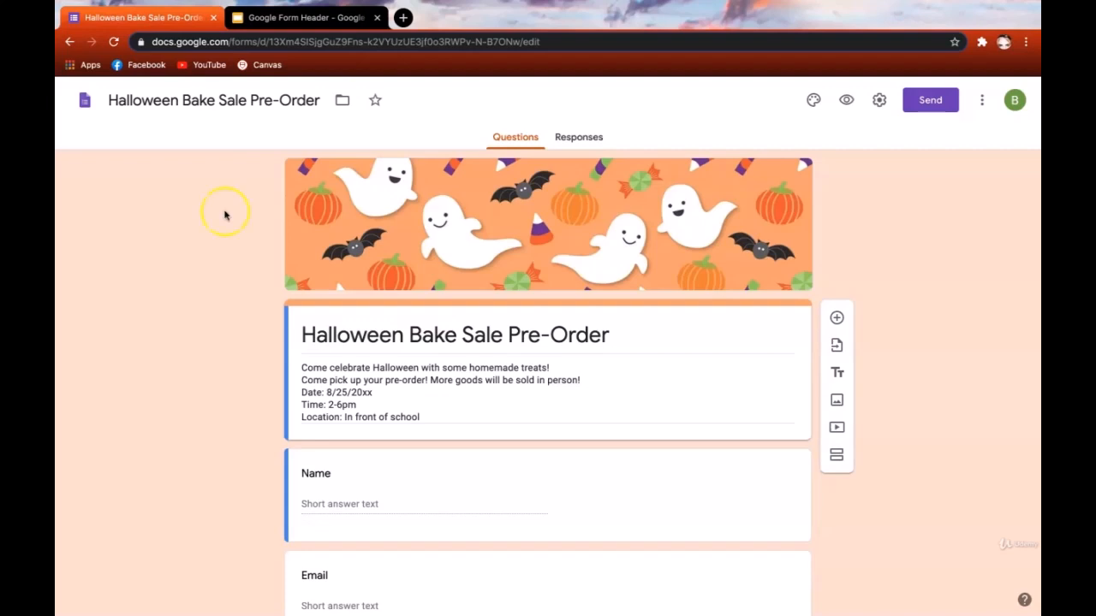
- Switch to the Google Form Header presentation in Google Slides
click(310, 18)
click(314, 26)
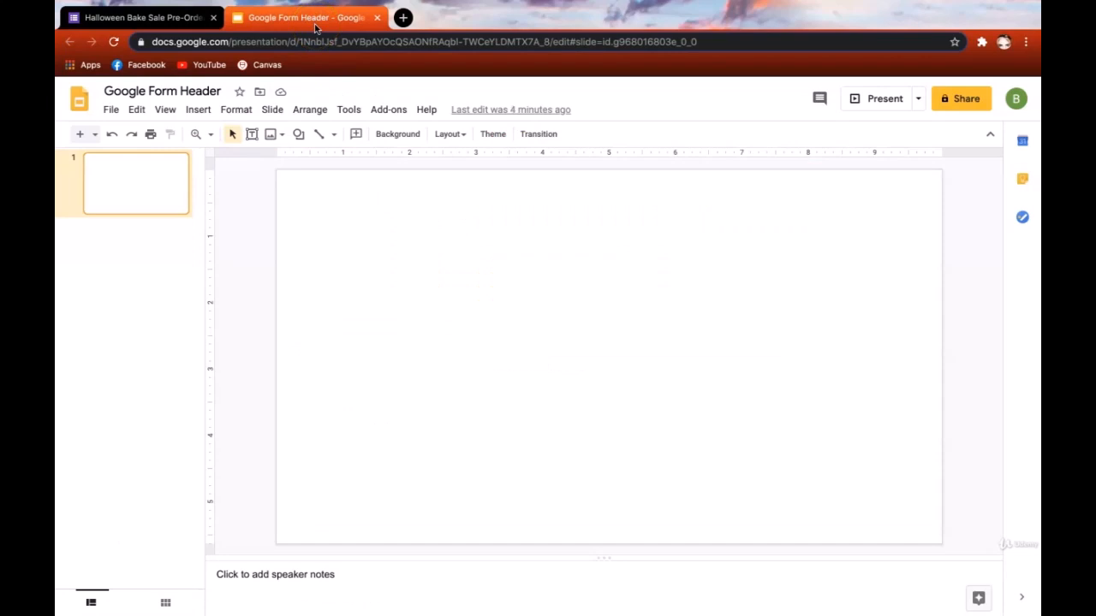
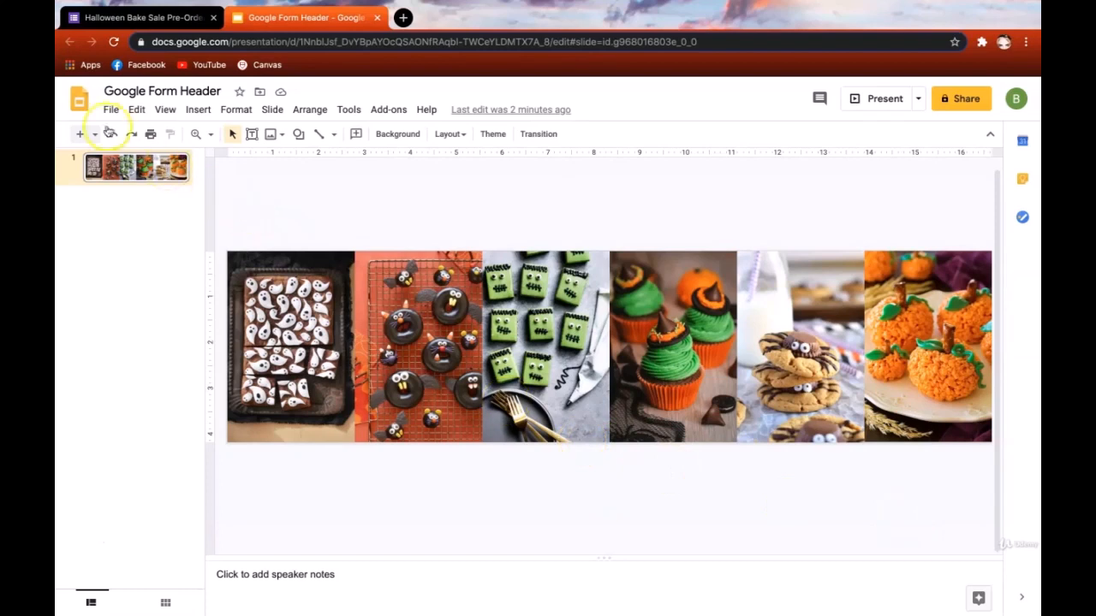
- Download the current Halloween treats header slide as a PNG image
click(110, 111)
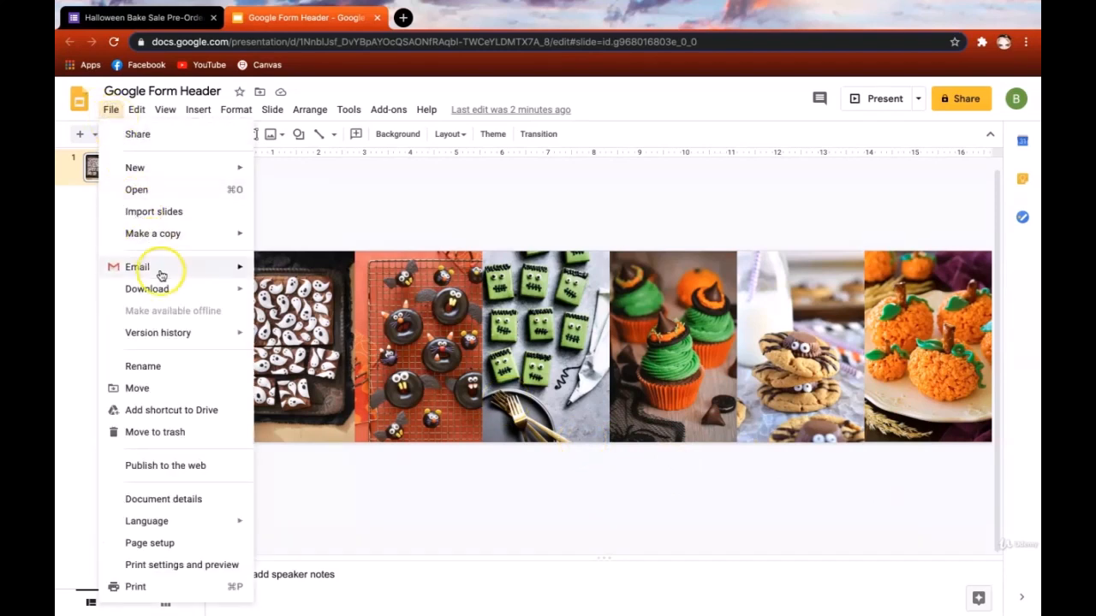
mouse_move(158, 289)
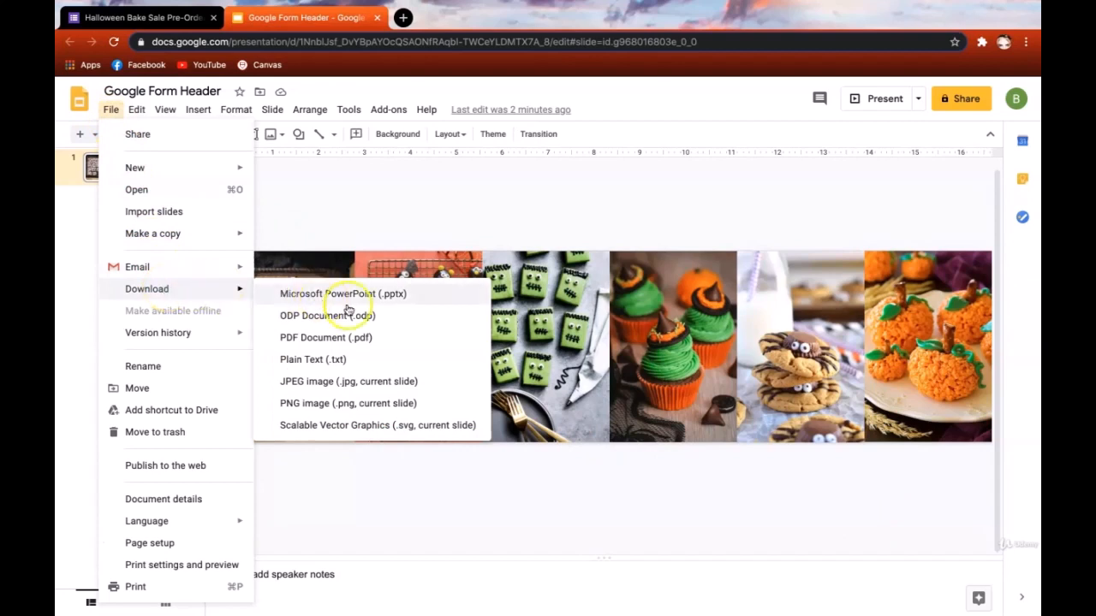
click(452, 412)
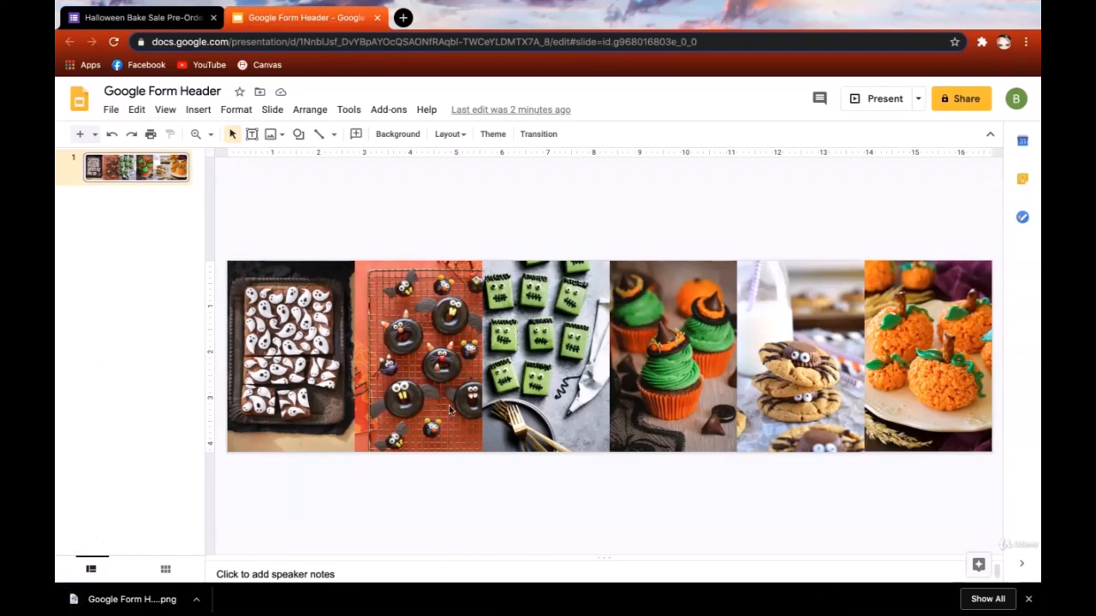
- Remove the existing header image from the Halloween Bake Sale Pre-Order form's theme
click(138, 19)
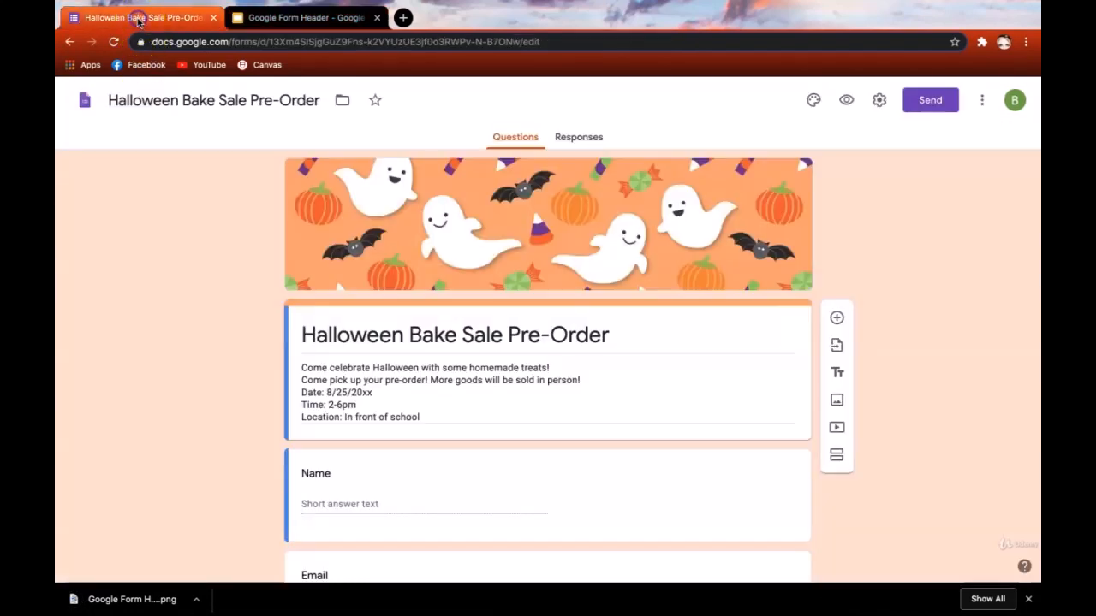
click(815, 101)
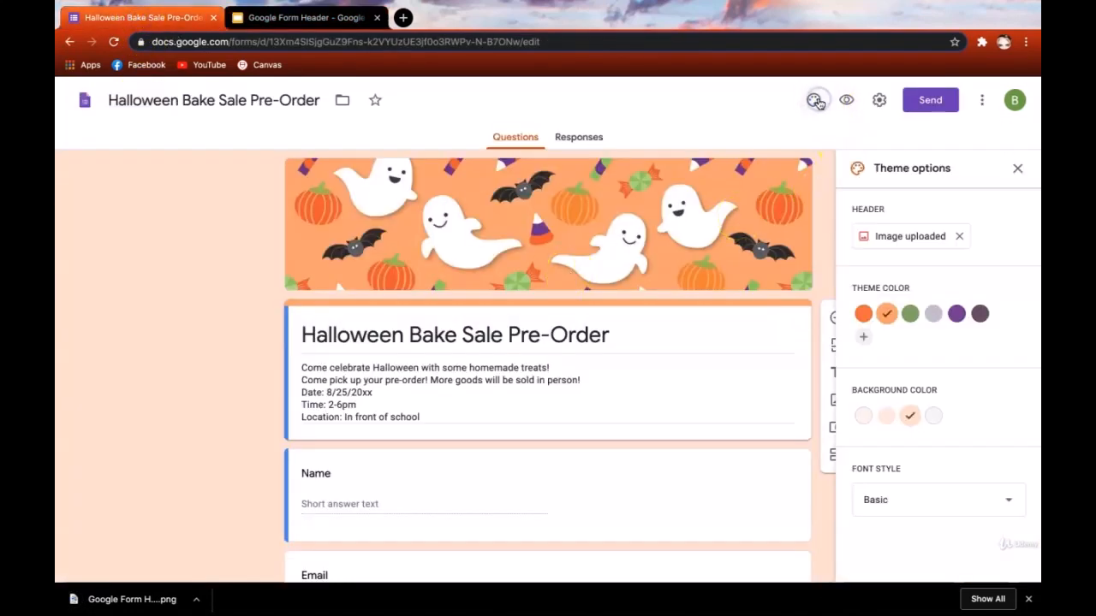
click(958, 237)
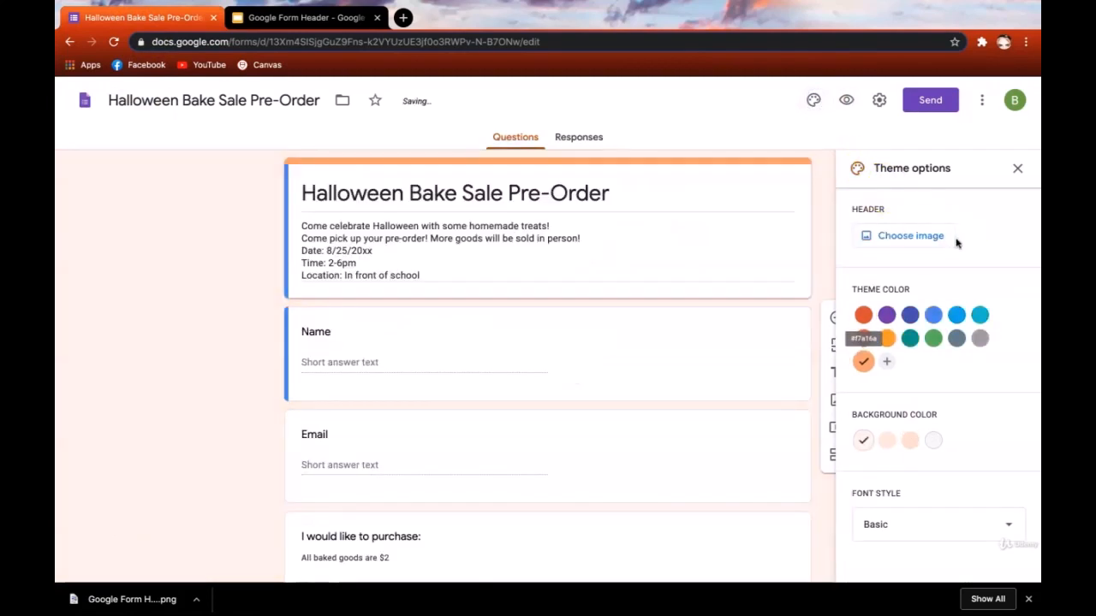
- Upload Google Form Header.png as the new photo-collage header image
click(921, 235)
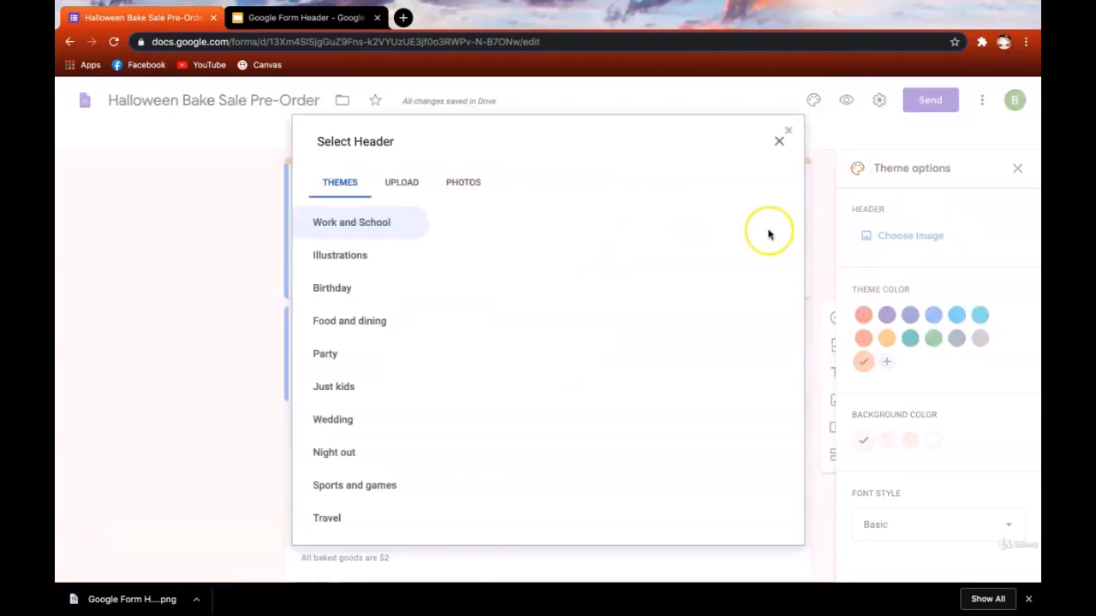
click(414, 187)
click(546, 415)
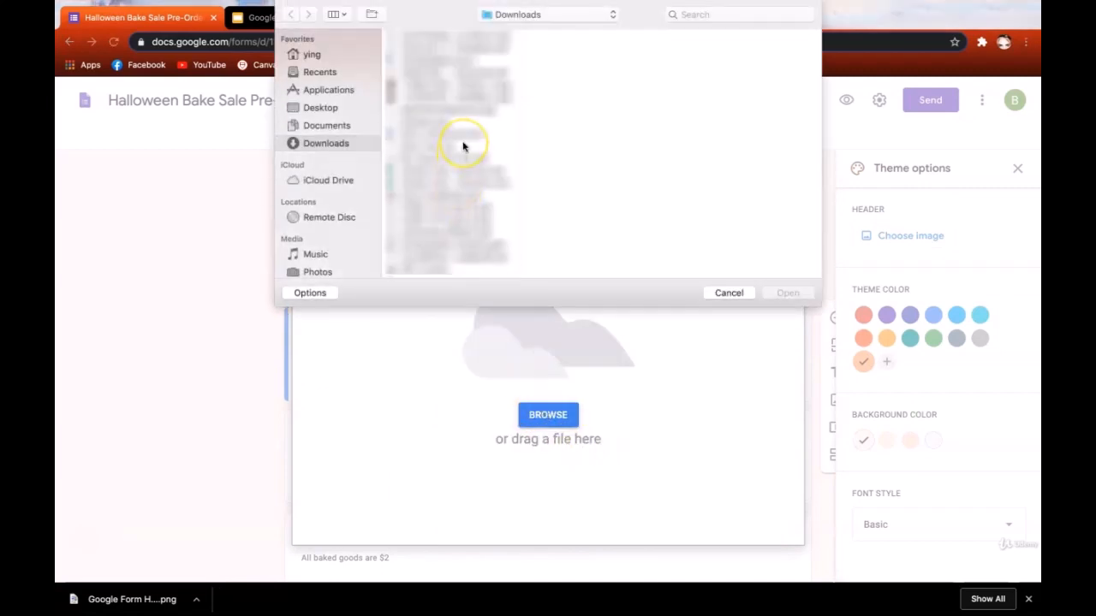
click(458, 183)
click(786, 293)
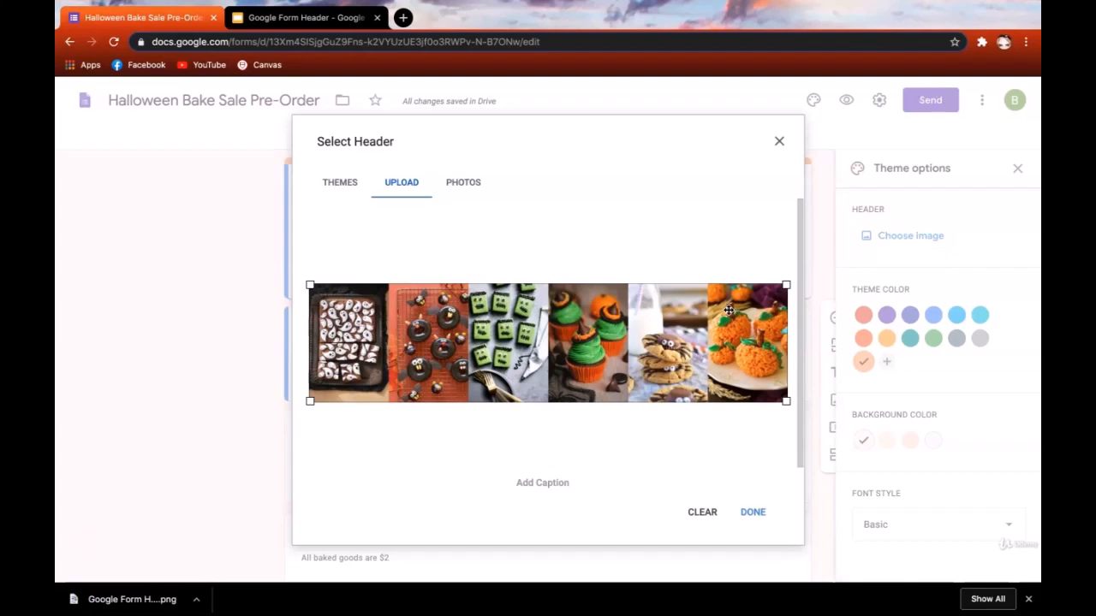
click(755, 511)
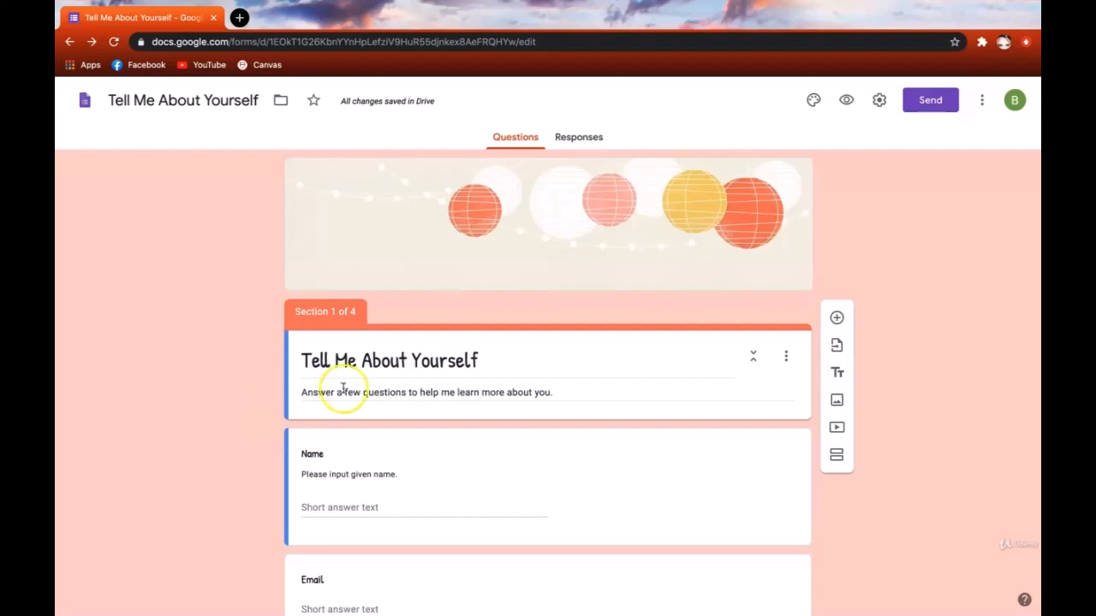
- Turn on Collect email addresses in the General settings, save, and check the new Email field
click(878, 102)
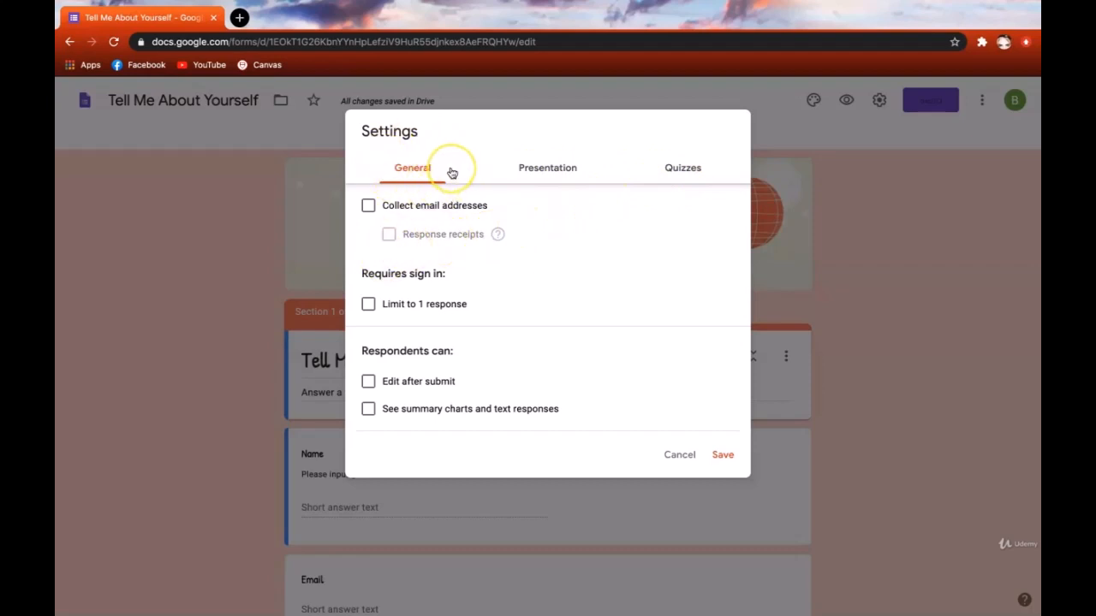
click(368, 208)
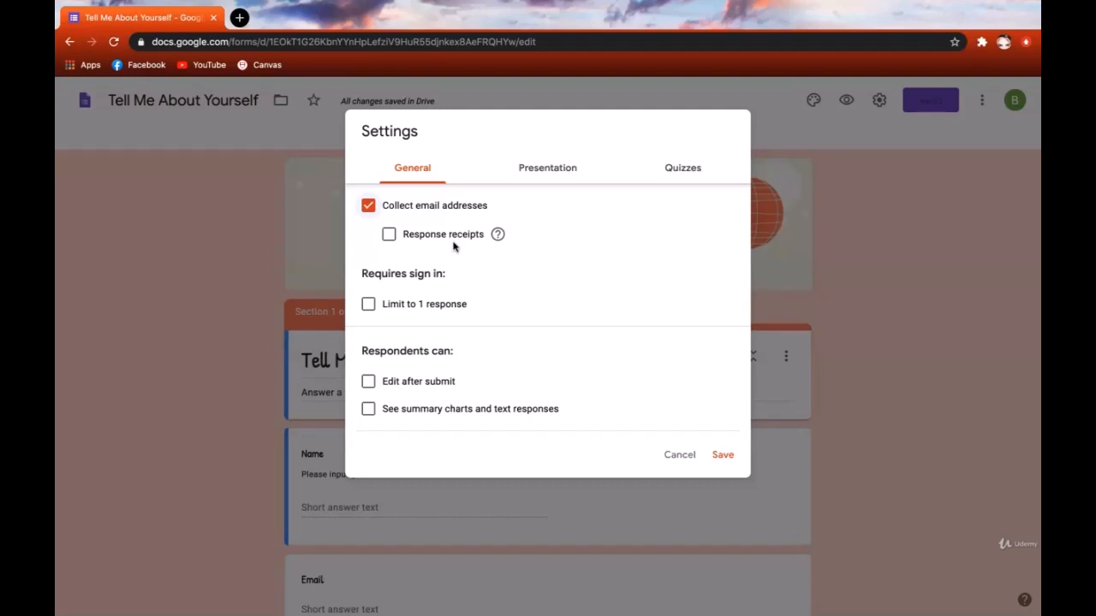
click(720, 454)
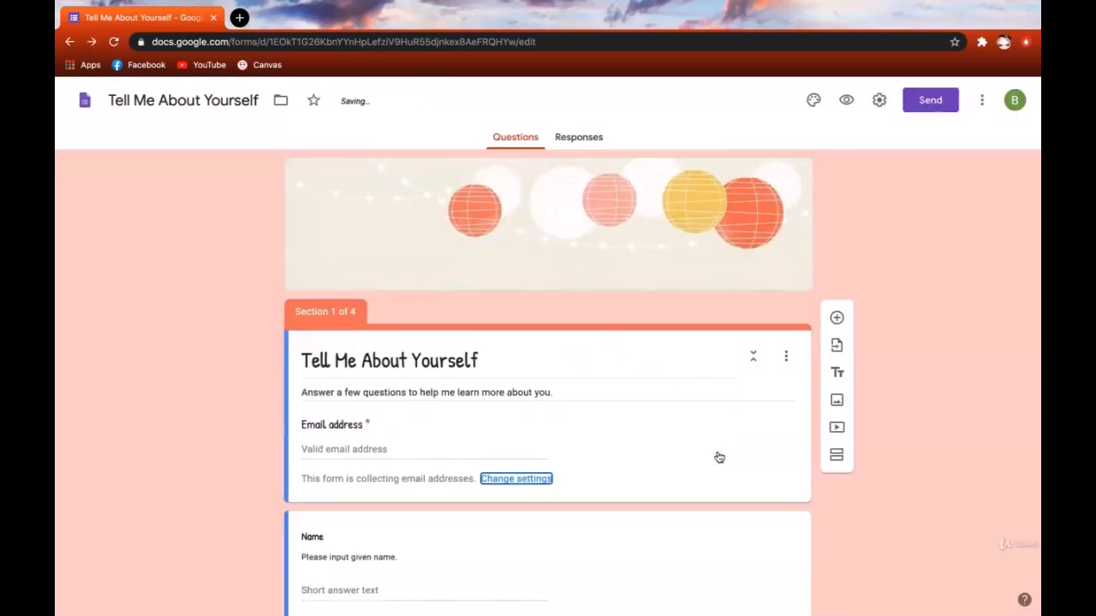
scroll(414, 463, down, 1)
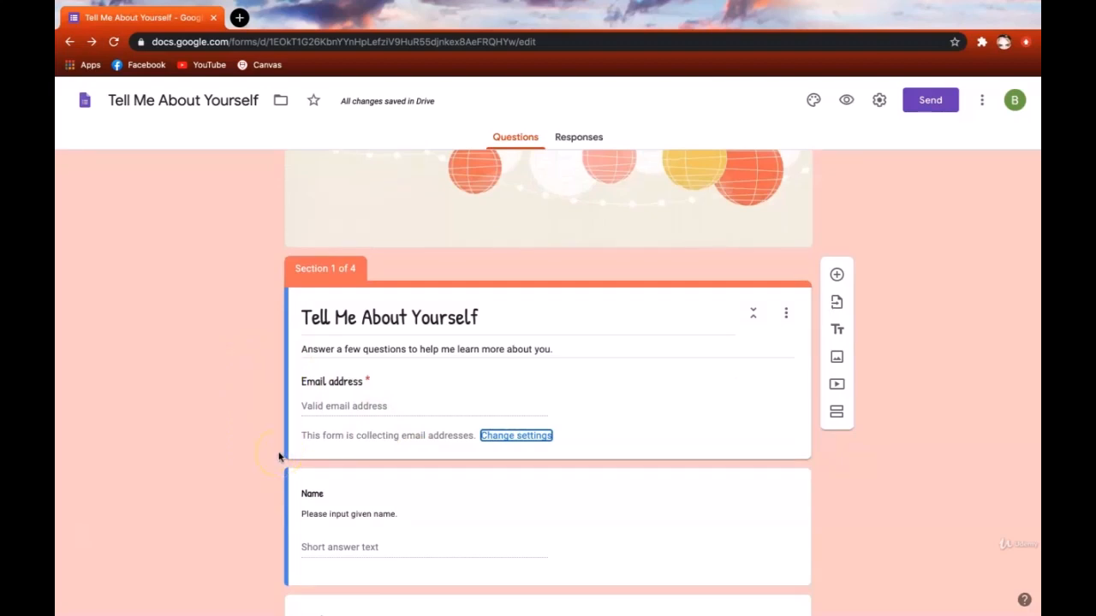
scroll(279, 457, down, 3)
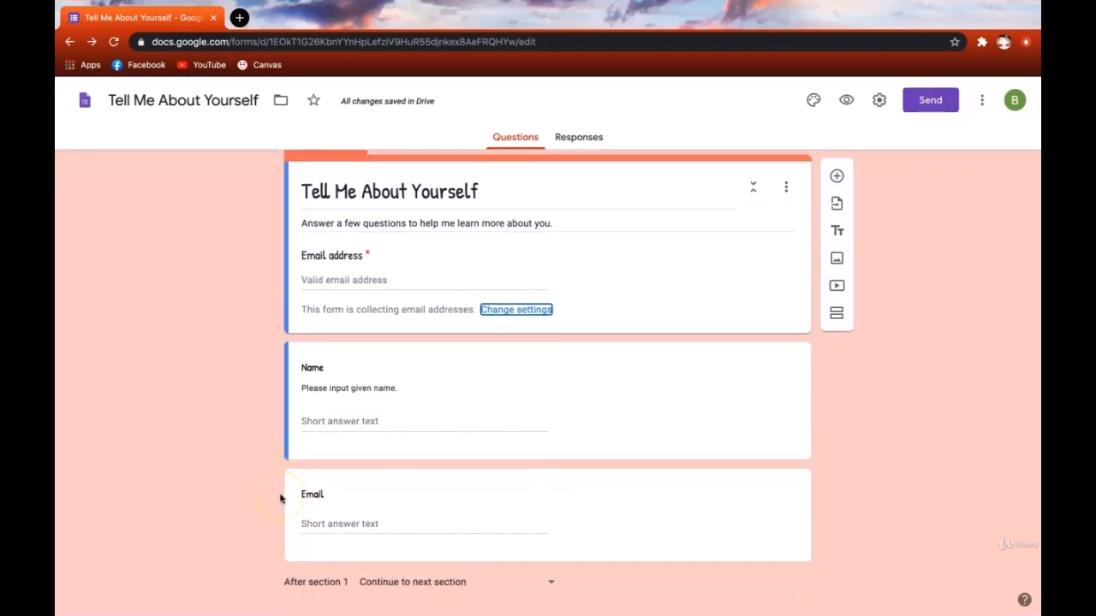
scroll(286, 492, up, 4)
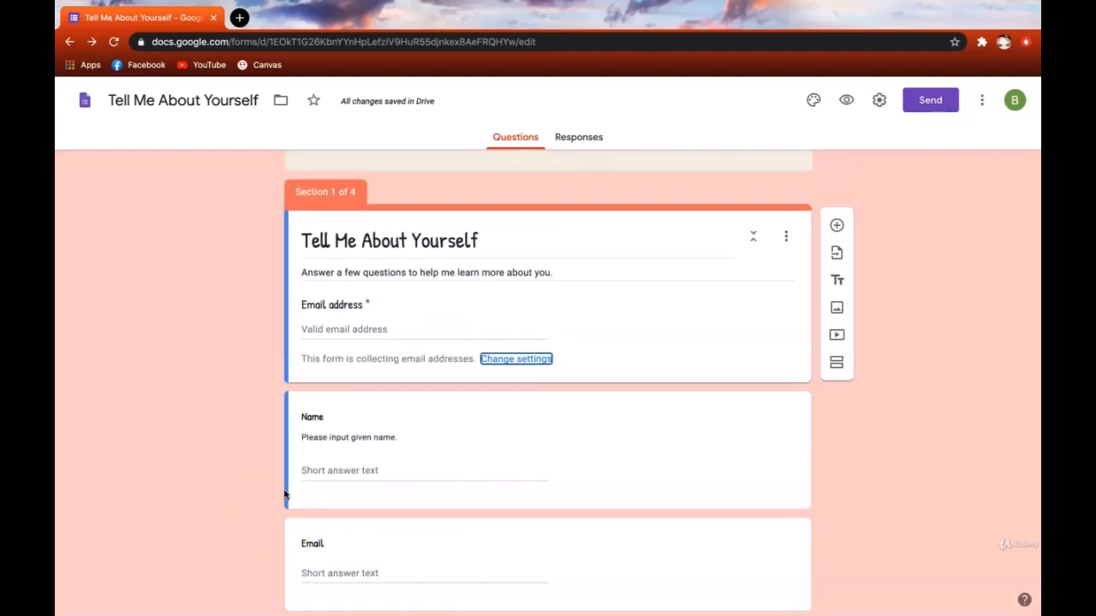
- Turn off email collection, leave Limit to 1 response off, and enable Edit after submit
click(879, 101)
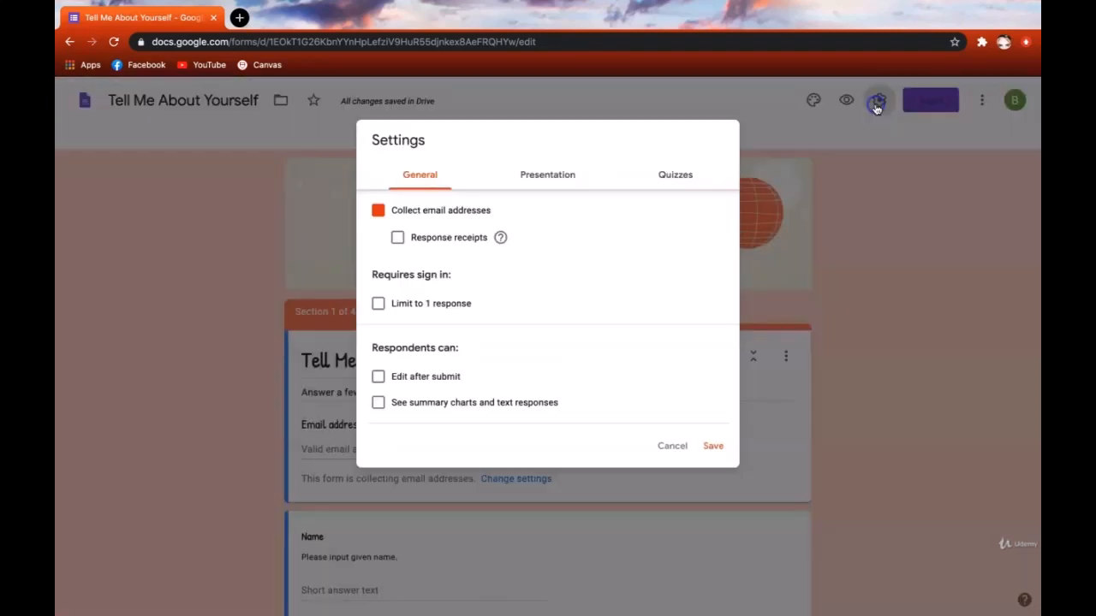
click(368, 206)
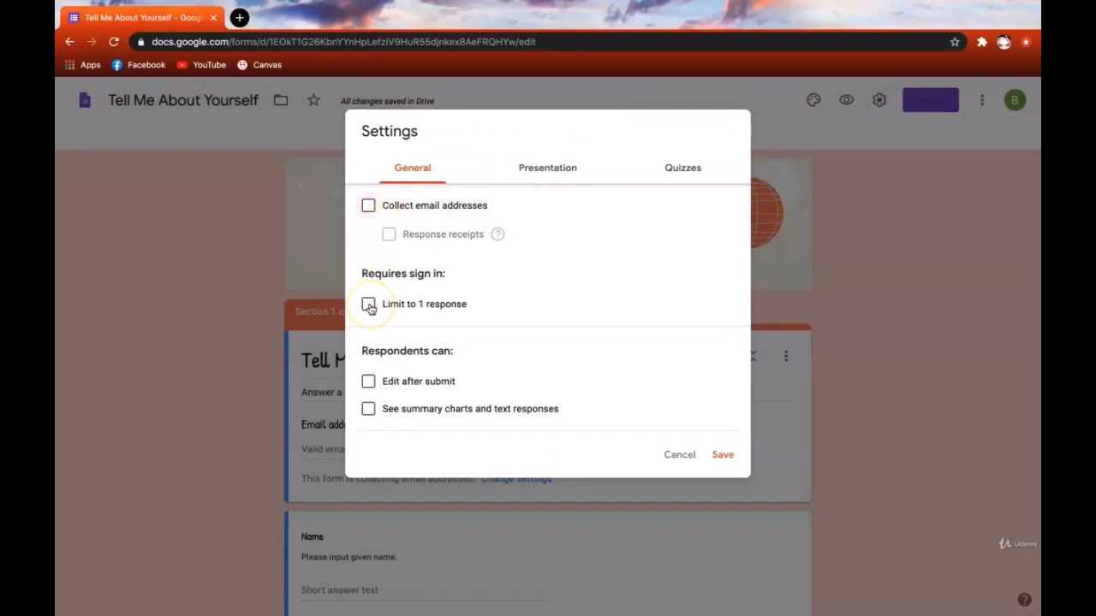
click(369, 305)
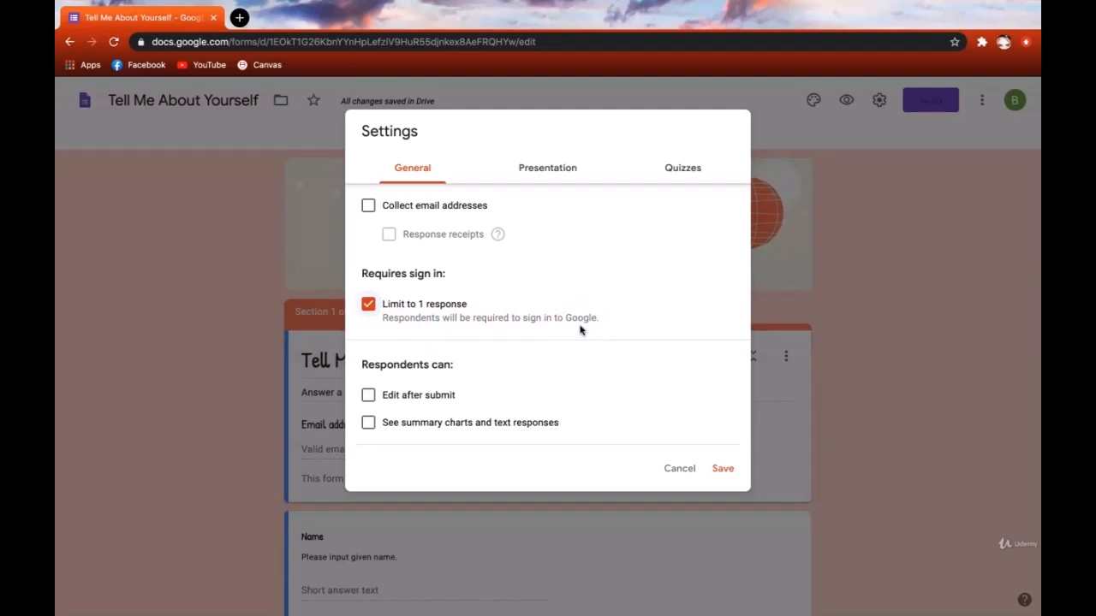
click(368, 303)
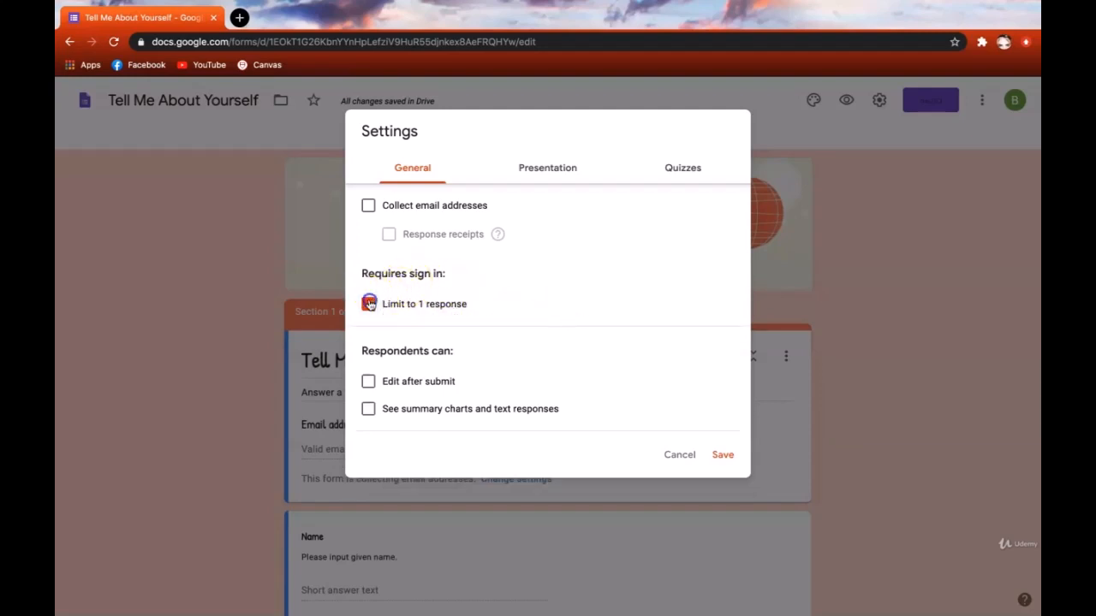
click(368, 381)
- Turn on Show progress bar in the Presentation settings
click(540, 170)
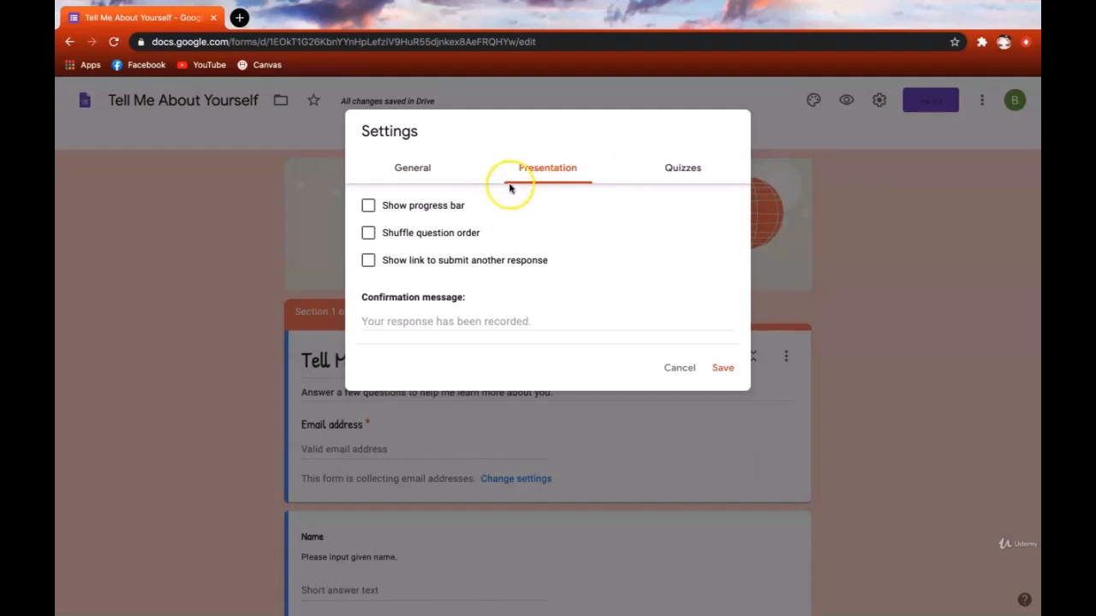
click(445, 211)
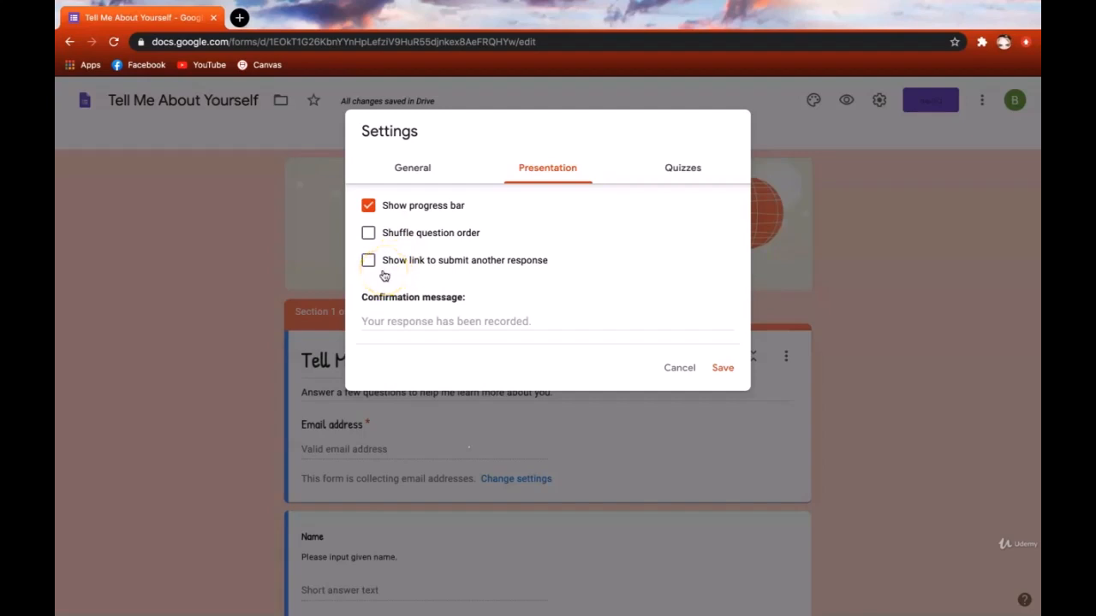
- Turn on Show link to submit another response
click(382, 272)
- Enter the confirmation message 'Thank you for taking the time to answer a few questions about yourself.'
click(397, 320)
text(Thank you for taking the time to answer a few questions)
key(BackSpace)
key(BackSpace)
key(BackSpace)
key(BackSpace)
key(BackSpace)
text(stions about yourself.)
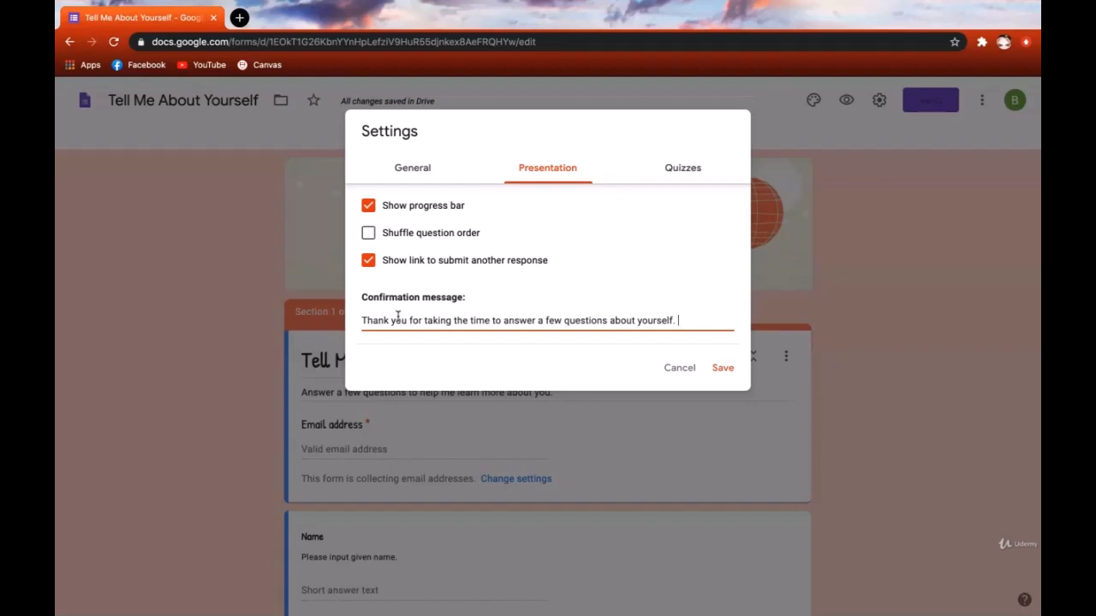
- Review the Quizzes, General and Presentation settings tabs, then save the settings
click(696, 168)
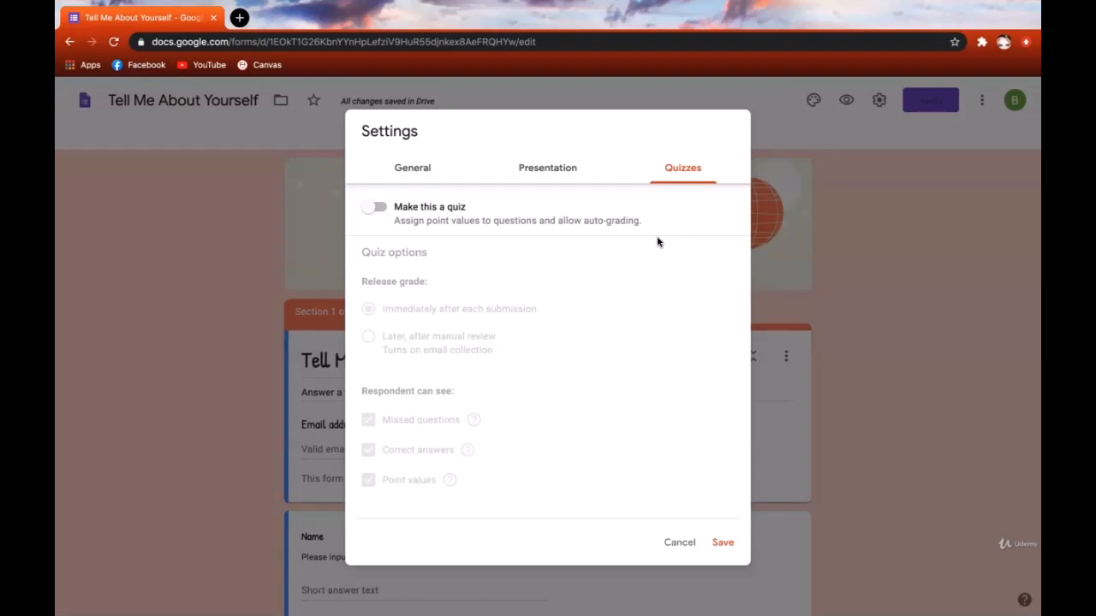
click(577, 170)
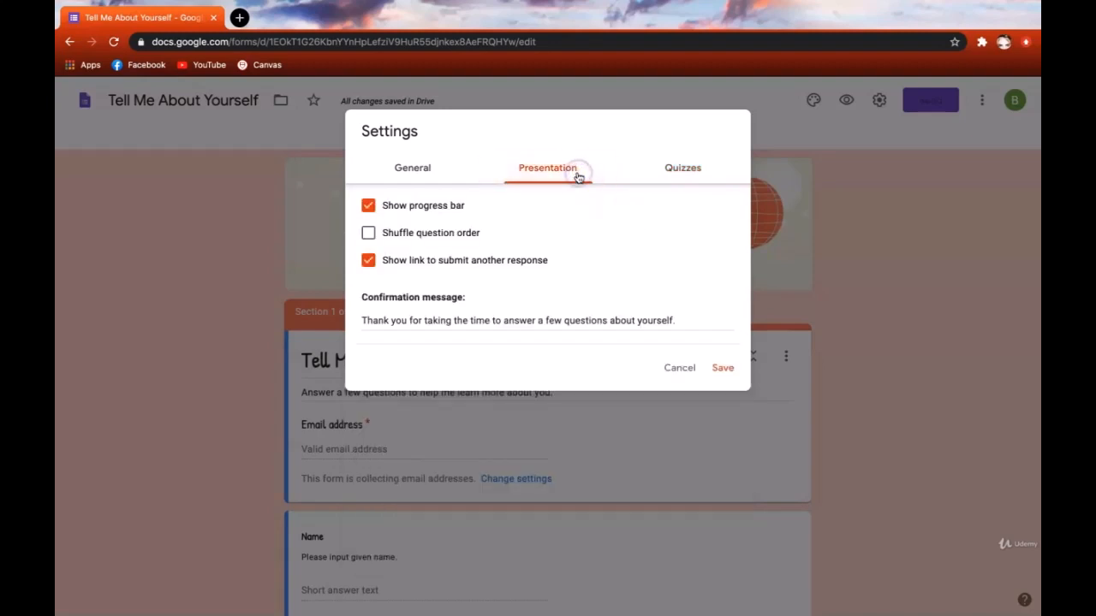
click(441, 170)
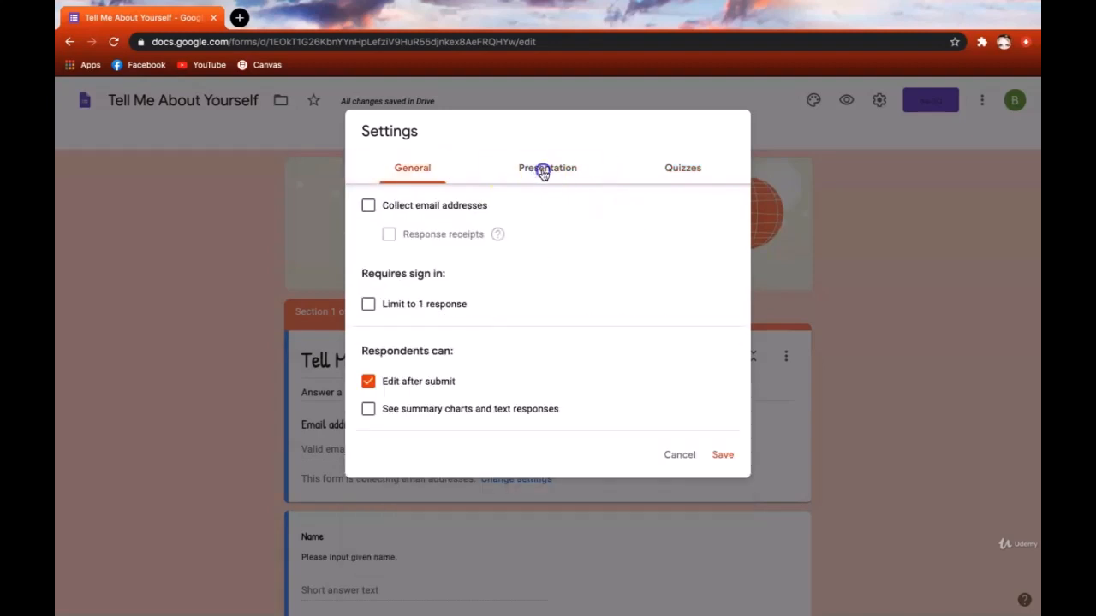
click(542, 173)
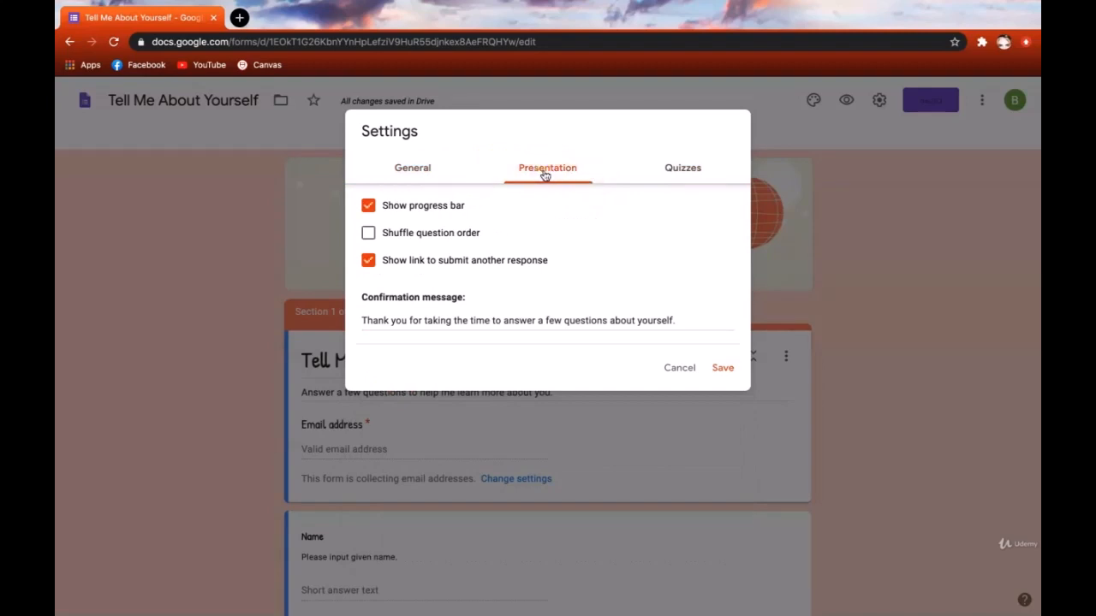
click(722, 370)
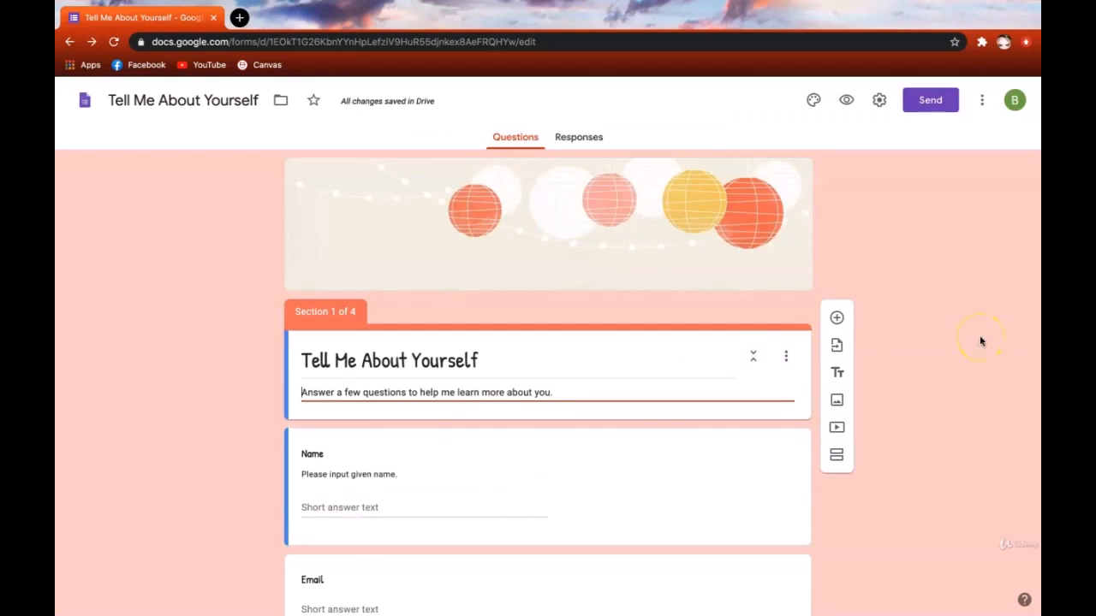
- Preview the form, advance through Disney Overview, Disney Specifics and favourite-colour pages, and submit
click(846, 100)
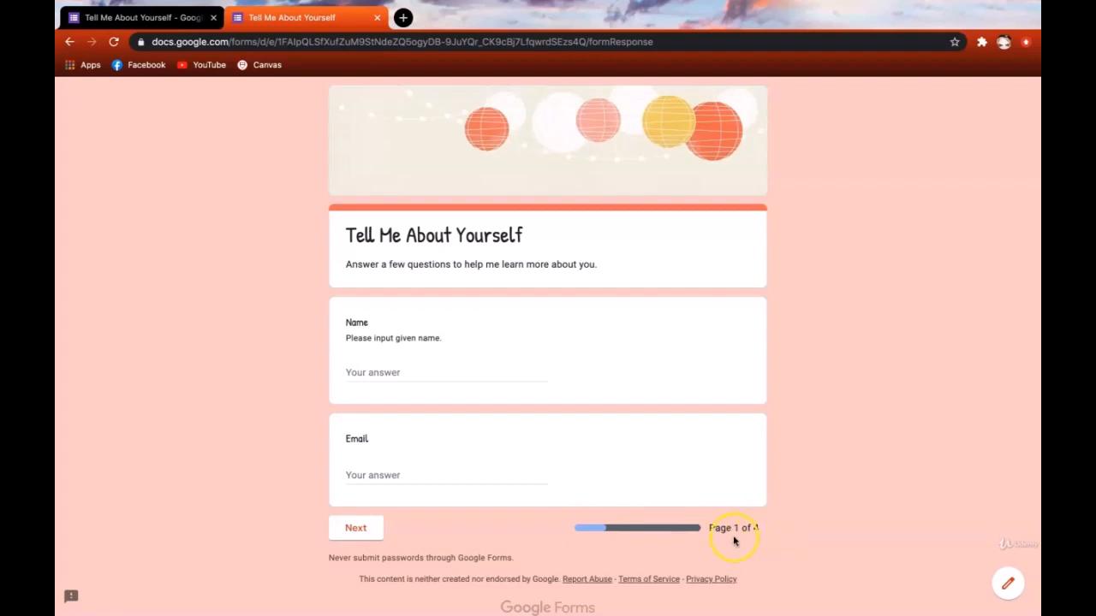
click(362, 528)
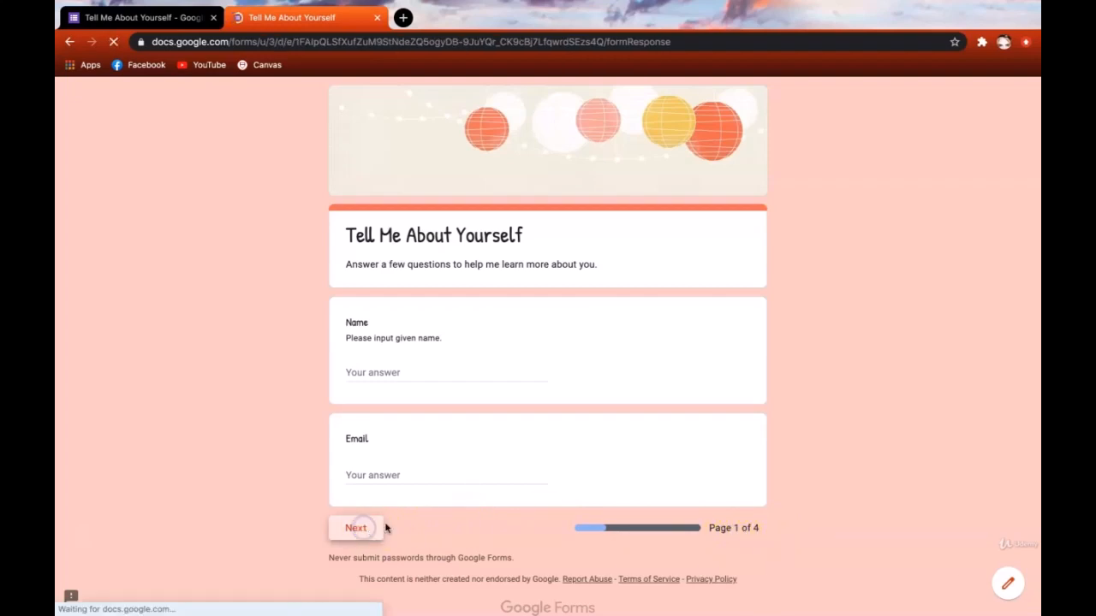
scroll(597, 503, down, 2)
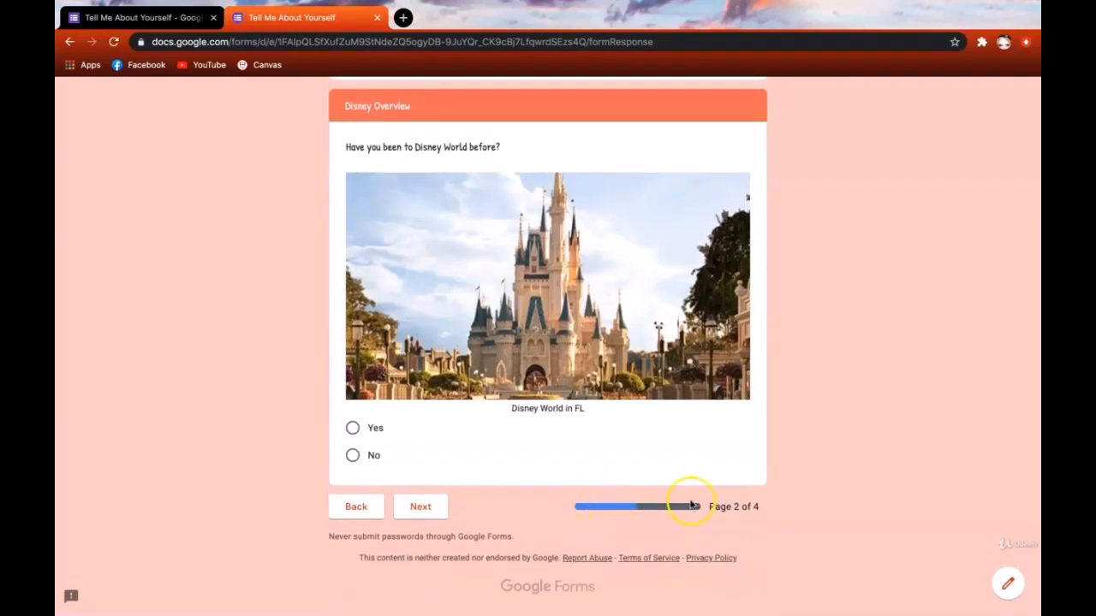
click(417, 505)
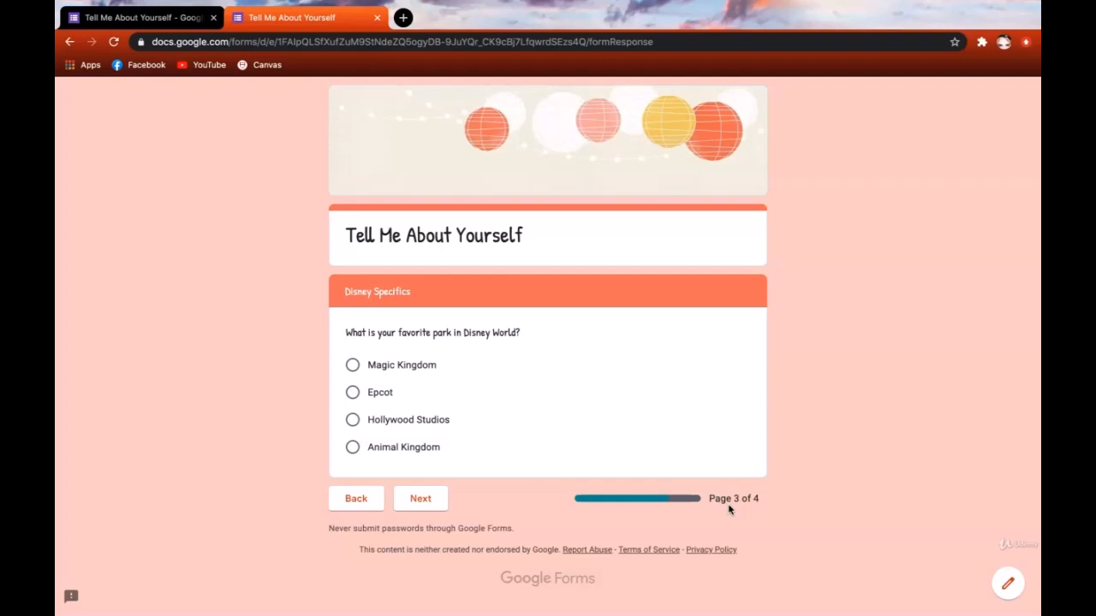
click(439, 502)
scroll(446, 519, down, 8)
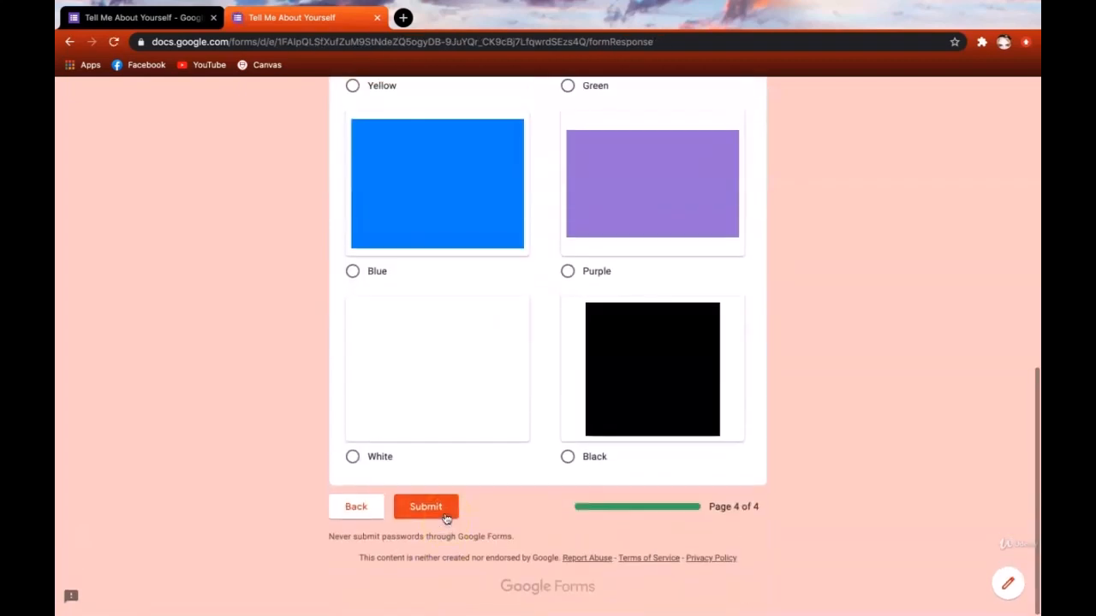
click(444, 516)
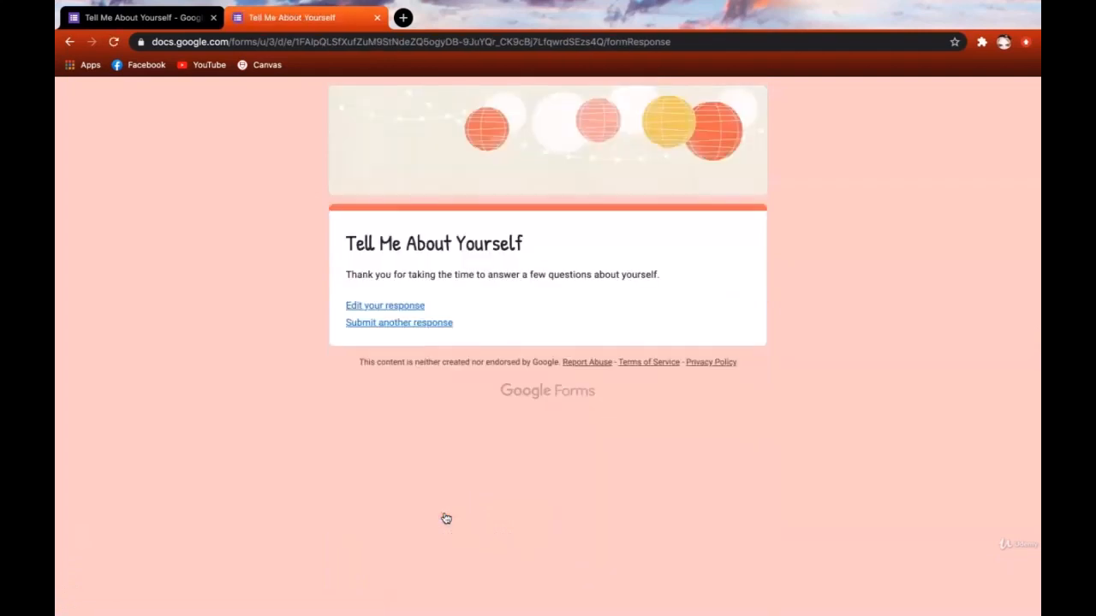
- Select the thank-you confirmation sentence, then close the confirmation tab to return to the editor
triple_click(415, 274)
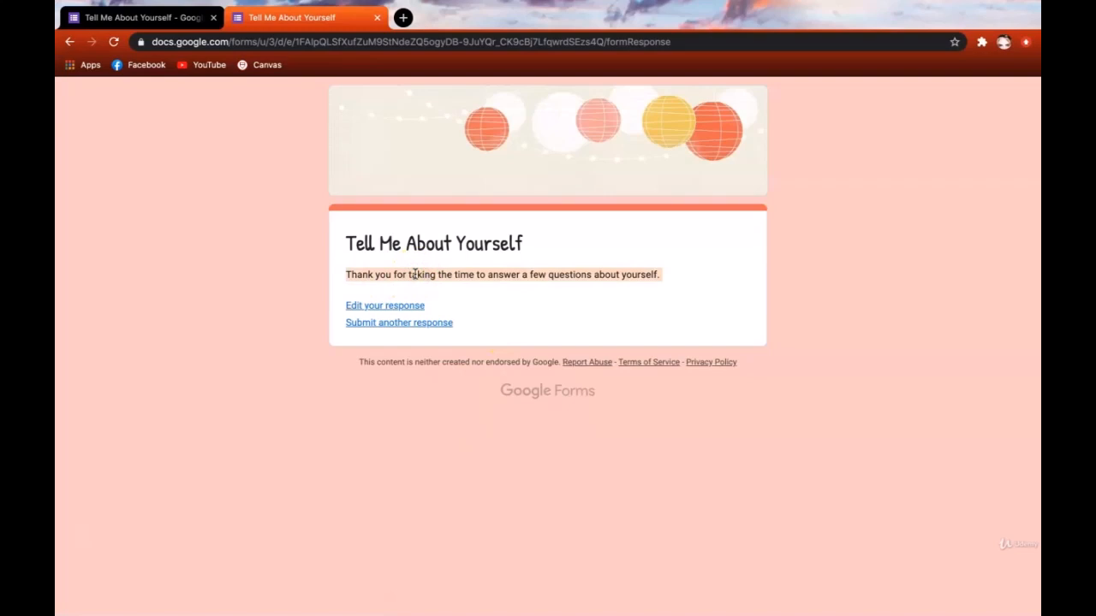
click(458, 279)
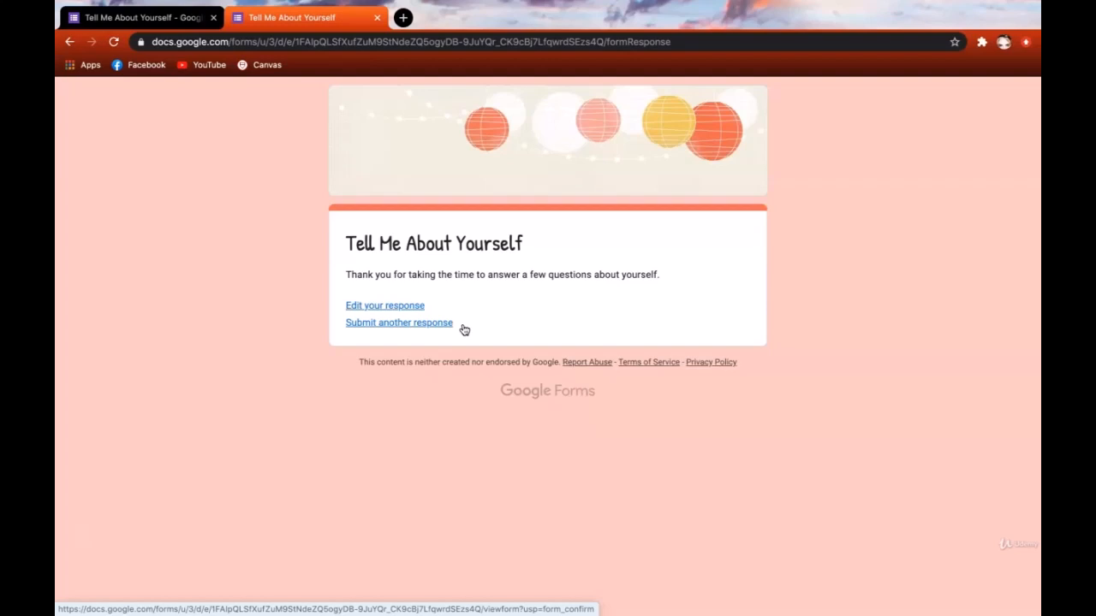
key(ctrl+w)
click(221, 330)
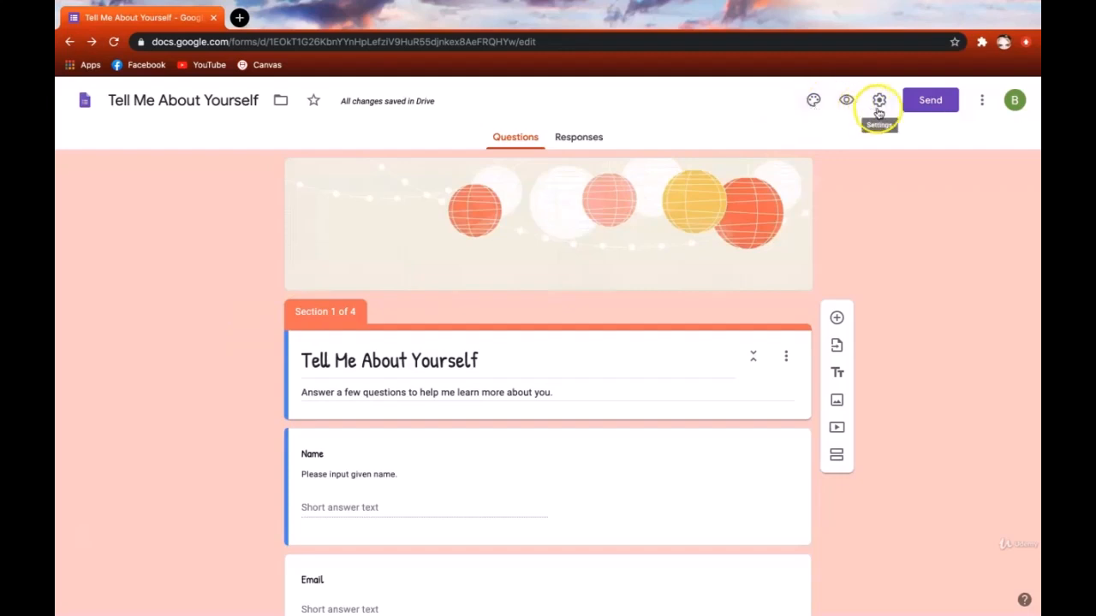
- Preview the live form, page ahead to Disney Specifics (3 of 4), then ask to edit again
click(849, 103)
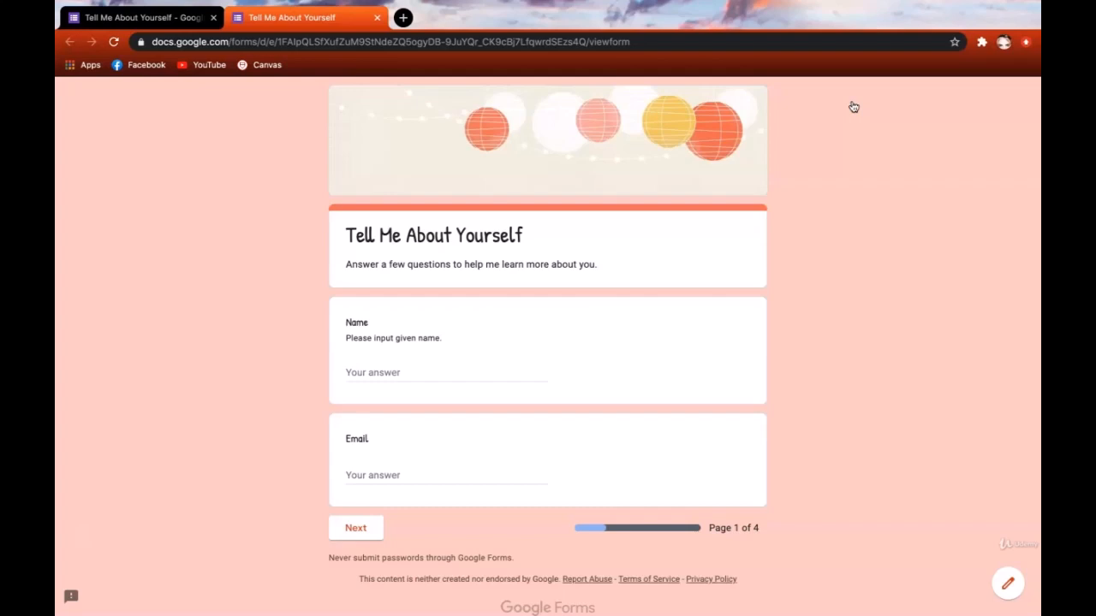
click(367, 528)
scroll(499, 516, down, 3)
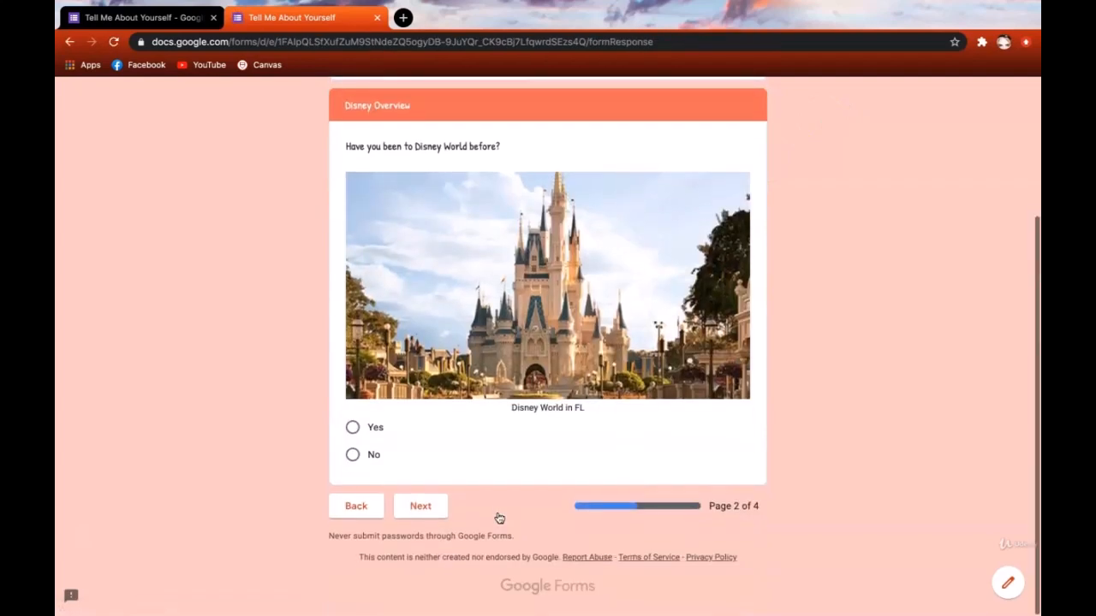
click(439, 507)
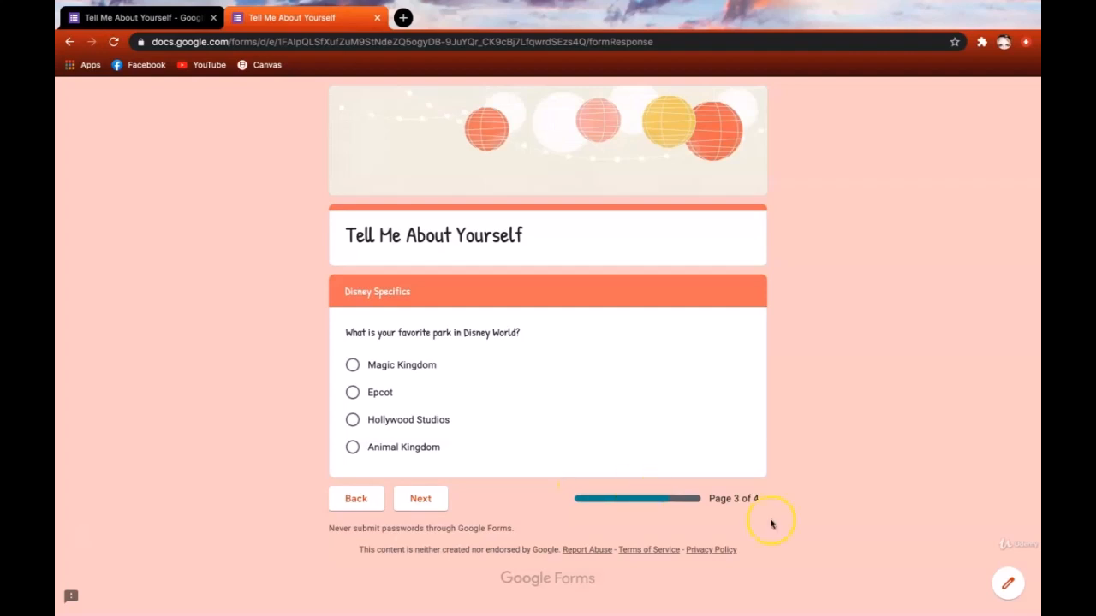
click(1011, 586)
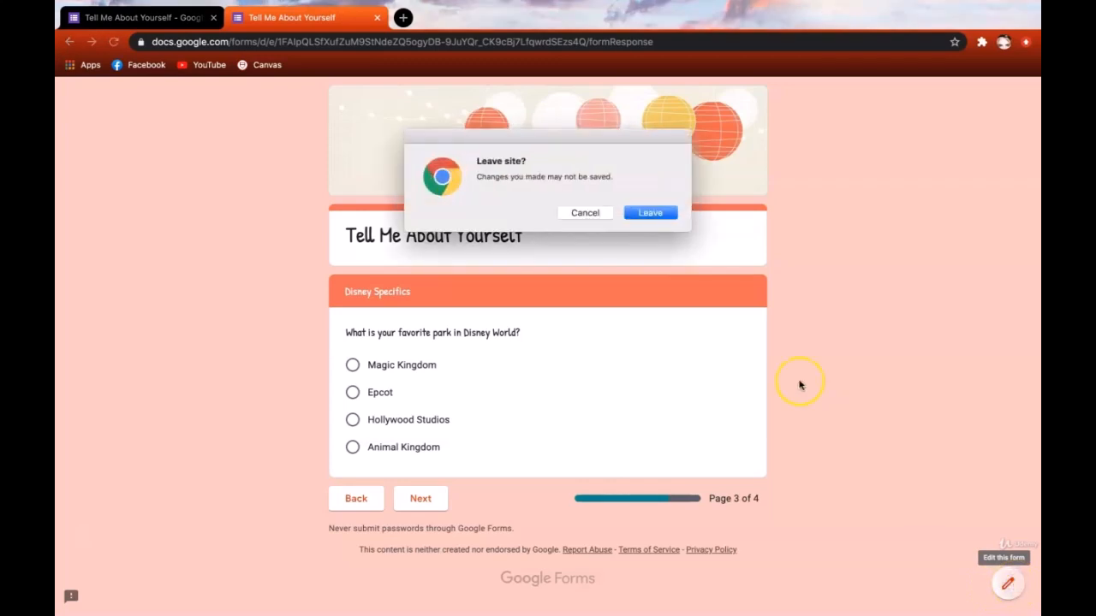
- Confirm leaving the preview, then close the duplicate form editor tab
click(649, 213)
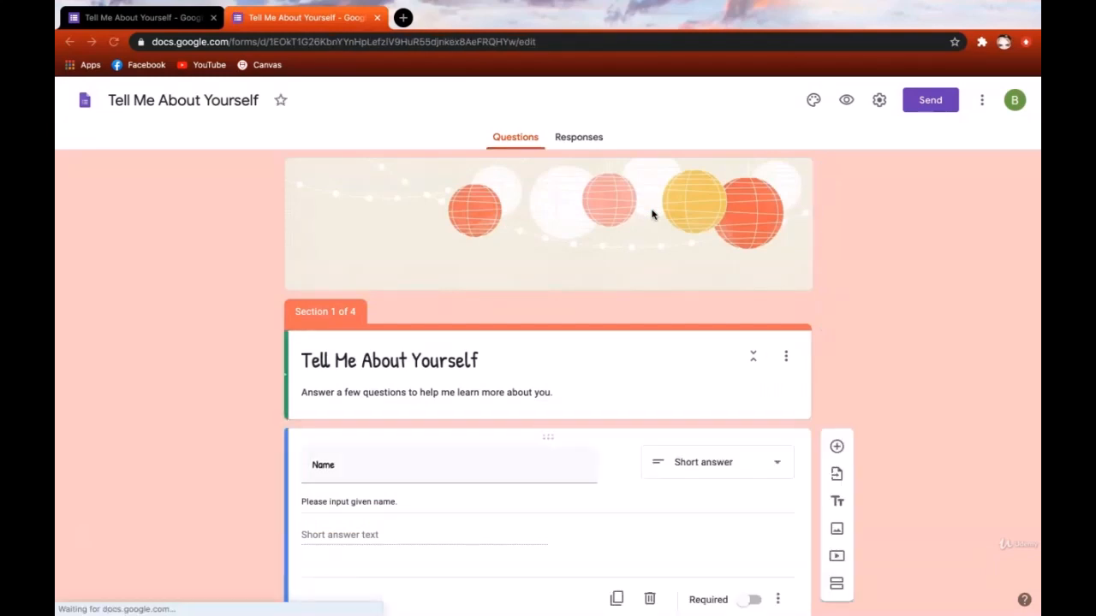
scroll(671, 339, down, 2)
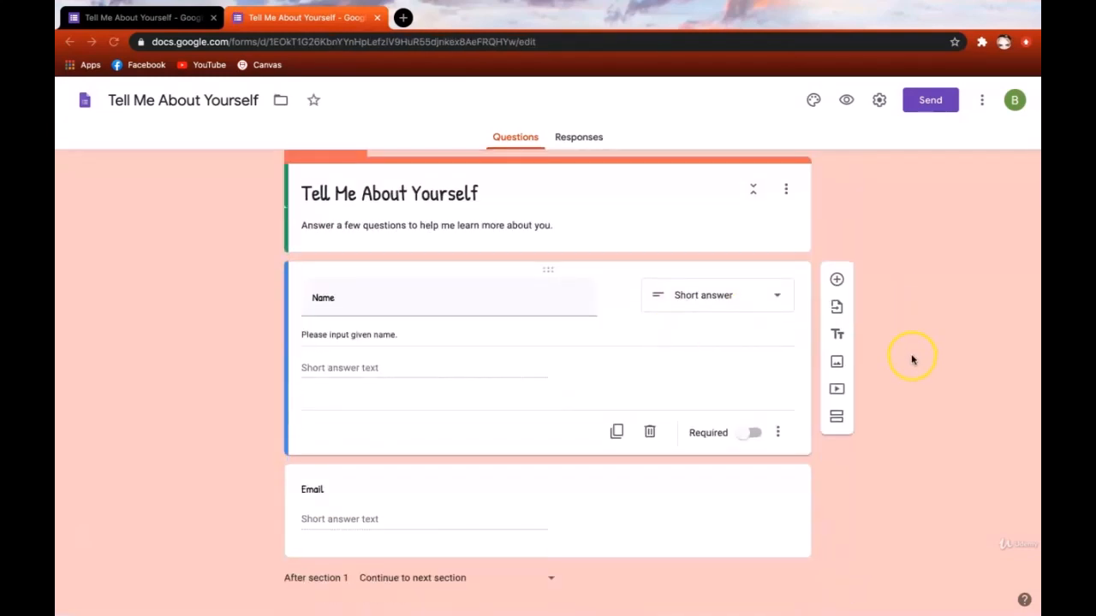
scroll(912, 359, up, 1)
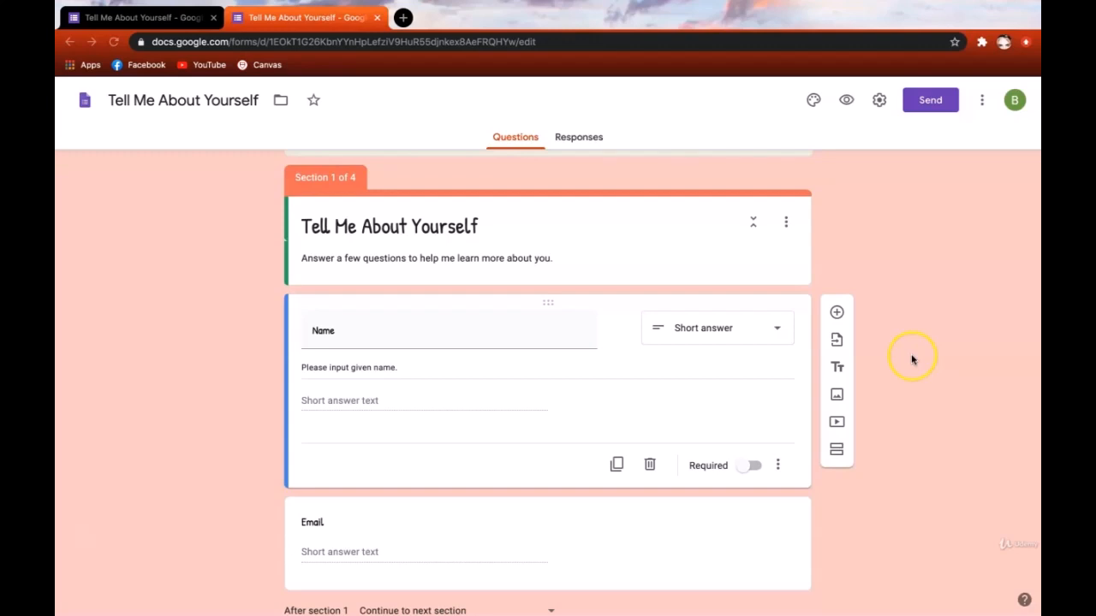
key(ctrl+w)
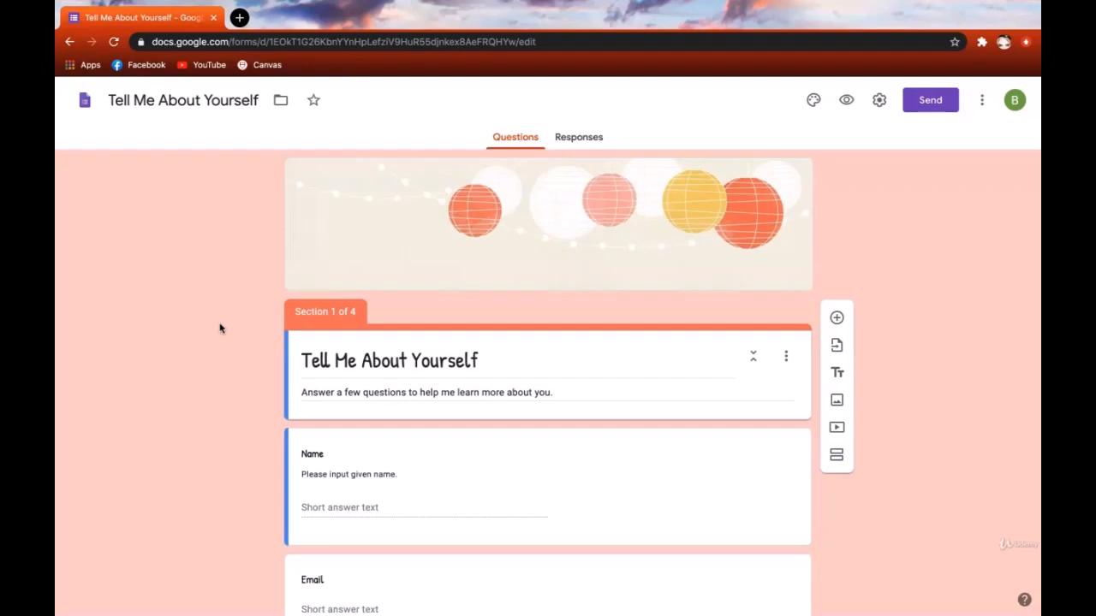
- In a form preview, enter the respondent's name and e-mail address
click(847, 101)
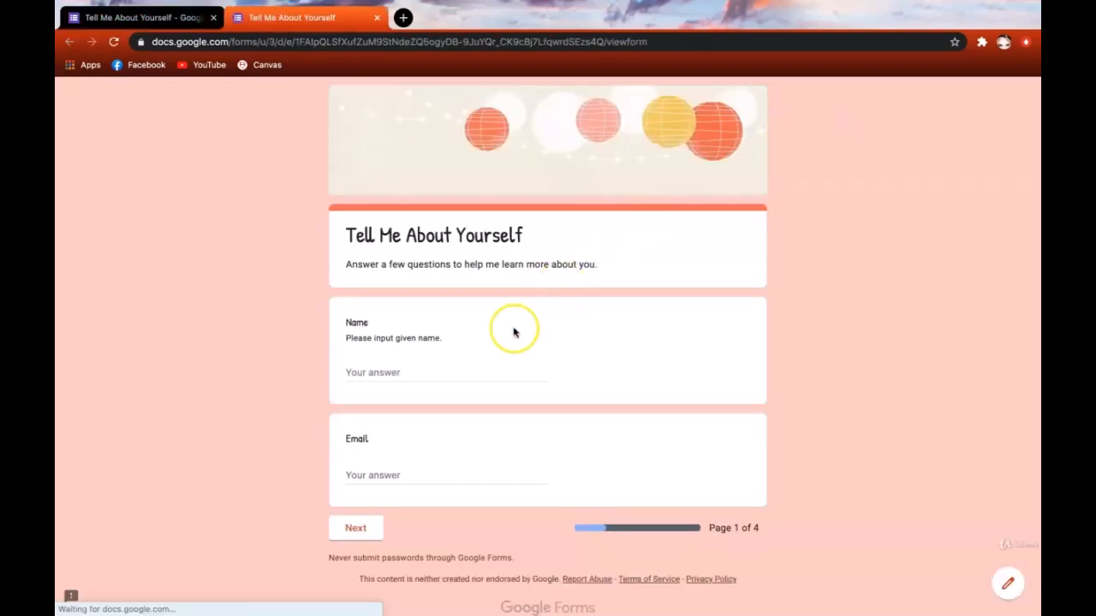
click(444, 371)
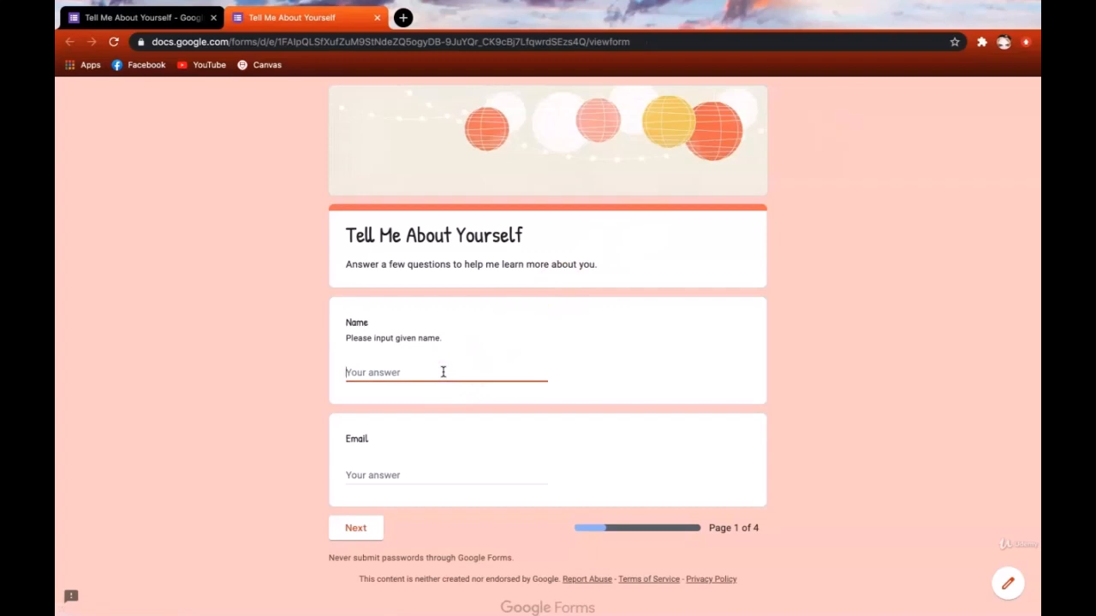
text(Ying)
click(415, 475)
- Answer Yes, Epcot and Blue on the following pages, submit, and close the preview tab
click(357, 527)
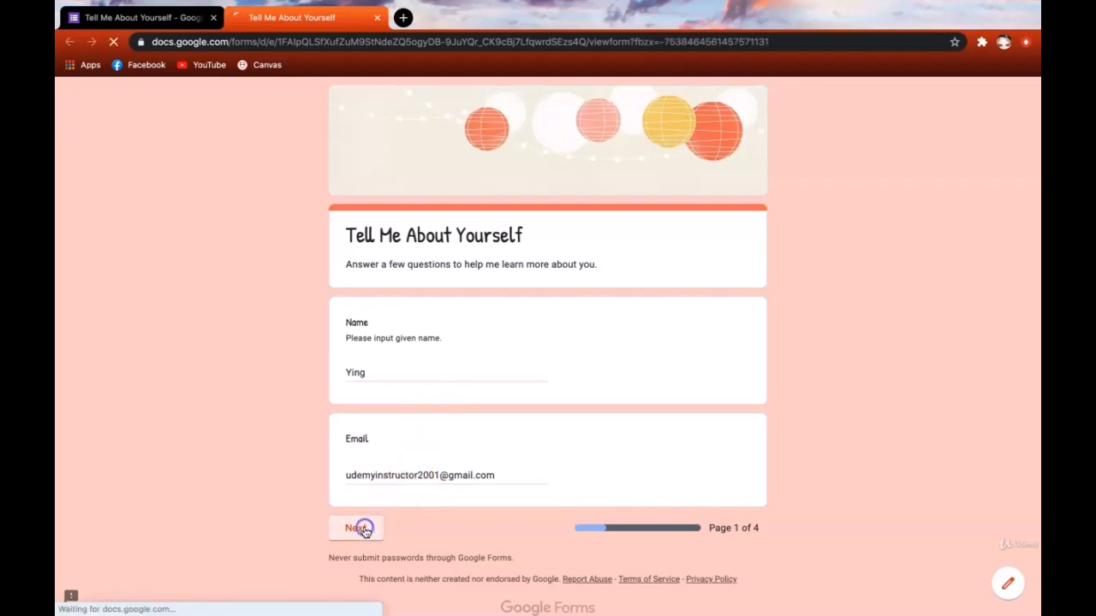
scroll(363, 469, down, 2)
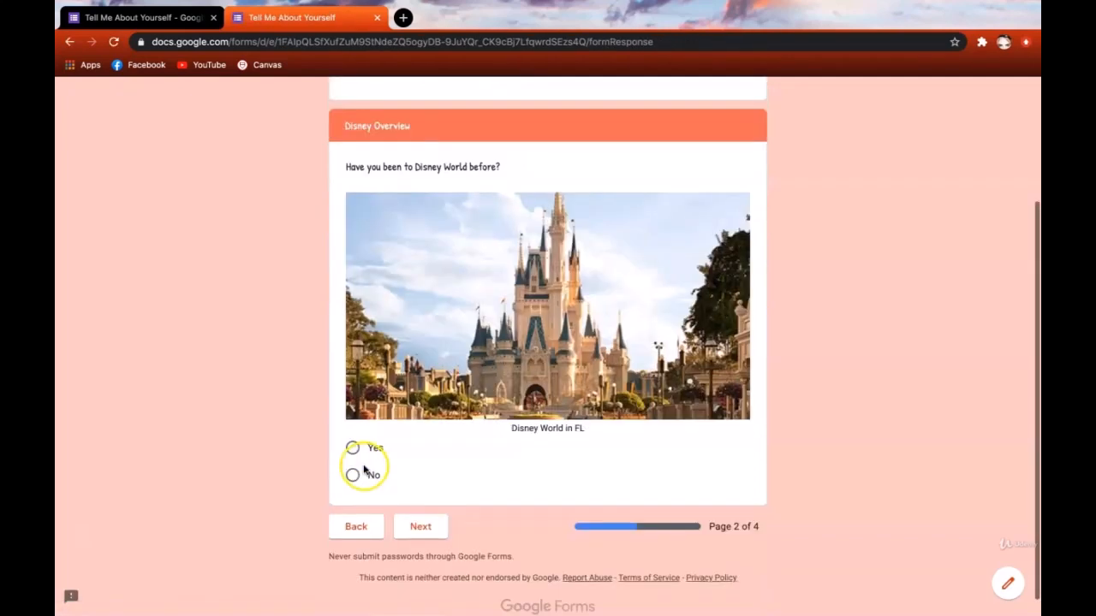
click(352, 448)
click(420, 551)
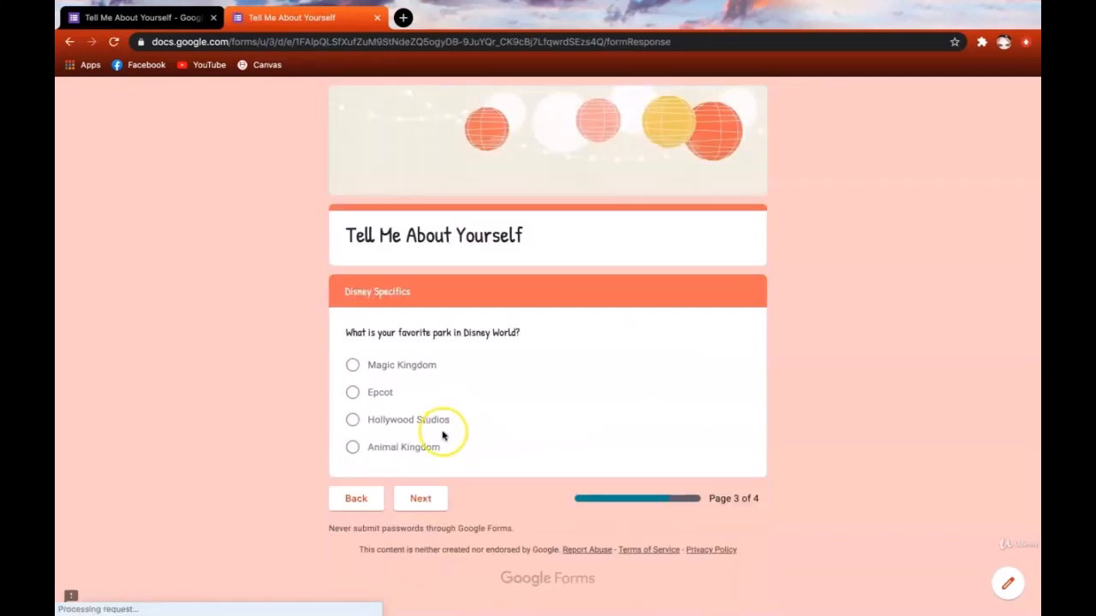
click(379, 395)
click(424, 527)
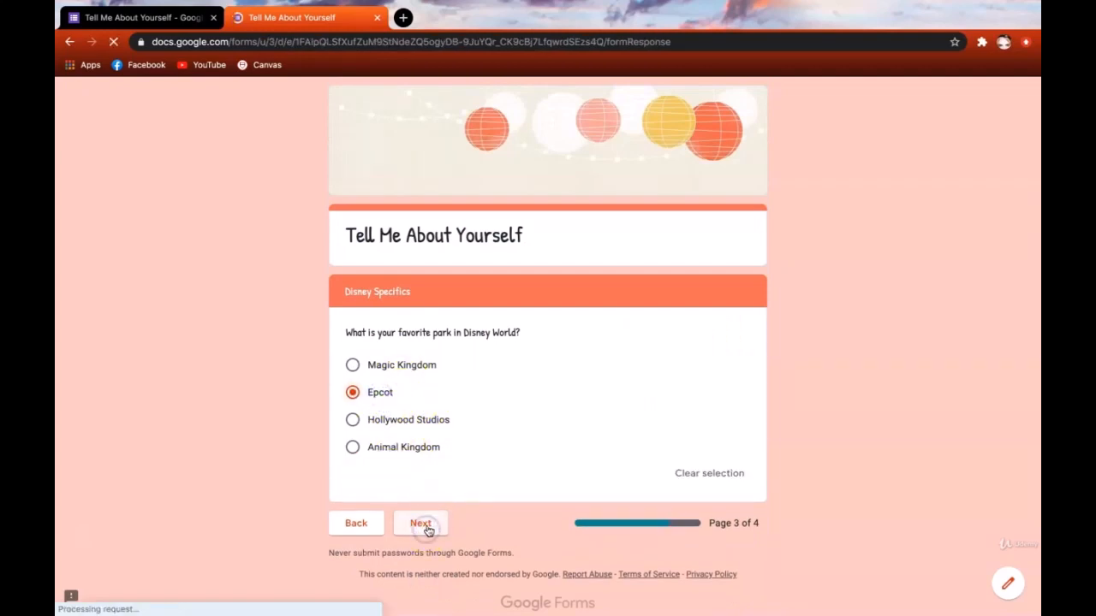
scroll(491, 489, down, 5)
click(466, 338)
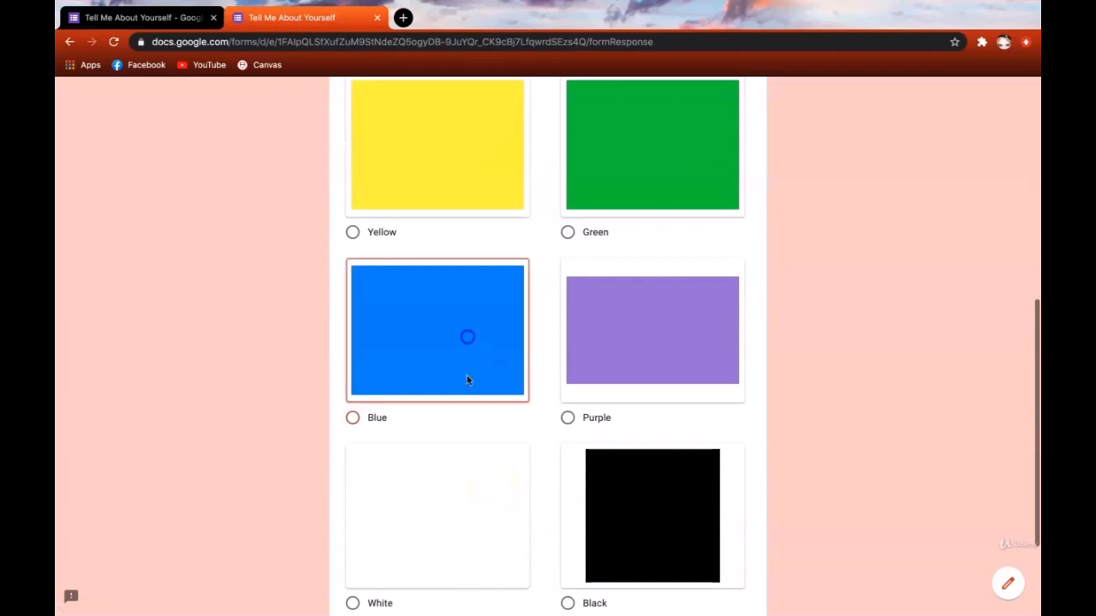
scroll(468, 443, down, 2)
click(432, 505)
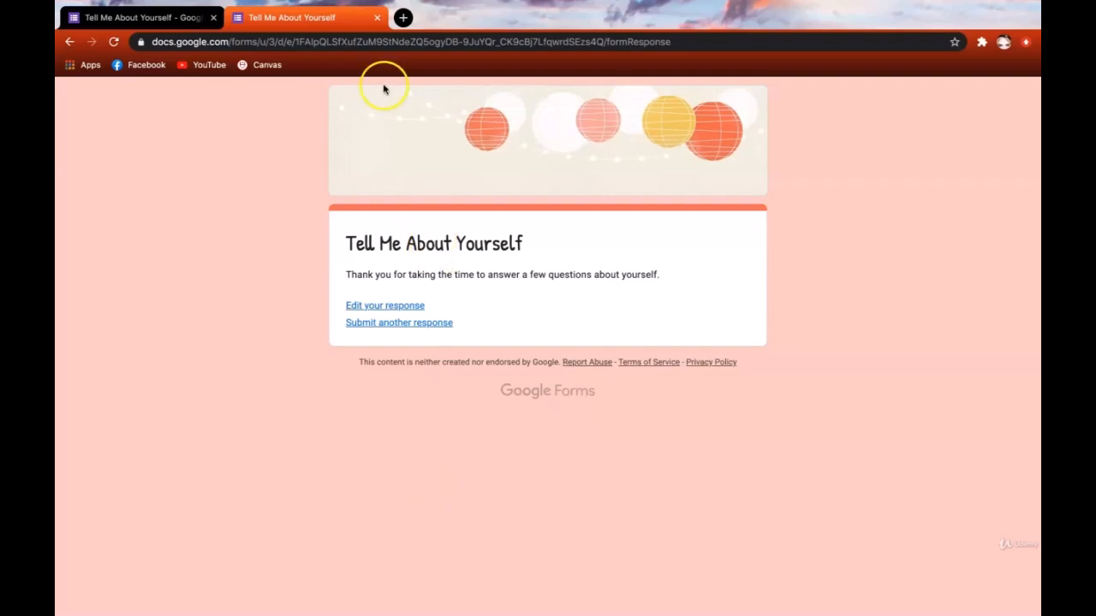
click(376, 18)
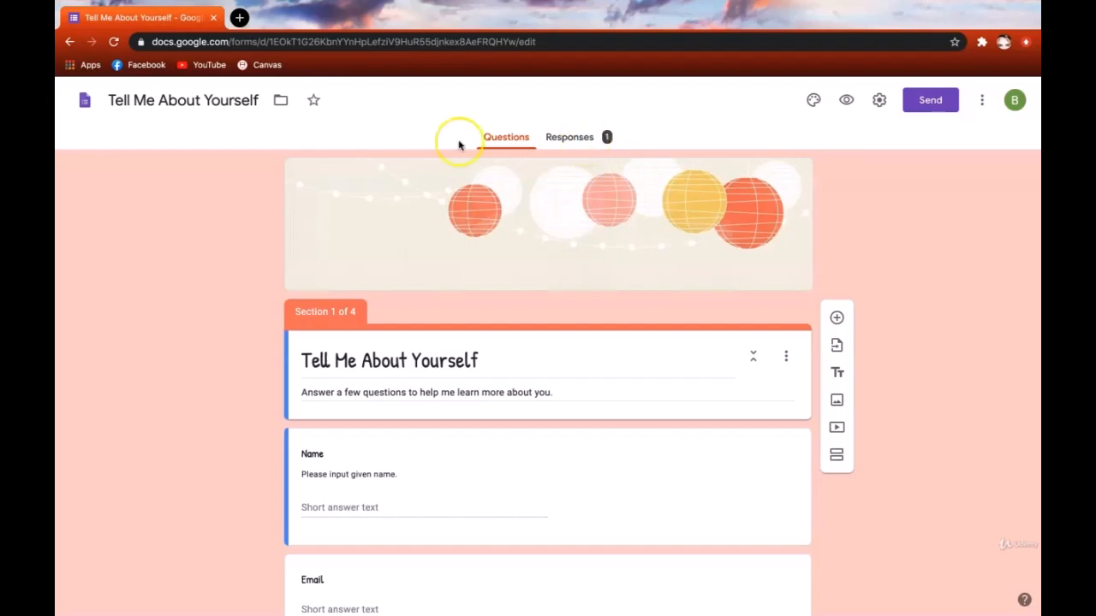
- On the Responses tab, delete all collected responses and confirm with OK
click(580, 146)
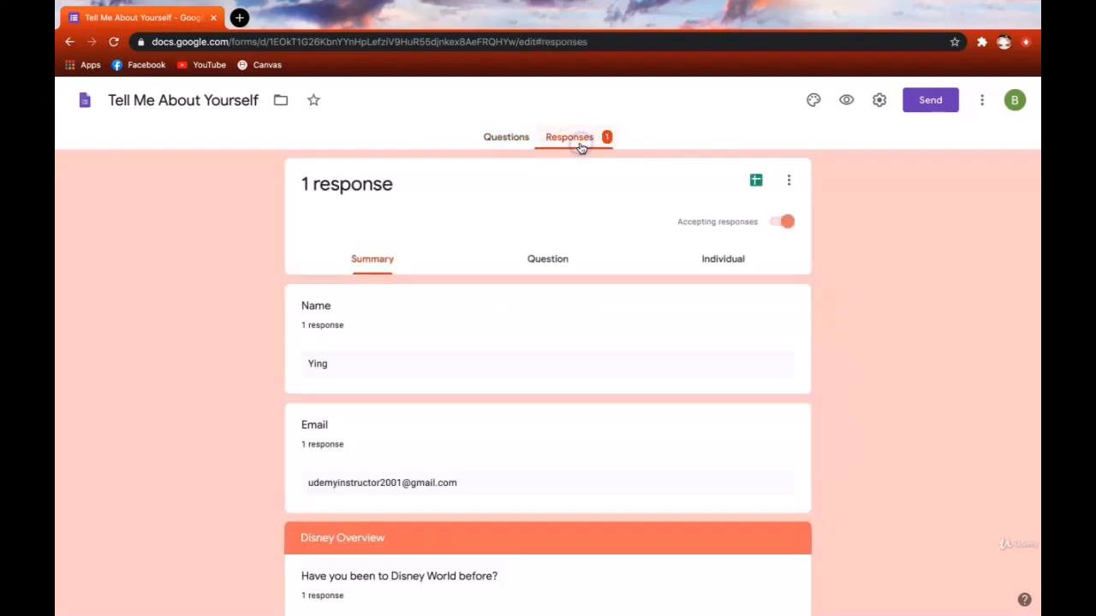
scroll(880, 317, down, 9)
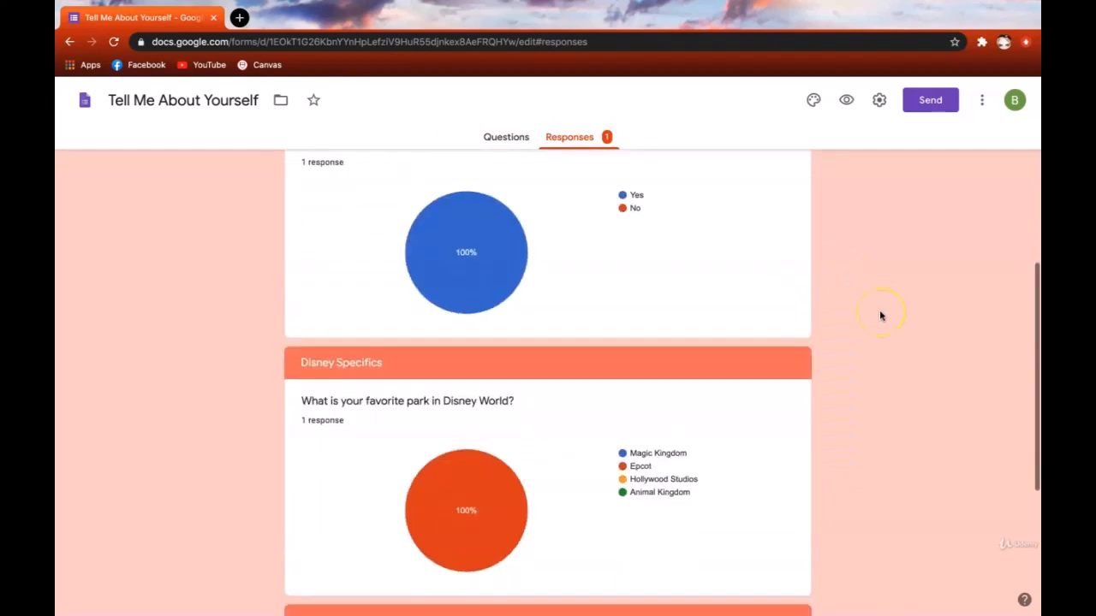
scroll(880, 317, up, 8)
scroll(880, 316, up, 1)
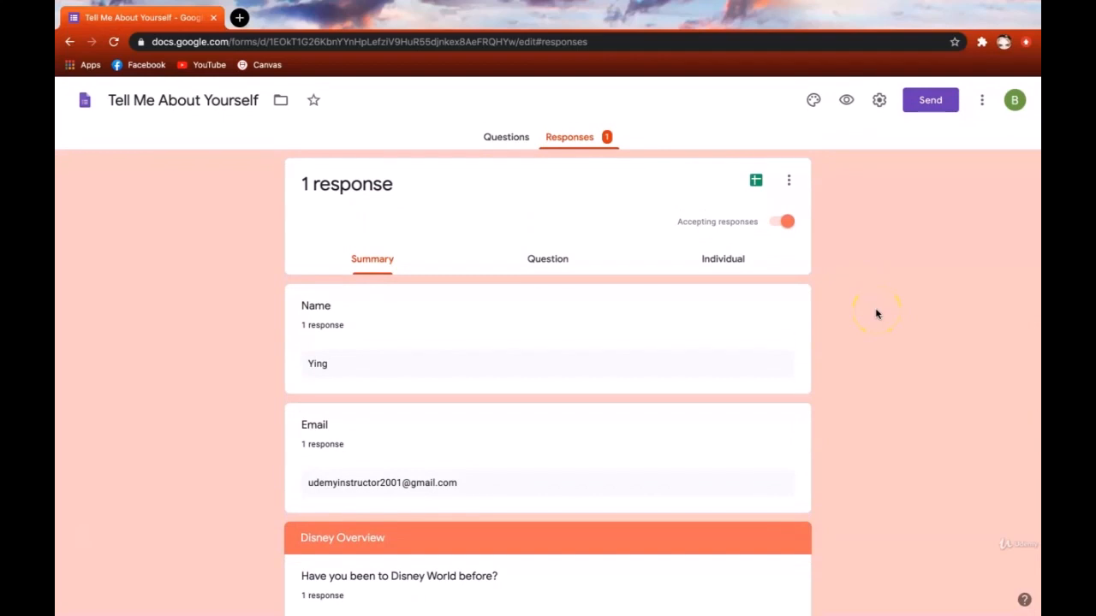
click(788, 181)
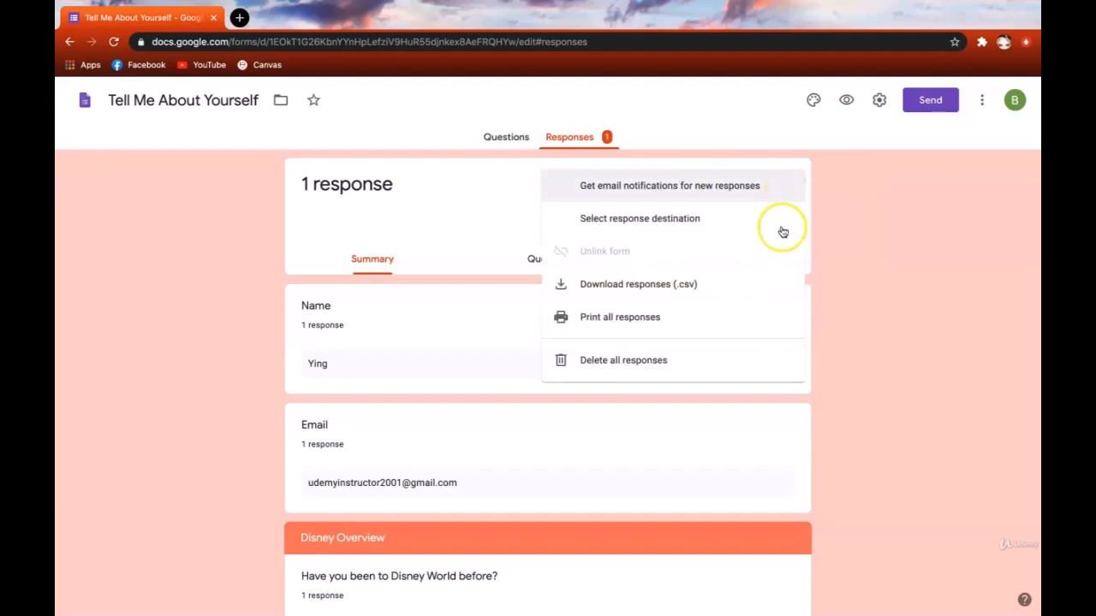
click(755, 366)
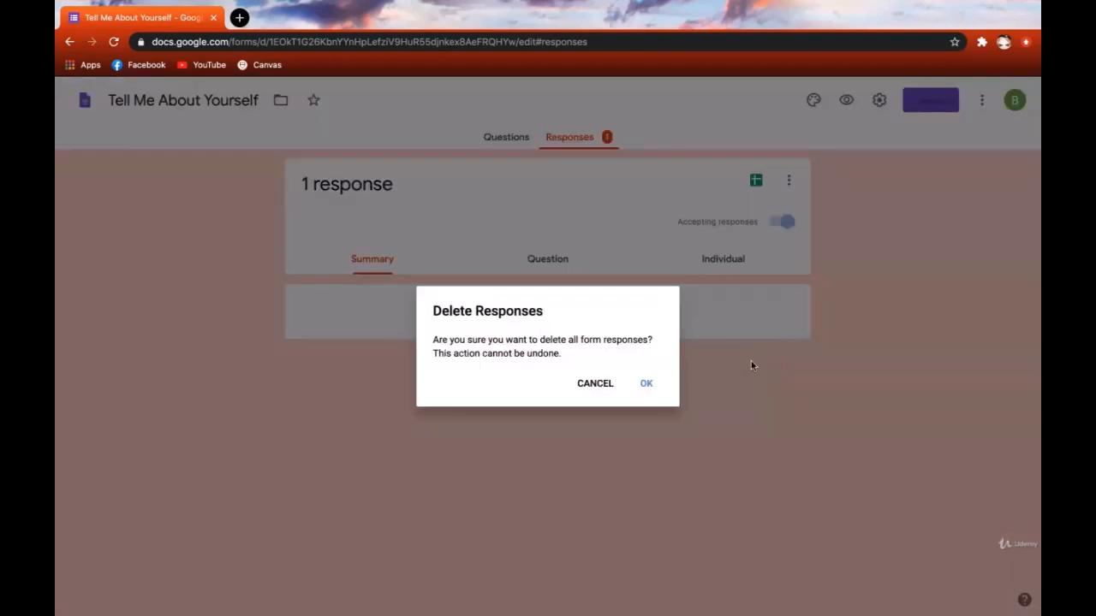
click(648, 381)
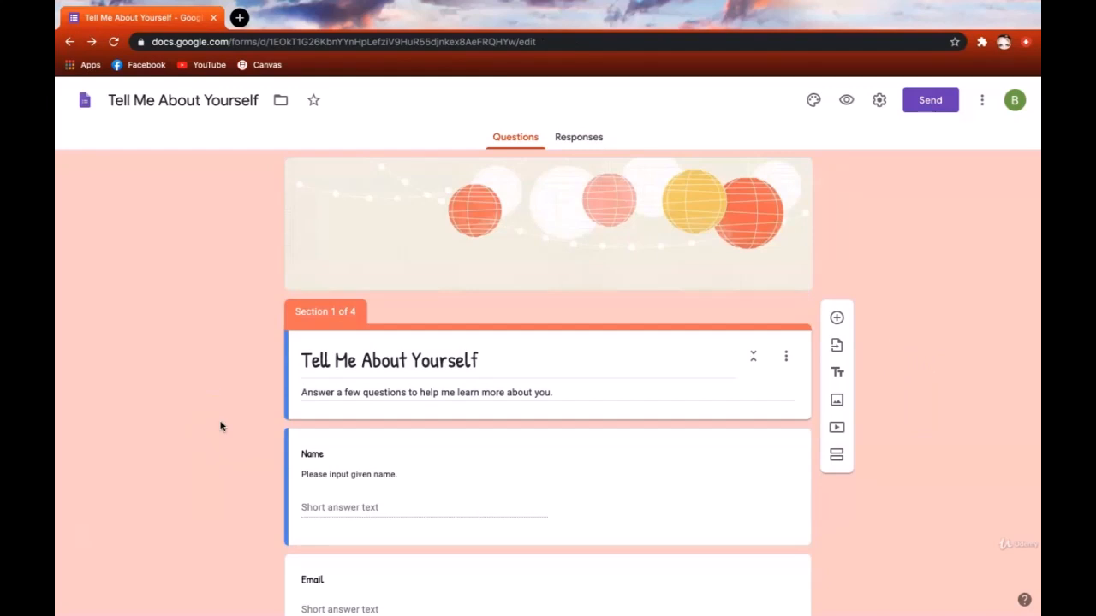
- Open the Send form dialog, view its link and embed options, and return to email
click(932, 102)
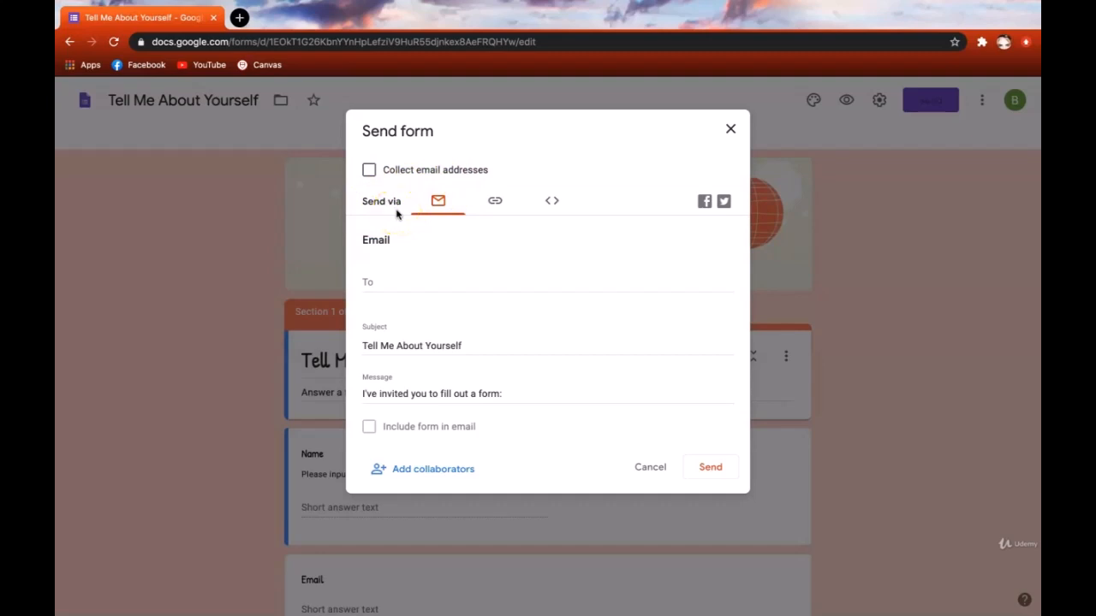
click(494, 209)
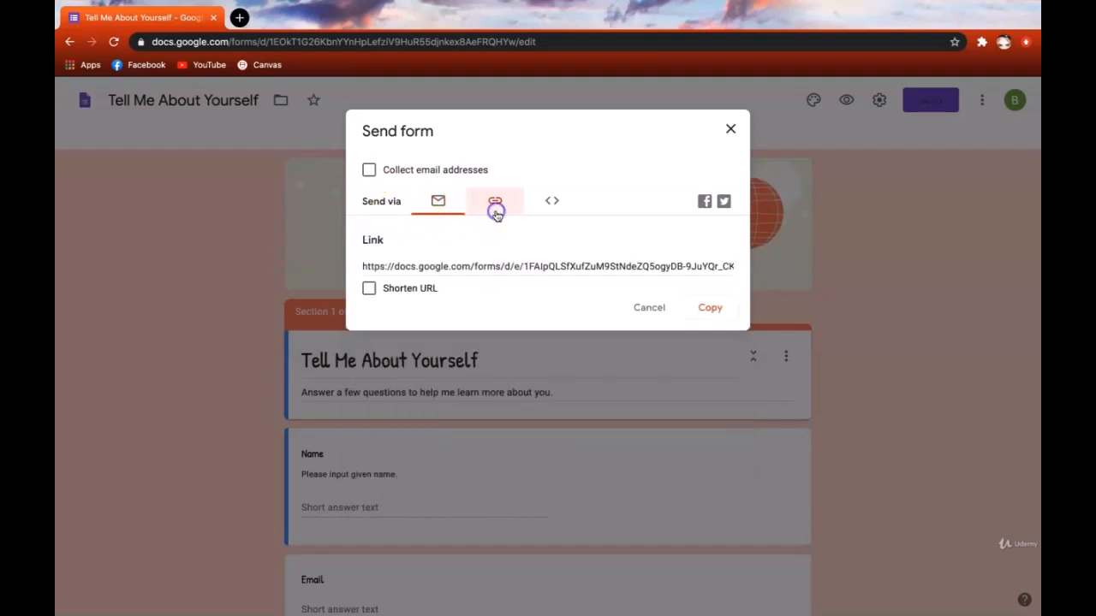
click(552, 206)
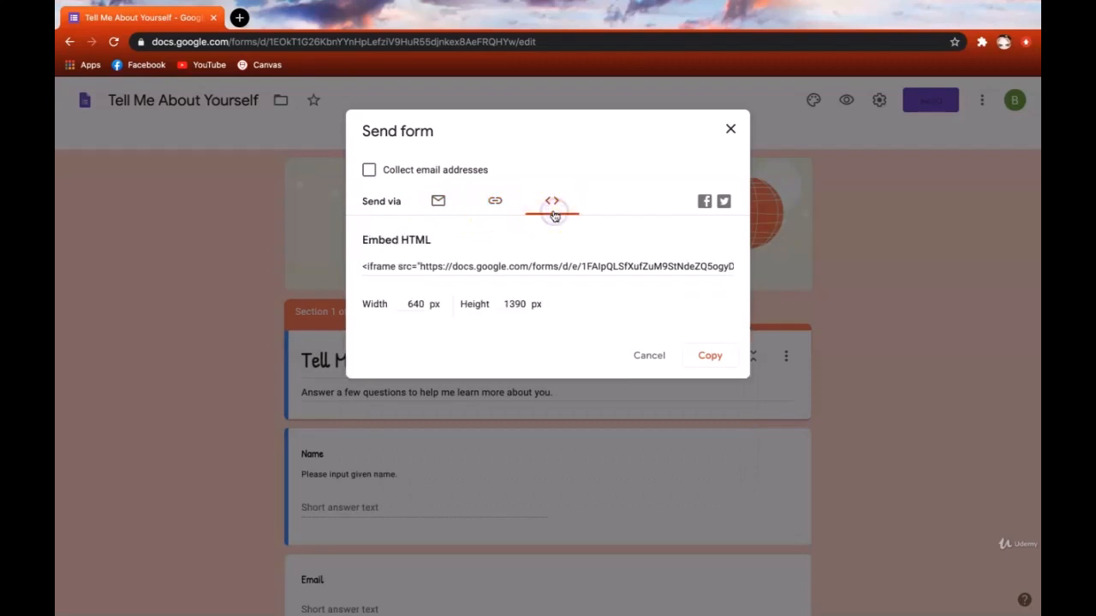
click(439, 206)
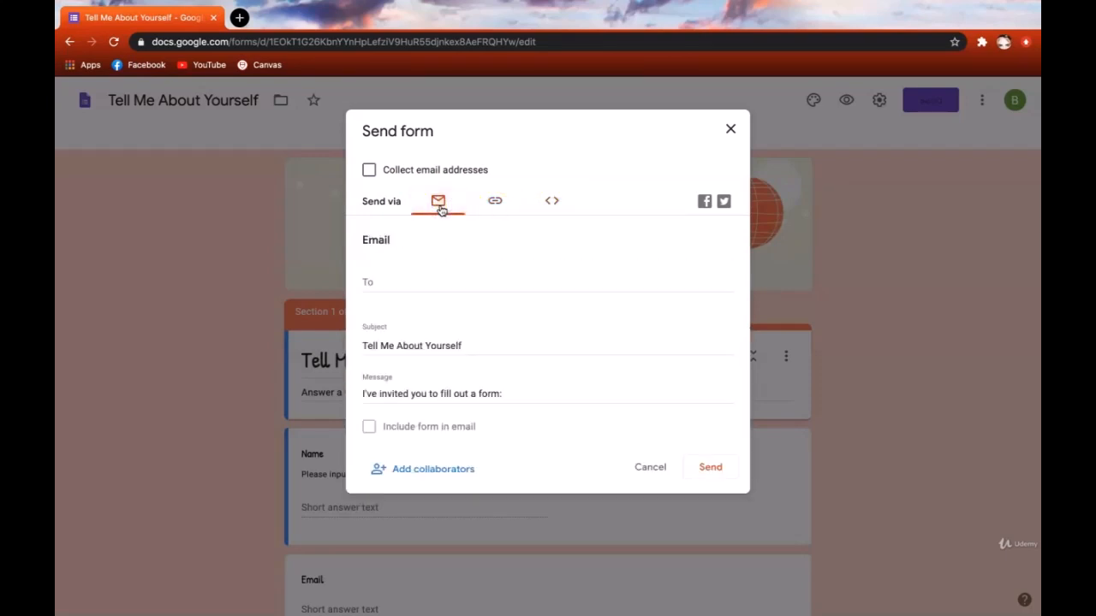
- Paste the recipient's e-mail into To, keep the default subject and message, and send
click(428, 279)
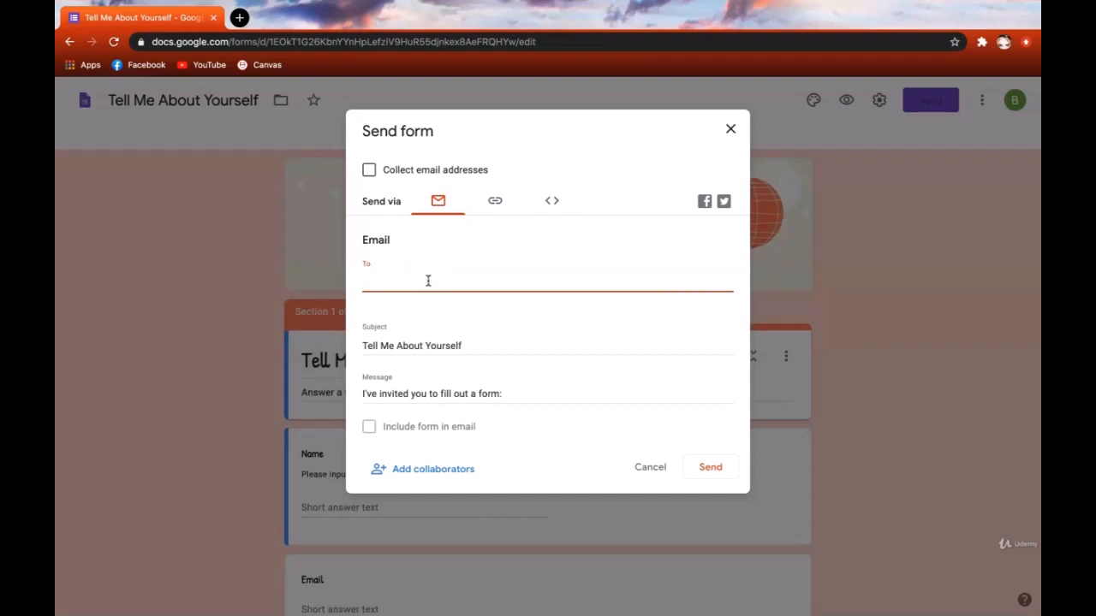
key(ctrl+v)
click(435, 301)
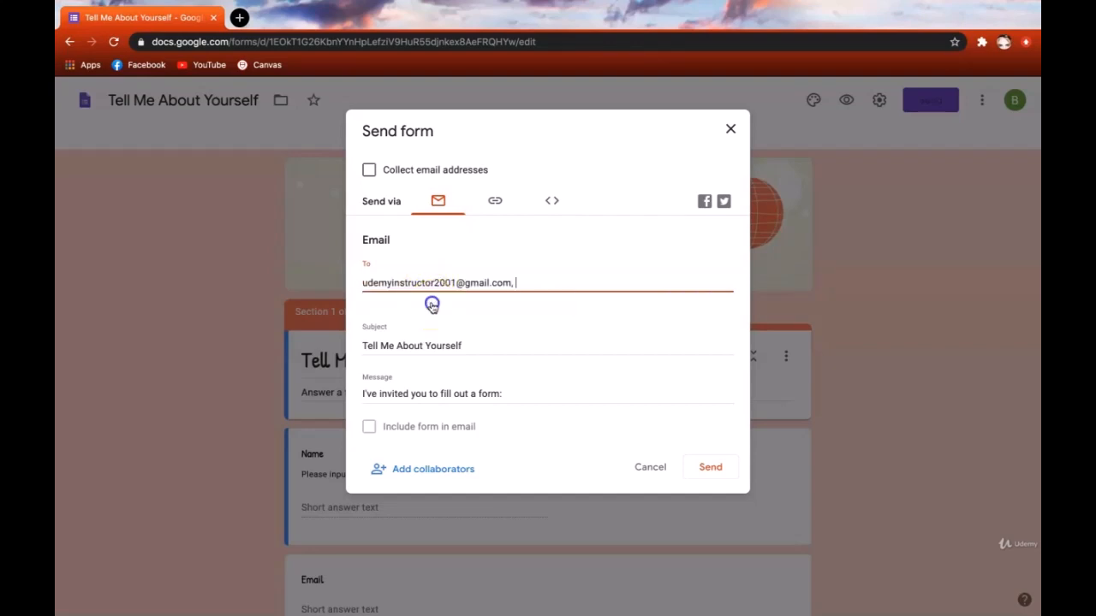
click(490, 342)
click(477, 347)
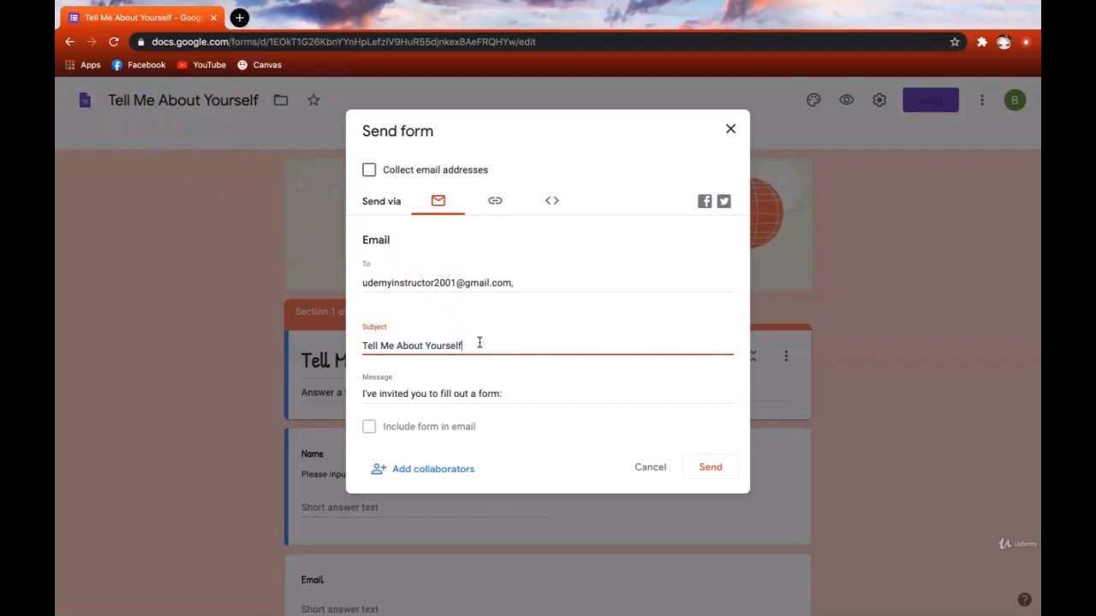
click(530, 389)
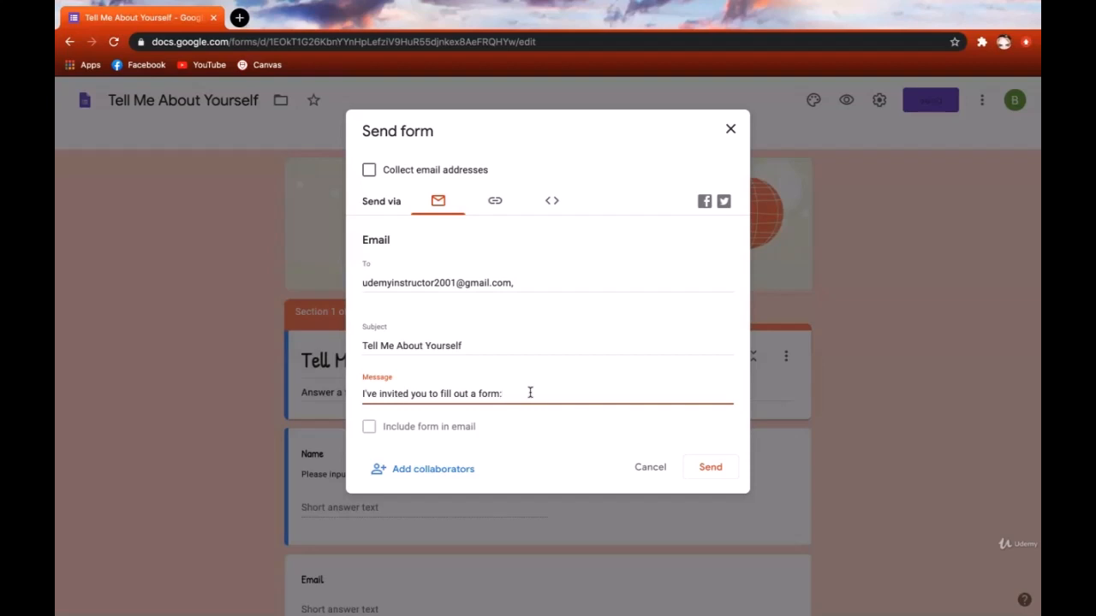
click(502, 425)
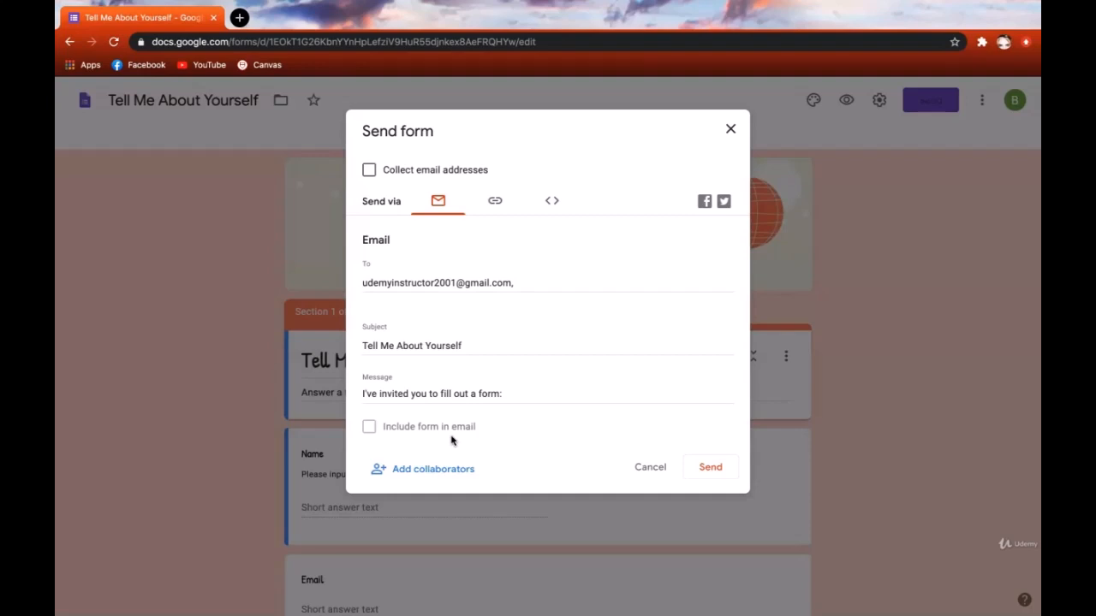
click(715, 468)
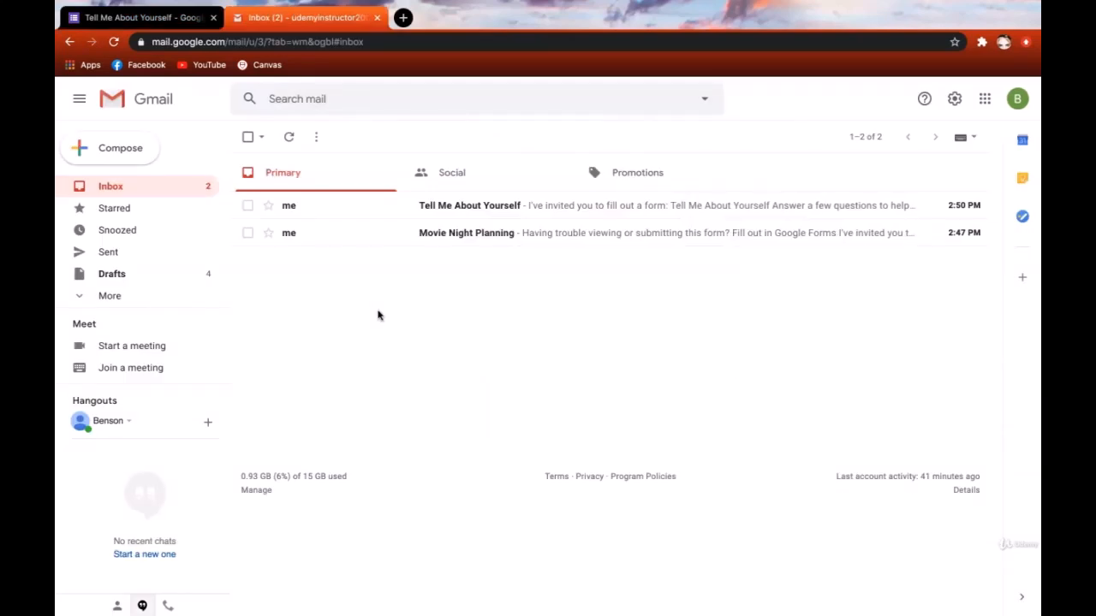
- Read the Tell Me About Yourself and Movie Night Planning invitation emails, then close Gmail
click(415, 214)
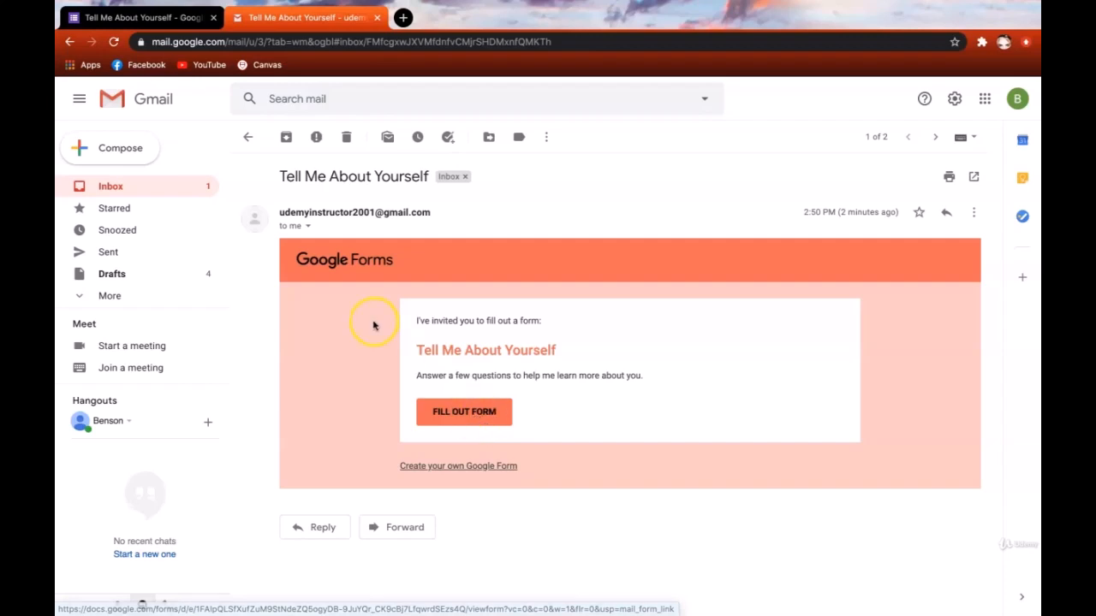
click(247, 140)
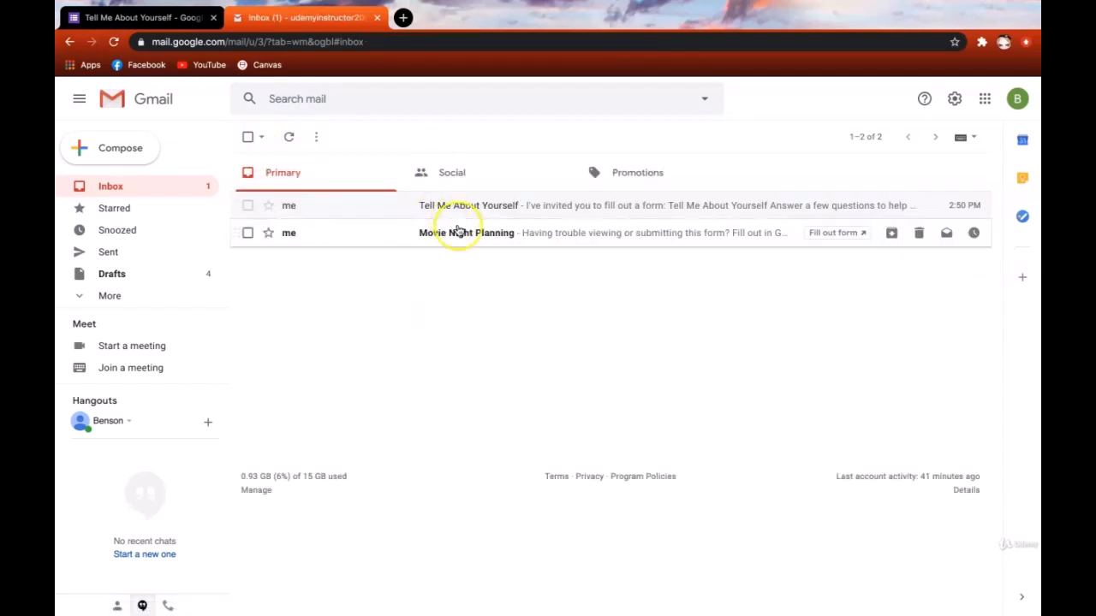
click(459, 240)
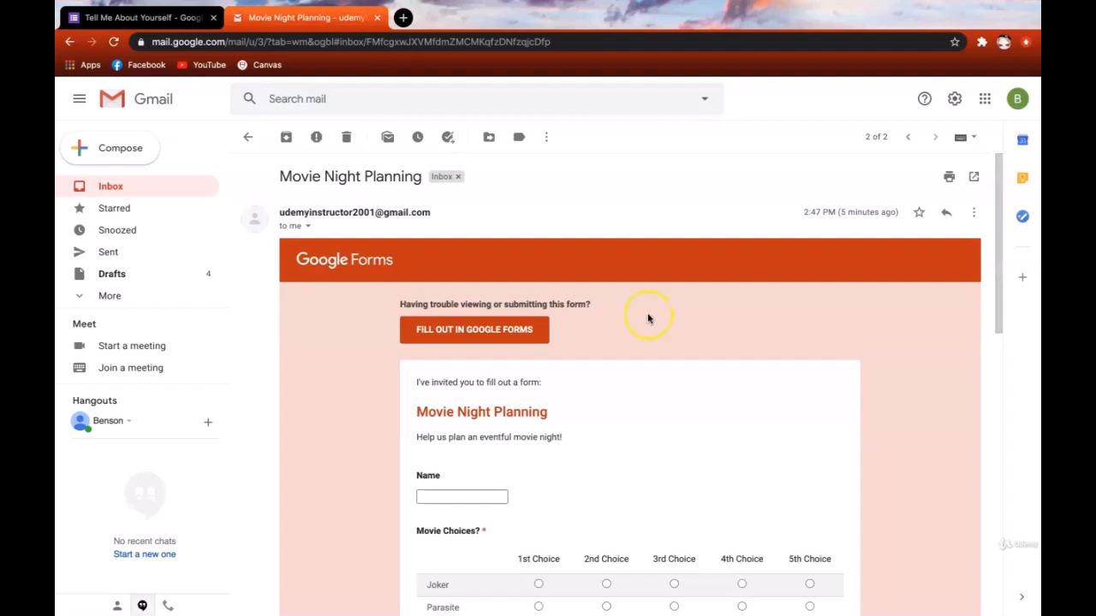
scroll(888, 405, down, 1)
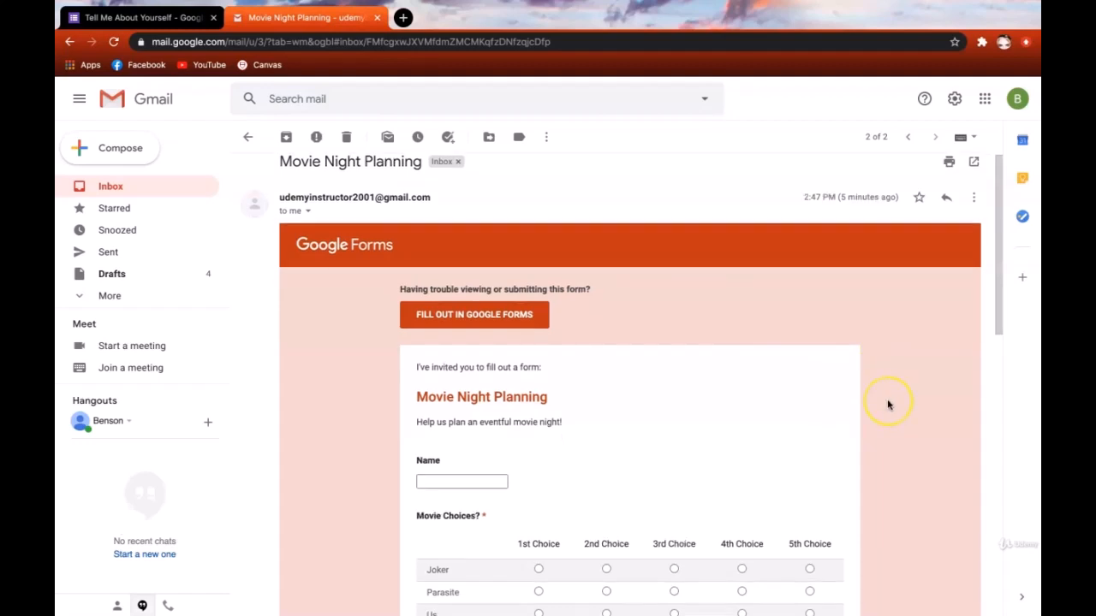
scroll(888, 405, down, 10)
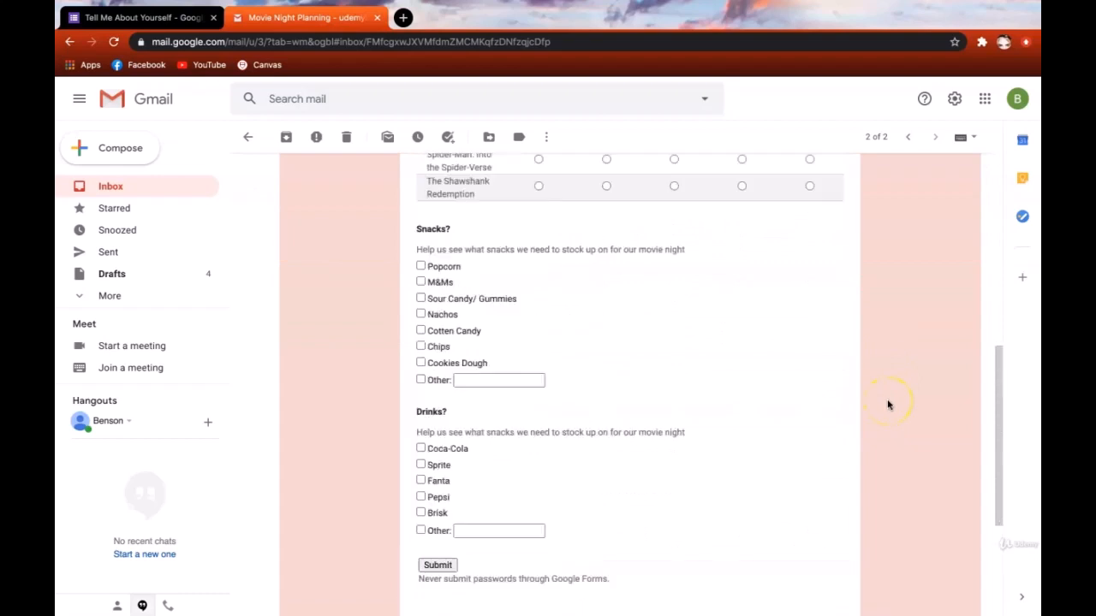
scroll(888, 405, up, 8)
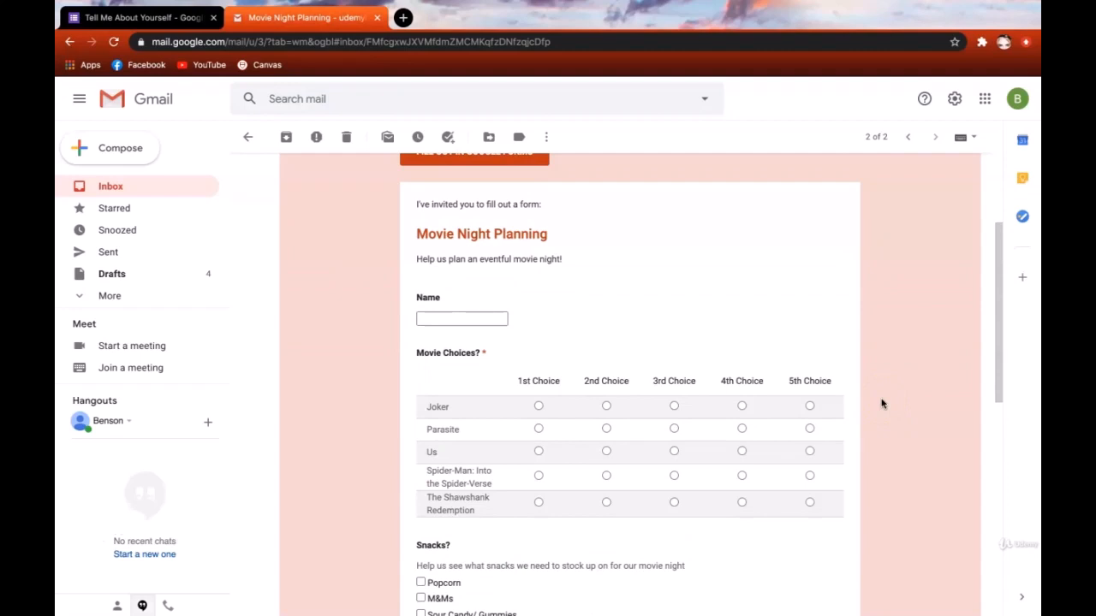
scroll(883, 404, down, 1)
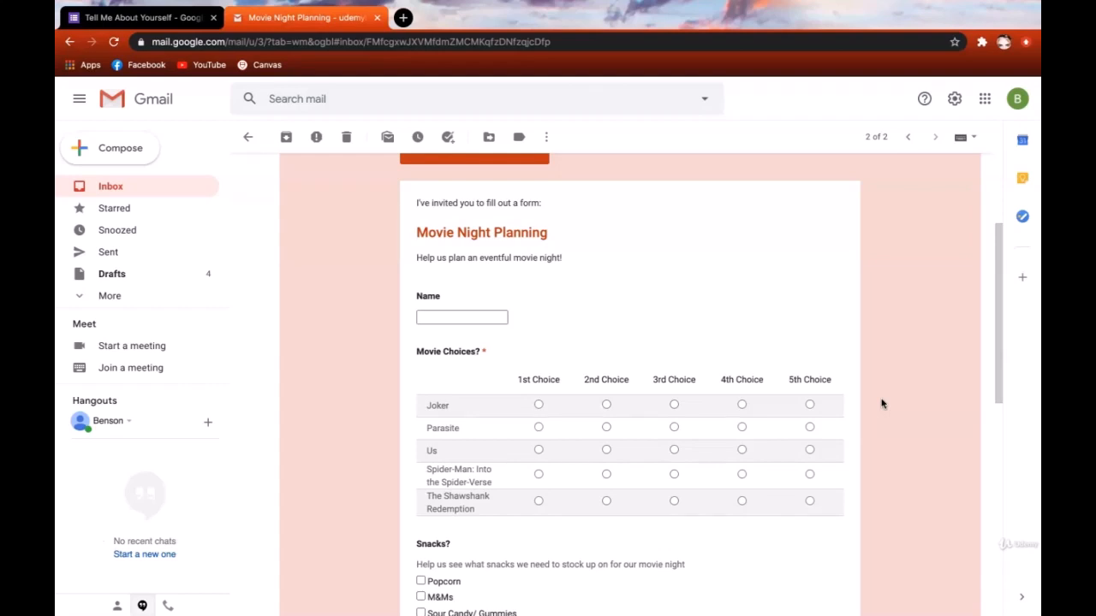
scroll(919, 440, up, 1)
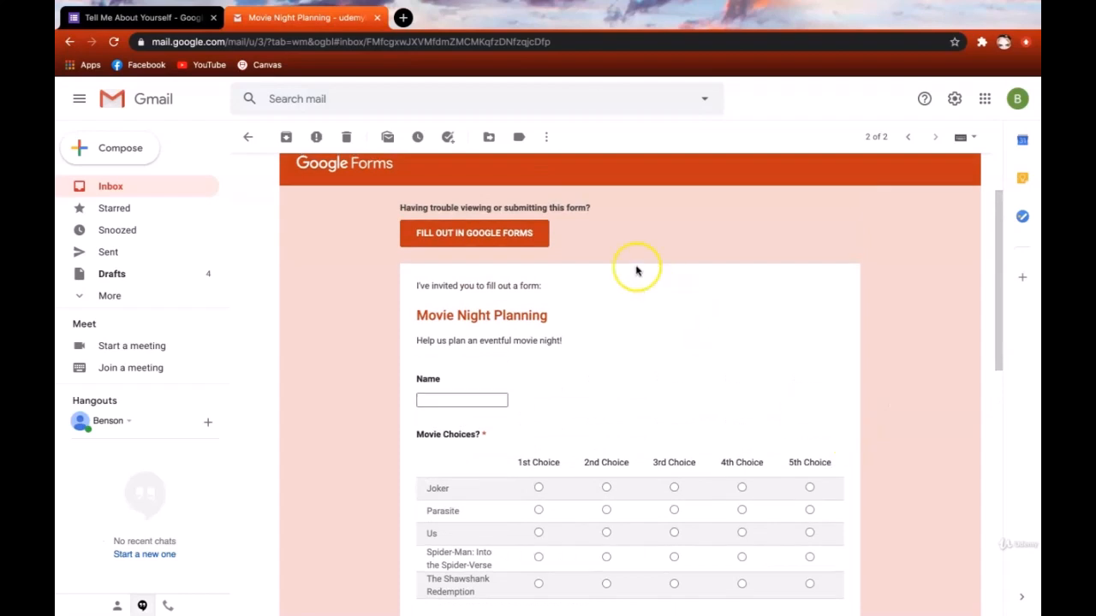
scroll(530, 246, up, 1)
click(525, 236)
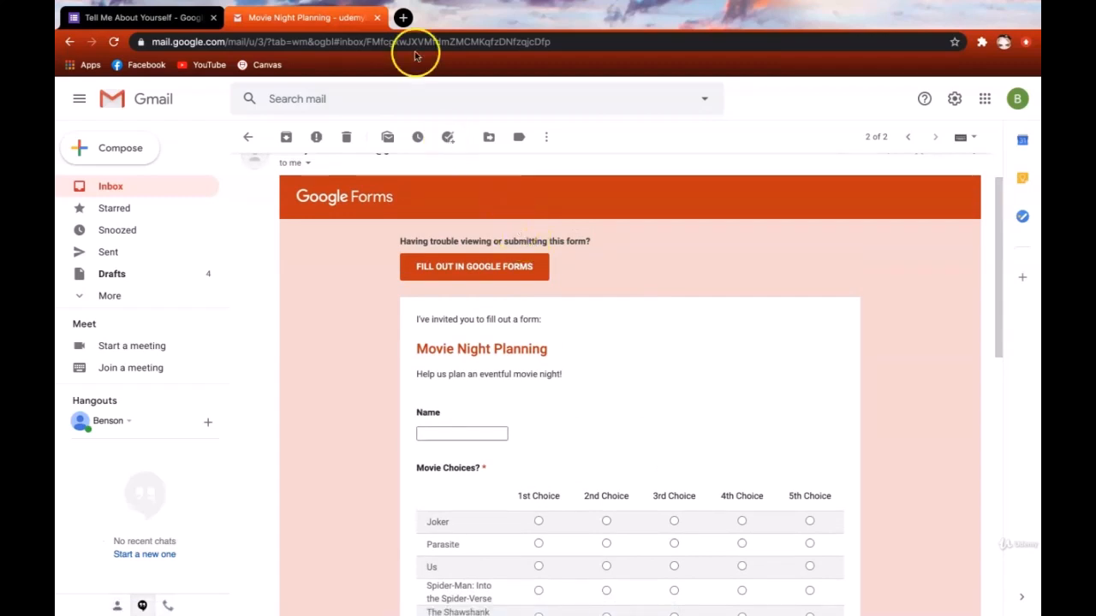
click(377, 17)
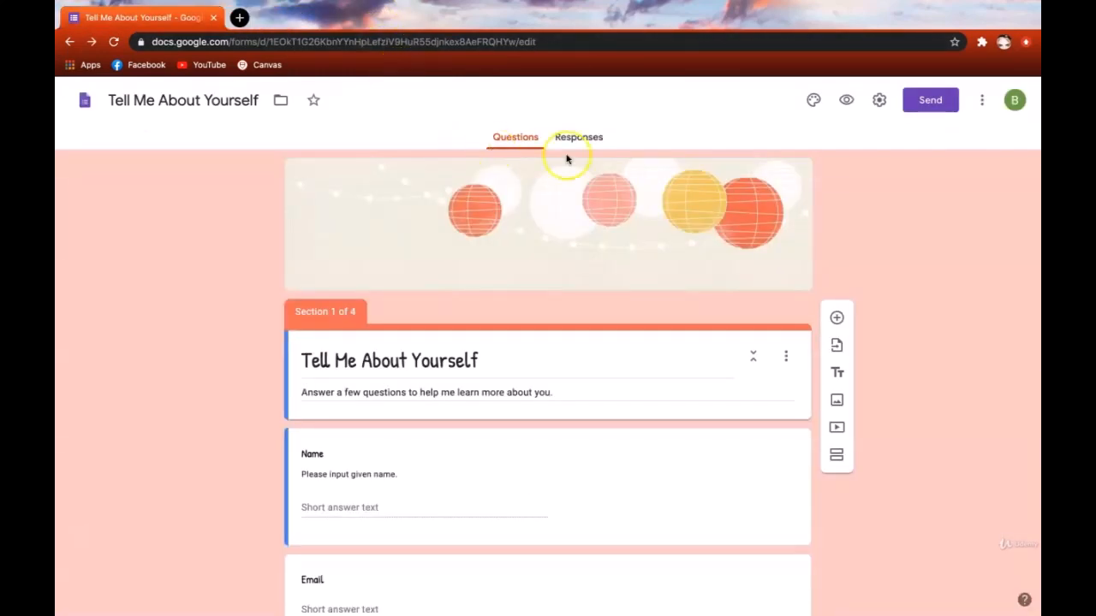
- Copy the form's full link, then turn on Shorten URL and copy the forms.gle link
click(928, 105)
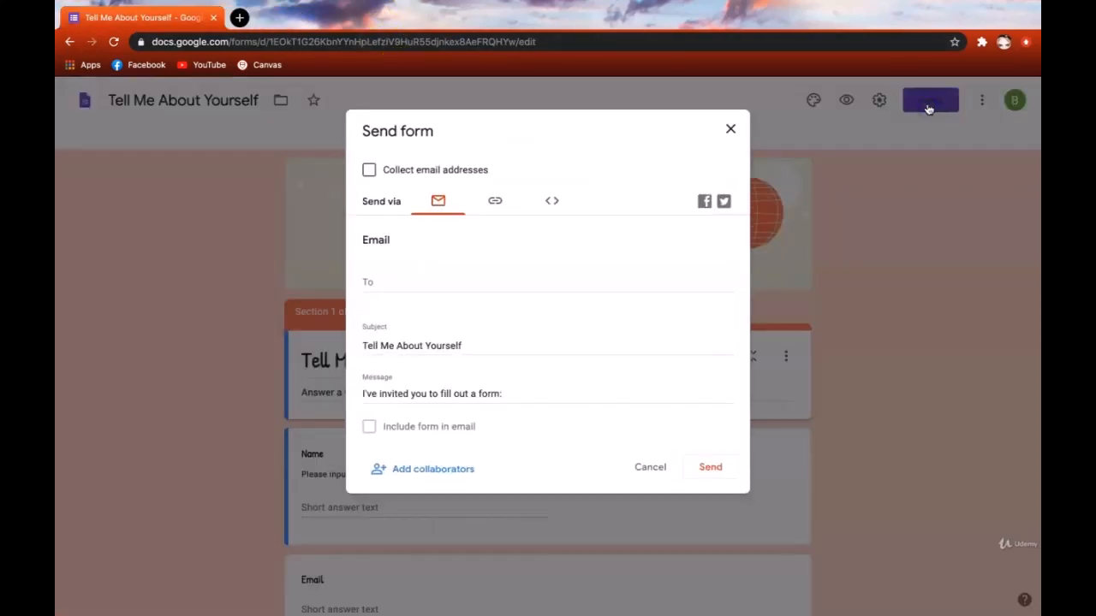
click(496, 208)
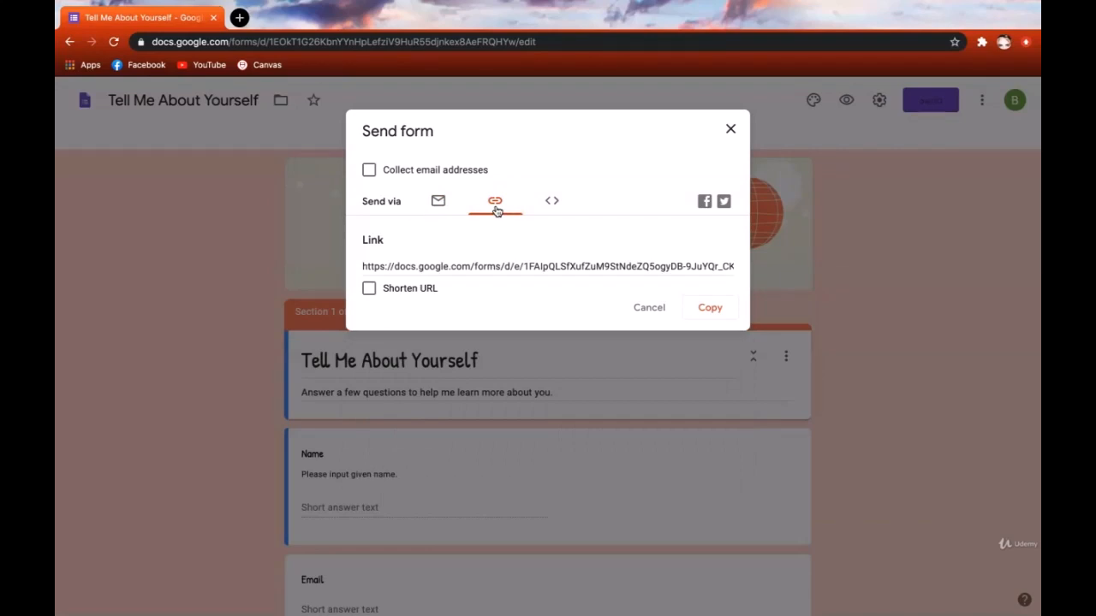
click(711, 310)
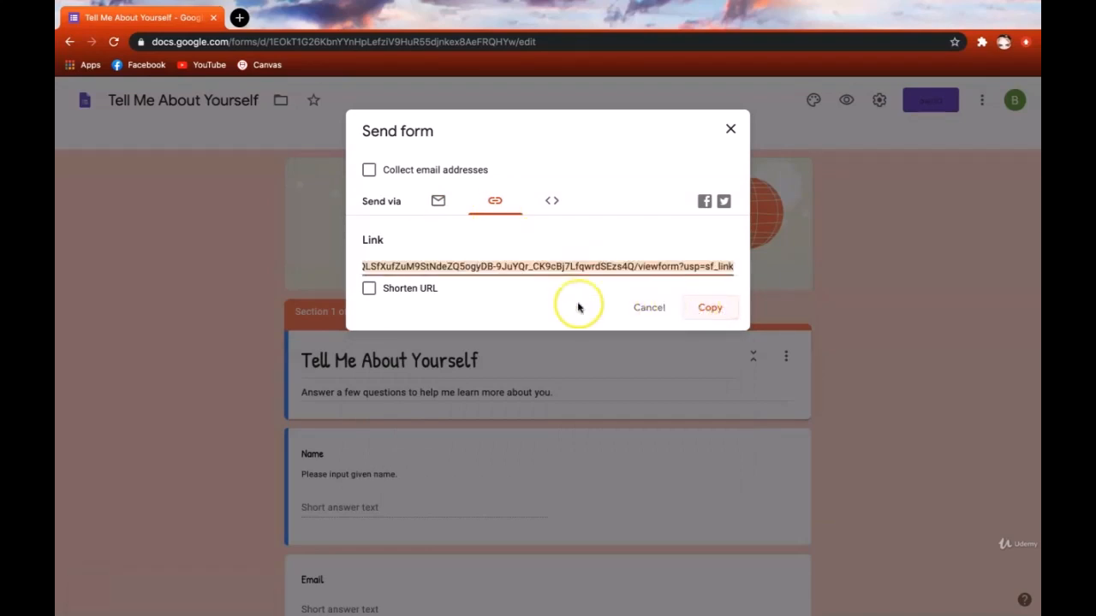
click(368, 288)
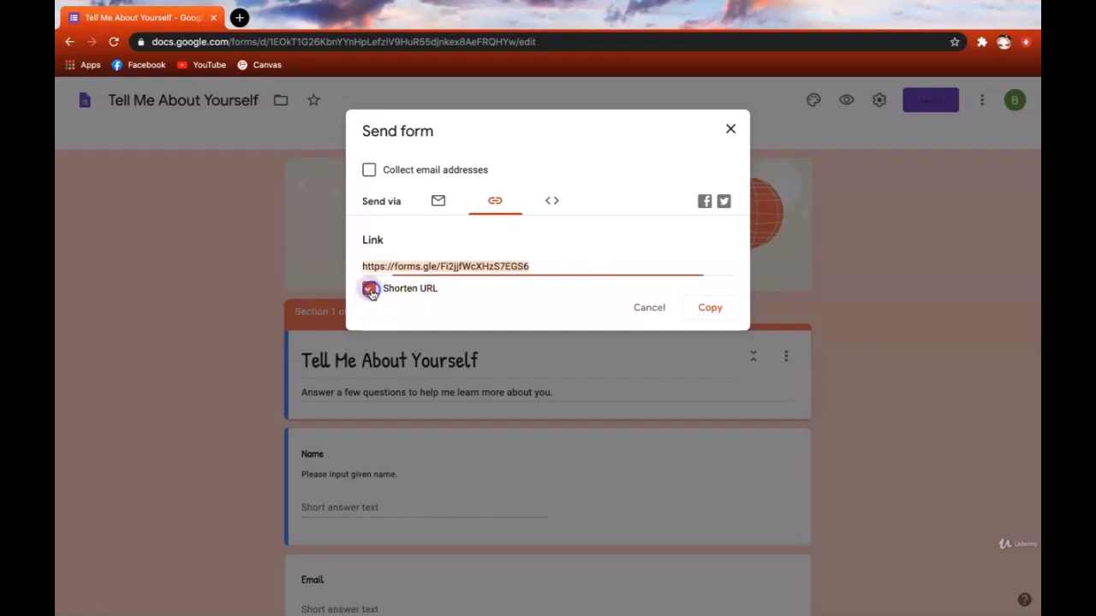
click(710, 310)
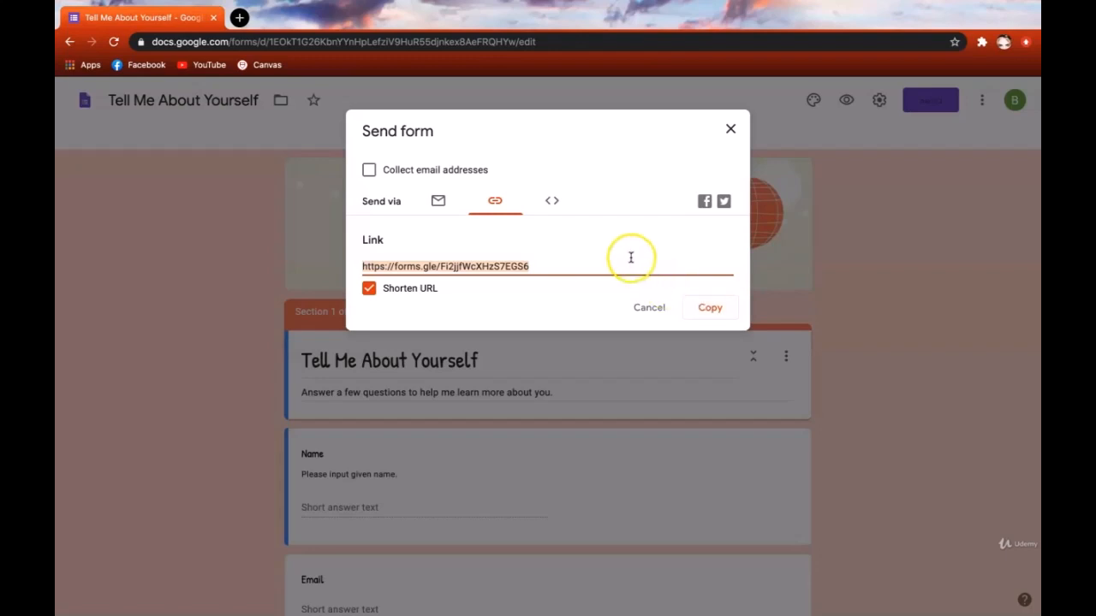
click(552, 216)
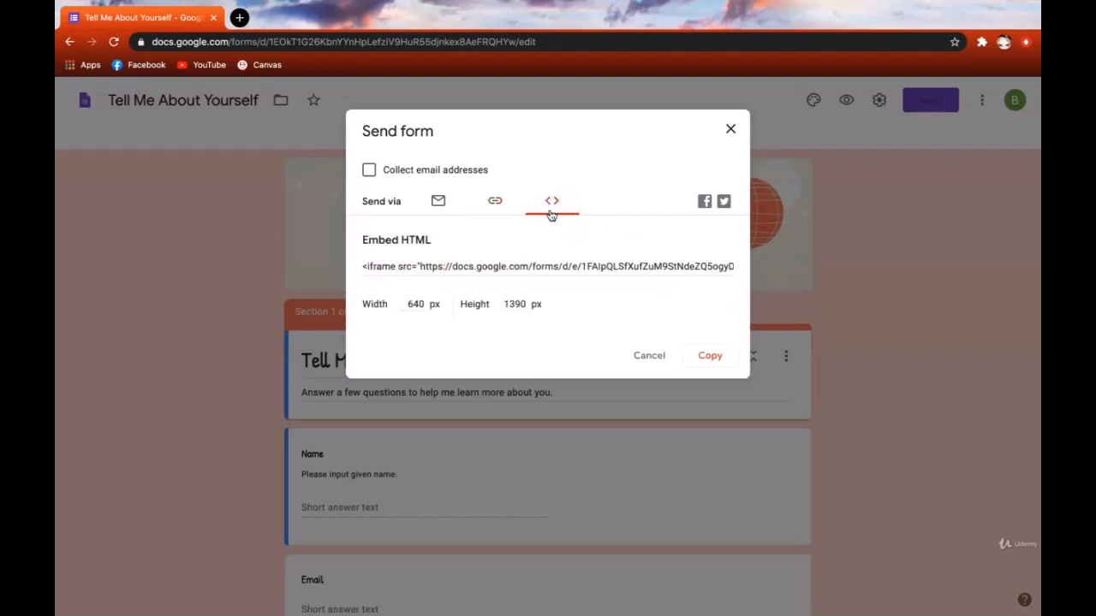
- Copy the form's embed HTML code, then cancel the Send form dialog
click(554, 216)
click(707, 356)
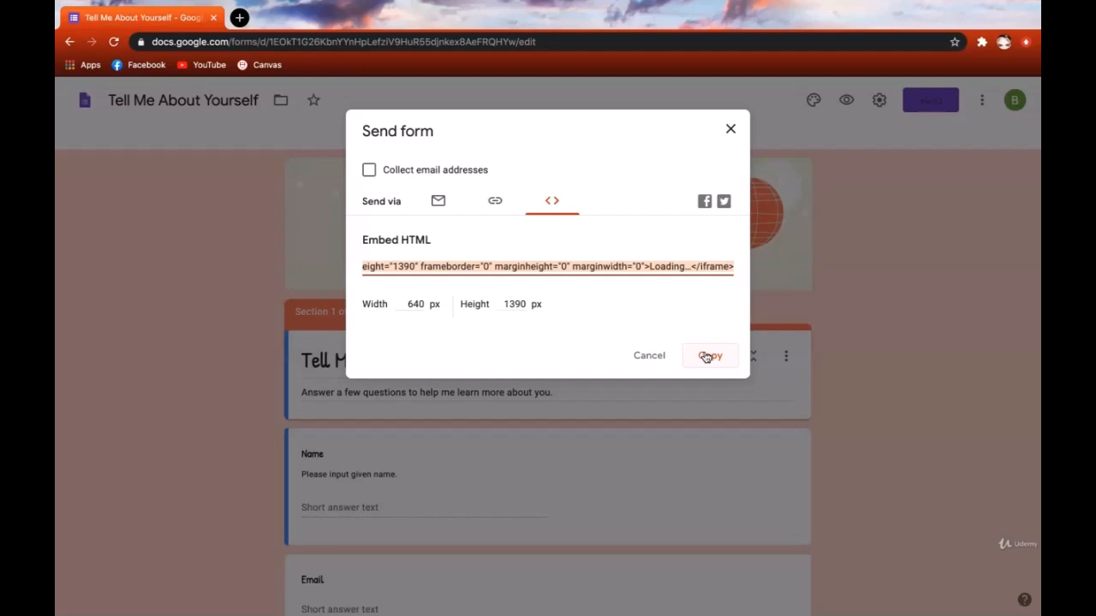
click(724, 209)
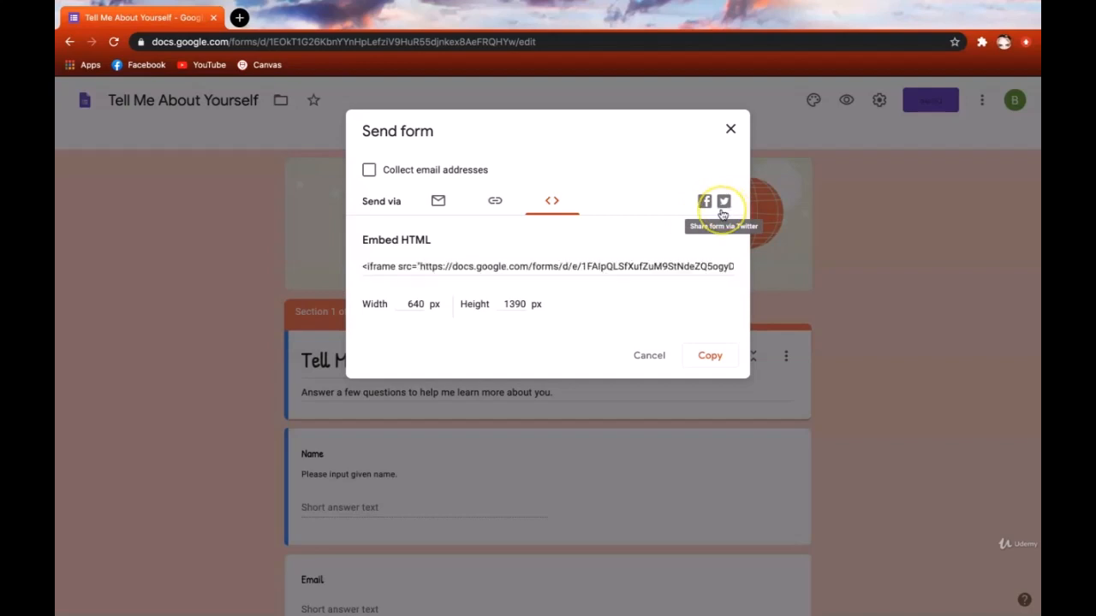
click(650, 355)
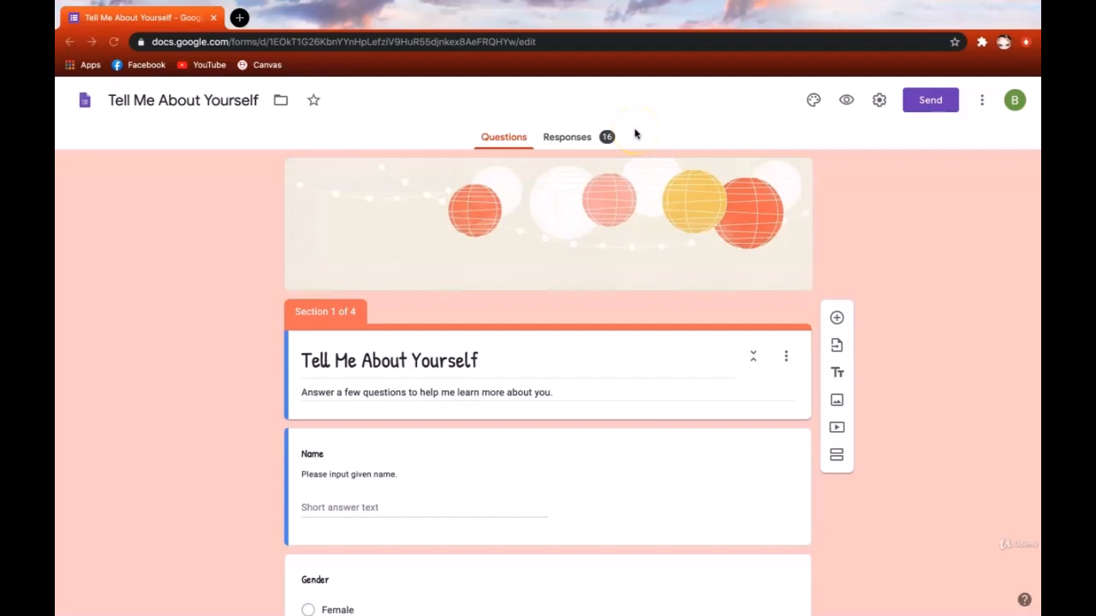
- Scroll through the question editor, then switch to the Responses tab showing 16 responses
scroll(586, 155, down, 1)
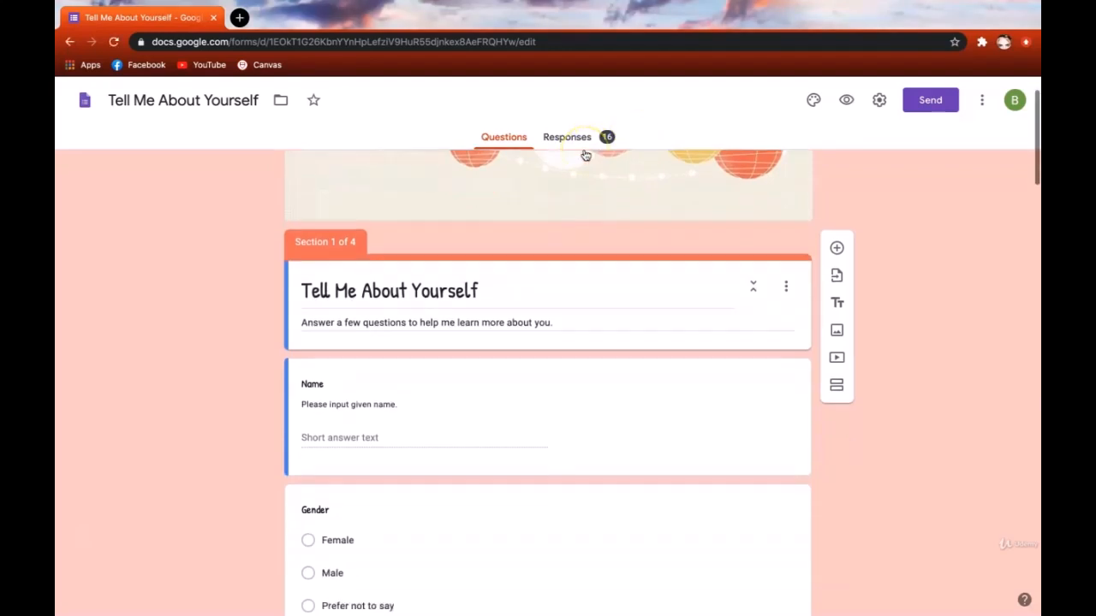
scroll(248, 479, down, 1)
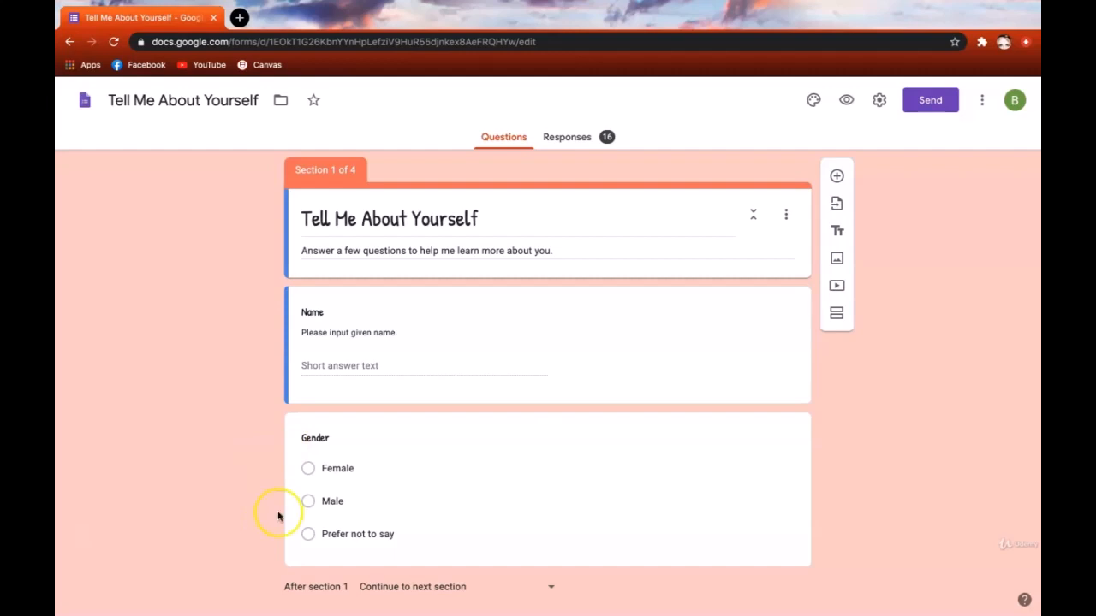
click(570, 141)
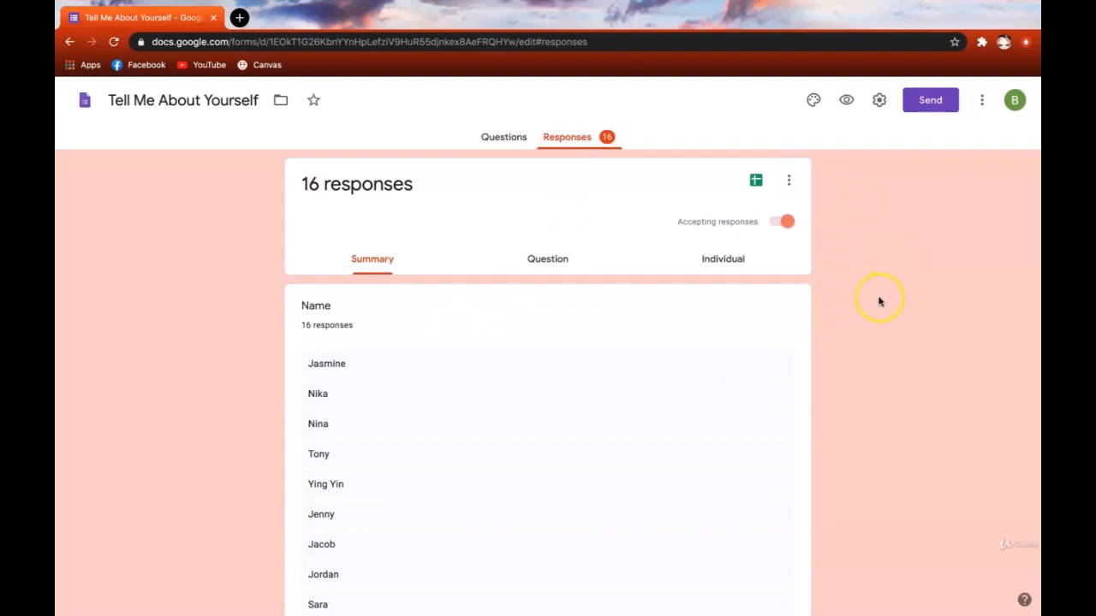
- Scroll through the Tell Me About Yourself summary charts, highlighting the 16 responses count under Name
scroll(878, 301, down, 8)
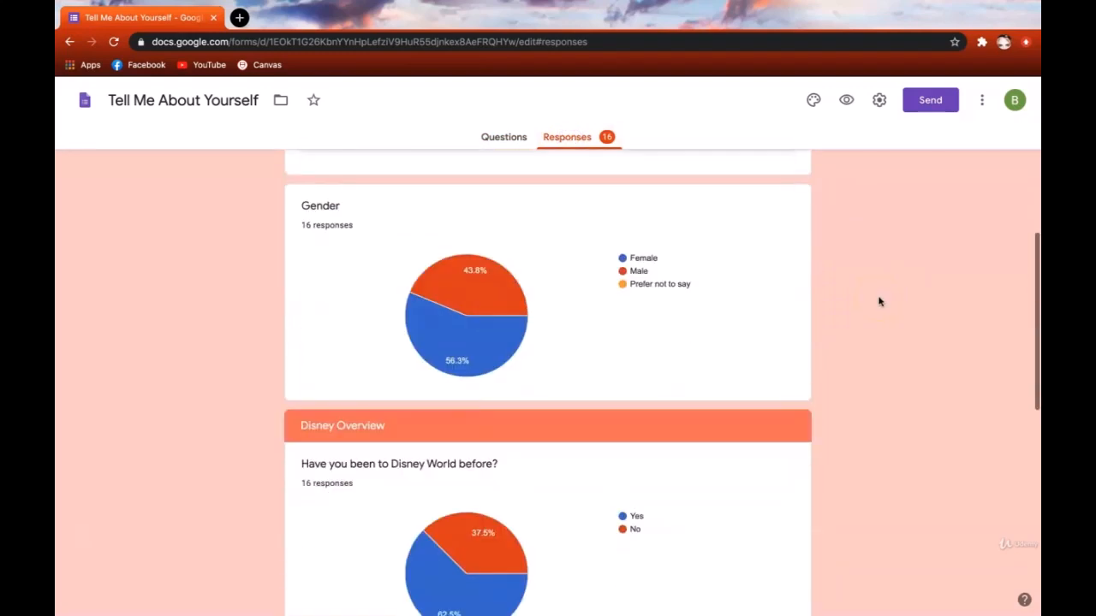
scroll(878, 301, down, 5)
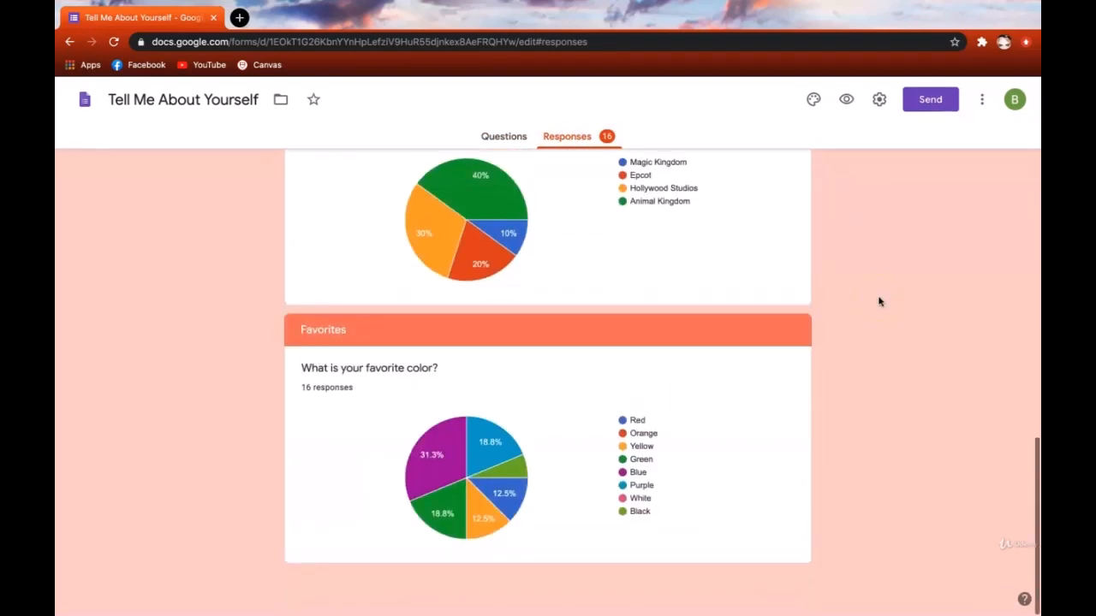
scroll(878, 301, up, 15)
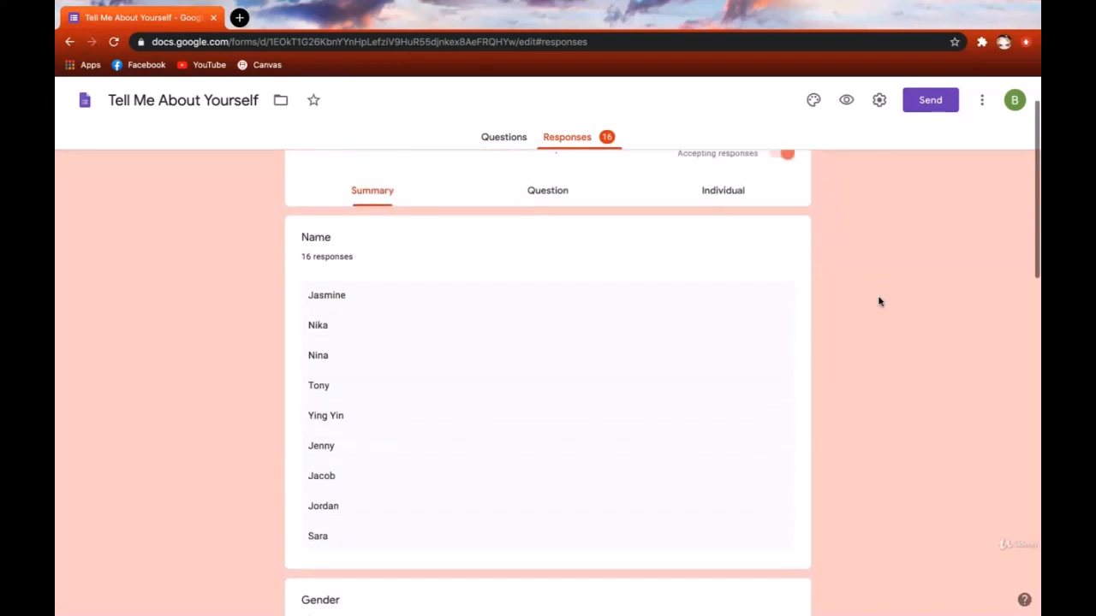
click(872, 348)
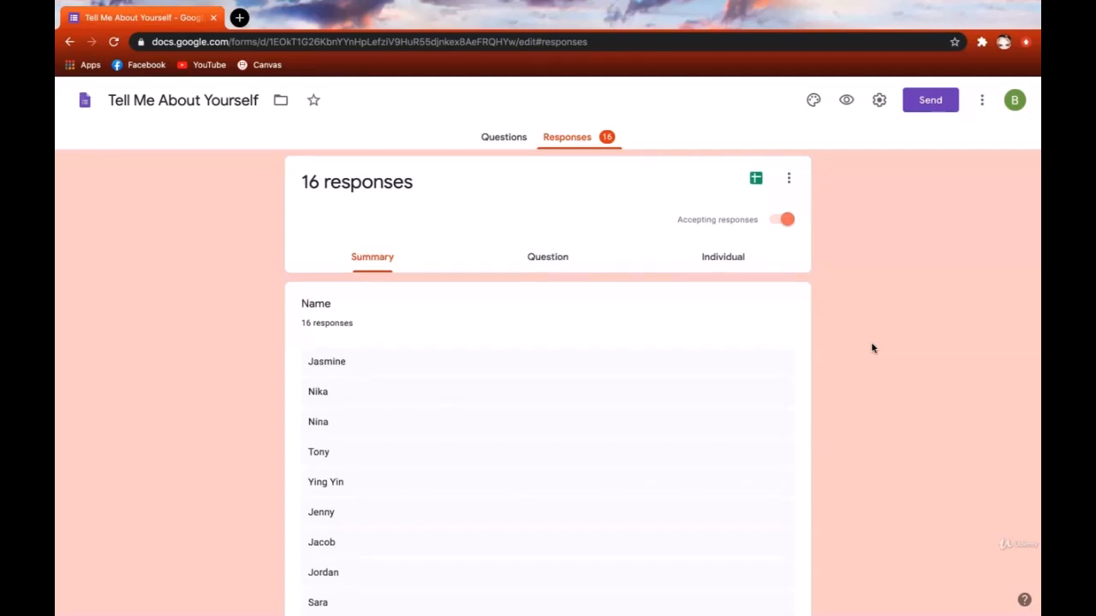
scroll(872, 347, down, 1)
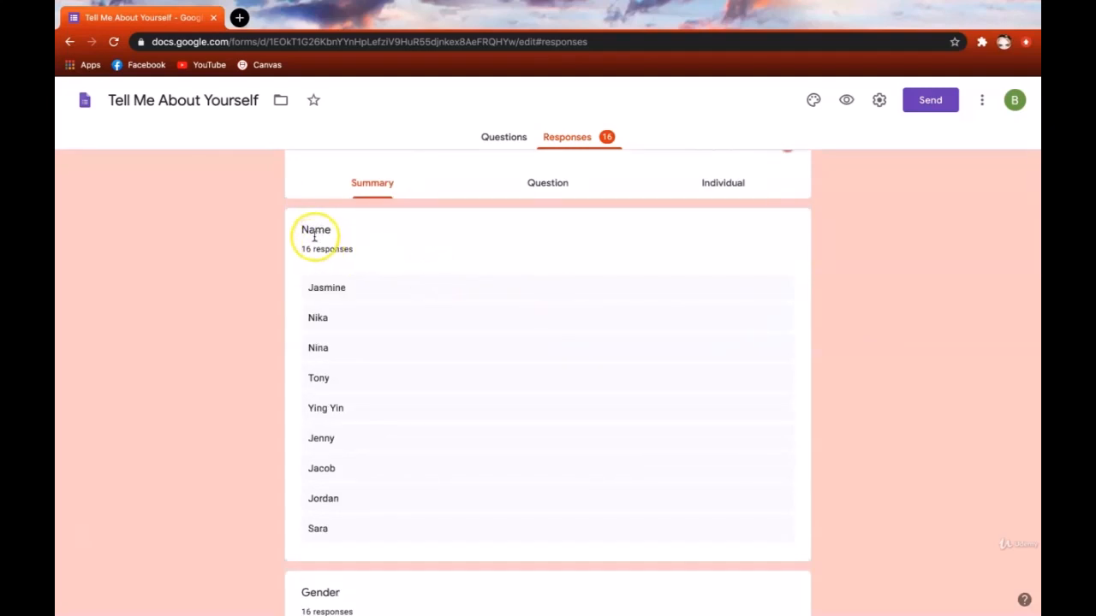
scroll(452, 395, down, 3)
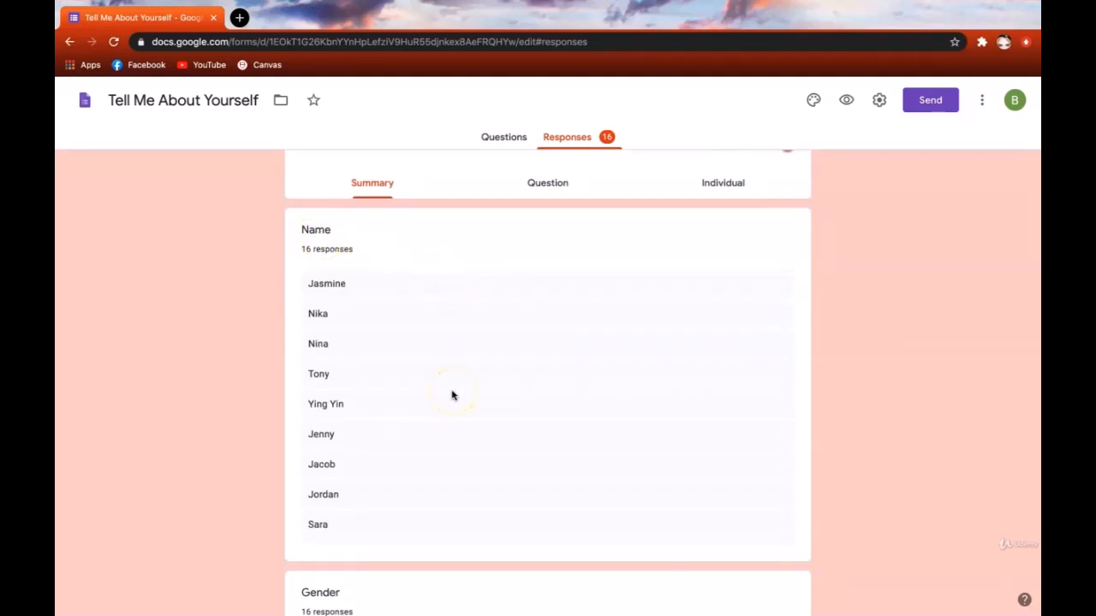
scroll(452, 395, down, 2)
scroll(450, 393, up, 5)
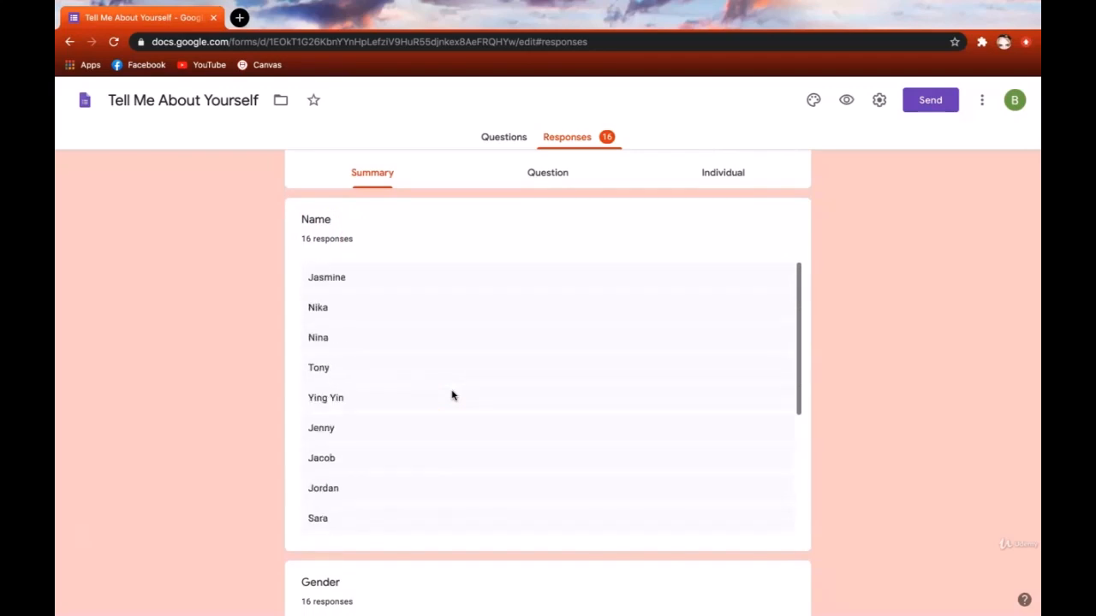
drag(303, 238, 354, 238)
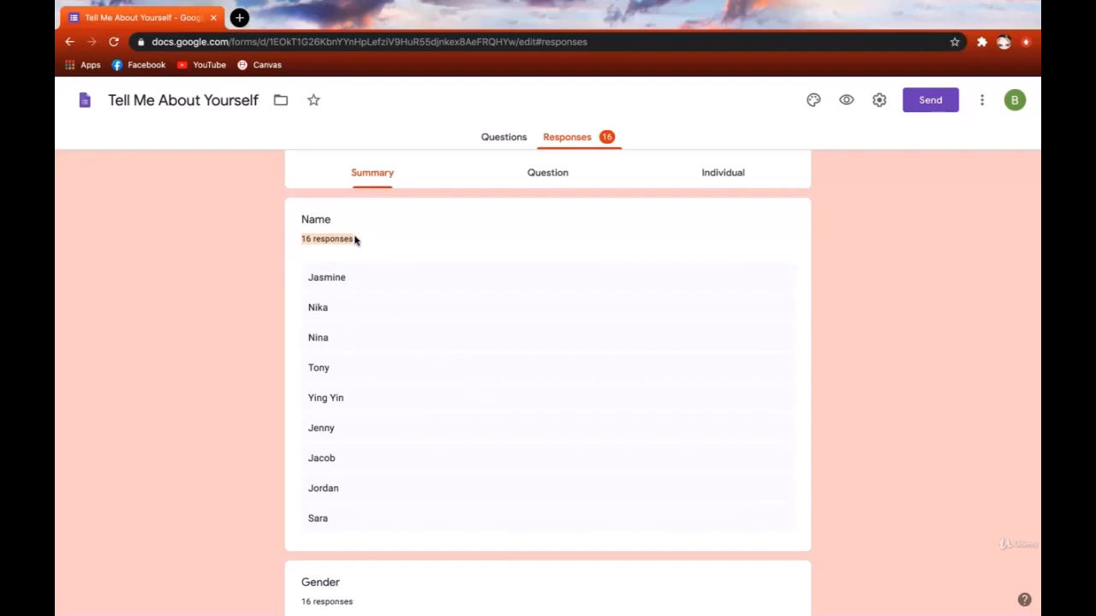
- Open the Movie Night Planning form in a new tab and scroll through its questions
click(856, 359)
scroll(862, 362, down, 4)
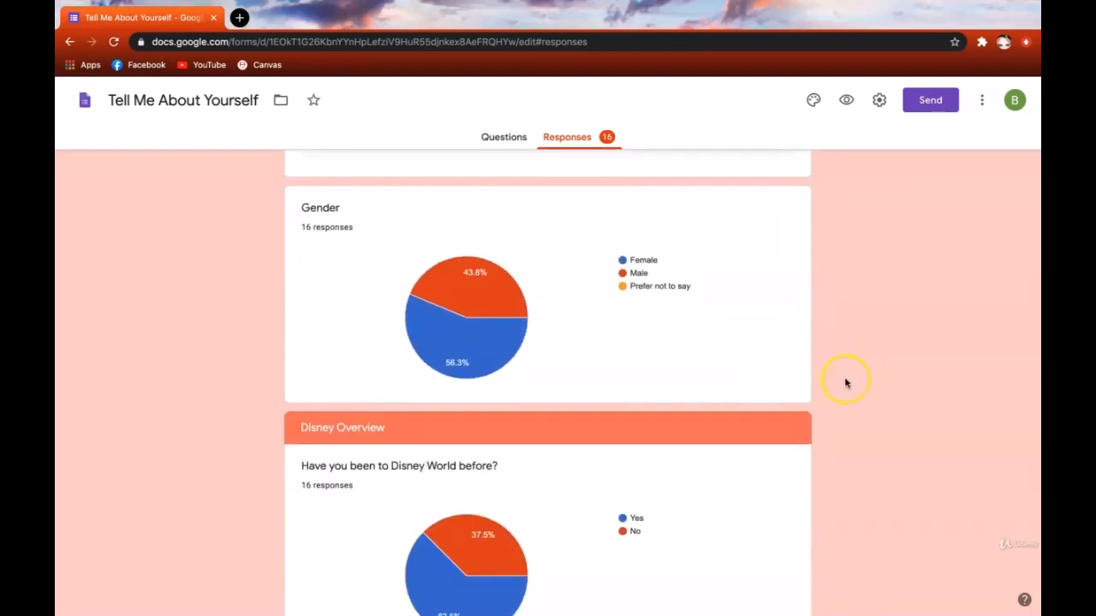
scroll(863, 466, down, 2)
scroll(864, 467, down, 1)
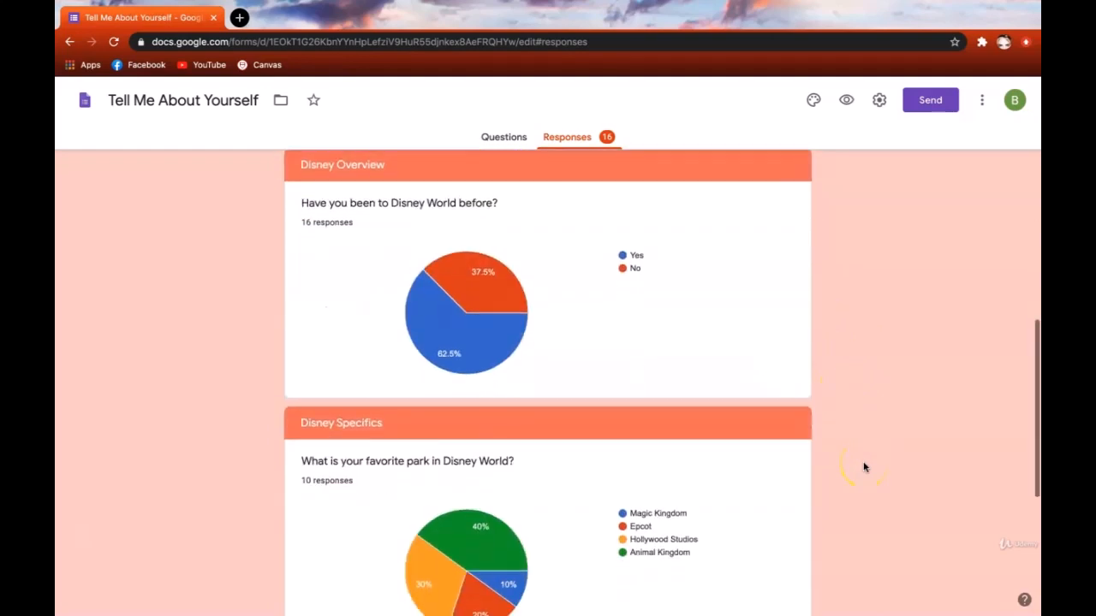
scroll(864, 467, down, 1)
scroll(864, 466, down, 3)
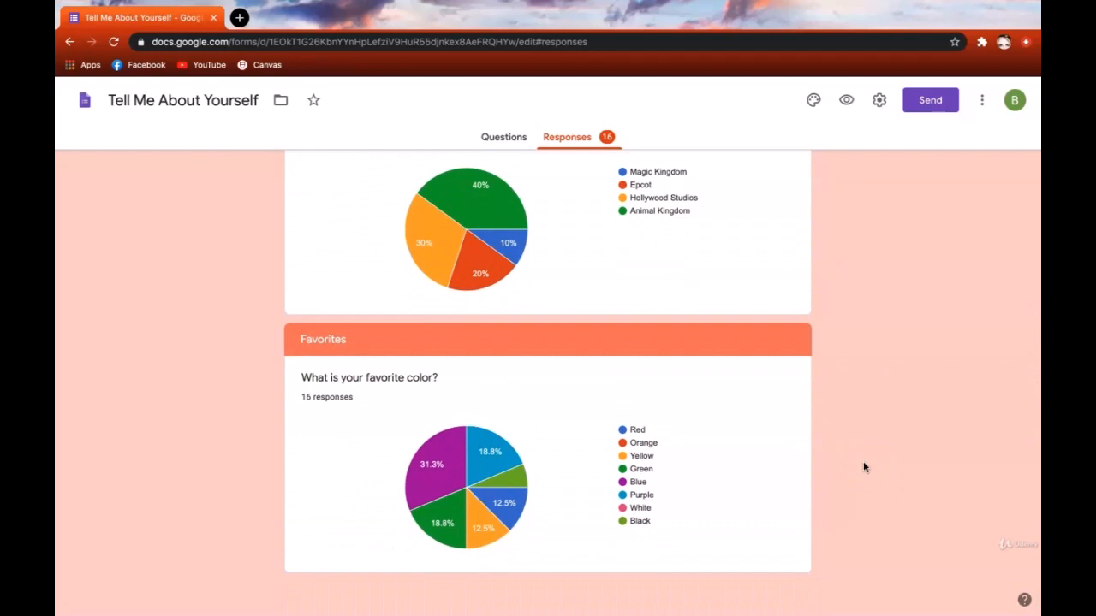
scroll(864, 467, up, 4)
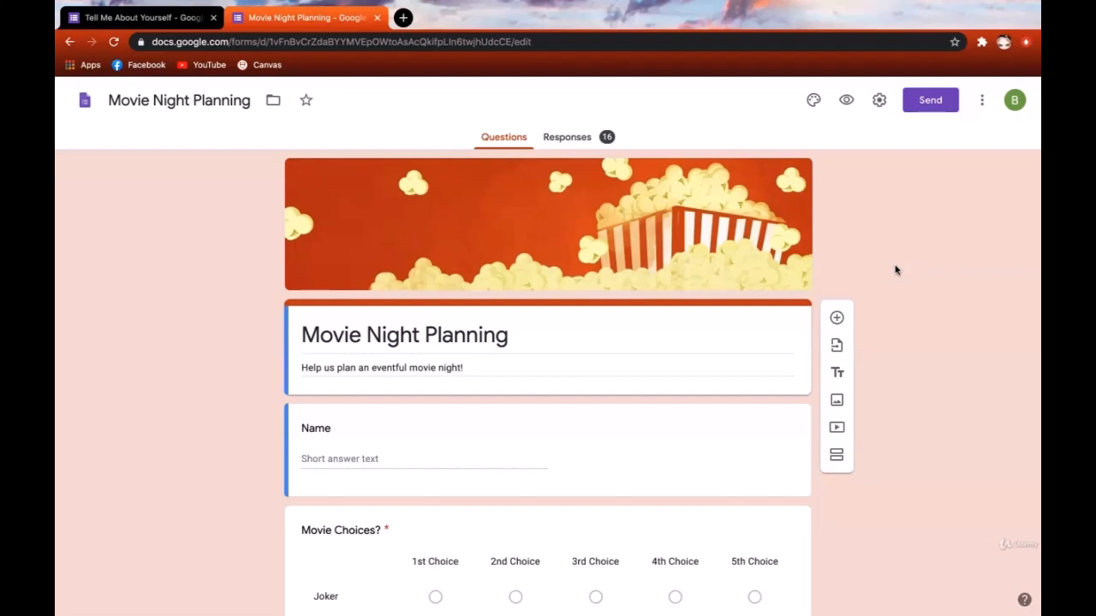
- Scroll through the Movie Night Planning form's questions
scroll(896, 270, down, 3)
click(761, 272)
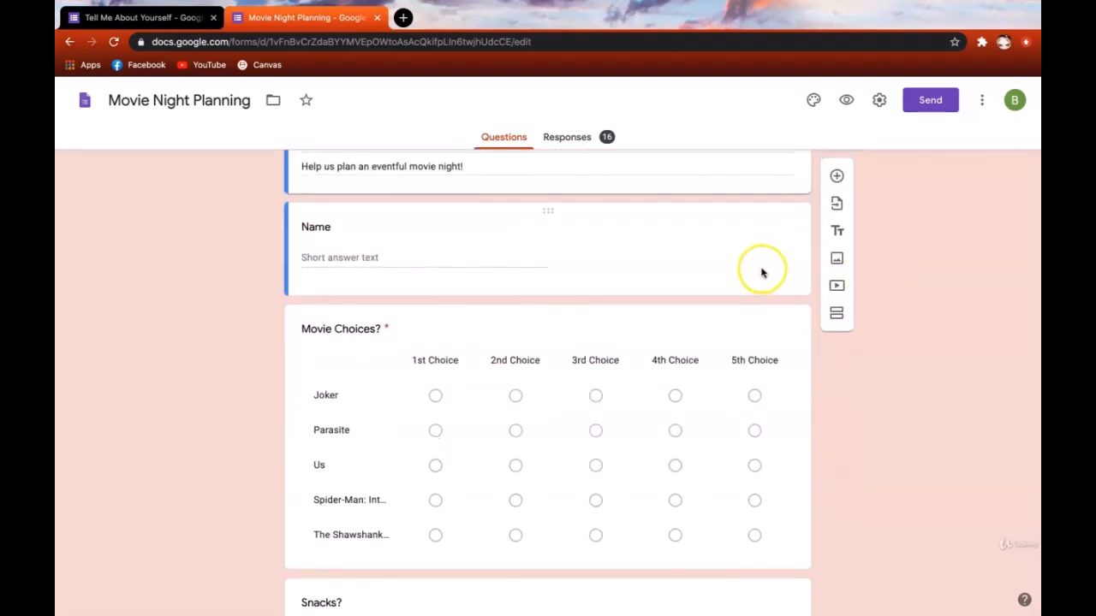
scroll(849, 447, down, 2)
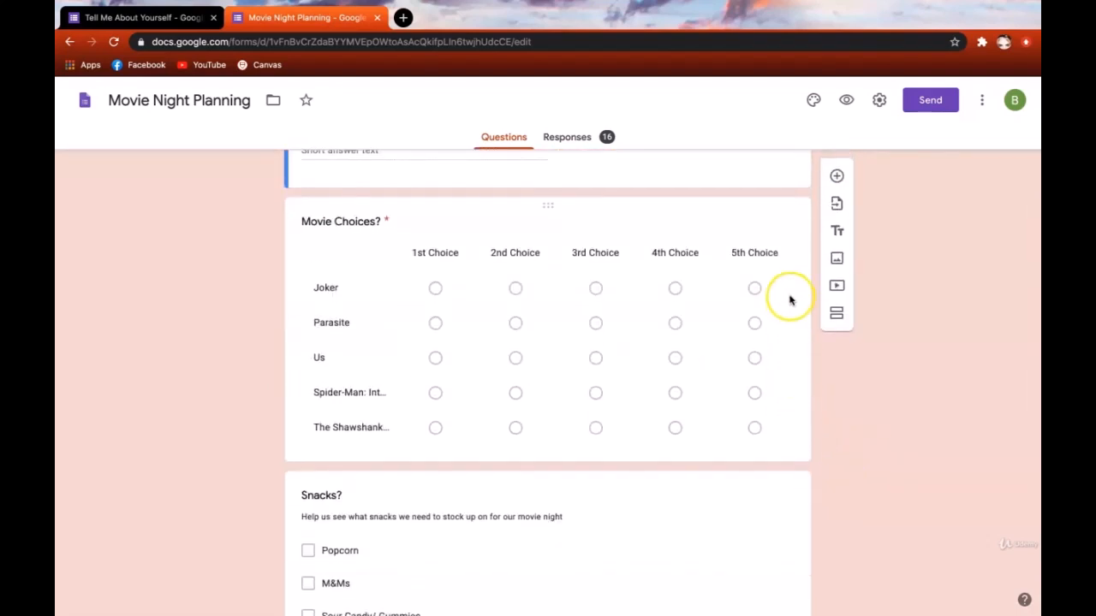
scroll(878, 488, down, 3)
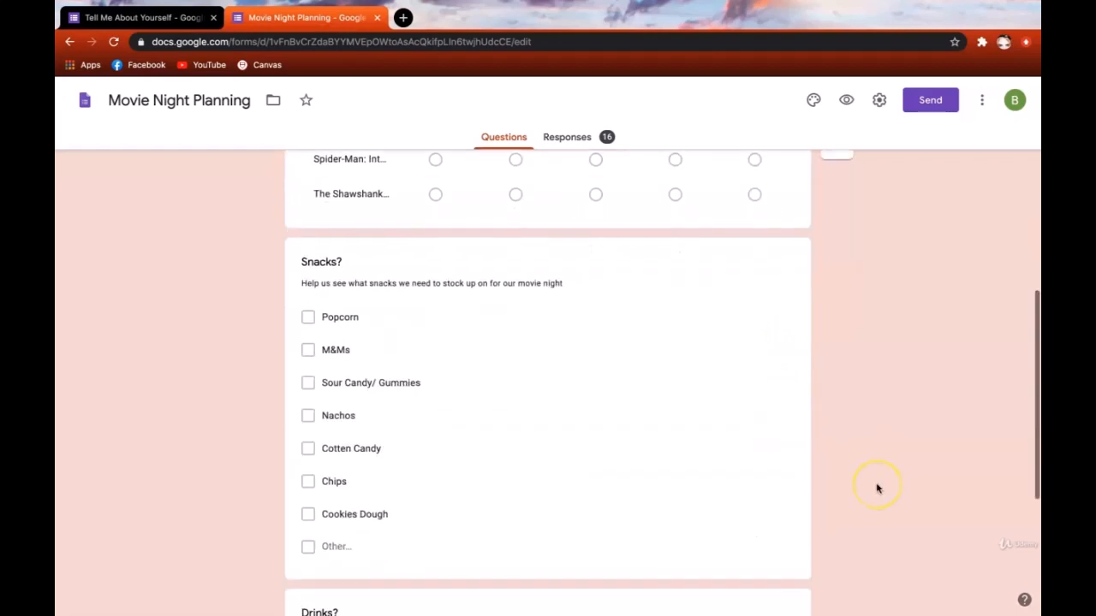
scroll(770, 462, down, 2)
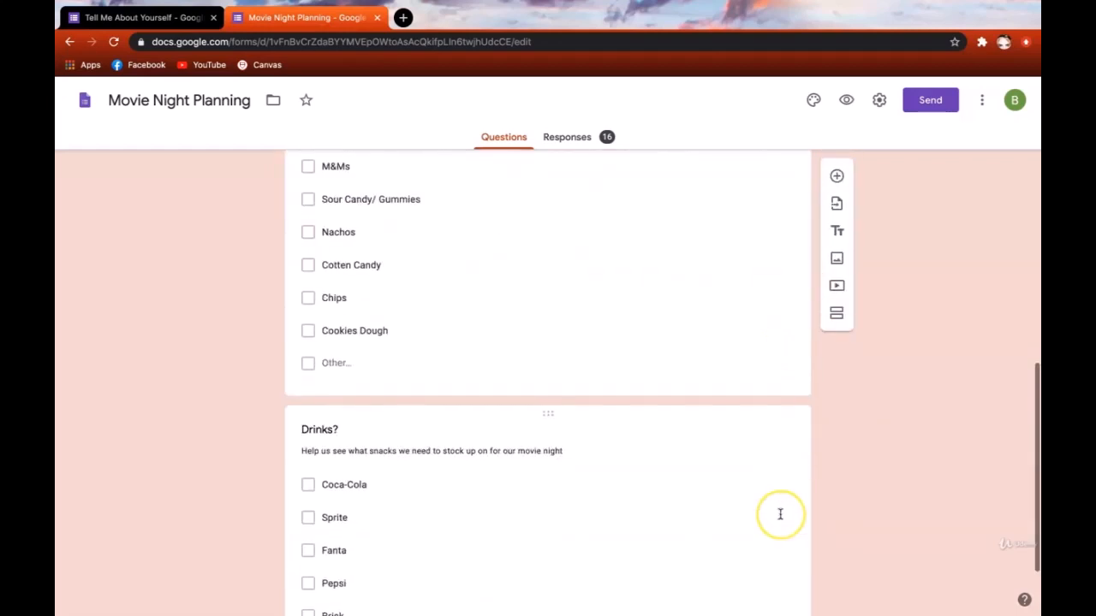
scroll(780, 514, up, 2)
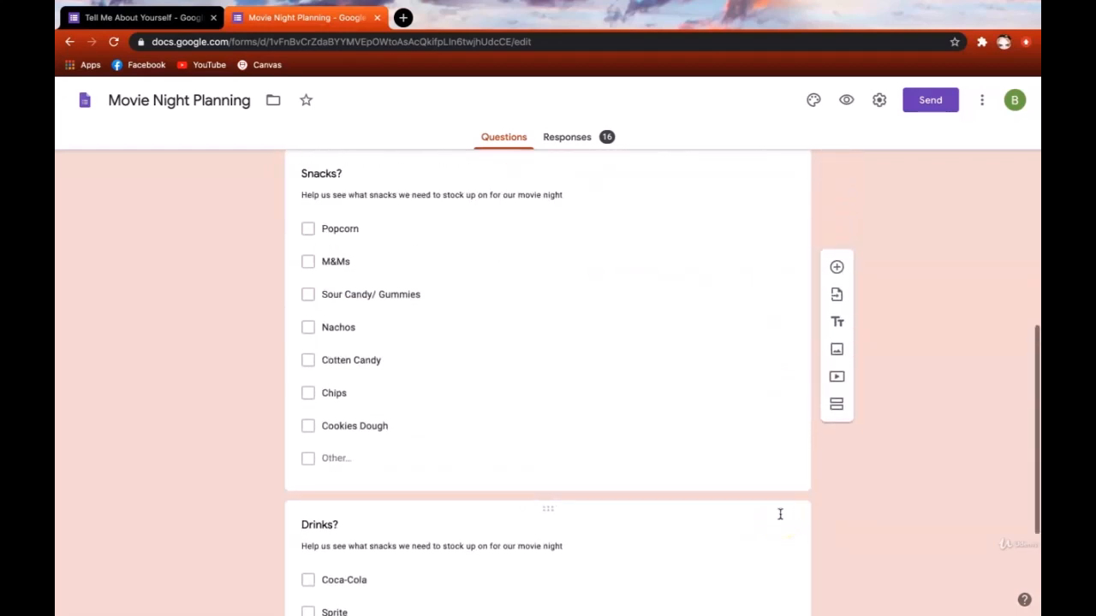
- Review the Movie Night Planning snack and drink response charts, then close its tab
click(592, 143)
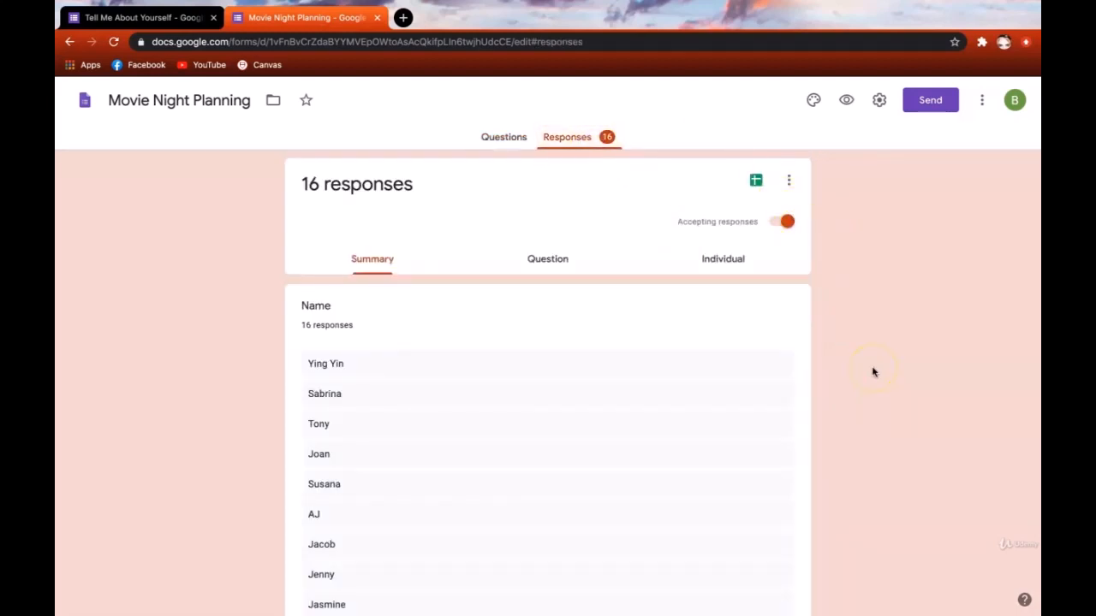
scroll(873, 372, down, 2)
scroll(725, 422, down, 3)
scroll(725, 422, down, 2)
scroll(725, 422, up, 5)
scroll(907, 342, up, 1)
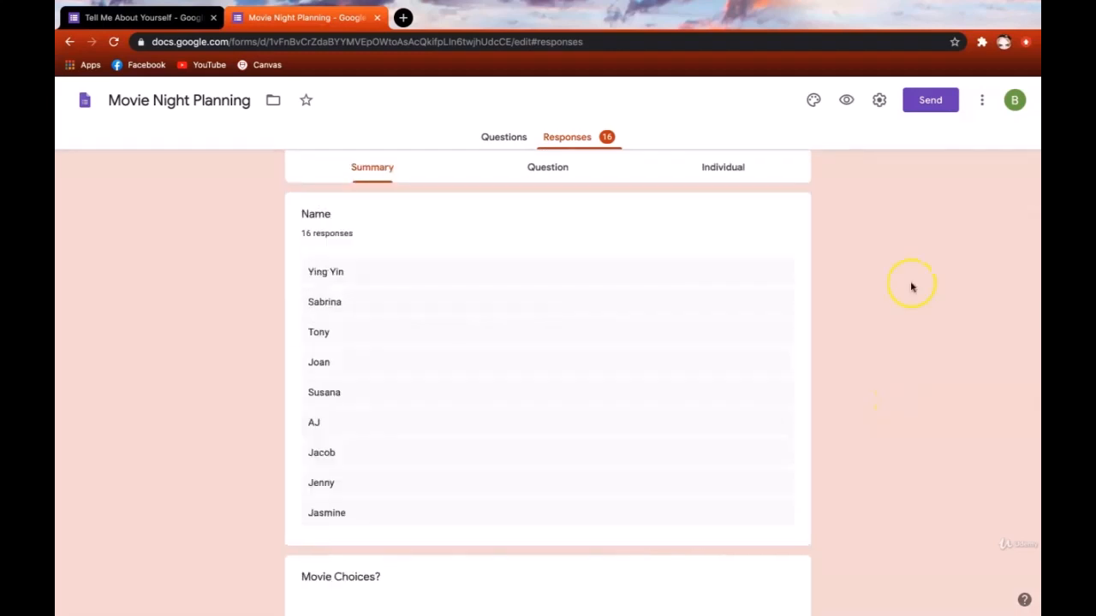
scroll(911, 288, down, 4)
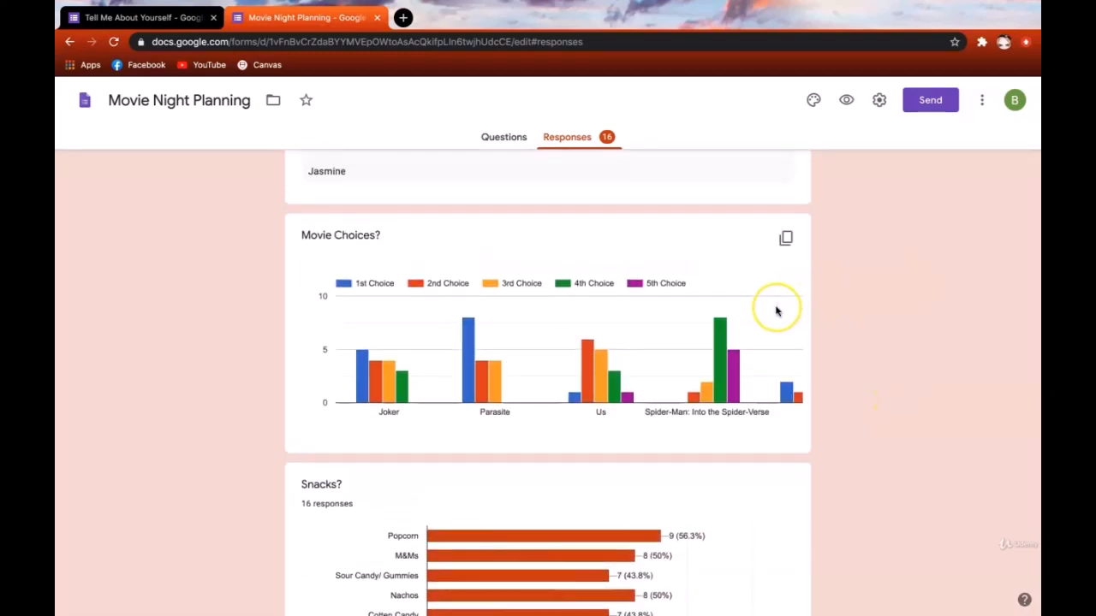
scroll(776, 312, right, 3)
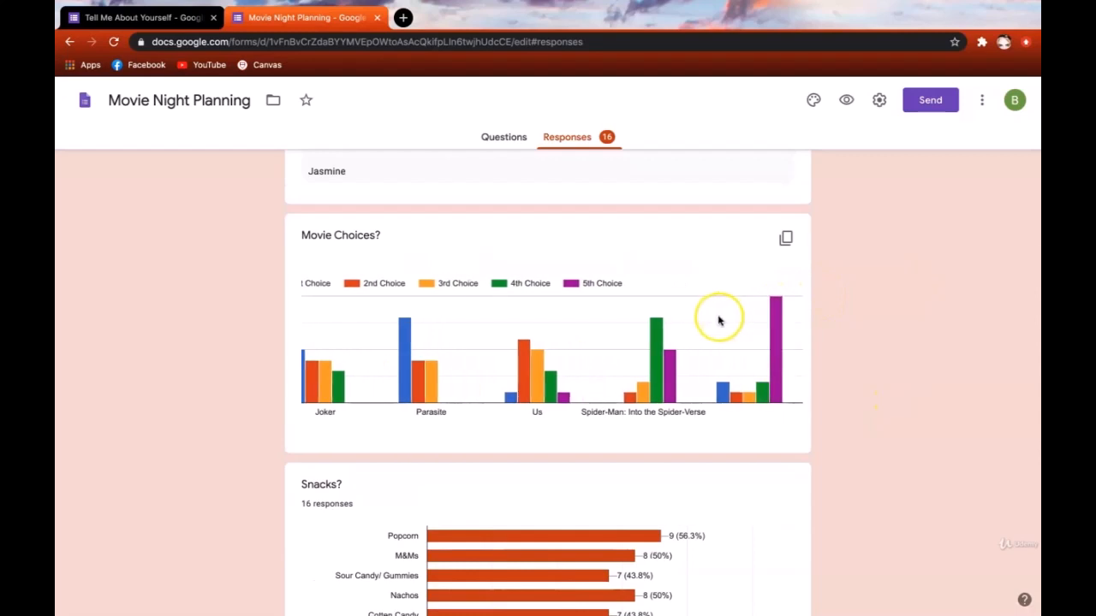
scroll(717, 319, left, 3)
mouse_move(585, 364)
mouse_move(630, 402)
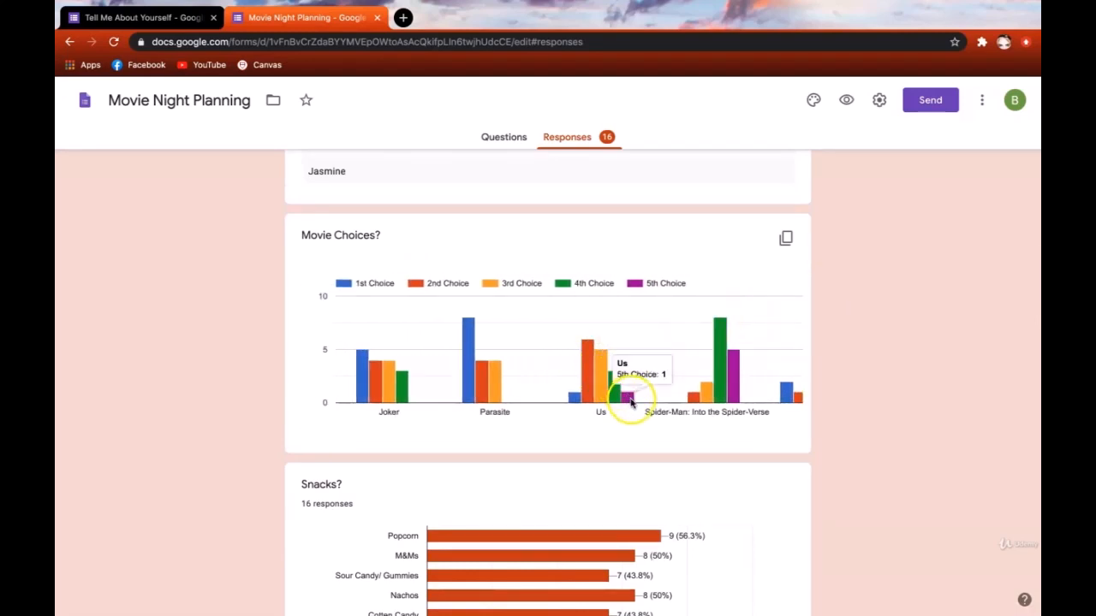
scroll(782, 455, down, 4)
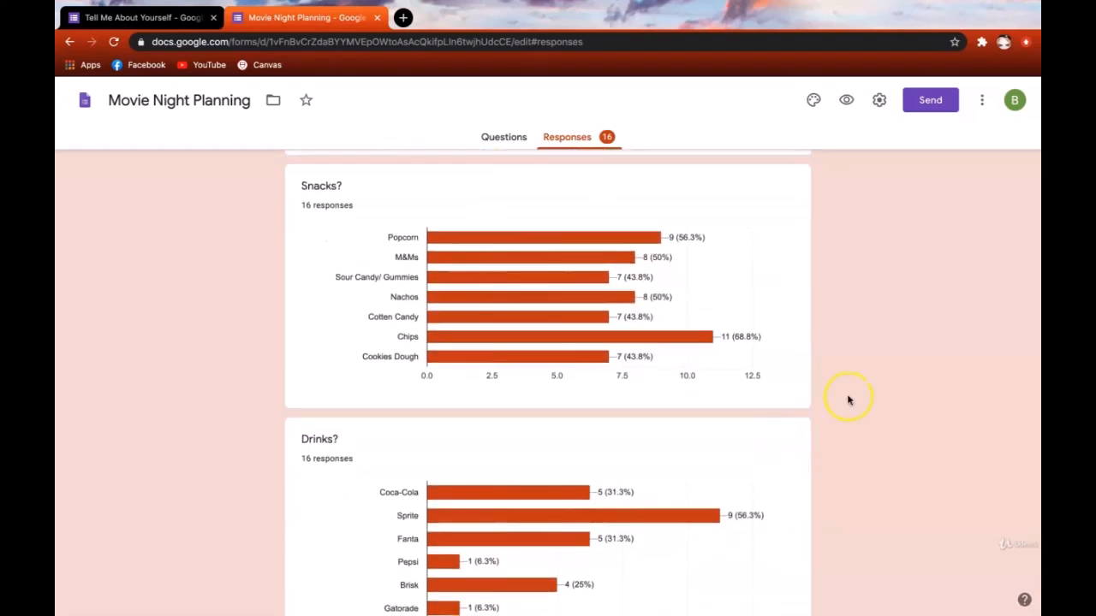
scroll(848, 400, down, 1)
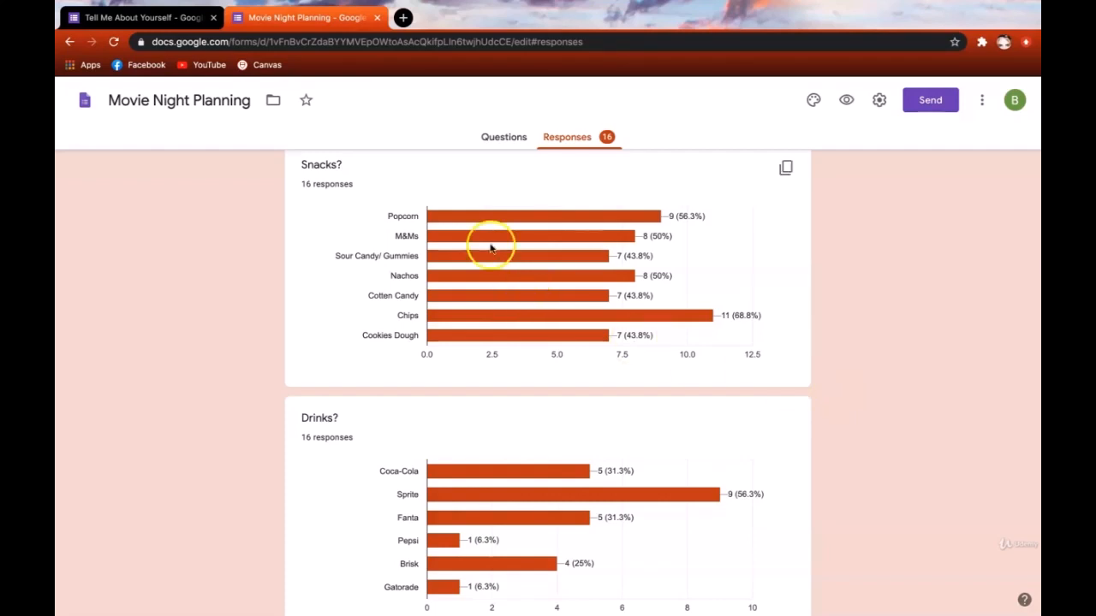
click(377, 17)
- Switch the Tell Me About Yourself responses to the per-question view
click(178, 374)
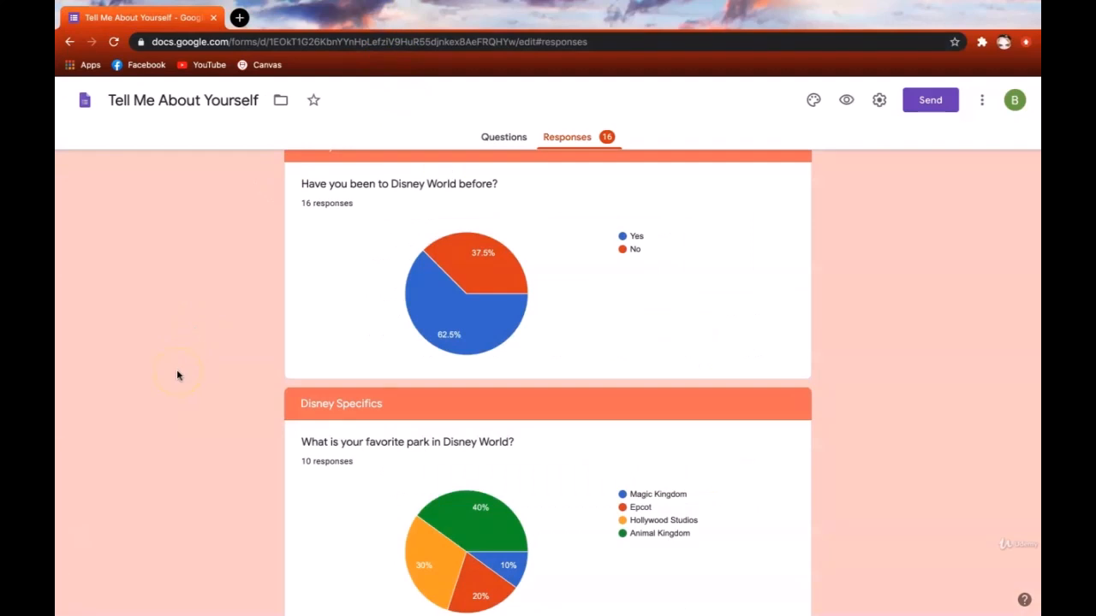
scroll(178, 375, up, 15)
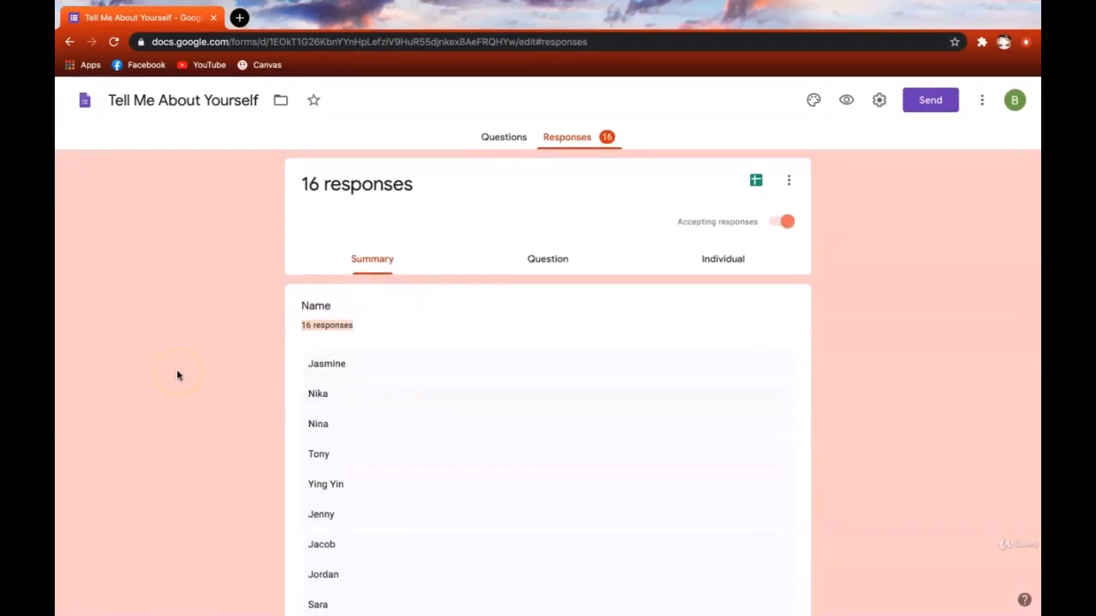
click(377, 278)
click(560, 267)
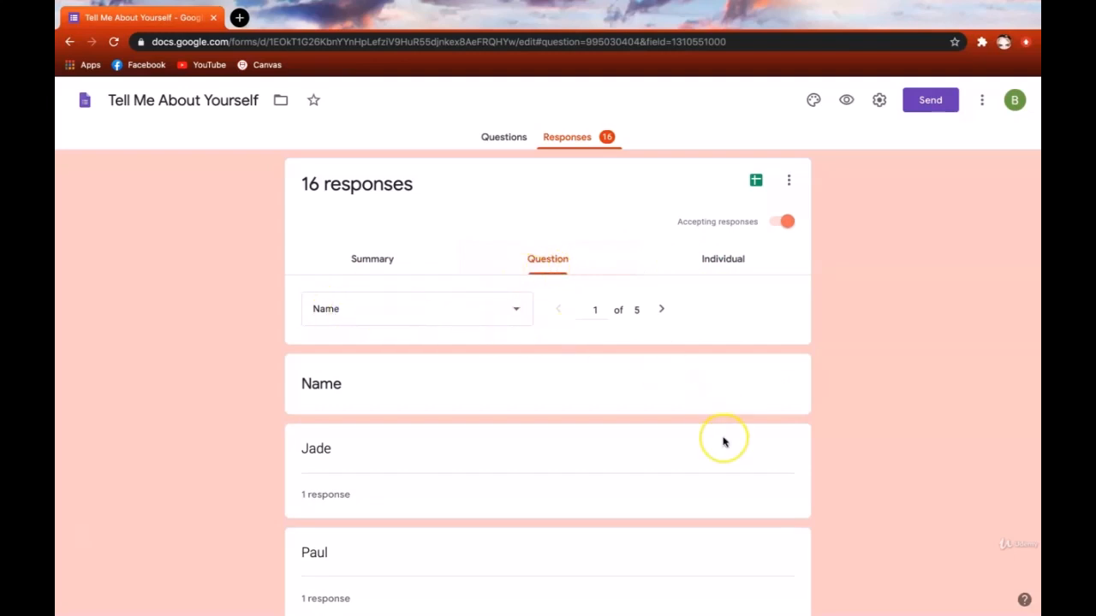
scroll(723, 442, down, 2)
scroll(723, 441, down, 4)
scroll(723, 442, up, 4)
scroll(724, 442, up, 2)
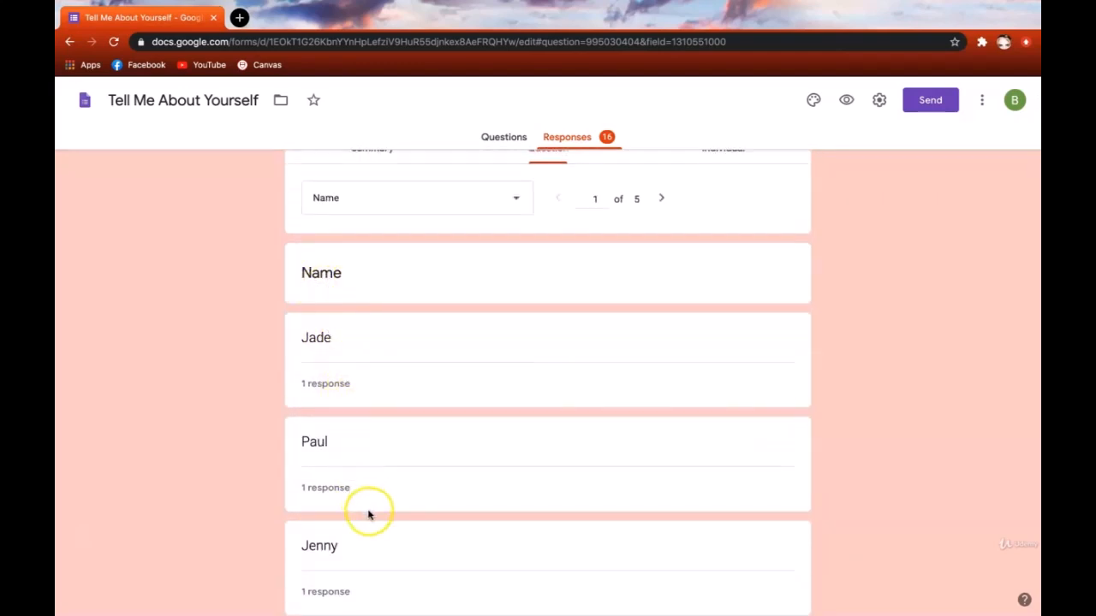
scroll(520, 407, up, 2)
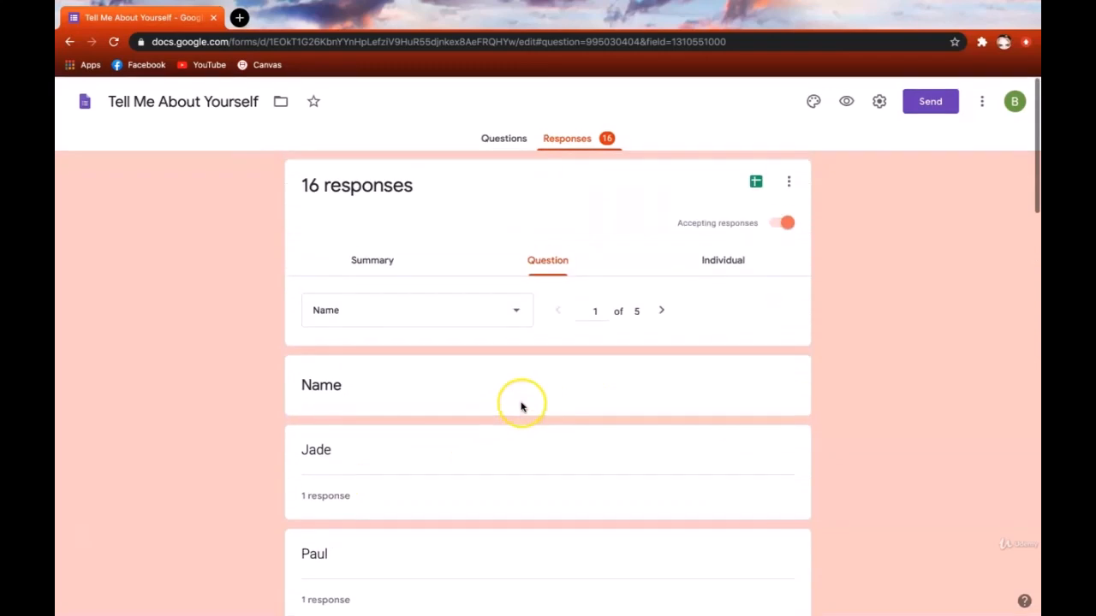
- Show 'What is your favorite color?' answers: Blue 5, Green 3, Purple 3, Red 2
click(526, 310)
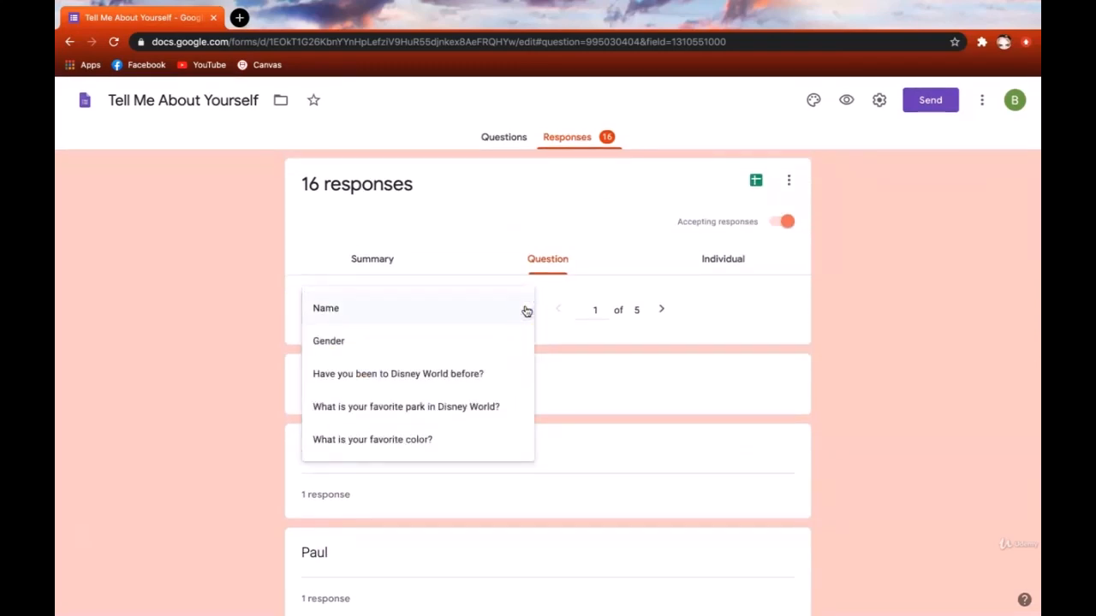
click(497, 446)
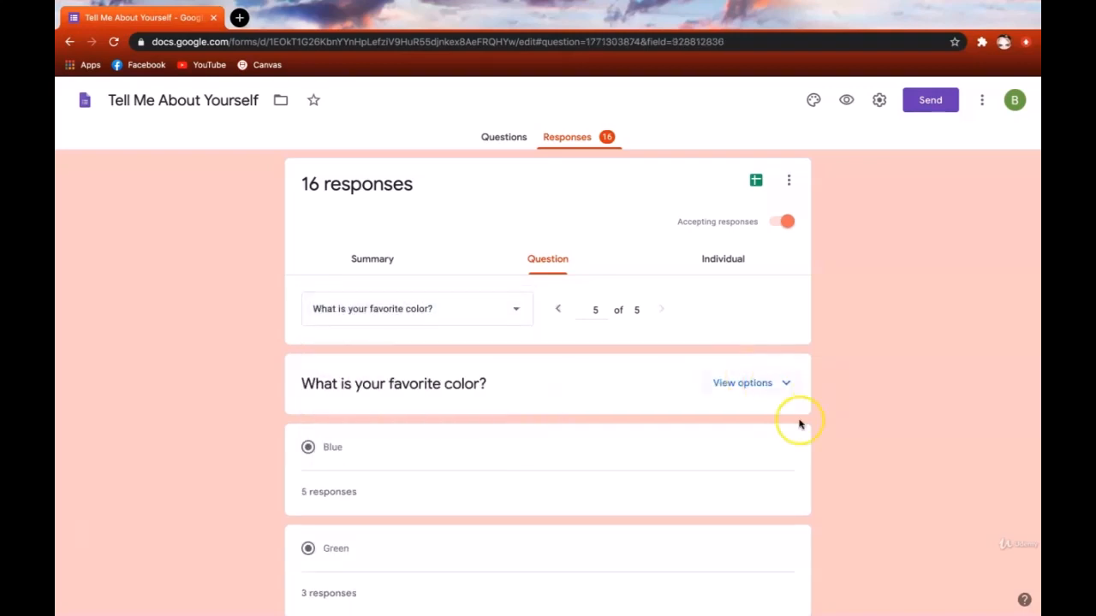
scroll(719, 381, down, 2)
scroll(675, 376, down, 3)
scroll(675, 377, up, 2)
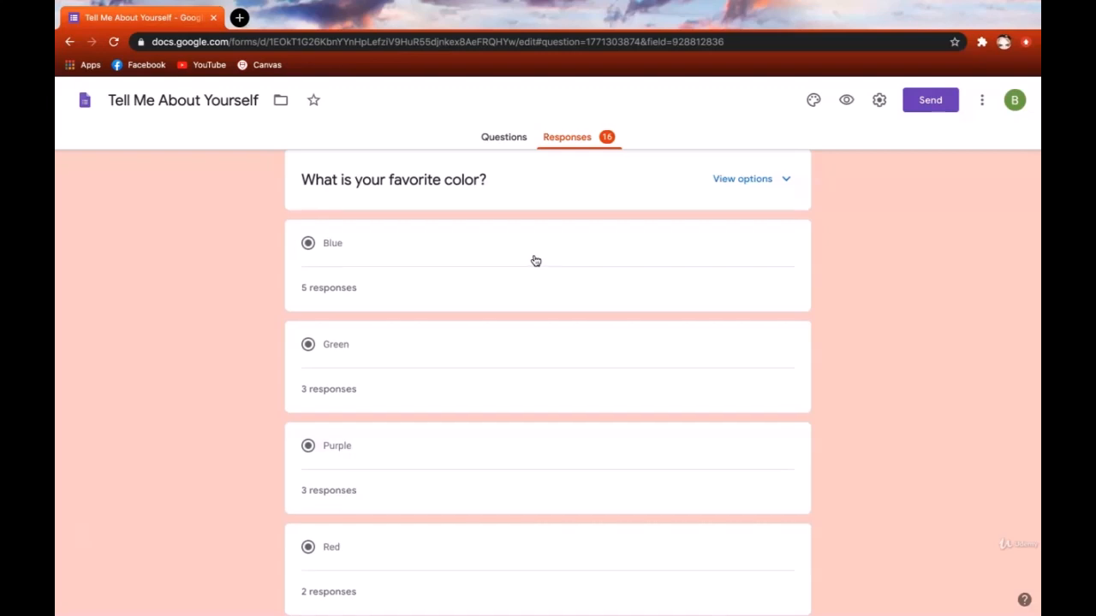
scroll(535, 260, up, 3)
- Scroll through the first individual Tell Me About Yourself submission
click(724, 218)
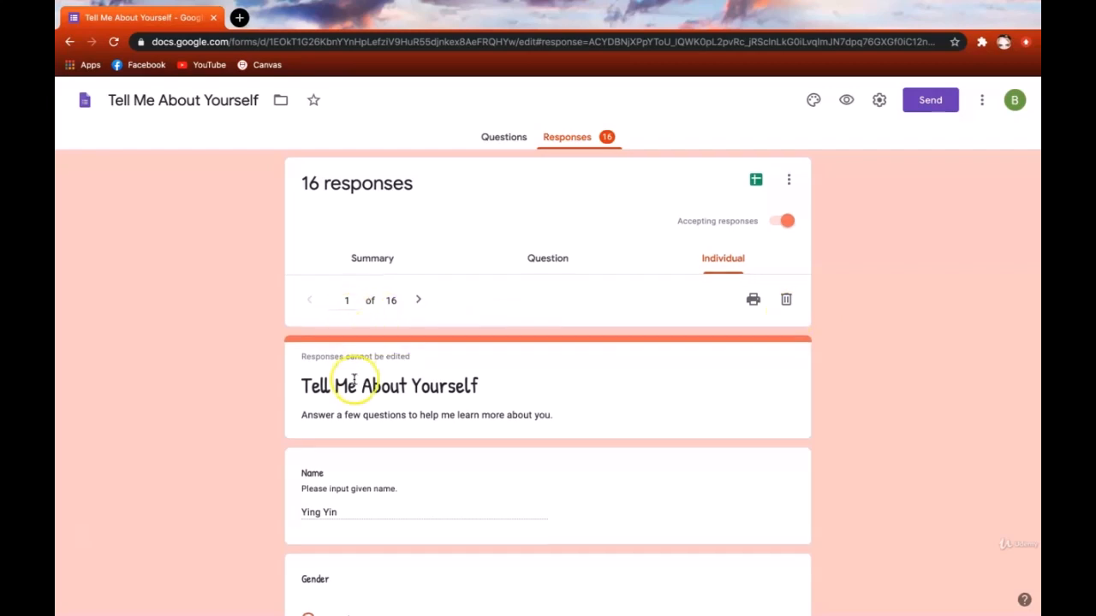
scroll(354, 379, down, 2)
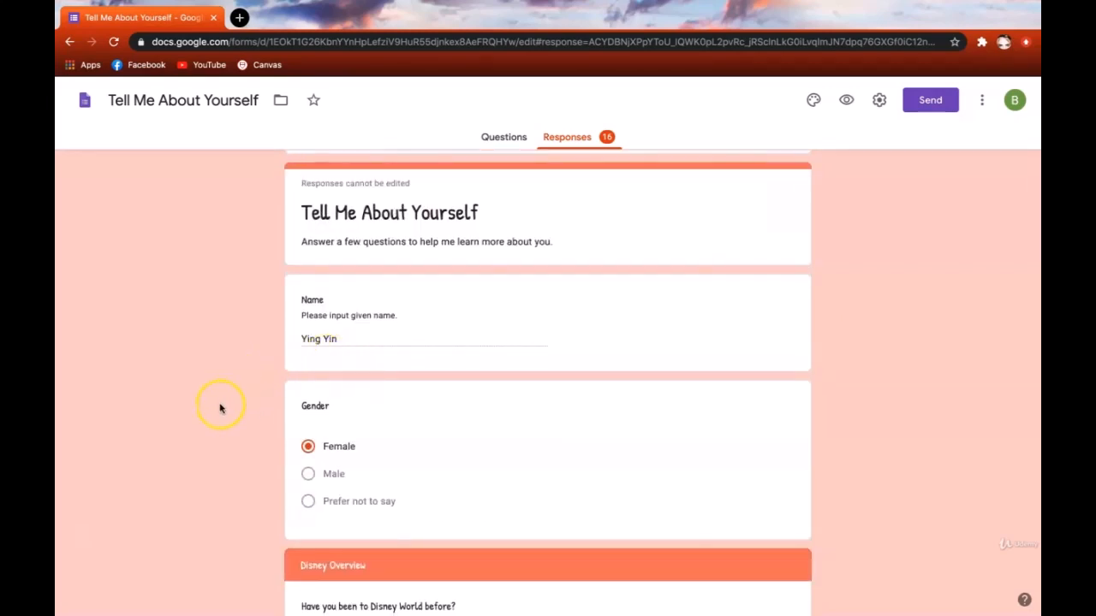
scroll(219, 409, down, 5)
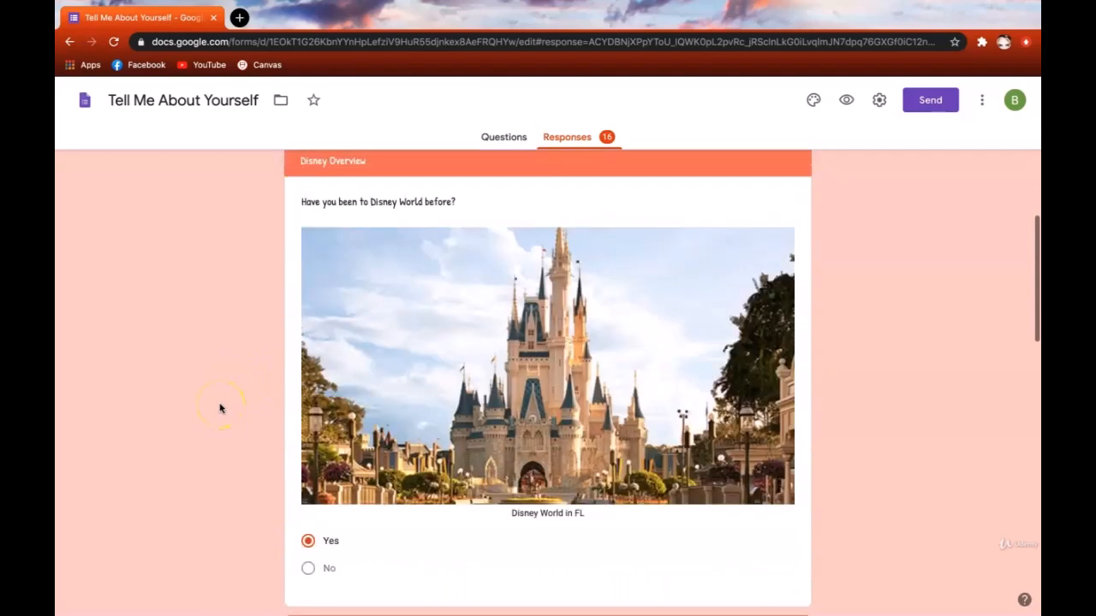
scroll(219, 408, down, 8)
scroll(219, 409, down, 4)
scroll(219, 408, up, 8)
scroll(219, 409, up, 10)
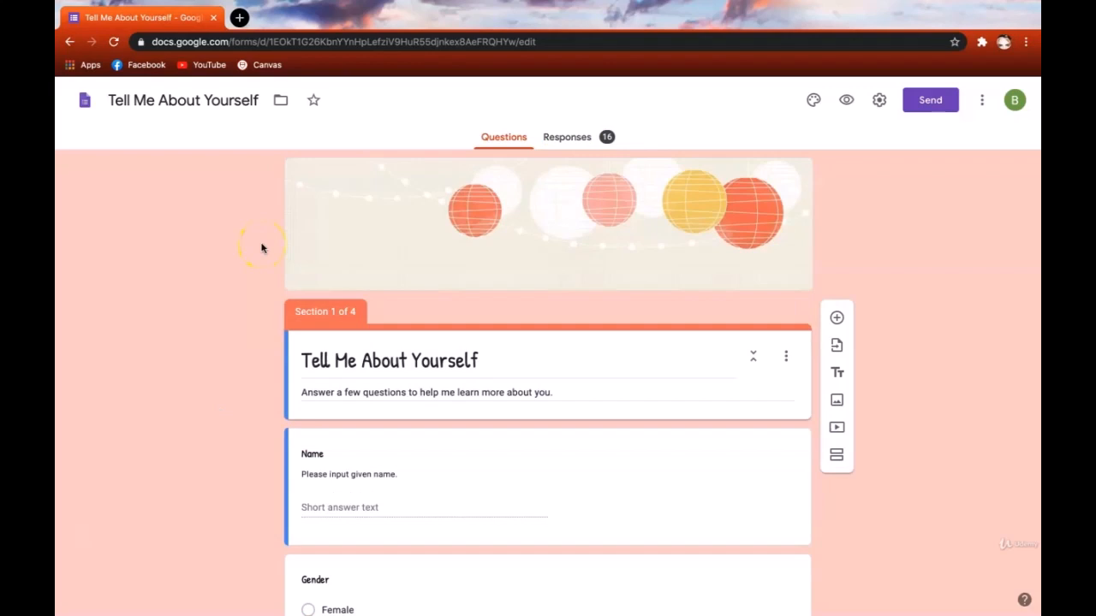
- Create a new linked spreadsheet with the default name 'Tell Me About Yourself (Responses)'
click(565, 145)
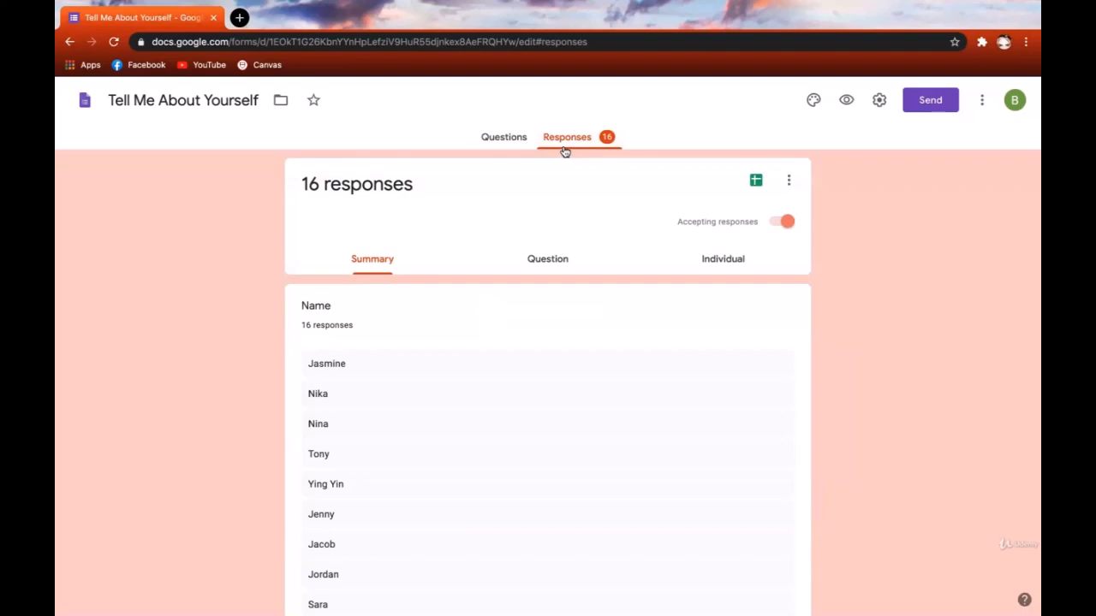
click(754, 184)
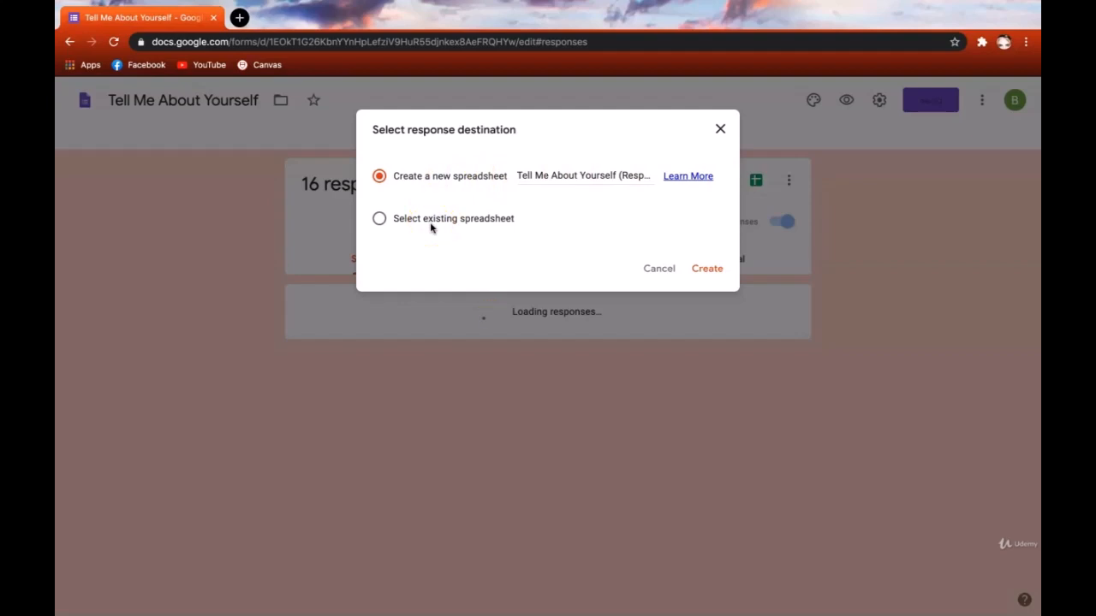
click(588, 175)
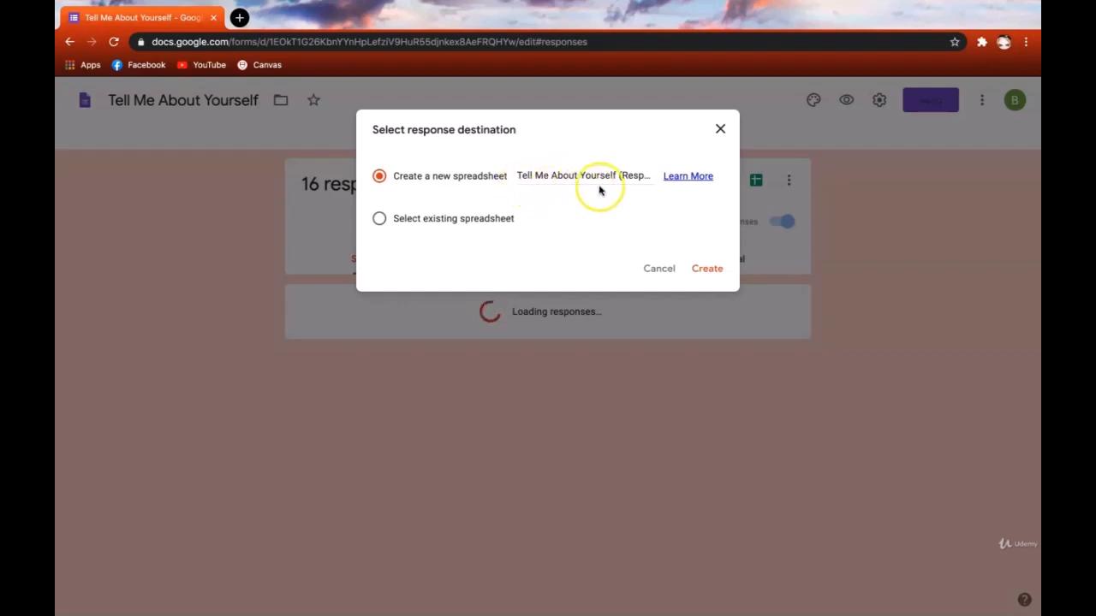
scroll(608, 177, right, 1)
click(626, 178)
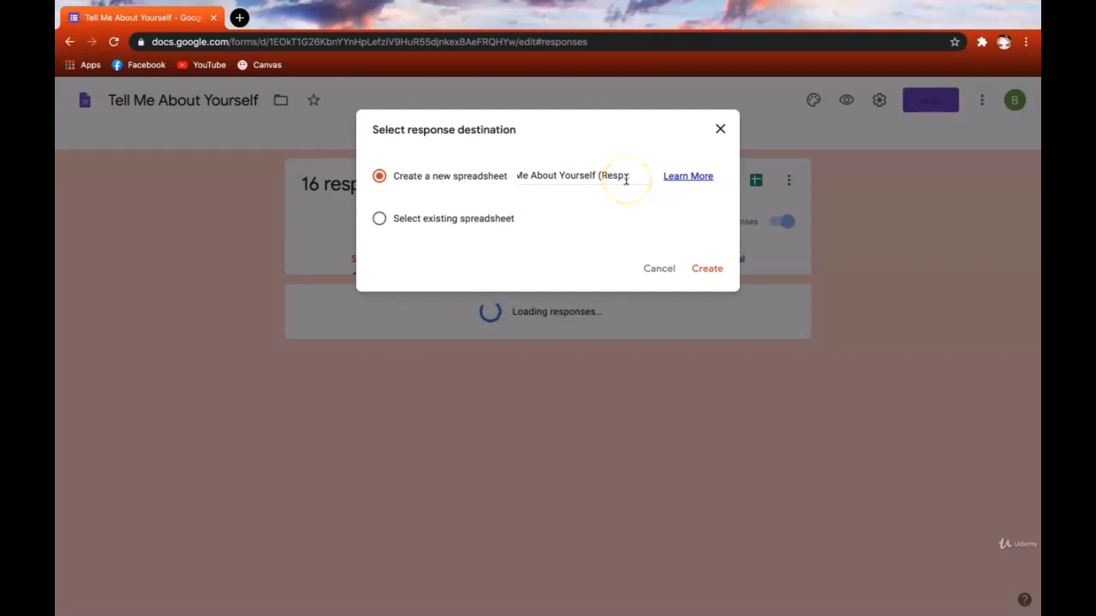
click(710, 267)
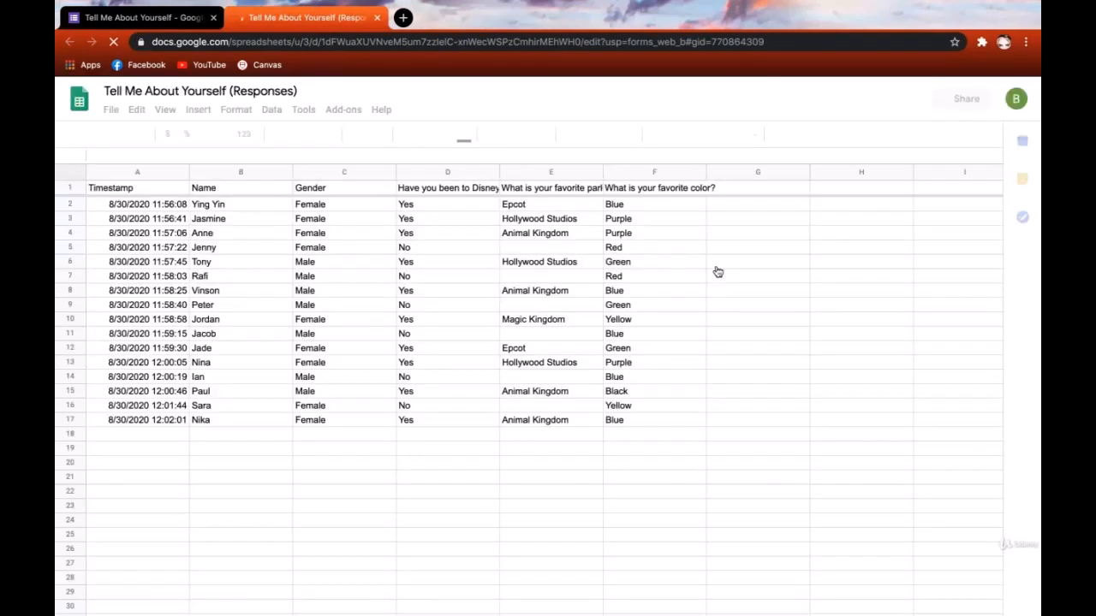
- Look over the 16 submissions in Form Responses 1, then close the spreadsheet
click(710, 267)
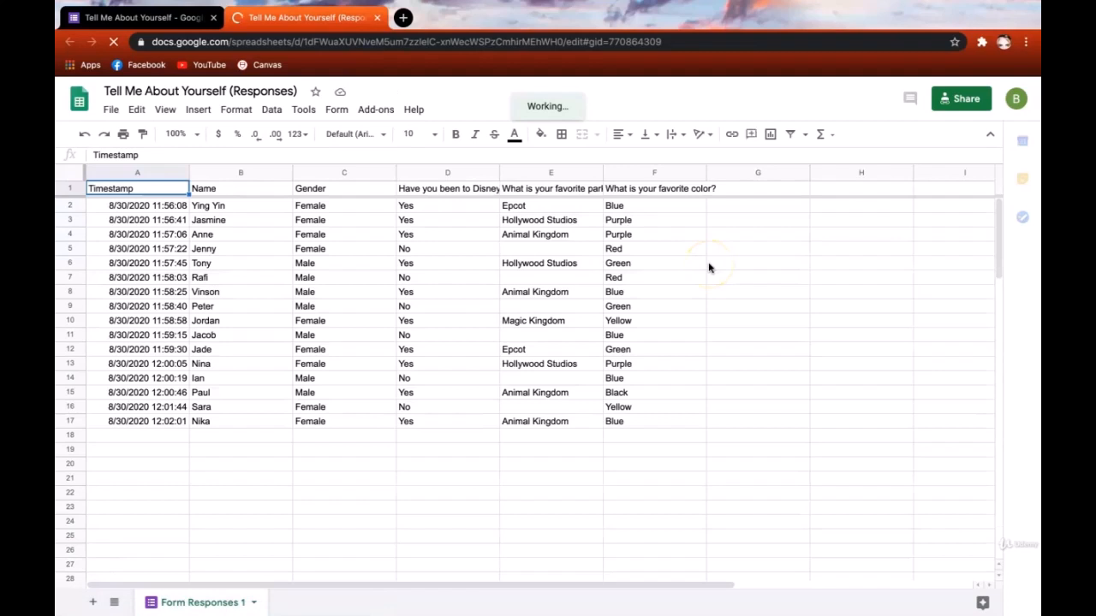
click(389, 86)
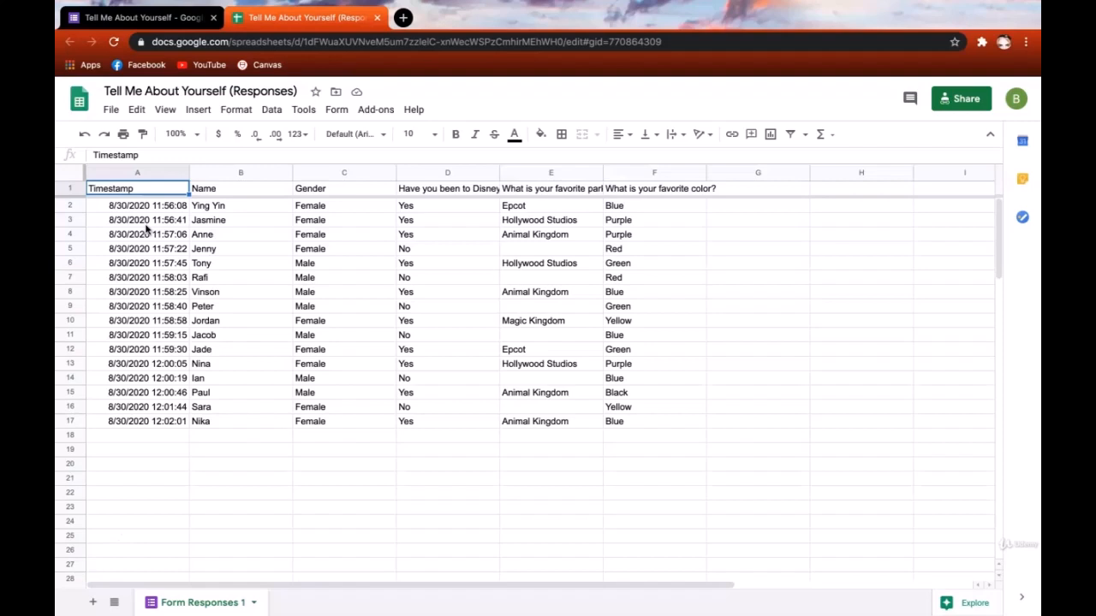
key(ctrl+w)
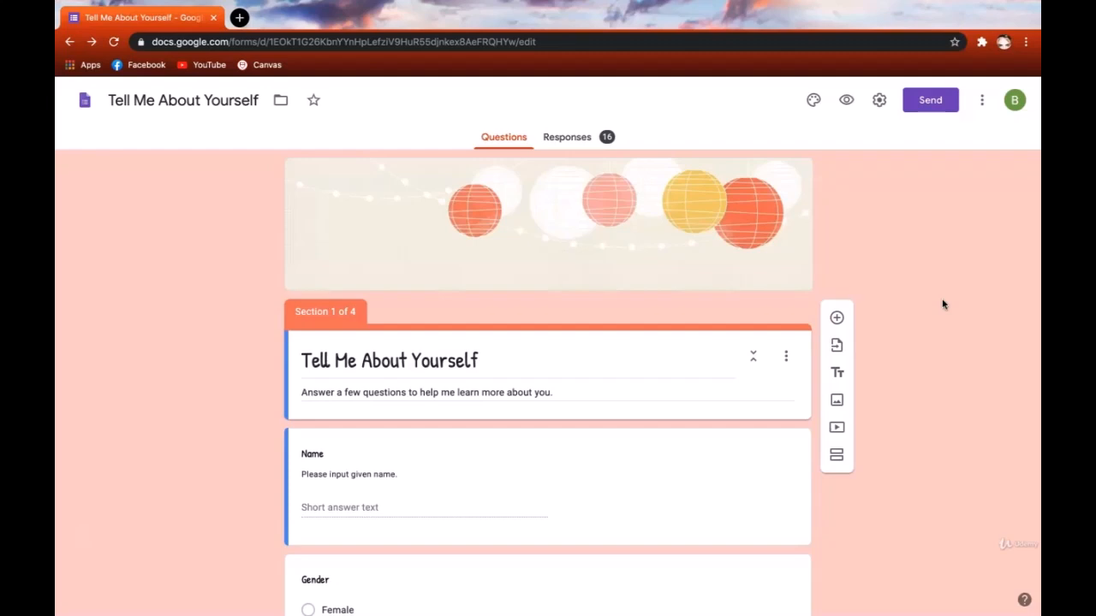
- Enable email notifications for new responses and confirm the setting is on
click(574, 137)
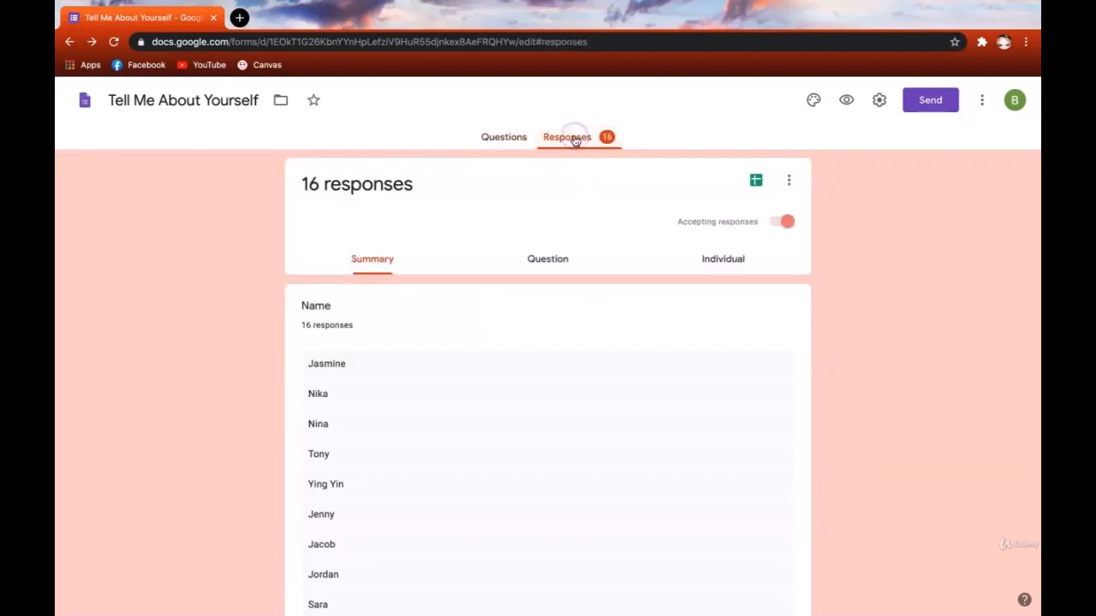
click(791, 182)
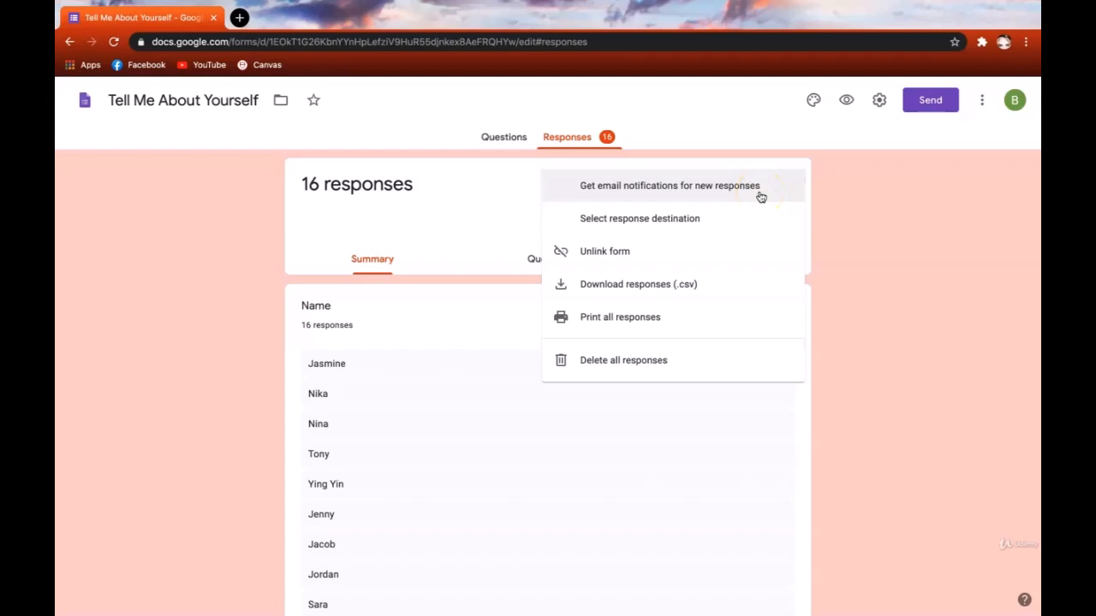
click(760, 197)
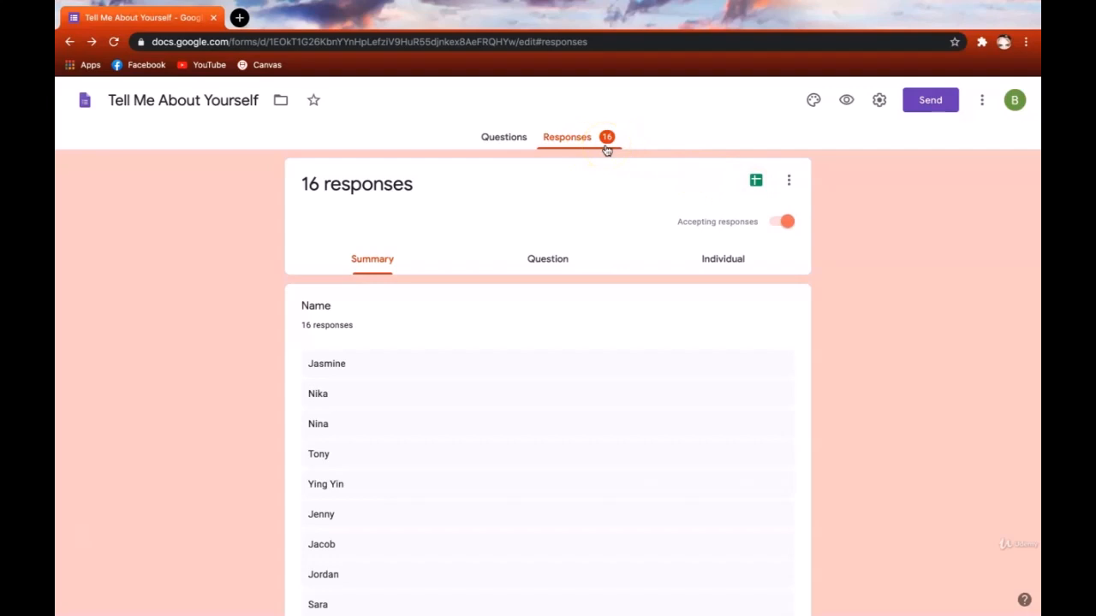
click(789, 180)
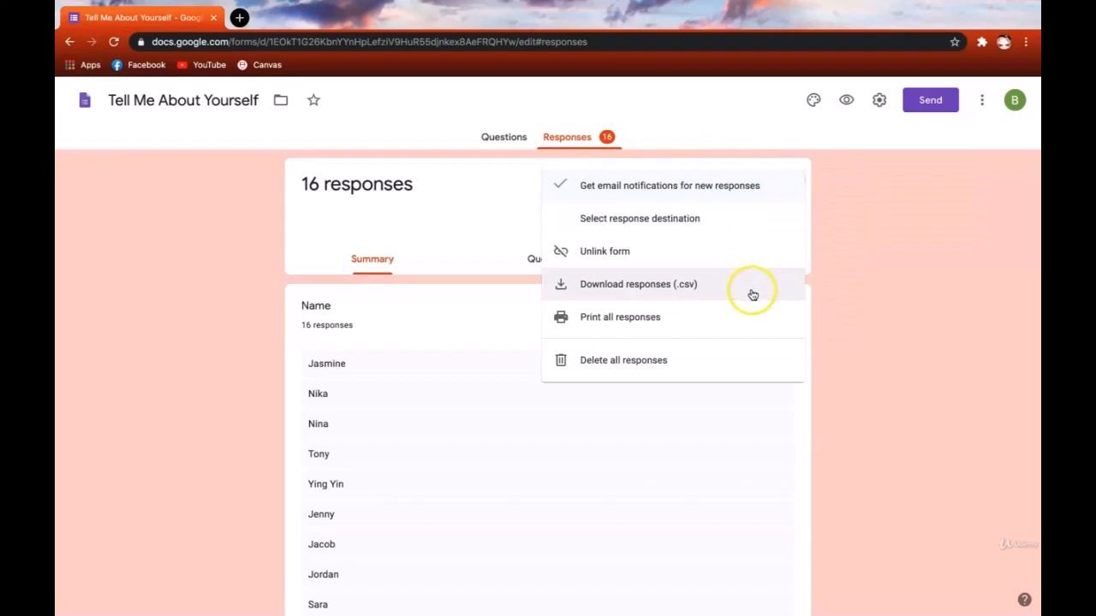
click(895, 270)
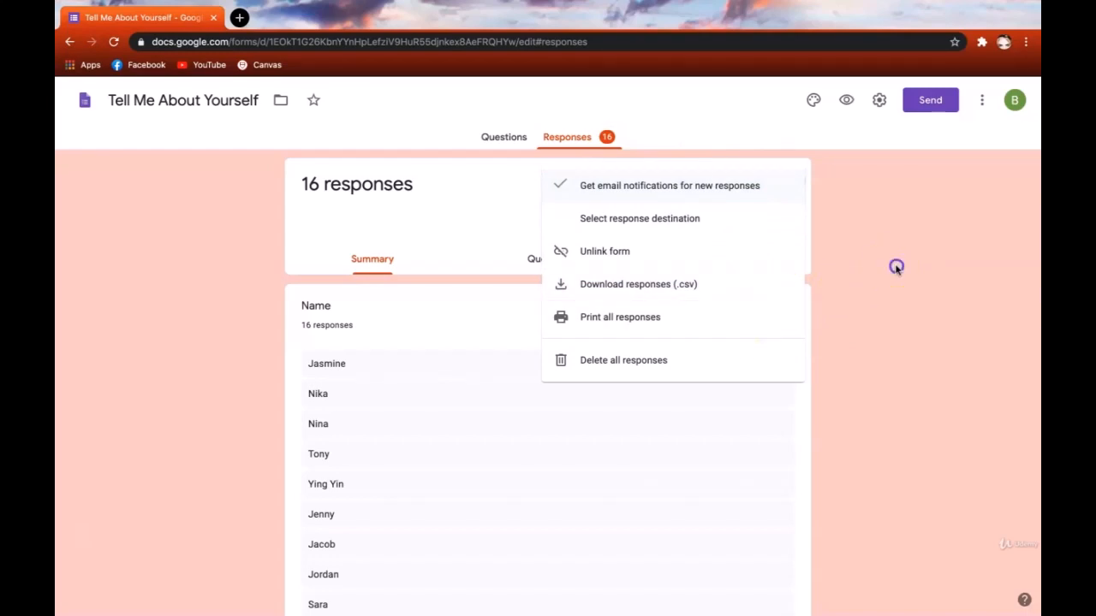
click(885, 230)
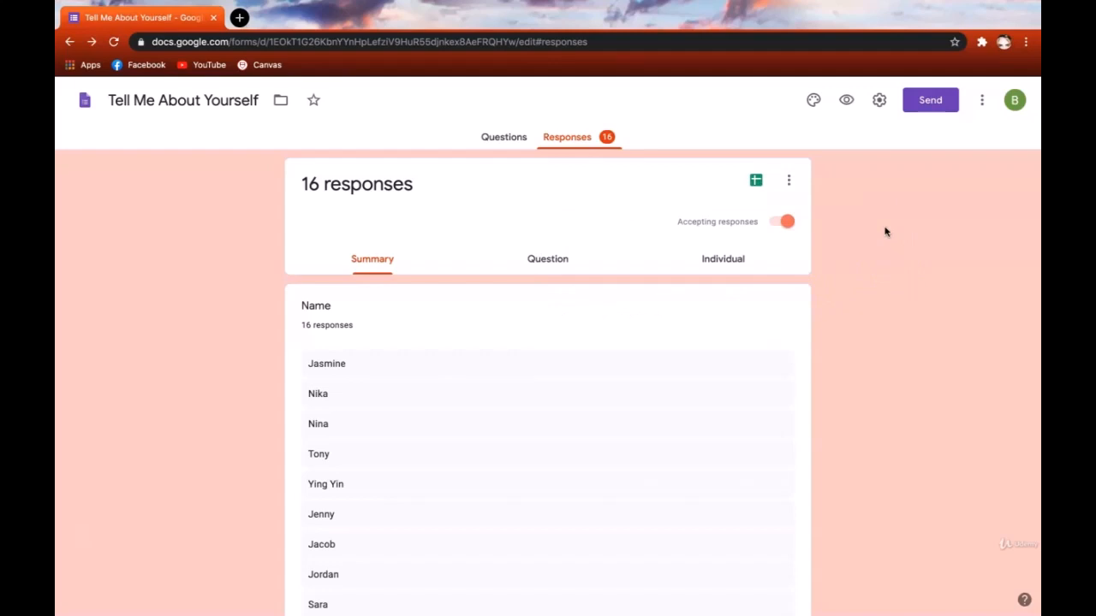
- Turn off Accepting responses and click into the Message for respondents field
click(788, 222)
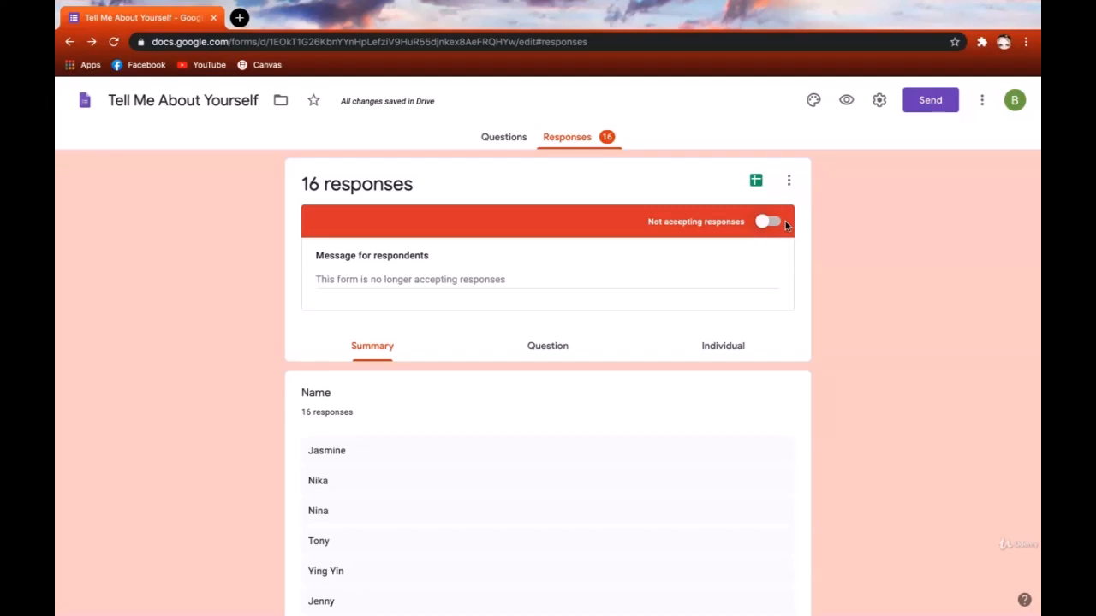
click(470, 292)
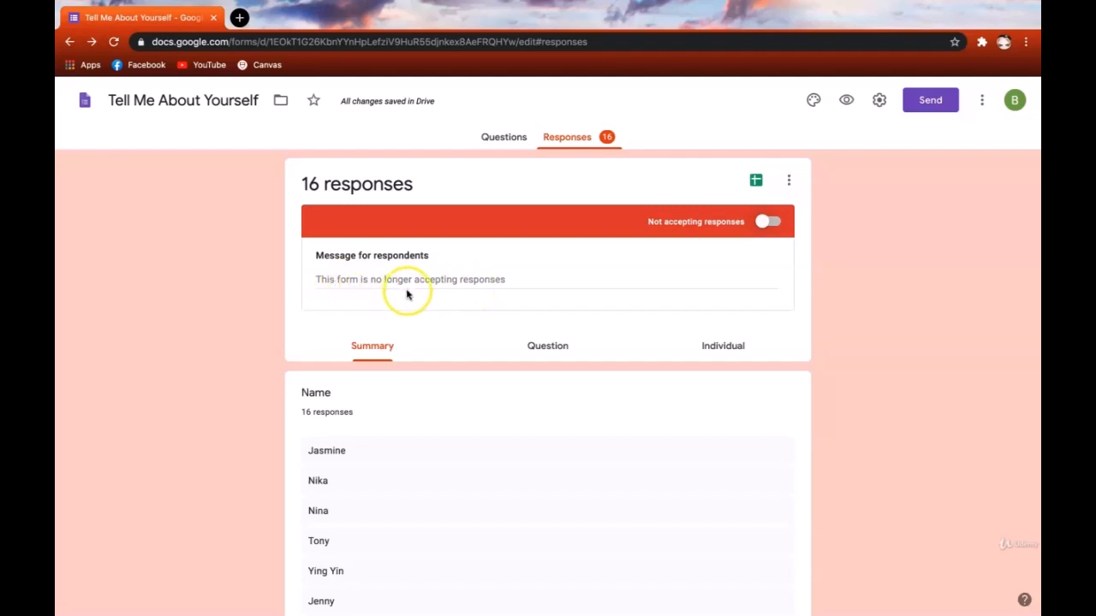
click(458, 272)
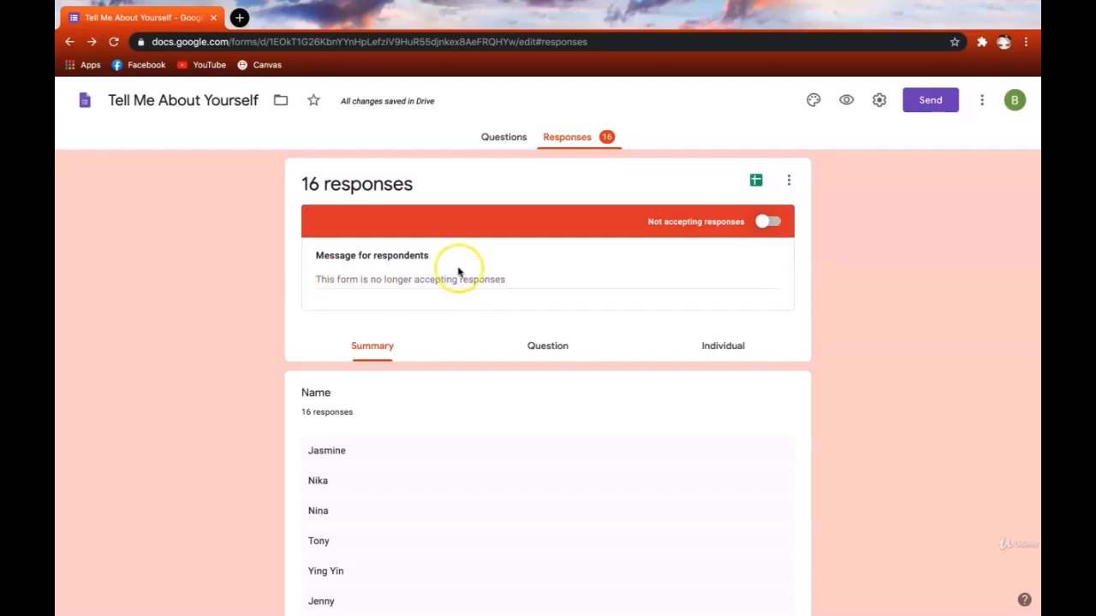
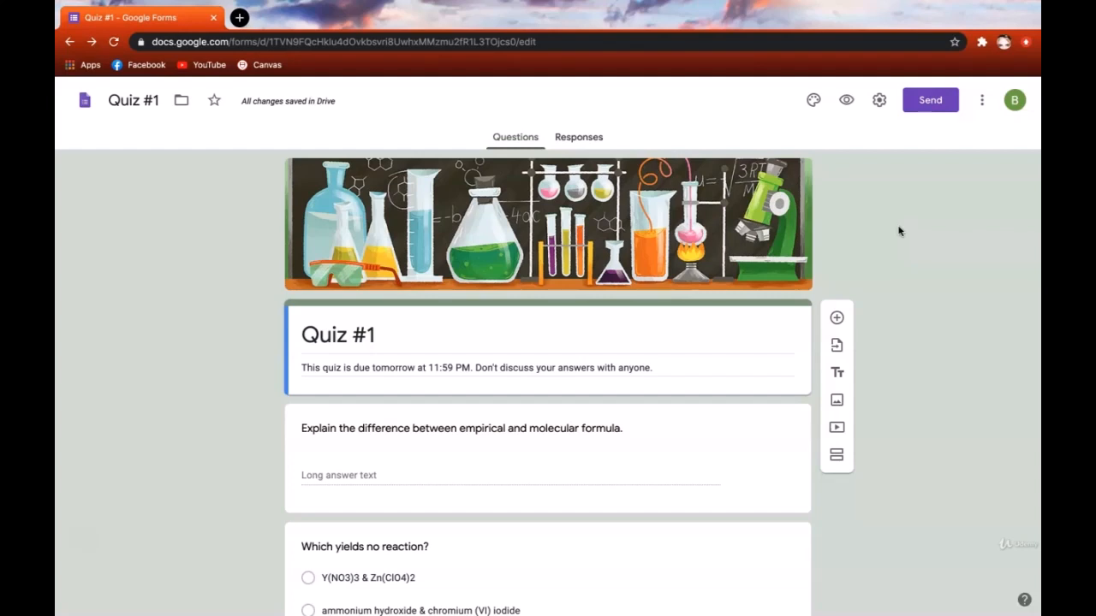
- Open the Quiz #1 form's Settings from the gear icon in the editor
click(832, 199)
click(878, 101)
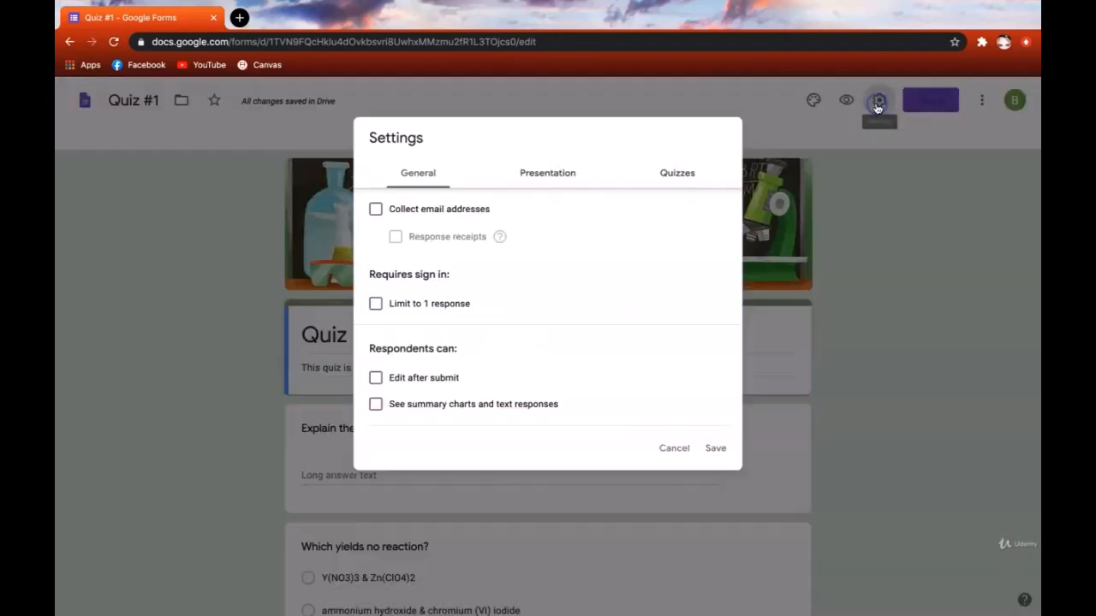
- Switch on 'Make this a quiz' in the Quizzes settings and save, releasing grades after manual review
click(700, 178)
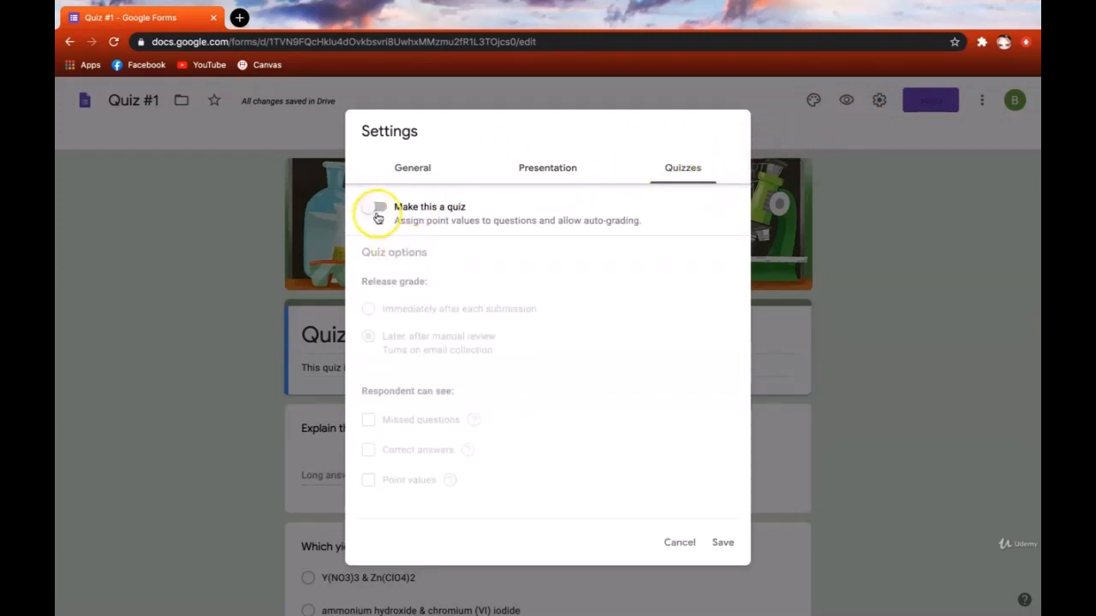
click(378, 214)
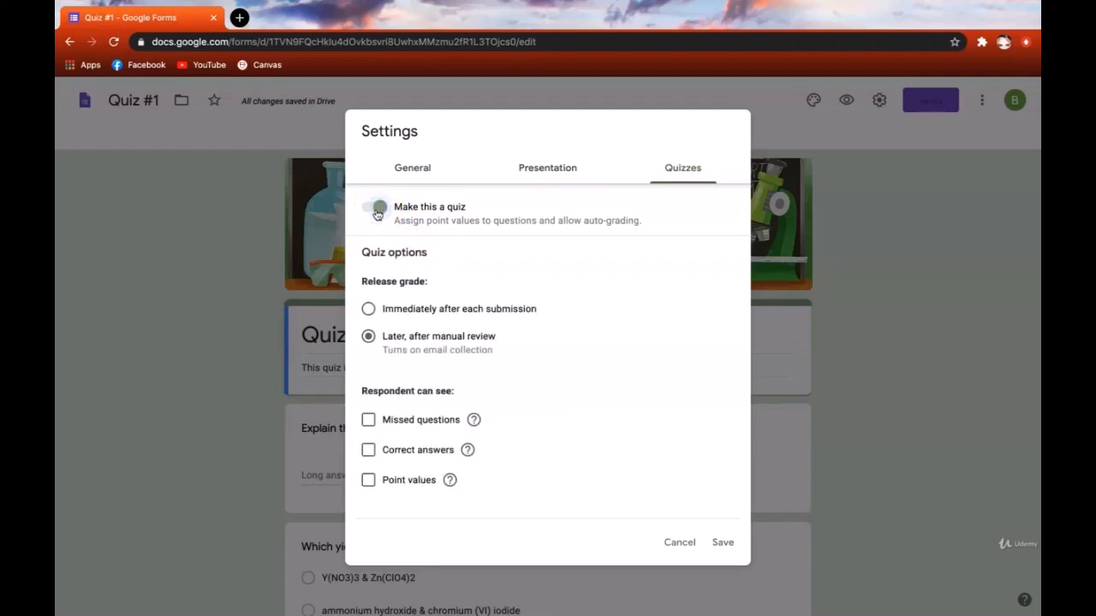
click(390, 213)
click(722, 542)
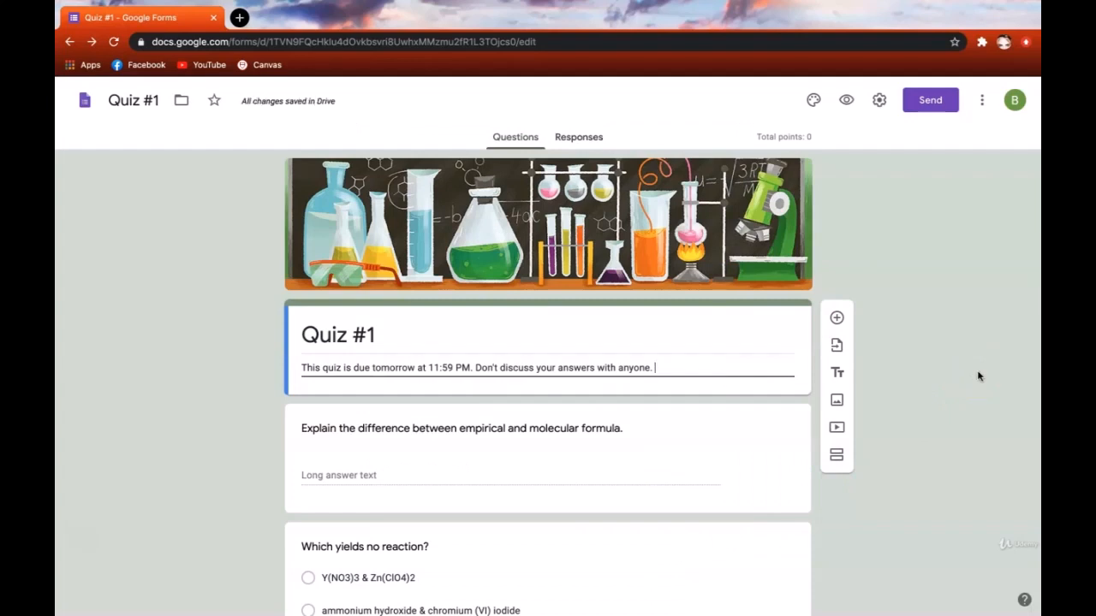
click(955, 313)
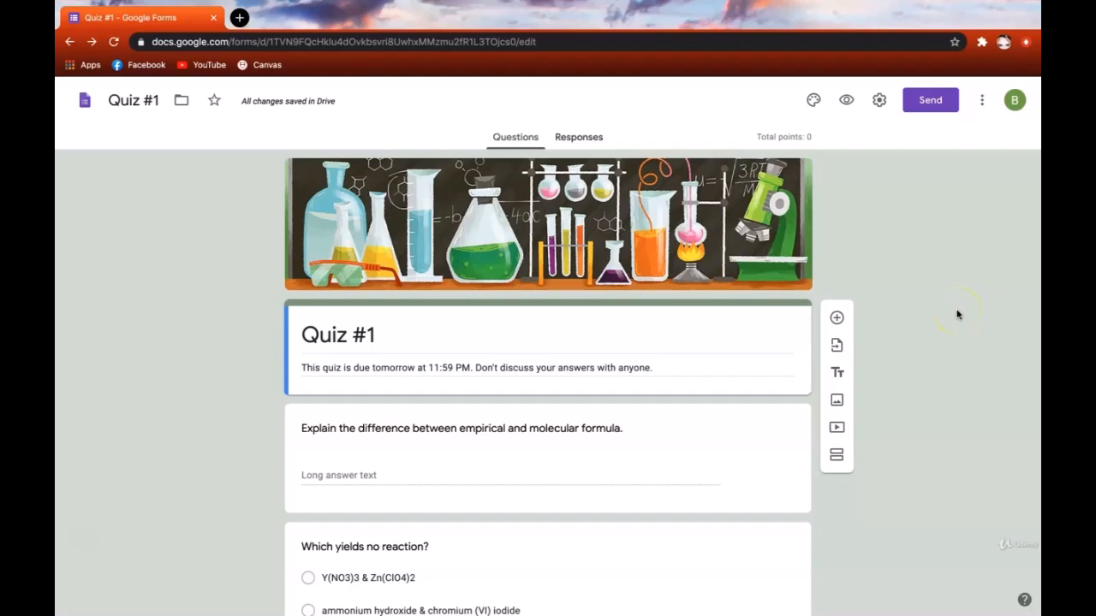
- Review the long-answer, multiple-choice, short-answer and checkbox questions, then select the empirical versus molecular formula question
scroll(946, 347, down, 2)
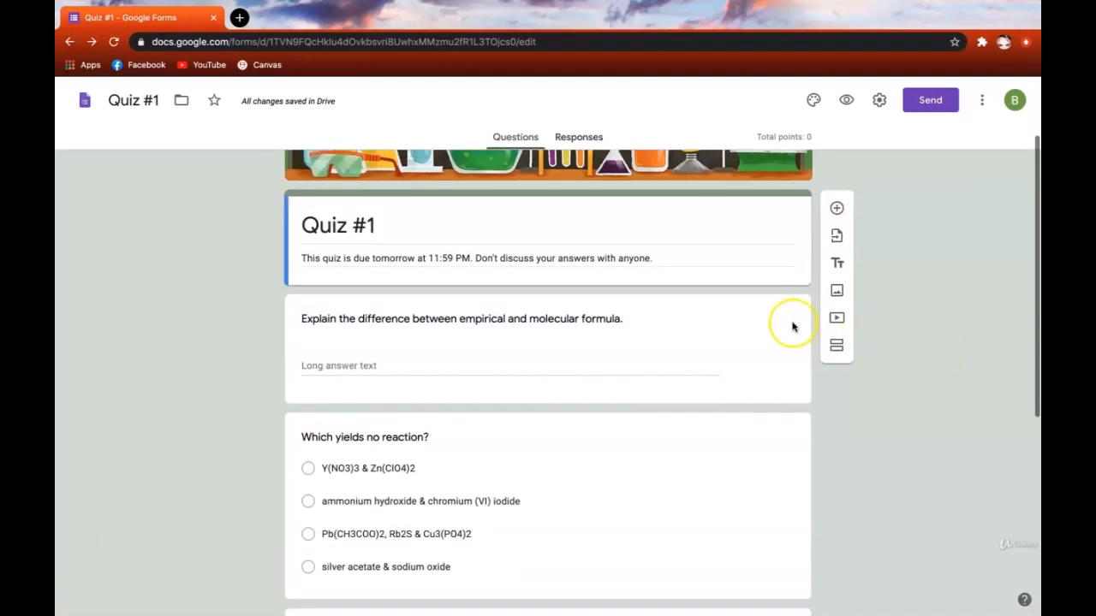
scroll(768, 331, down, 3)
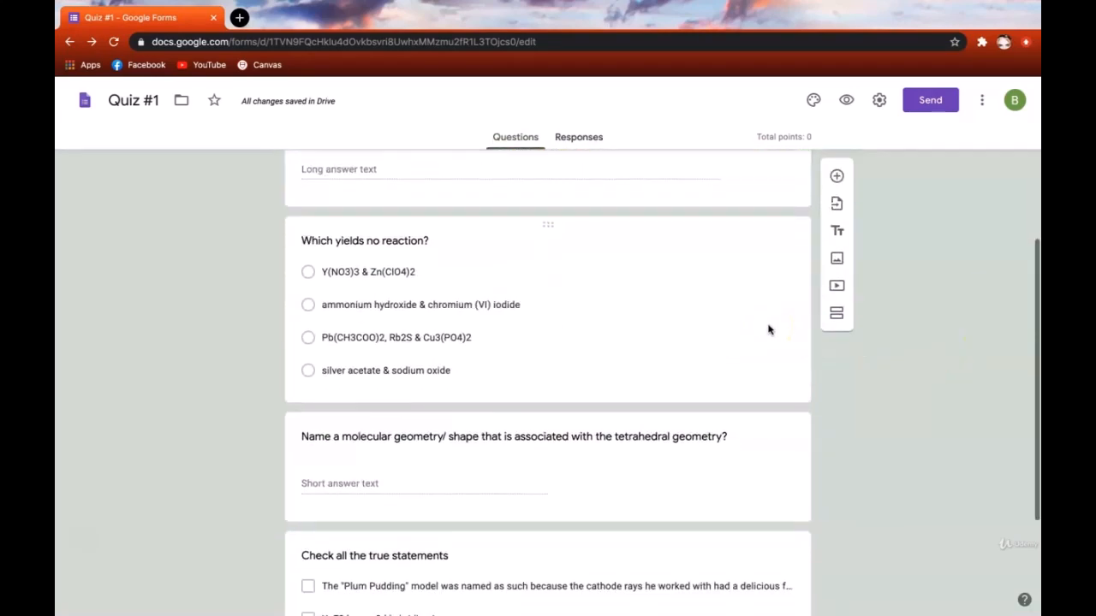
scroll(745, 472, down, 2)
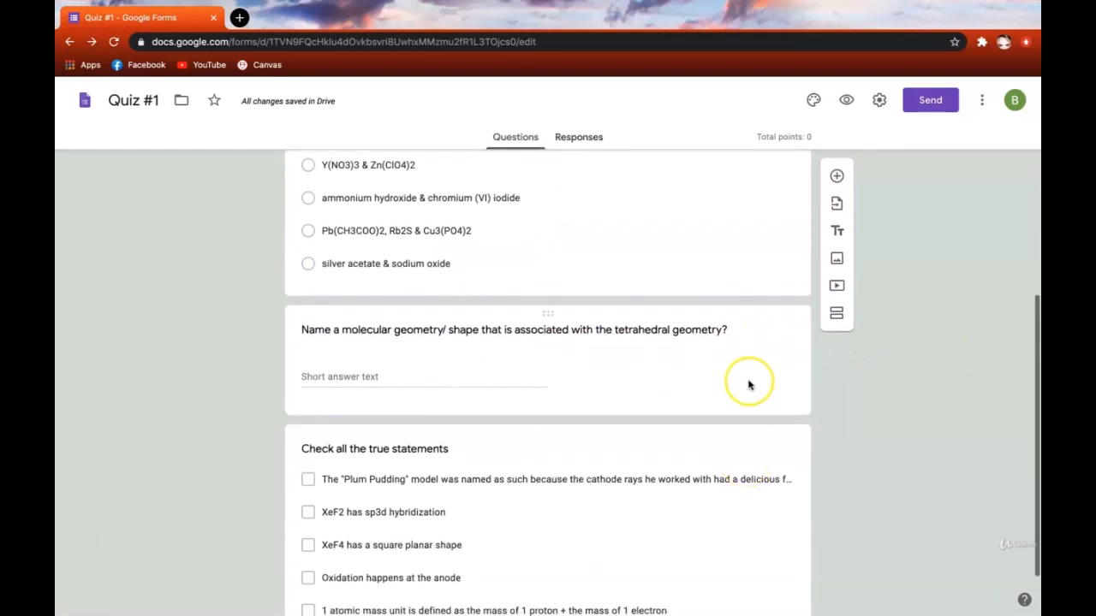
scroll(748, 387, down, 2)
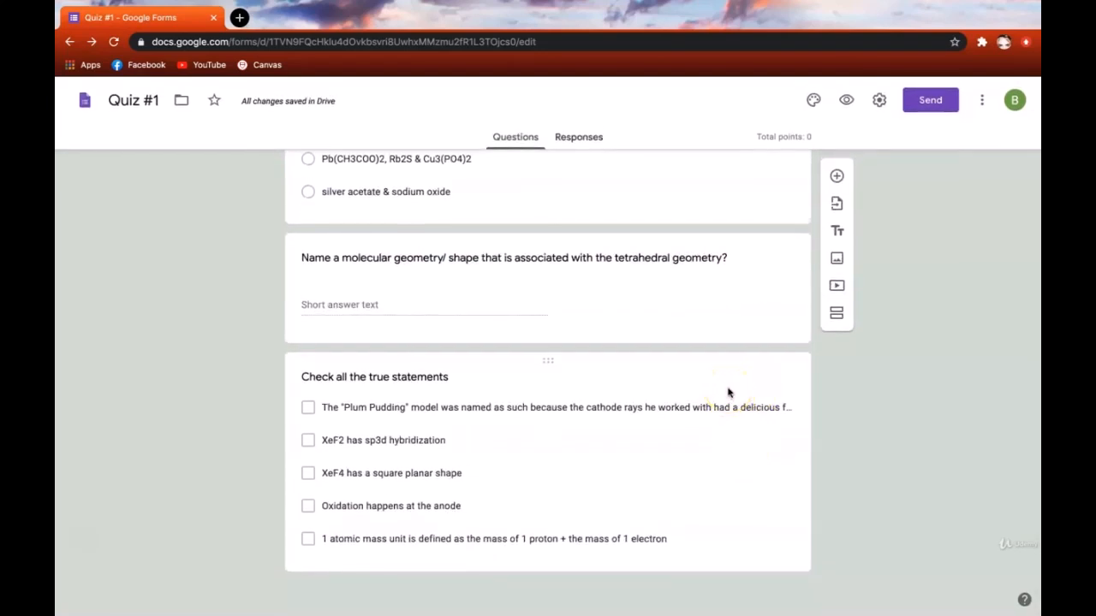
scroll(920, 377, up, 5)
scroll(921, 379, up, 2)
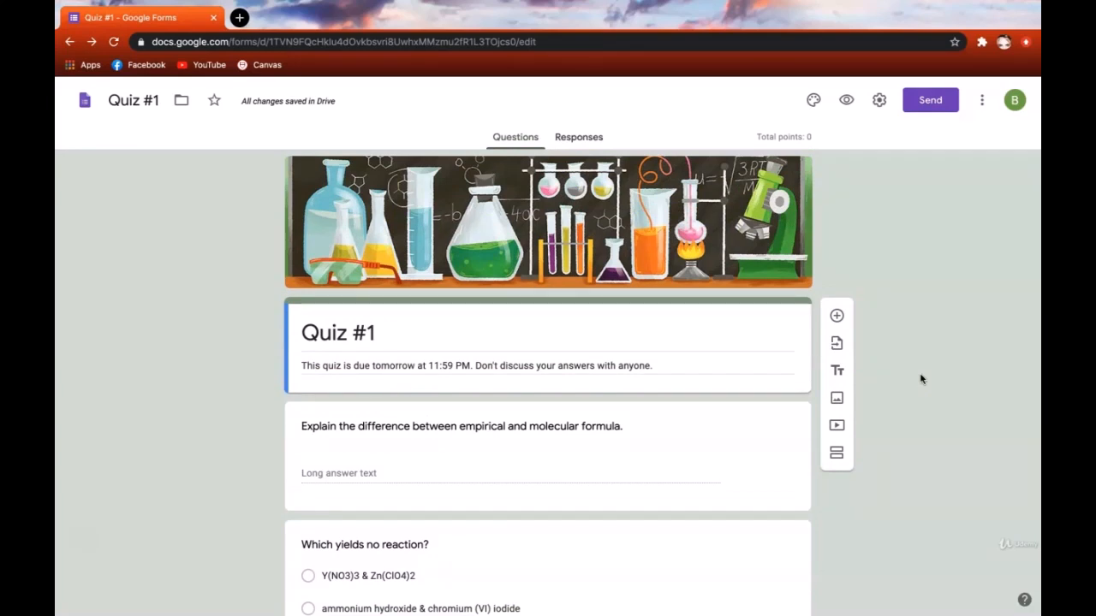
scroll(921, 380, down, 5)
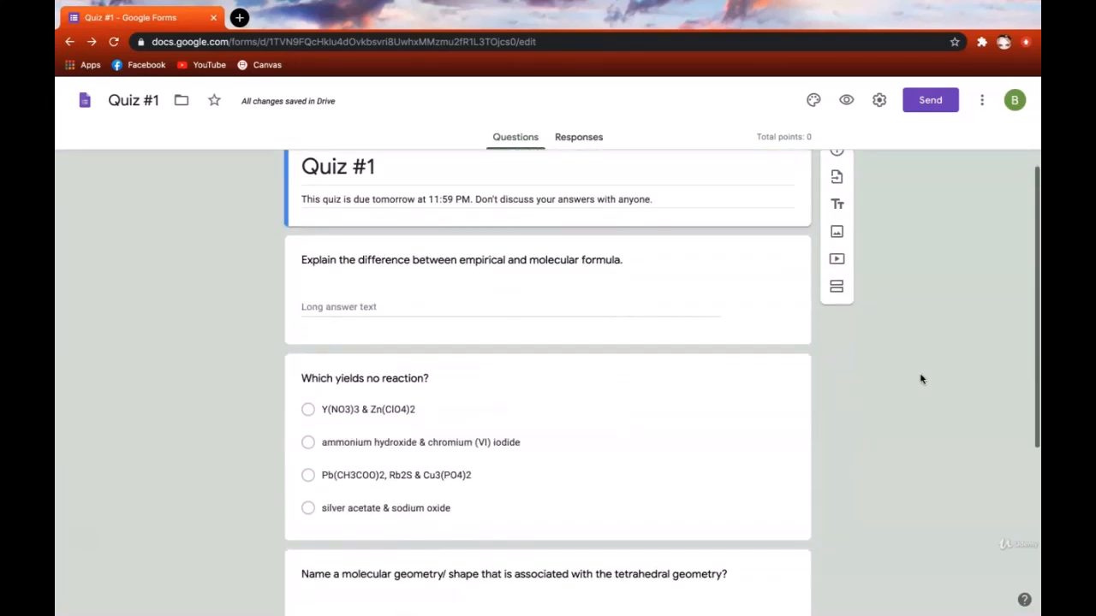
click(753, 234)
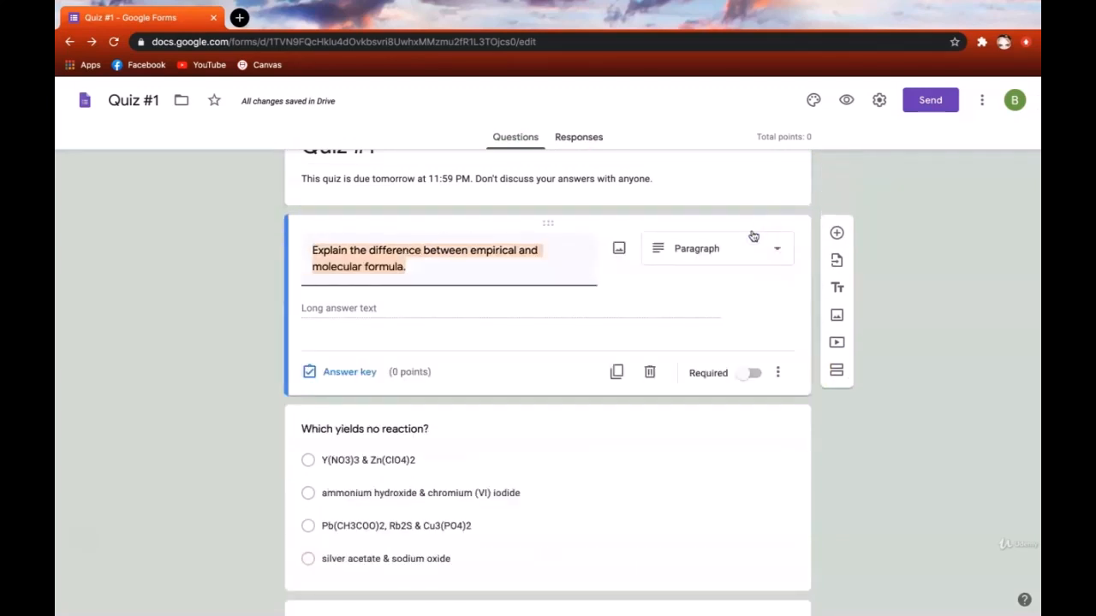
- Enter 10 points in the formula question's answer key
click(505, 266)
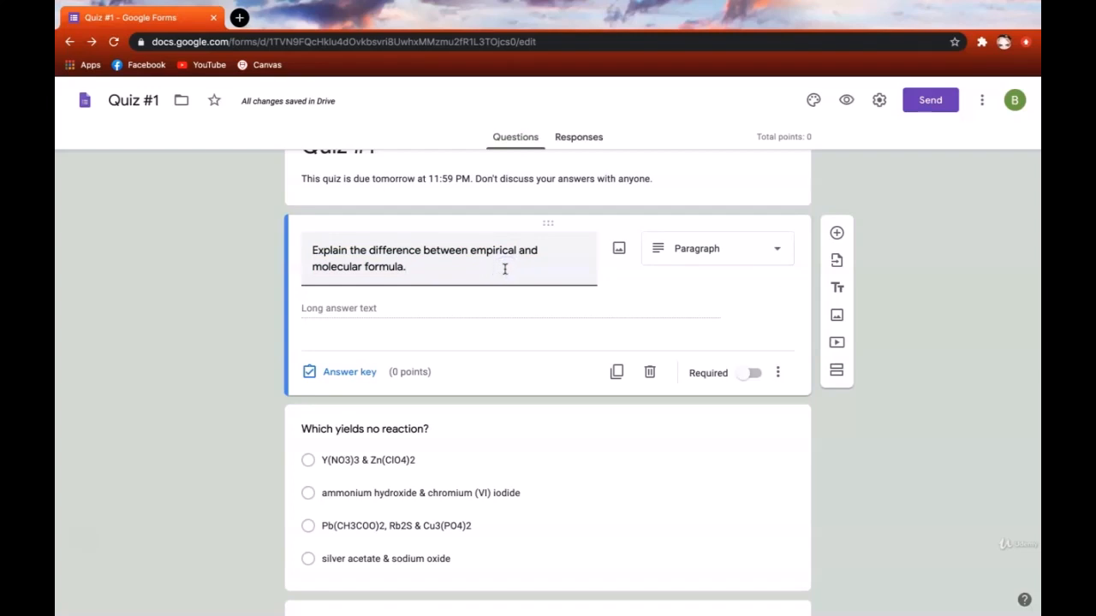
click(347, 371)
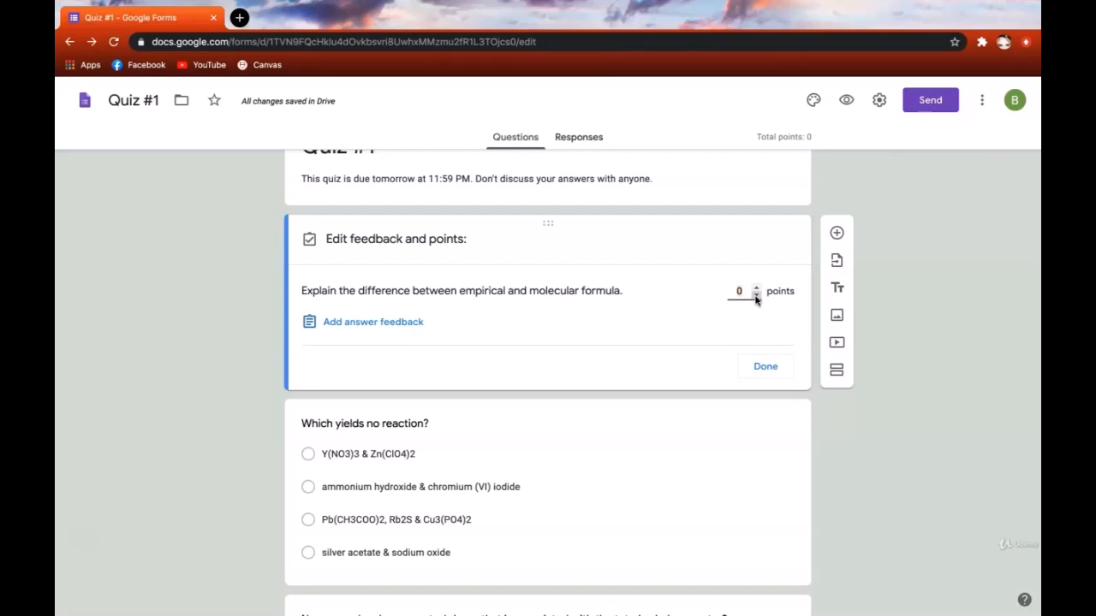
text(10)
click(412, 327)
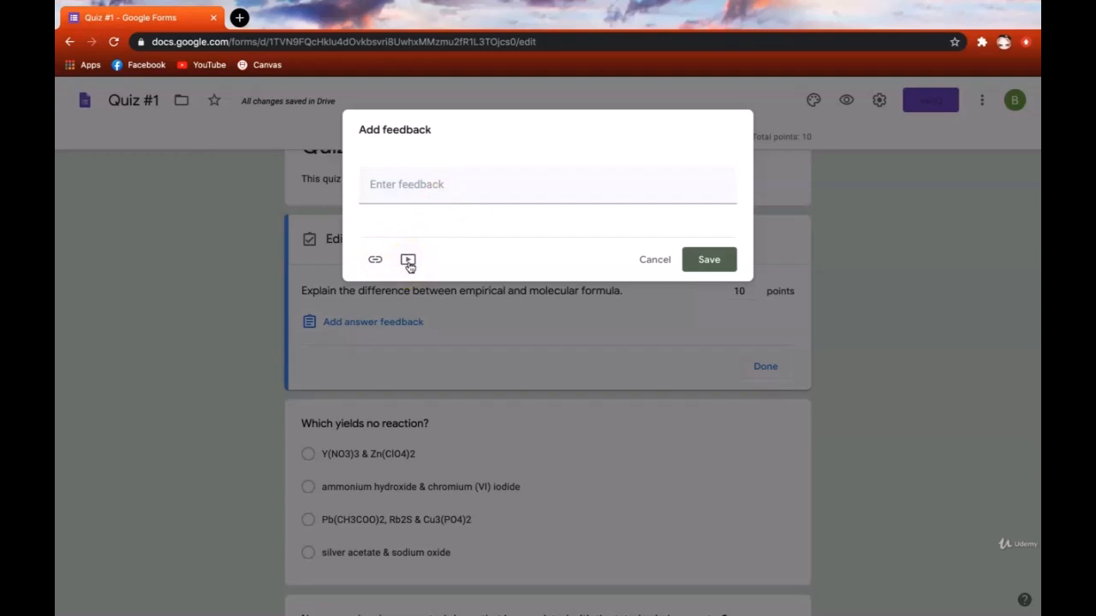
- Discard the formula question's feedback and close its 10-point answer key and card
click(458, 197)
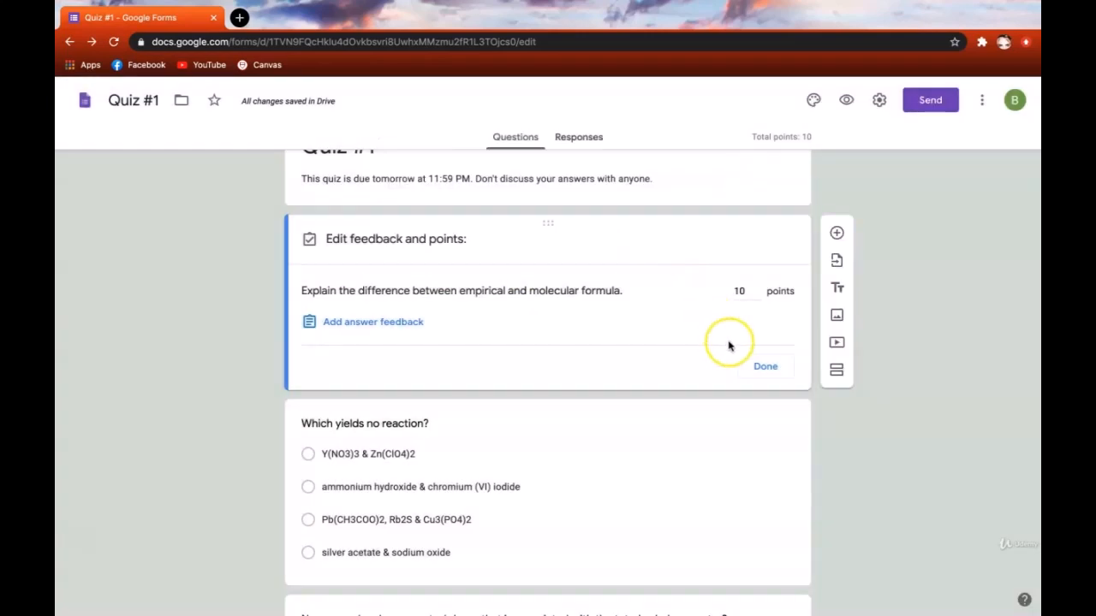
click(763, 363)
click(777, 370)
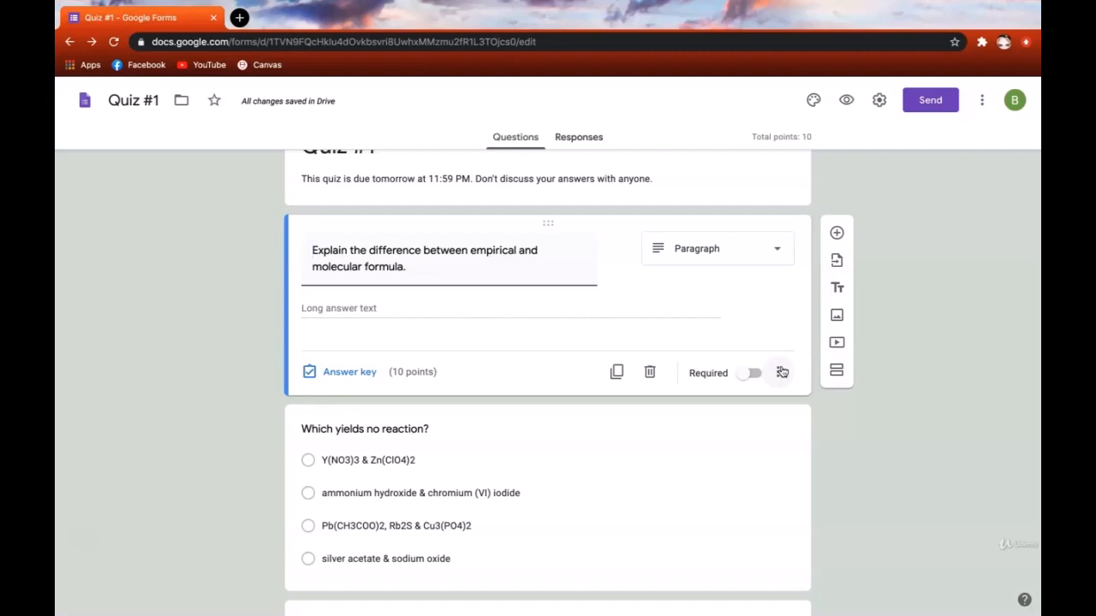
click(946, 296)
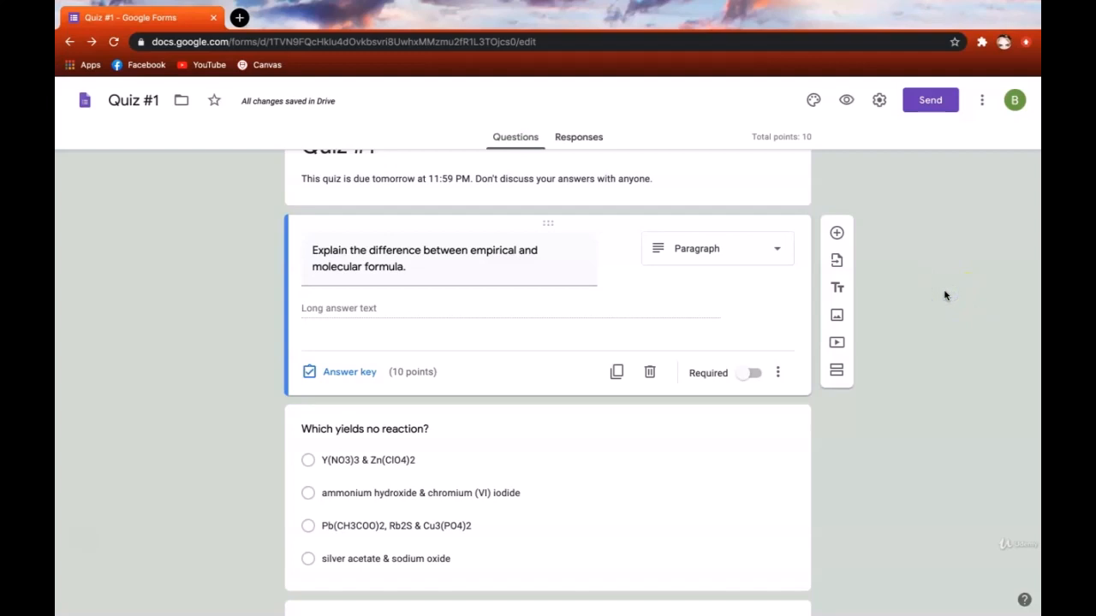
click(929, 354)
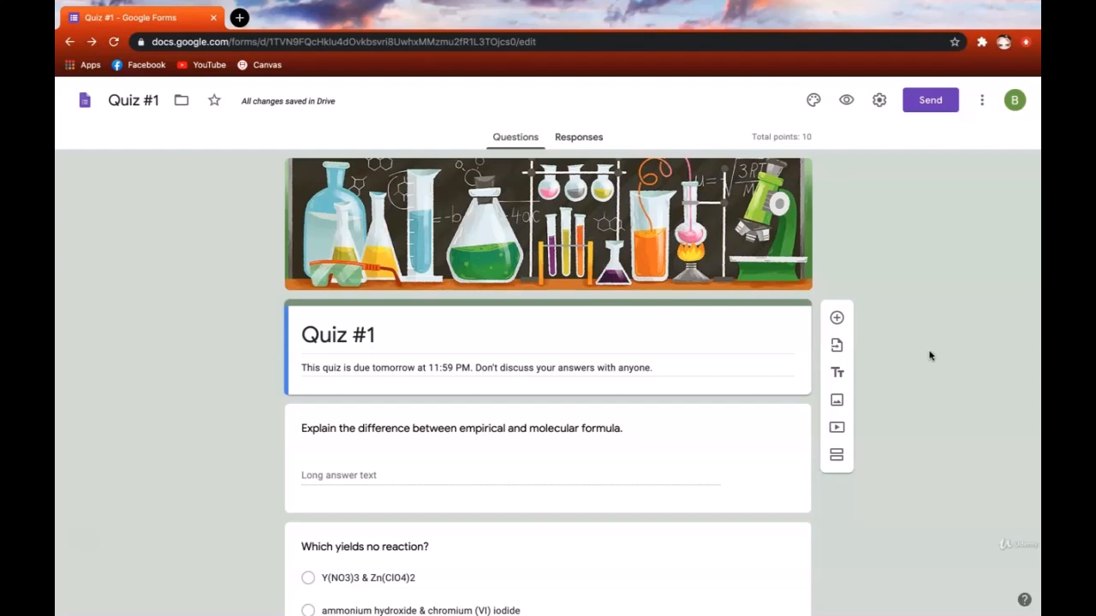
- Open the 'Which yields no reaction?' answer key and select its points box
scroll(929, 356, down, 3)
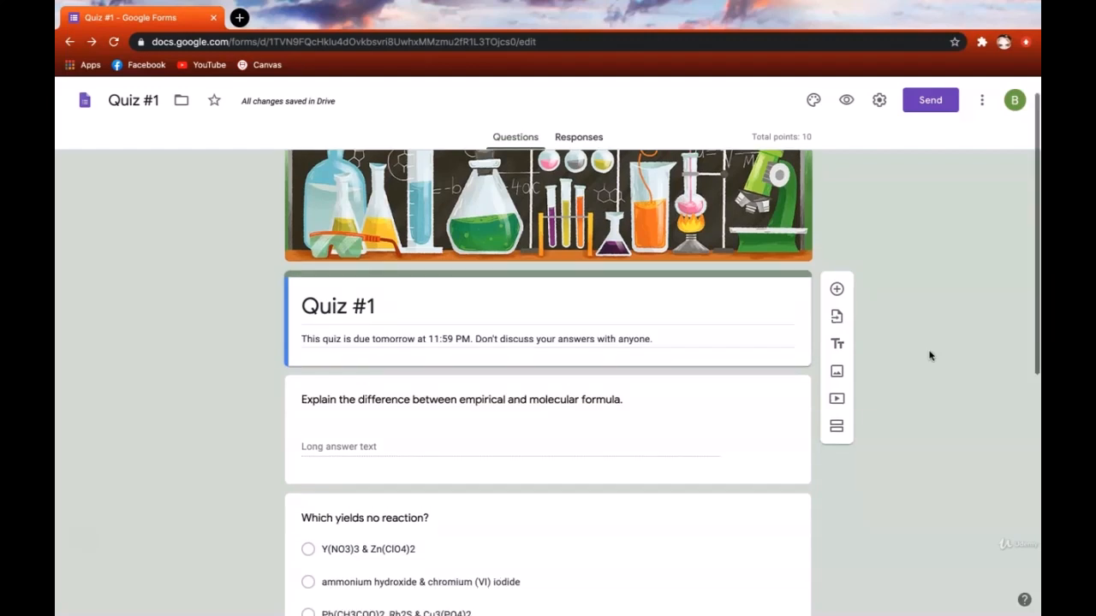
click(757, 336)
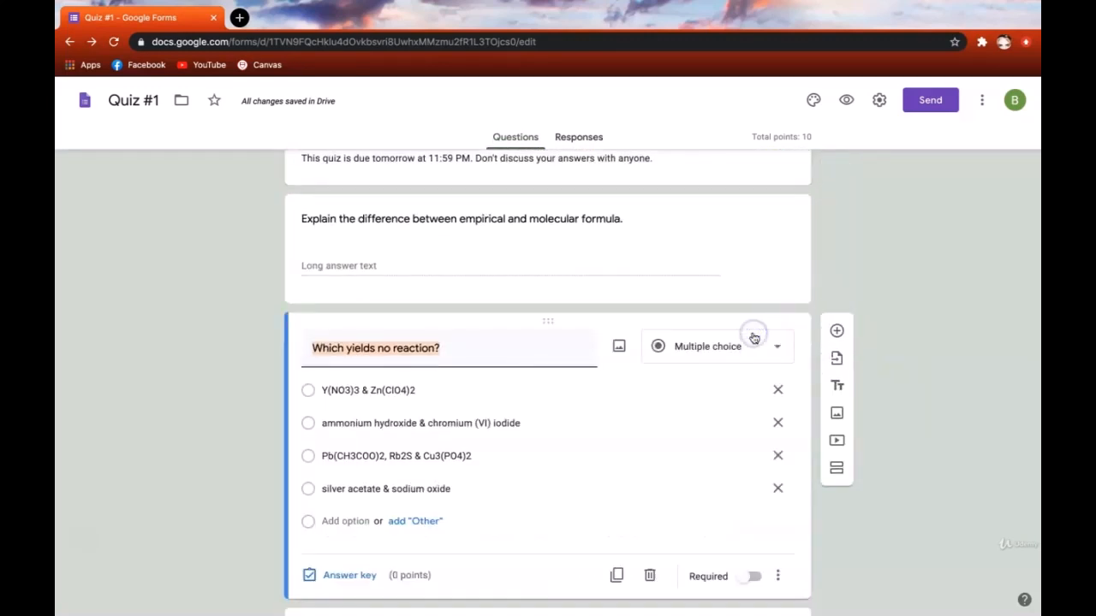
scroll(773, 394, down, 1)
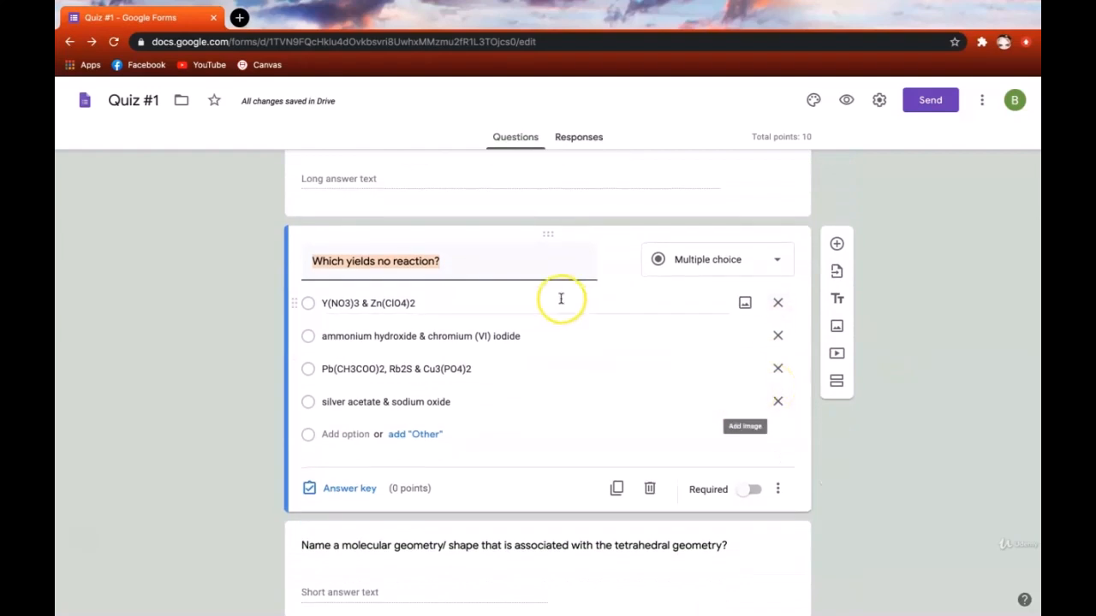
click(502, 264)
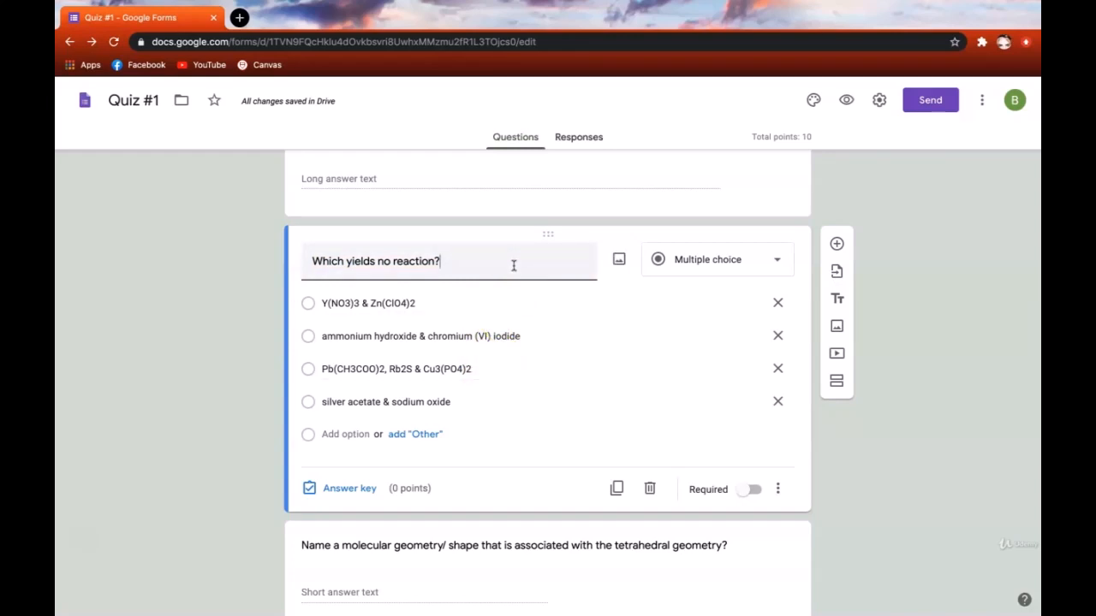
click(350, 494)
click(737, 305)
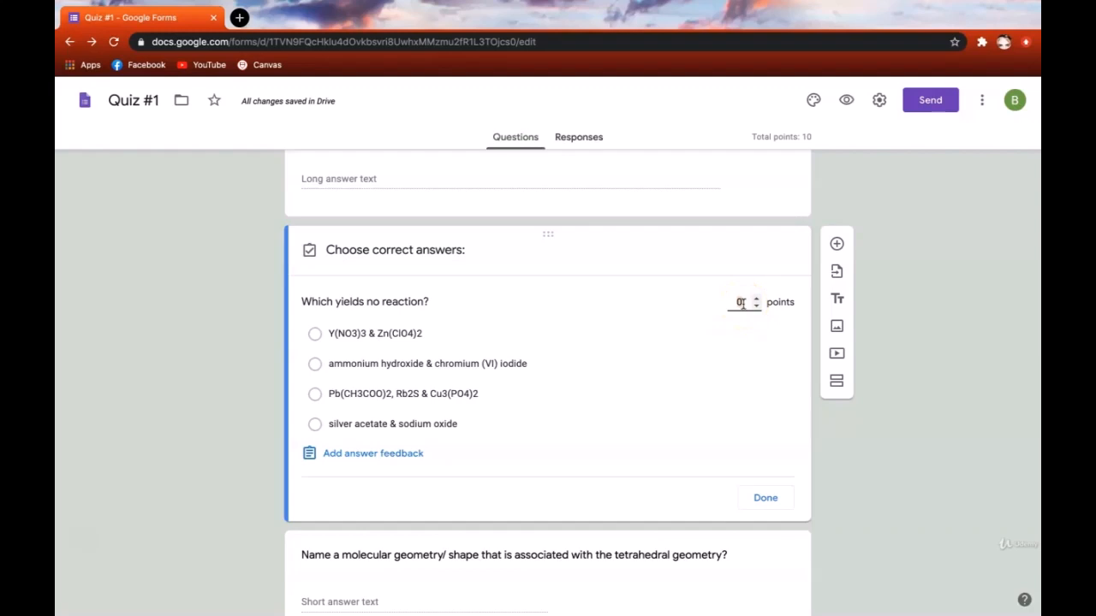
text(5)
click(740, 304)
click(440, 334)
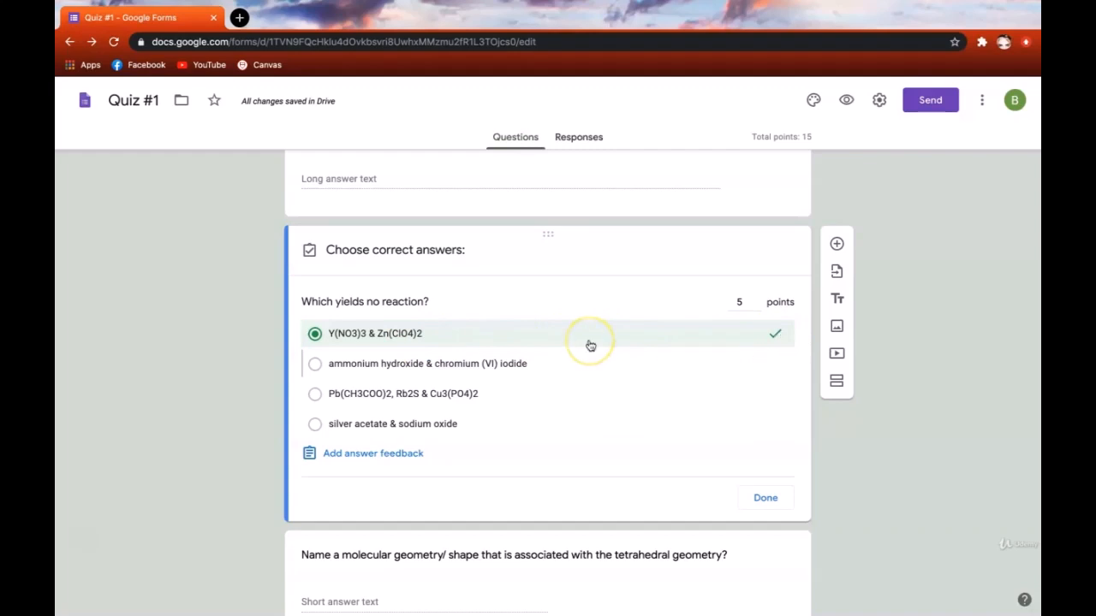
click(579, 366)
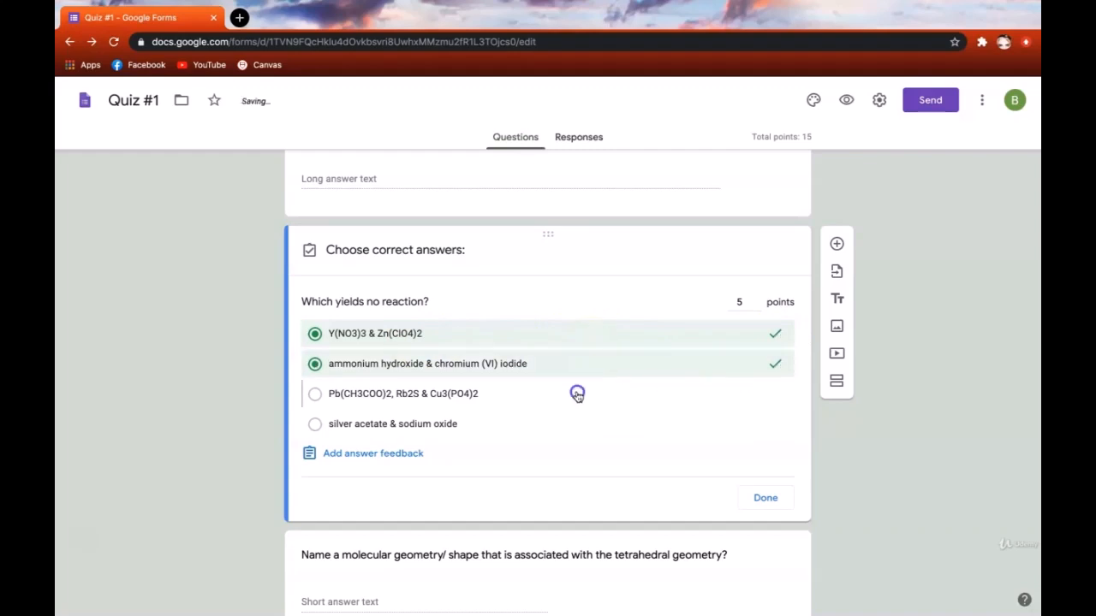
click(577, 394)
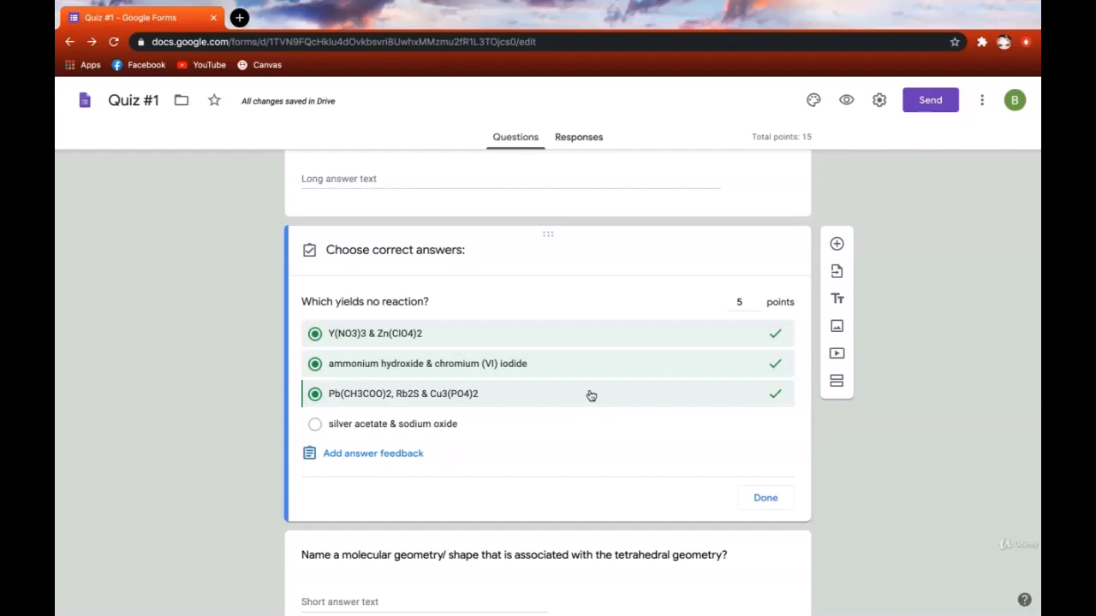
click(590, 394)
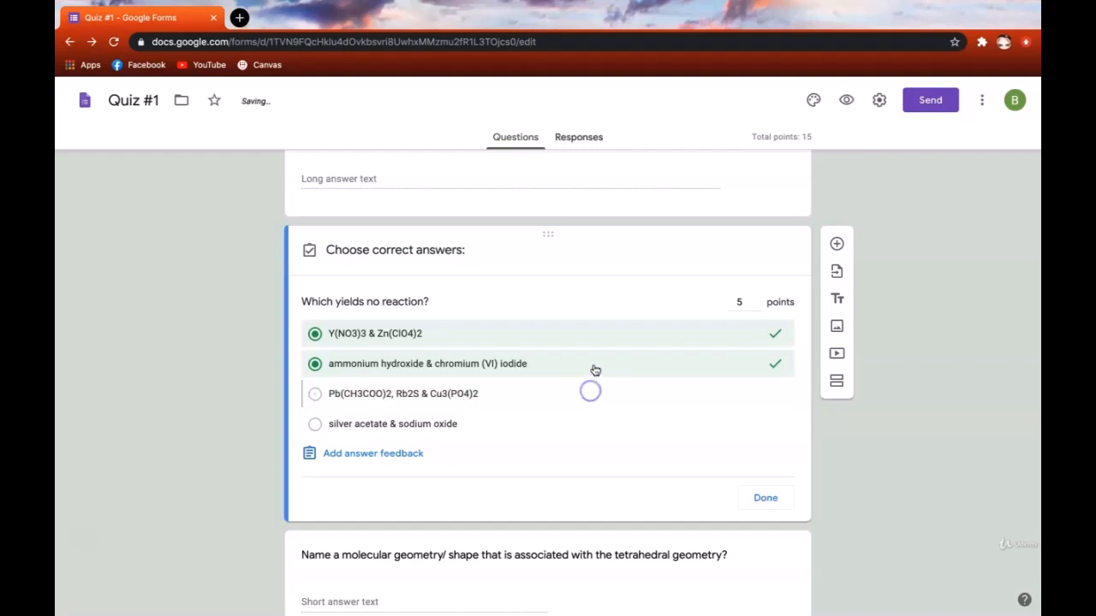
click(594, 369)
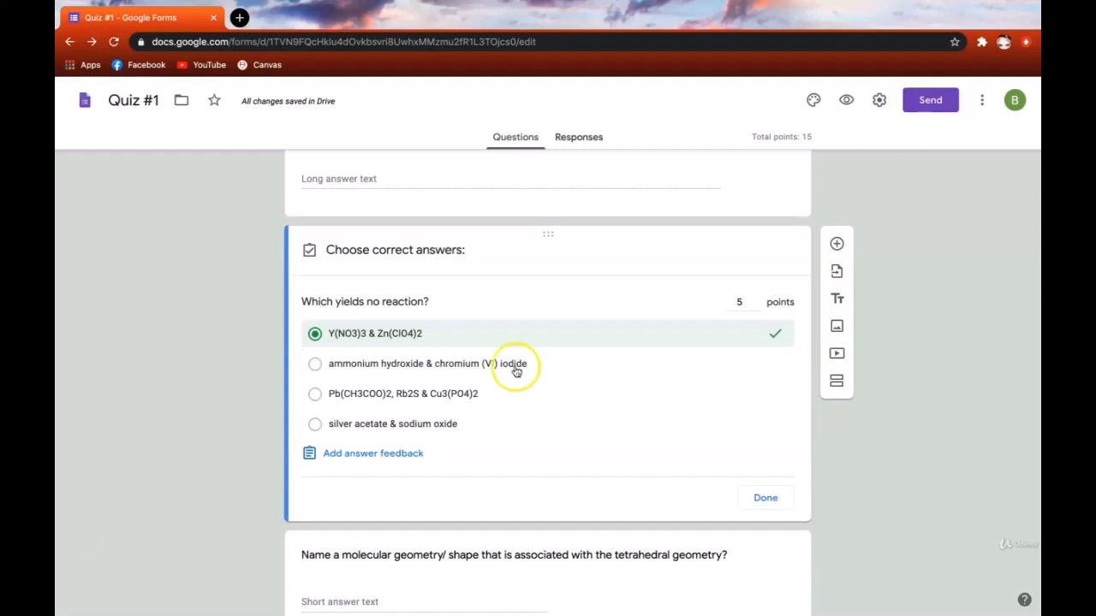
- Check both feedback tabs, discard them, and finish the 5-point no-reaction answer key
click(408, 453)
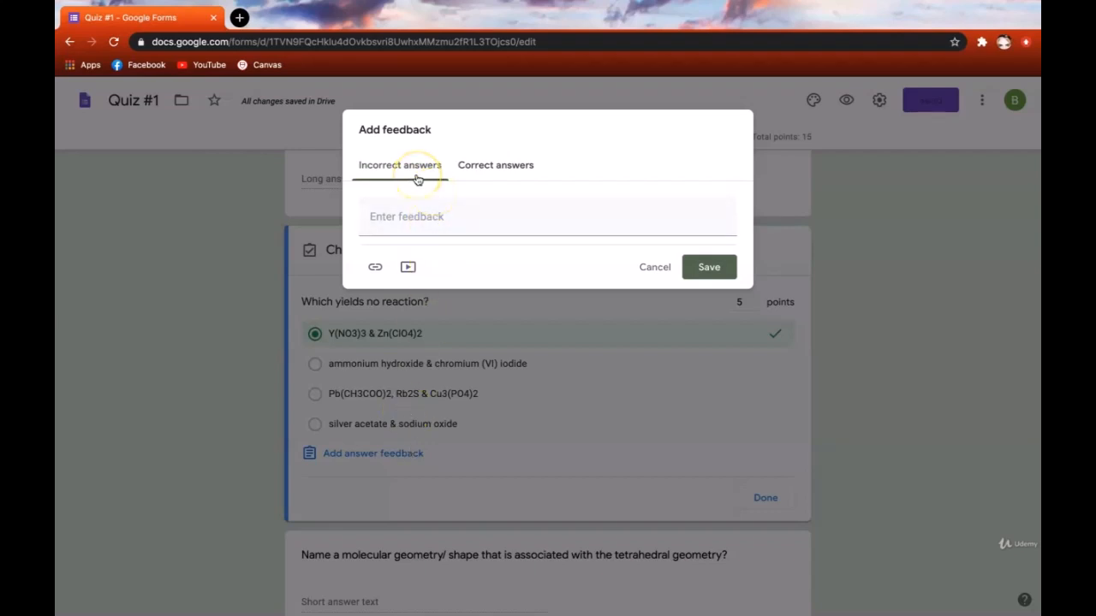
click(518, 167)
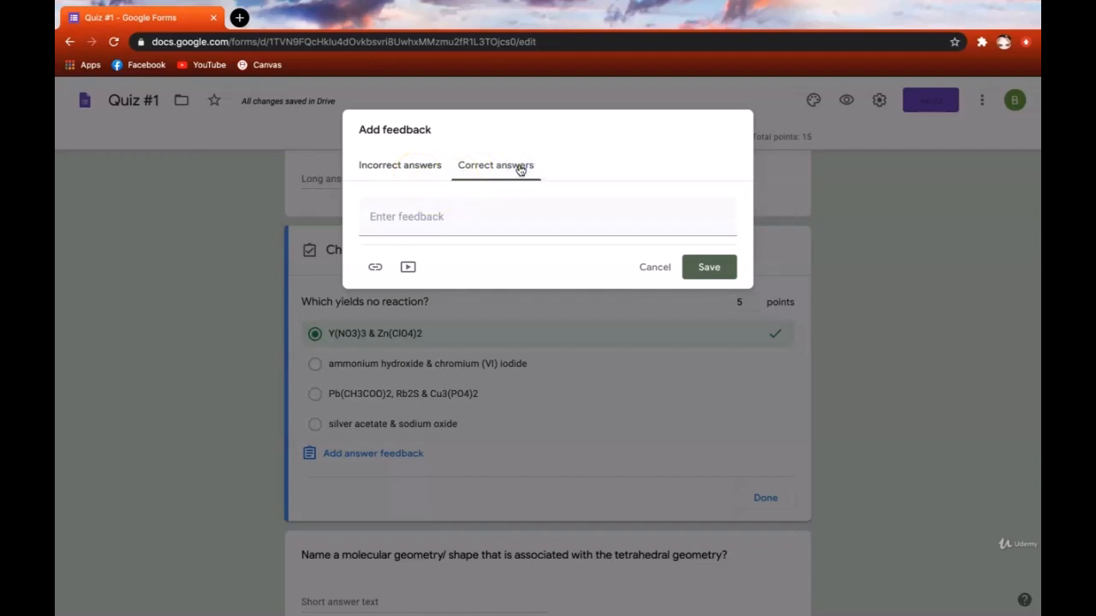
click(432, 166)
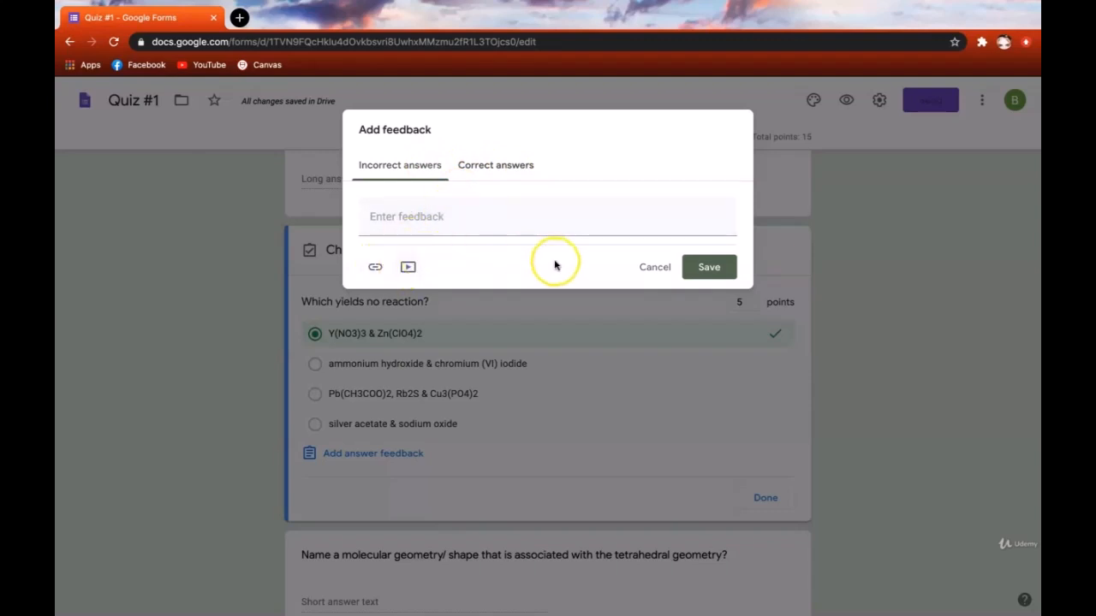
click(655, 266)
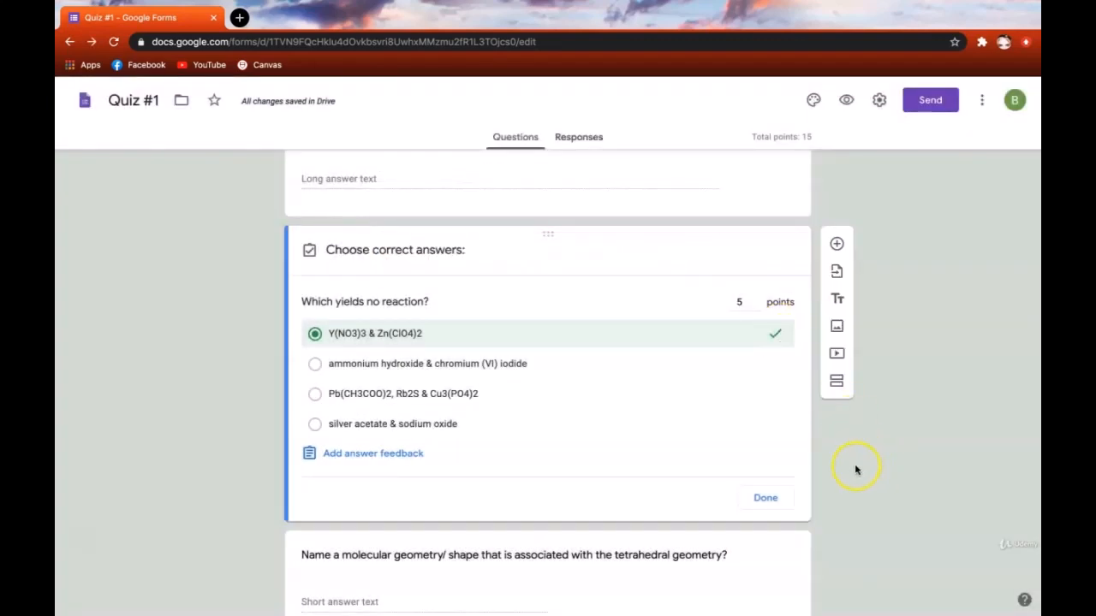
click(779, 498)
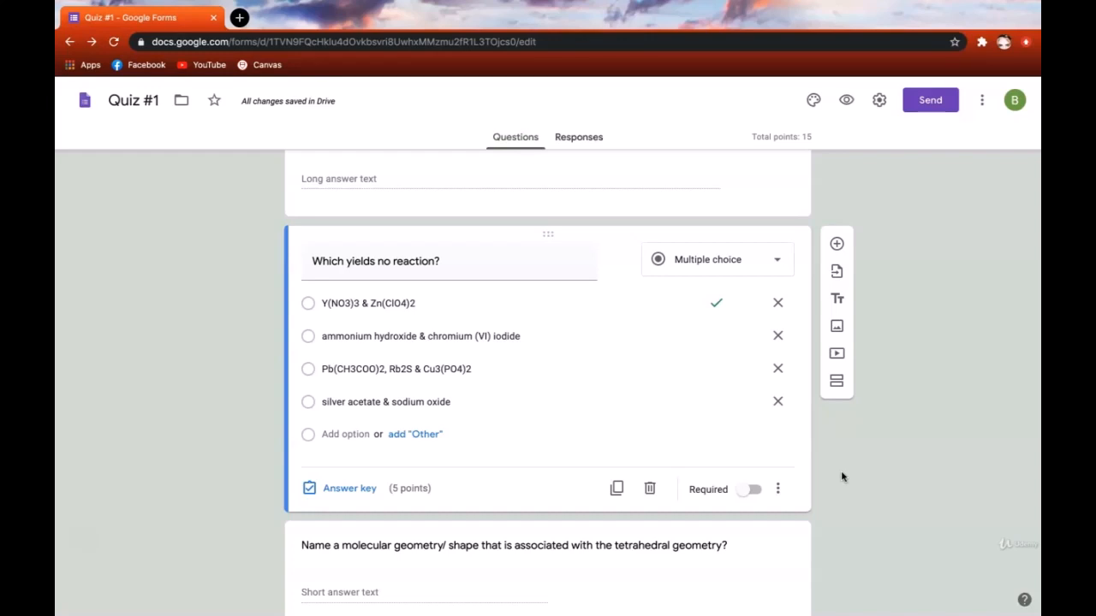
- Shuffle the answer option order of the 'Which yields no reaction?' question
click(779, 489)
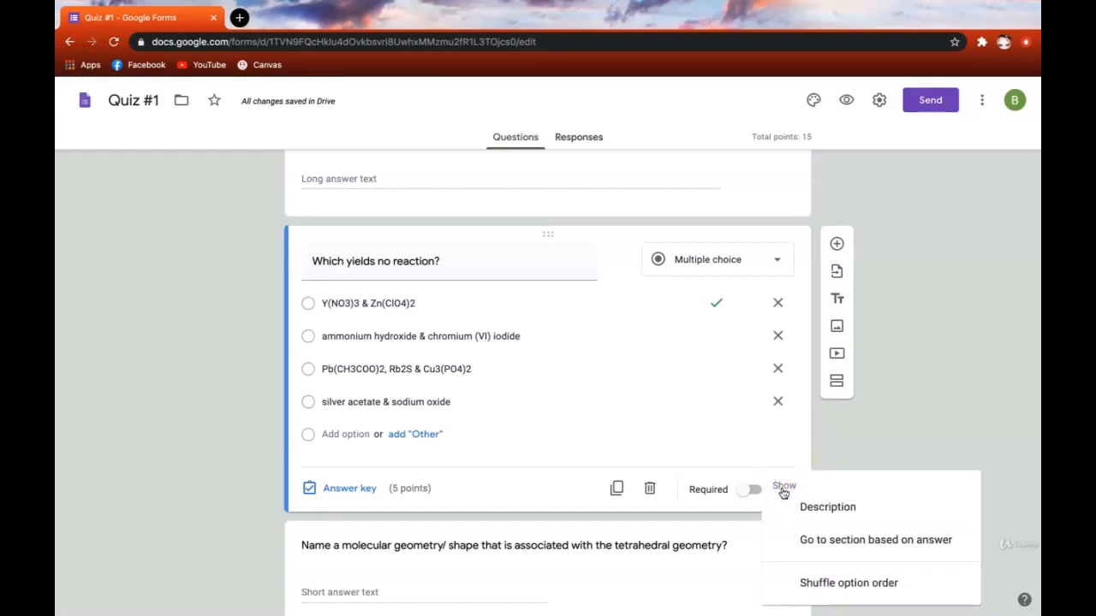
click(819, 583)
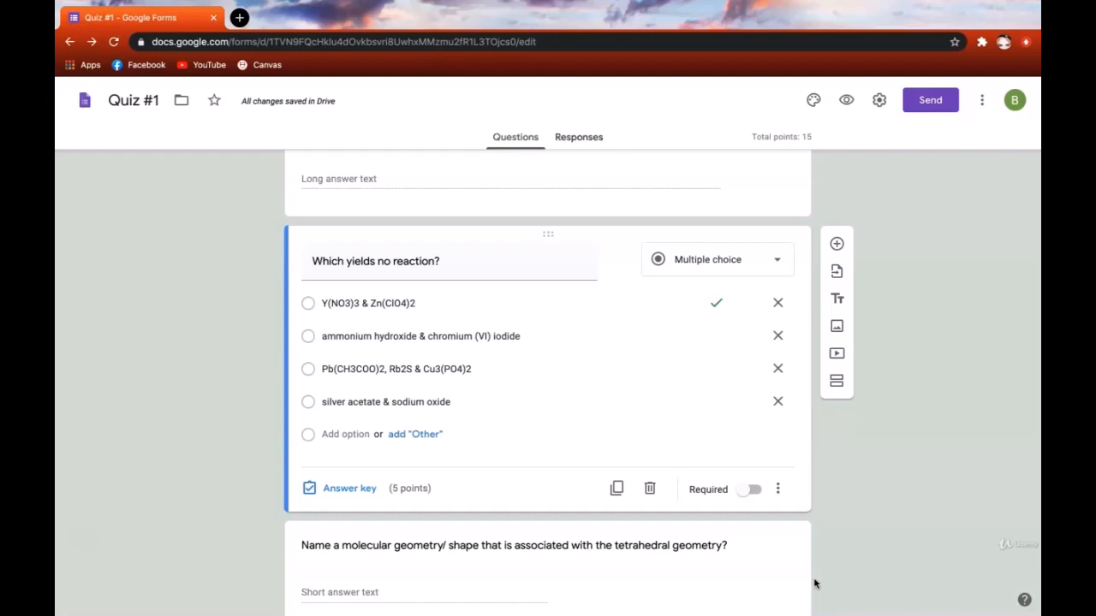
scroll(925, 302, up, 4)
click(925, 301)
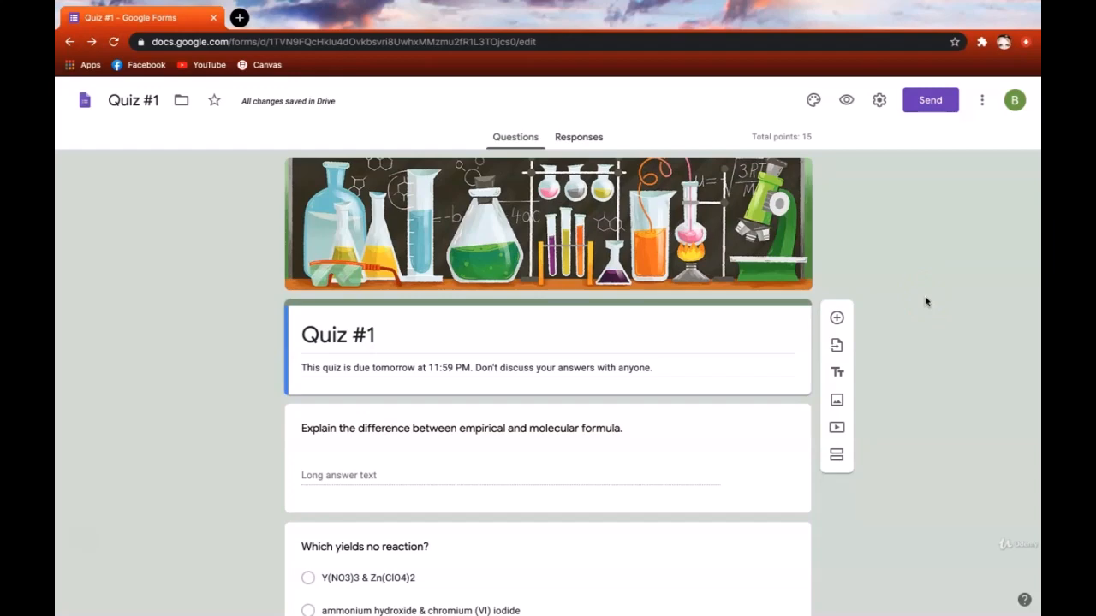
- Open the short-answer tetrahedral geometry question for editing
scroll(925, 301, down, 5)
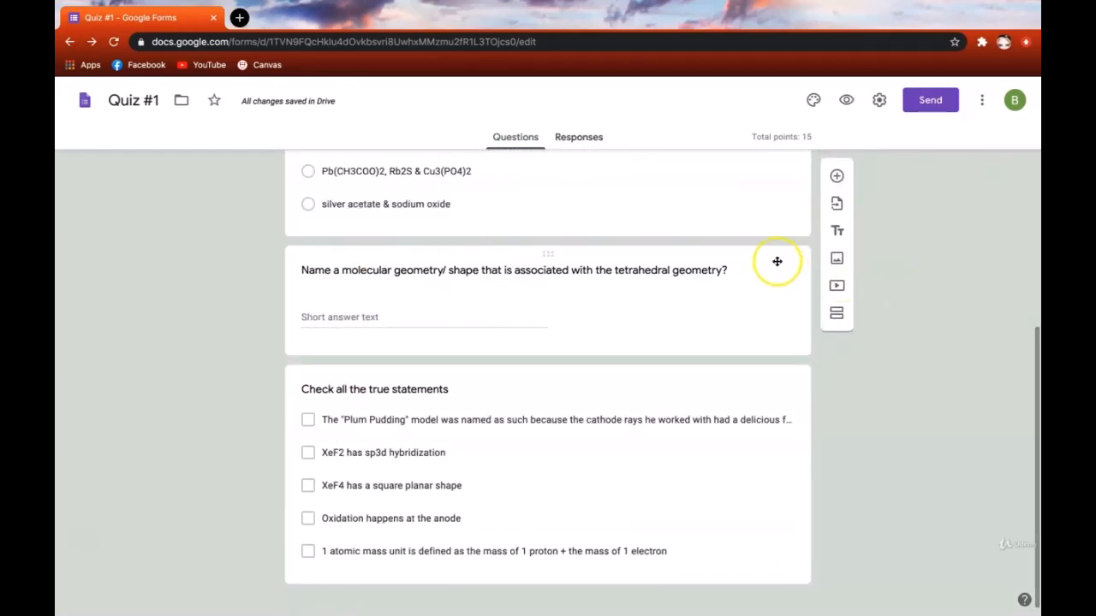
click(776, 261)
scroll(939, 314, down, 1)
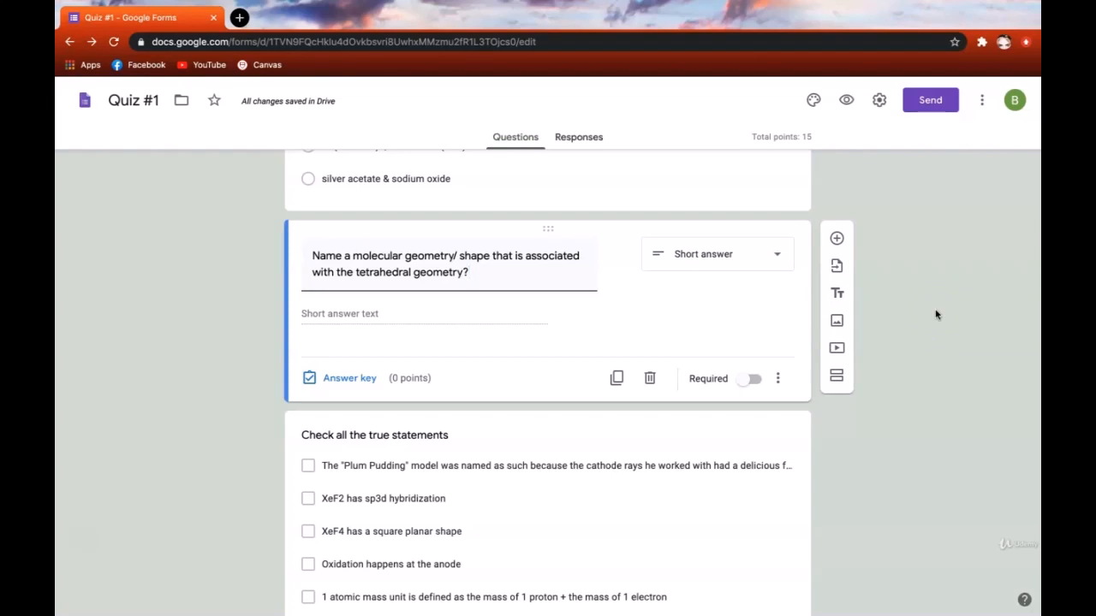
- Set the tetrahedral question to 5 points with 'tetrahedral' as the first correct answer
click(350, 379)
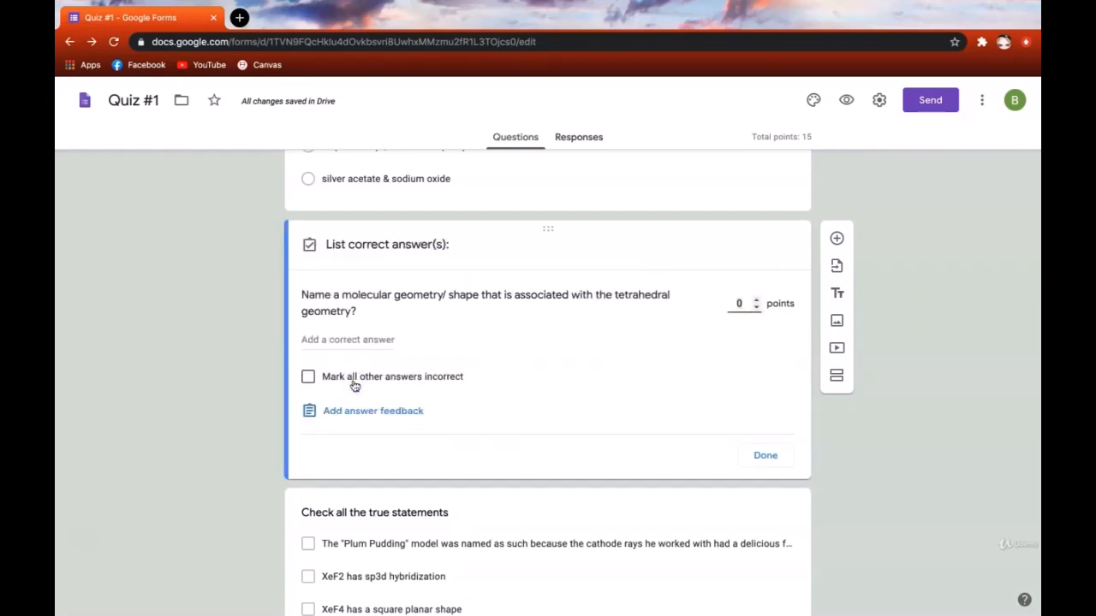
double_click(741, 303)
text(5)
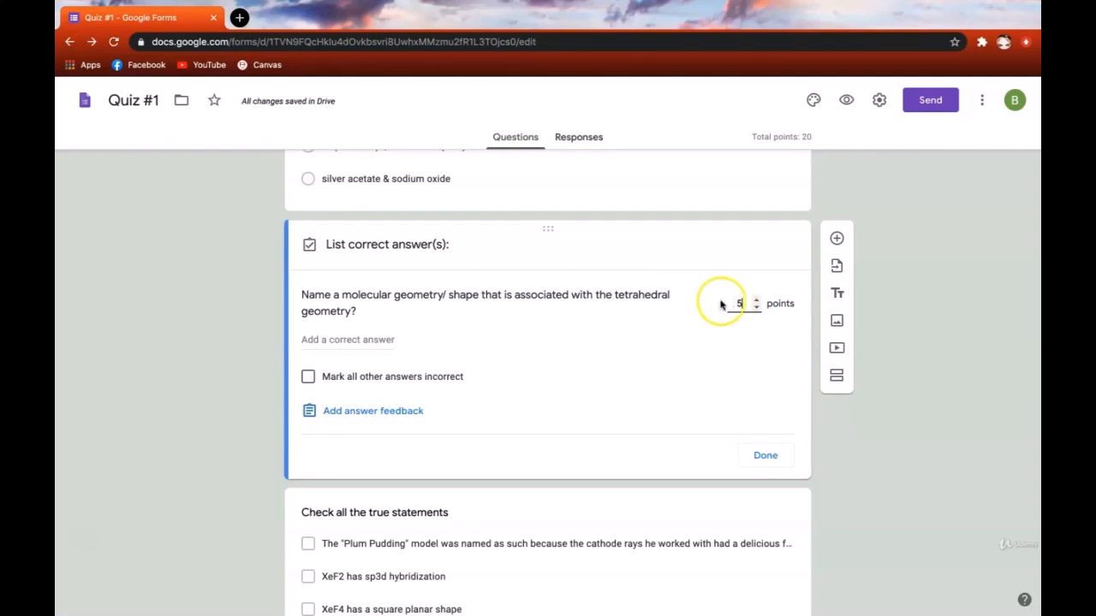
click(355, 339)
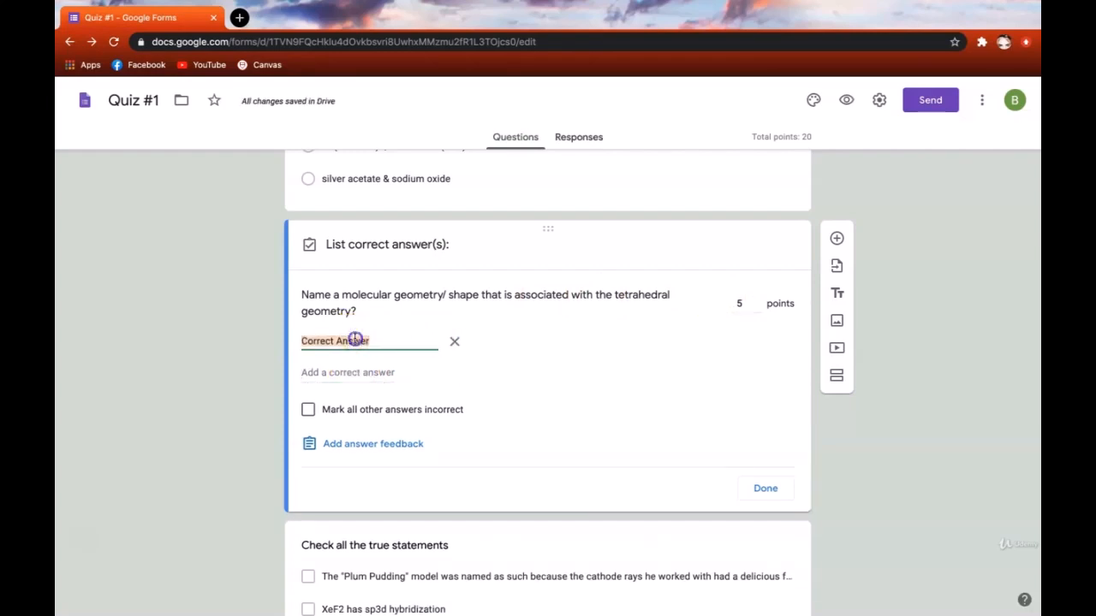
key(BackSpace)
text(tetrahedral)
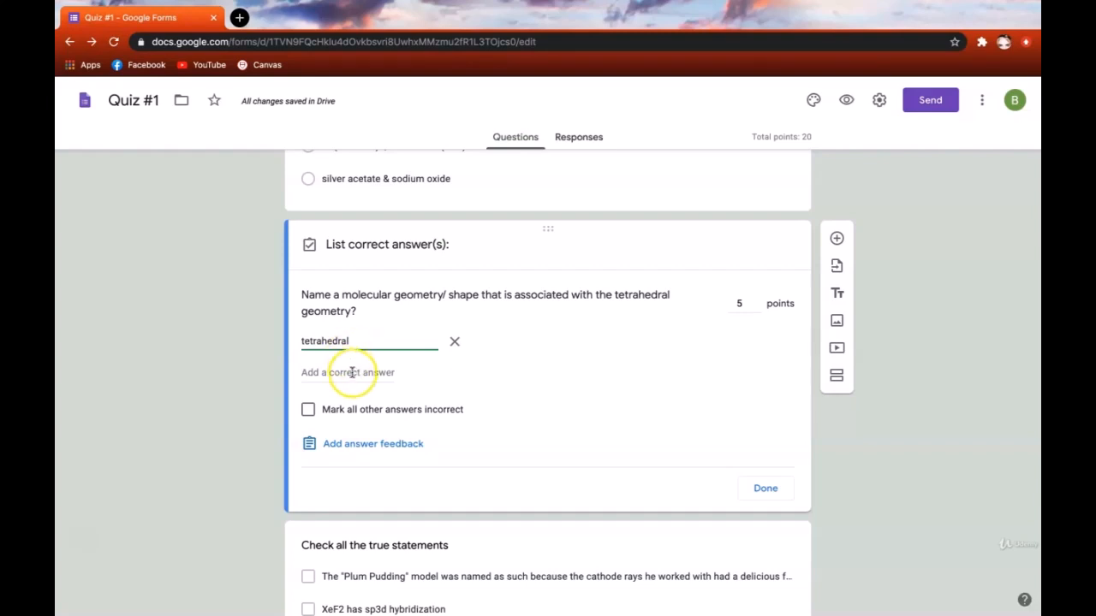
- Add 'trigonal pyramidal' and 'bent' as correct answers and mark all other answers incorrect
click(352, 374)
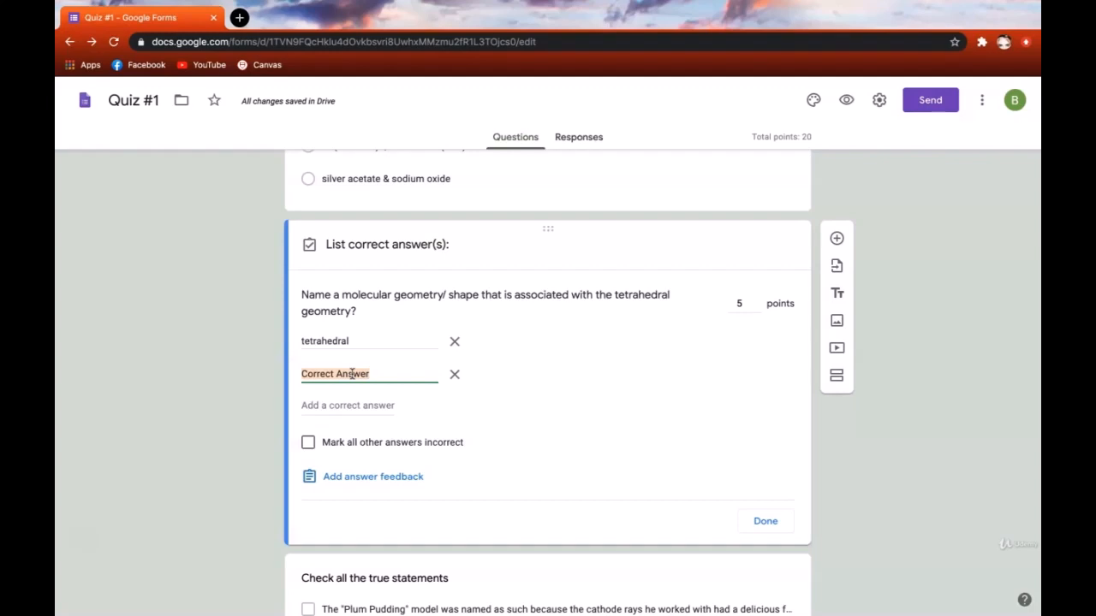
text(trigonal)
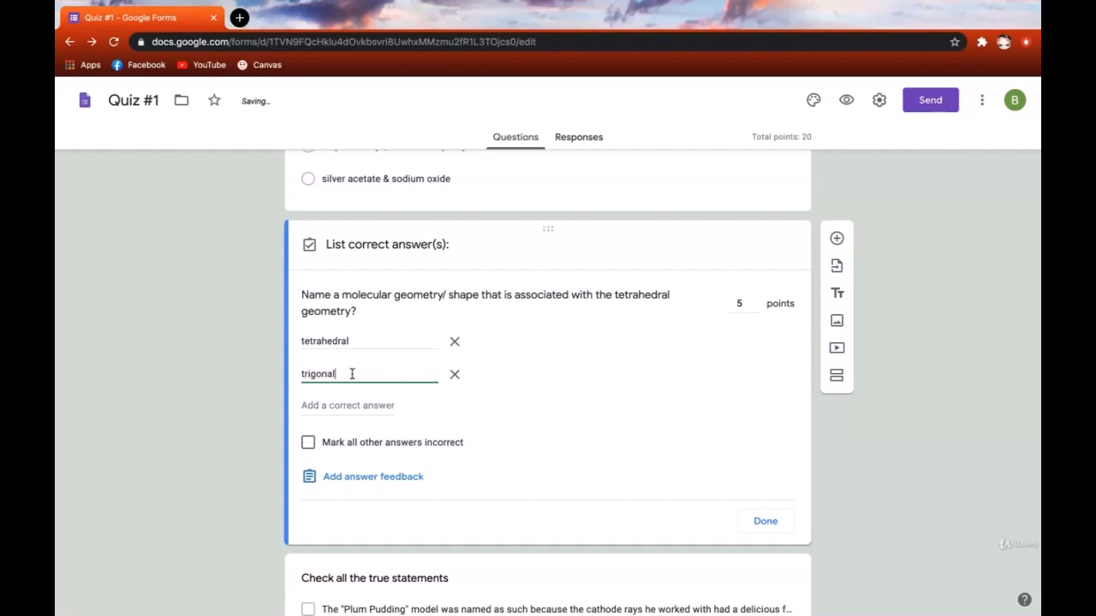
click(350, 379)
text(pyramidal)
click(353, 405)
text(bent)
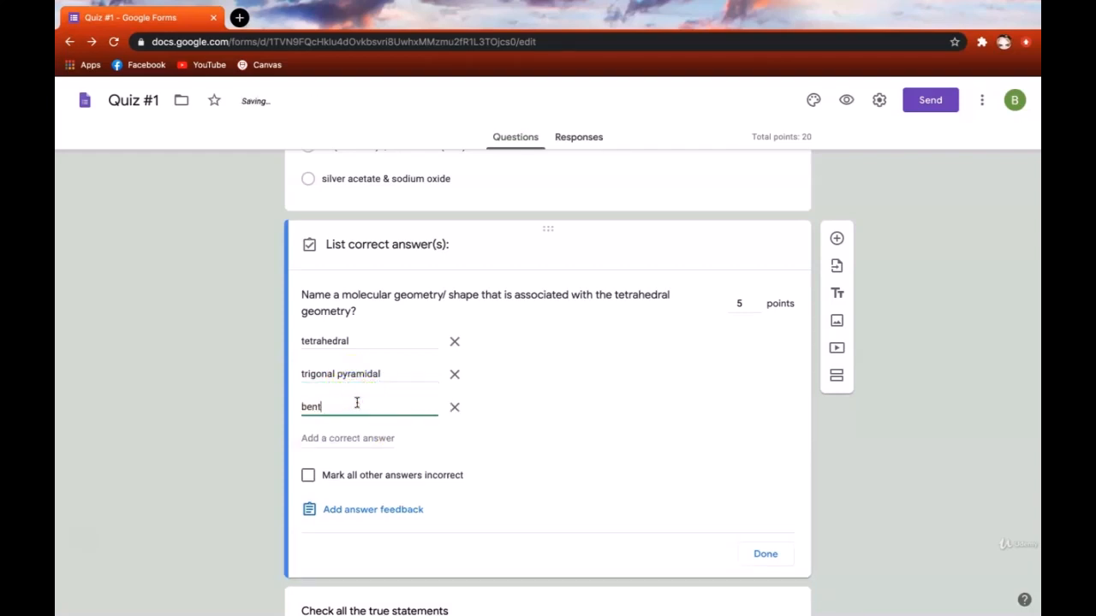
click(361, 409)
click(310, 478)
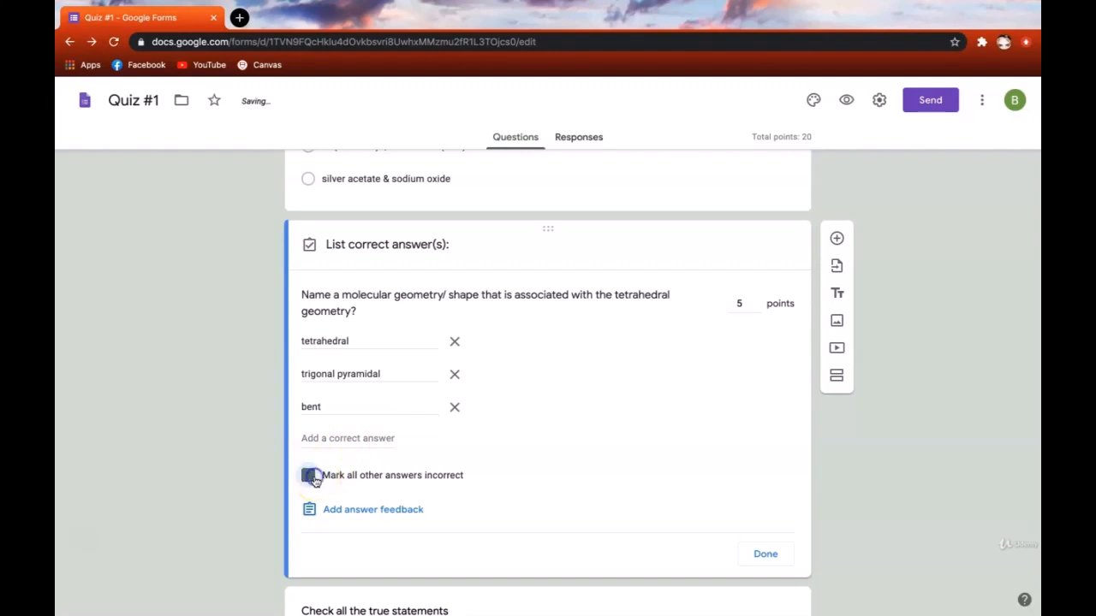
click(774, 554)
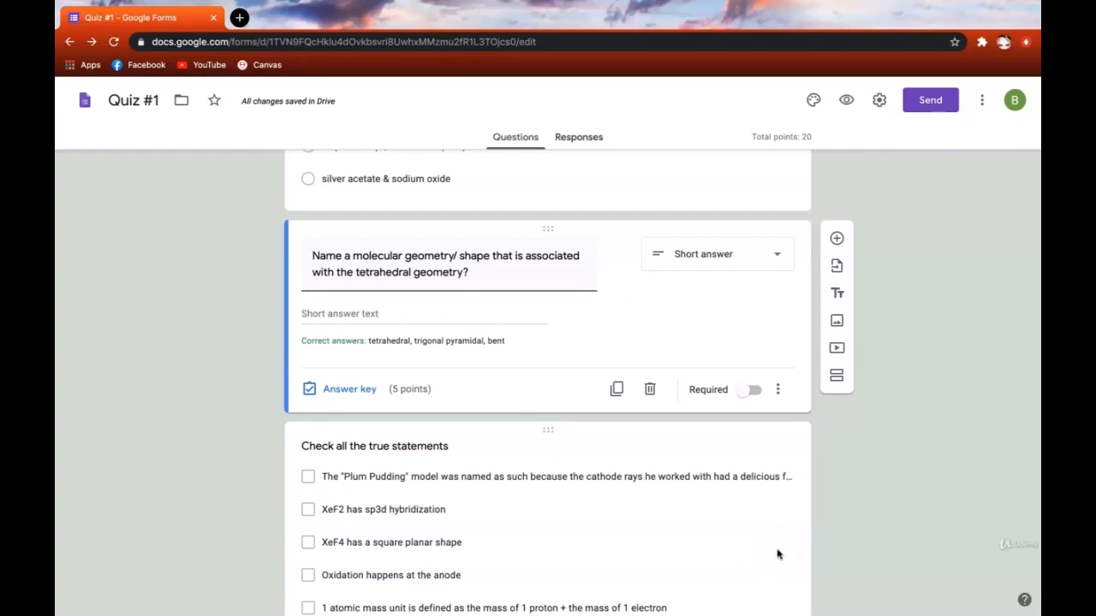
- Turn on the description for the tetrahedral question and enter 'Please write your responses in all lowercase.'
click(778, 390)
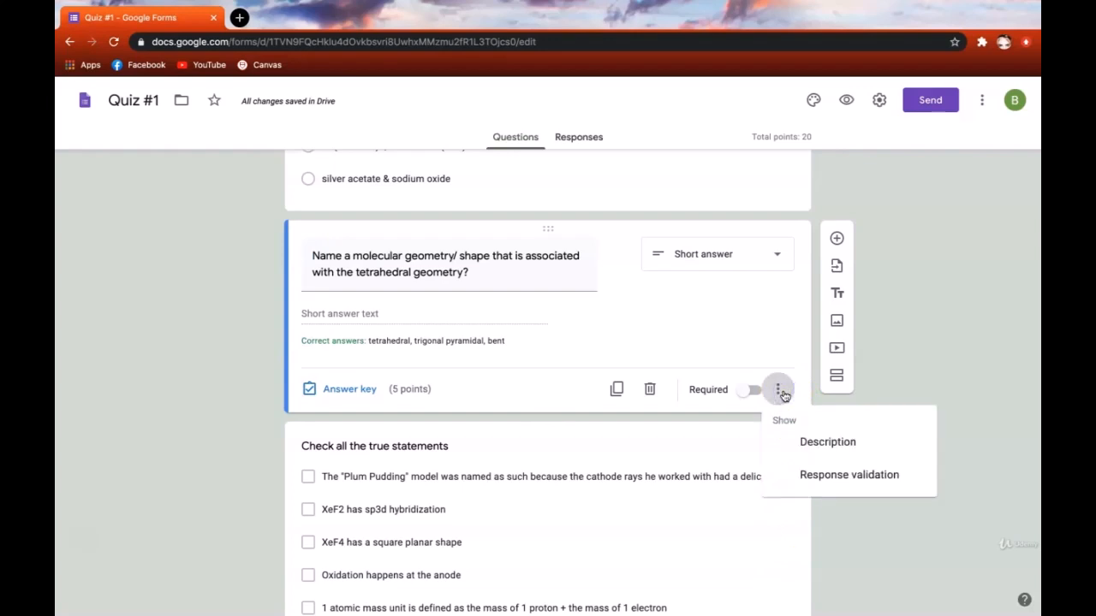
click(809, 447)
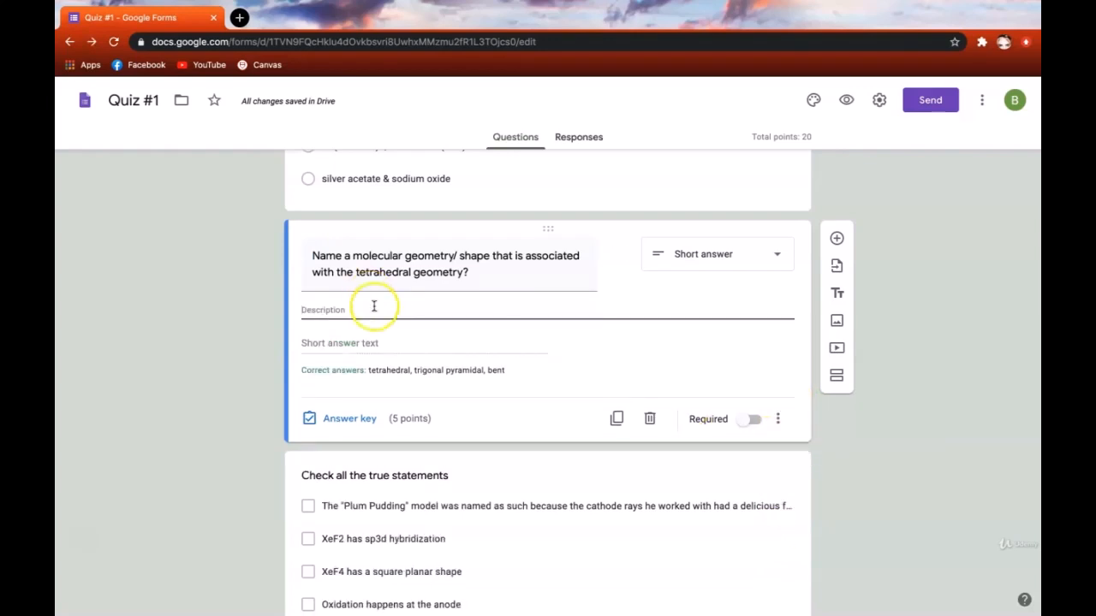
click(511, 304)
text(Please write )
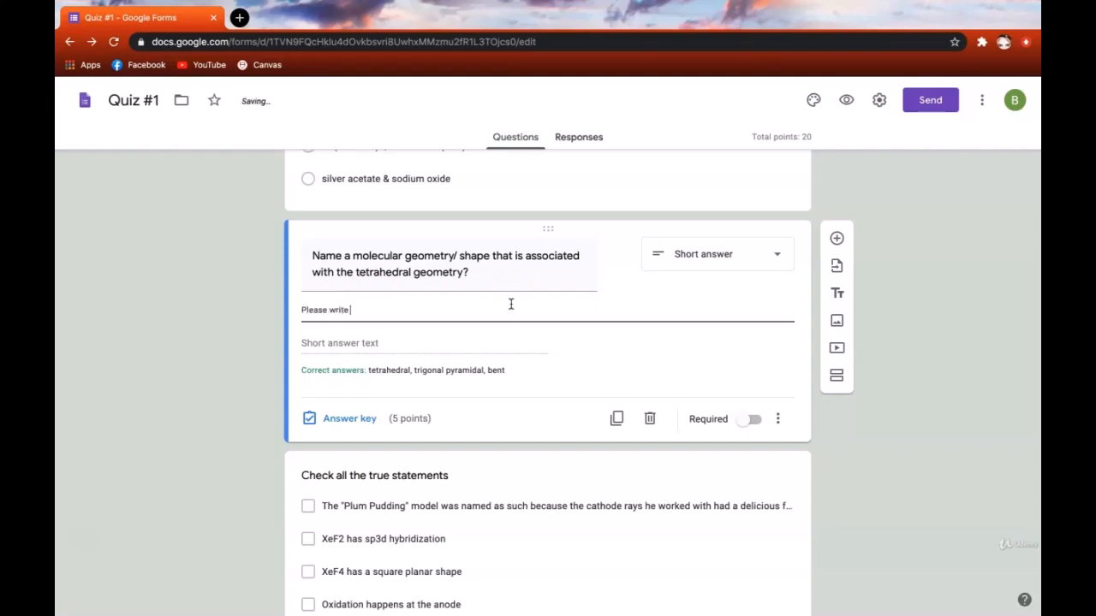
text(your responses in all lower)
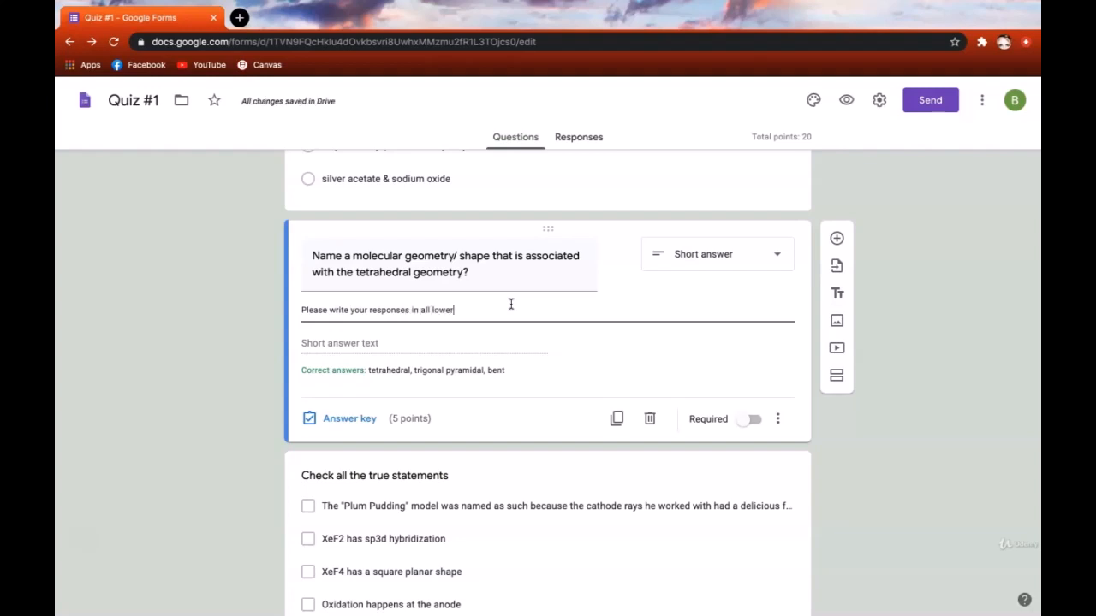
text(case.)
click(888, 404)
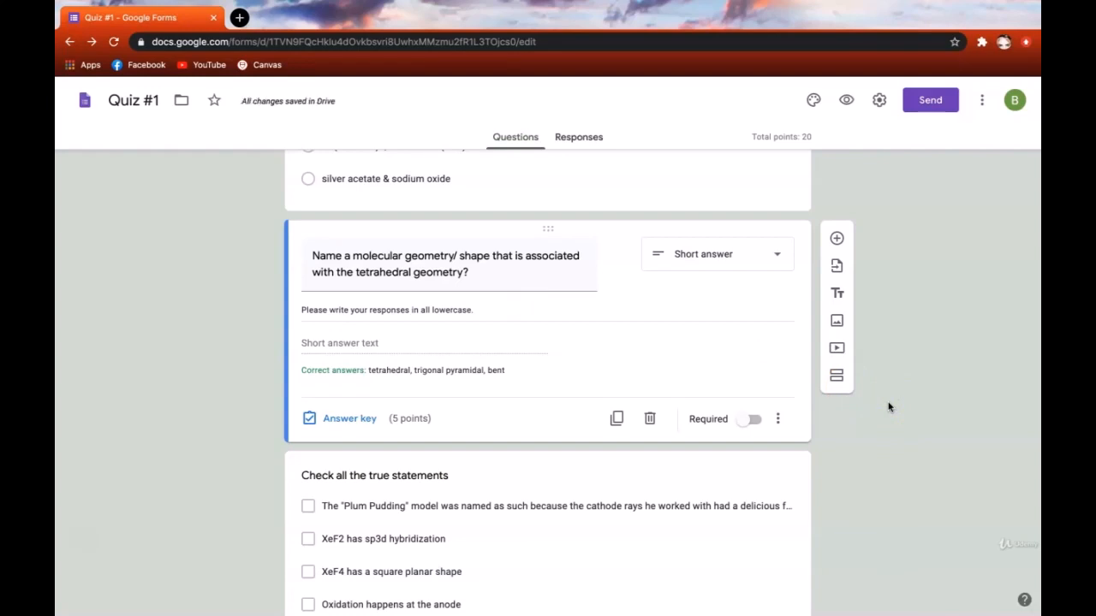
scroll(907, 368, up, 15)
click(936, 326)
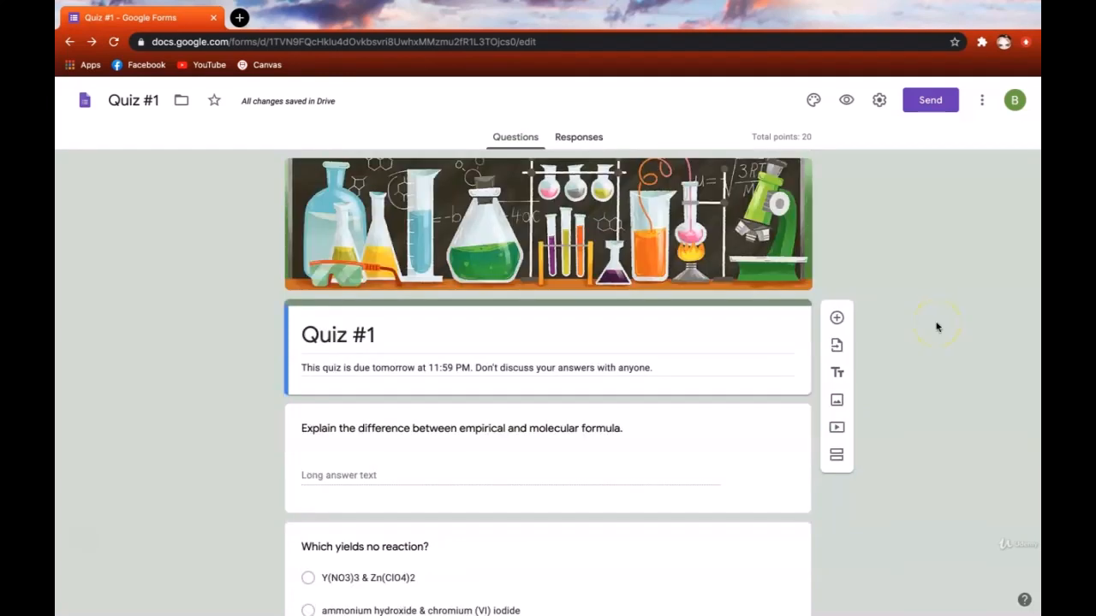
- Scroll down and select the 'Check all the true statements' checkbox question for editing
scroll(934, 325, down, 15)
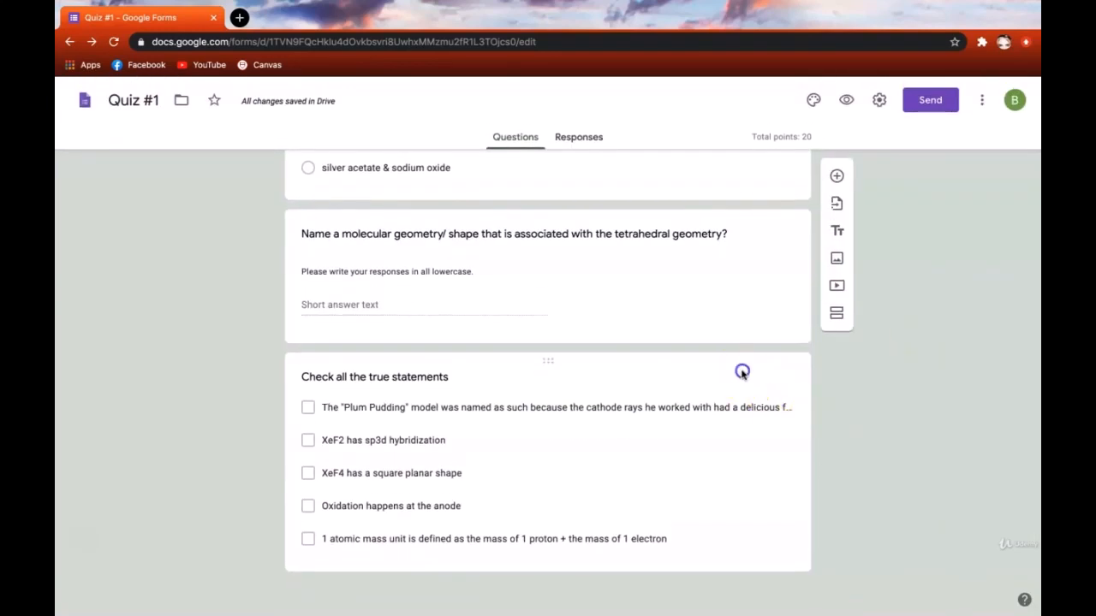
click(742, 372)
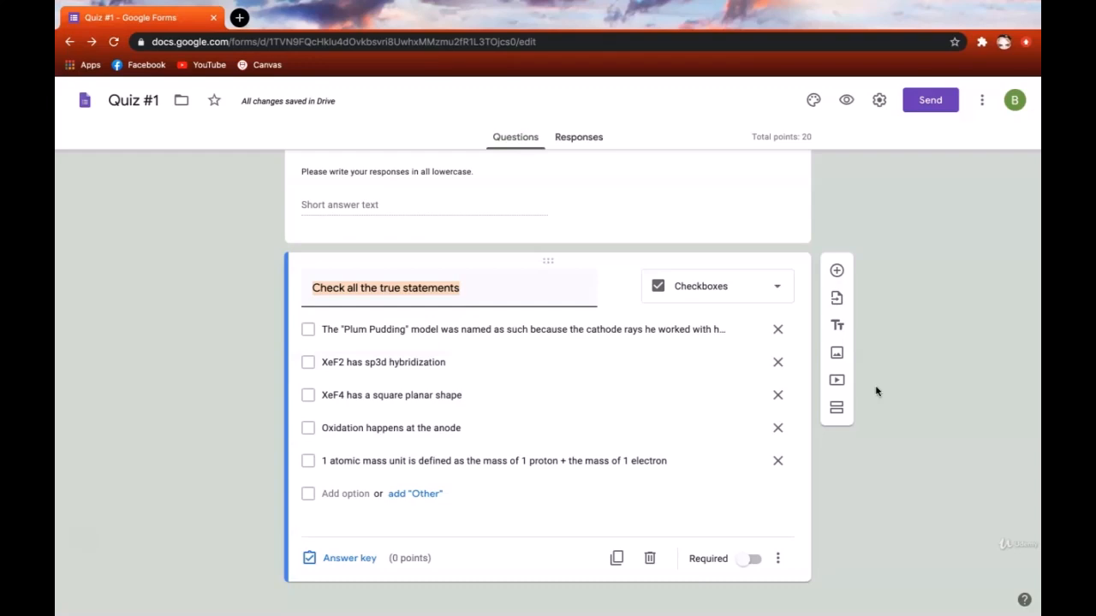
- In the answer key, give the question 5 points and mark the XeF2, XeF4 and anode-oxidation statements correct
click(351, 558)
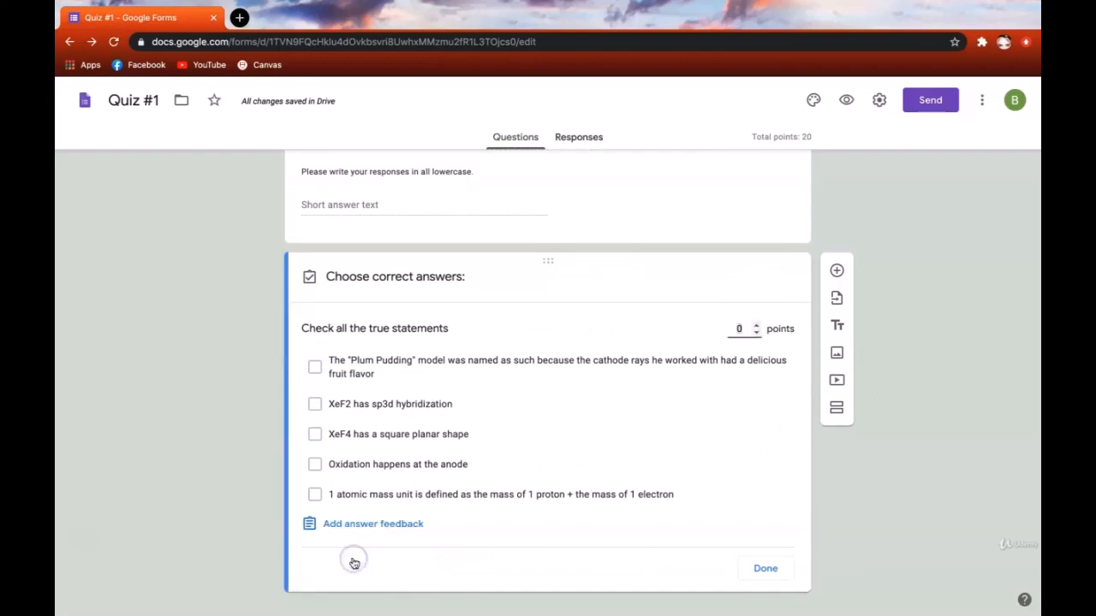
click(743, 328)
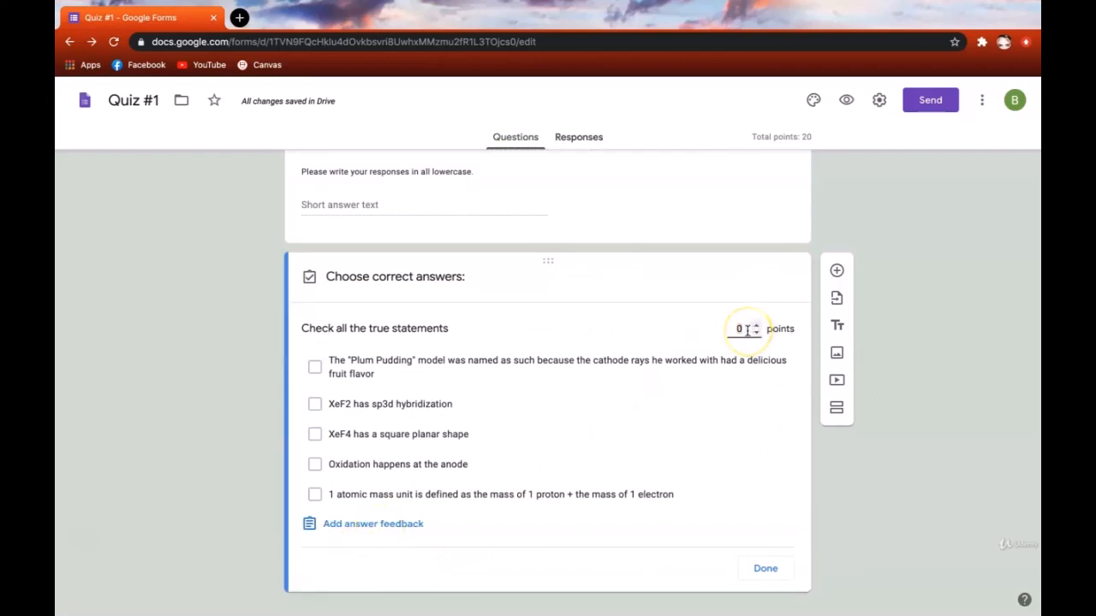
text(5)
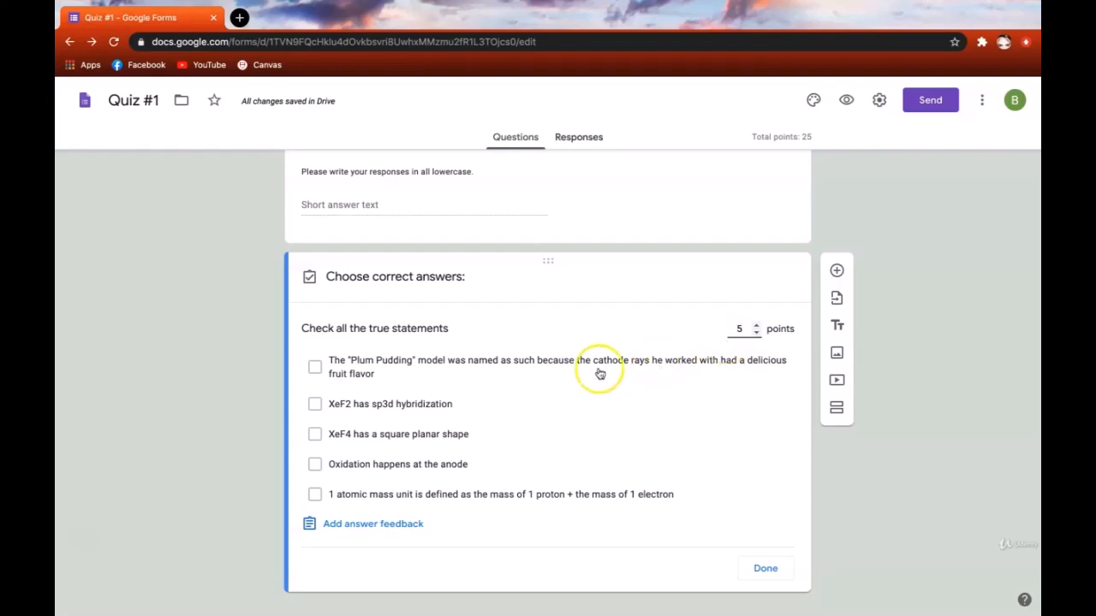
click(431, 406)
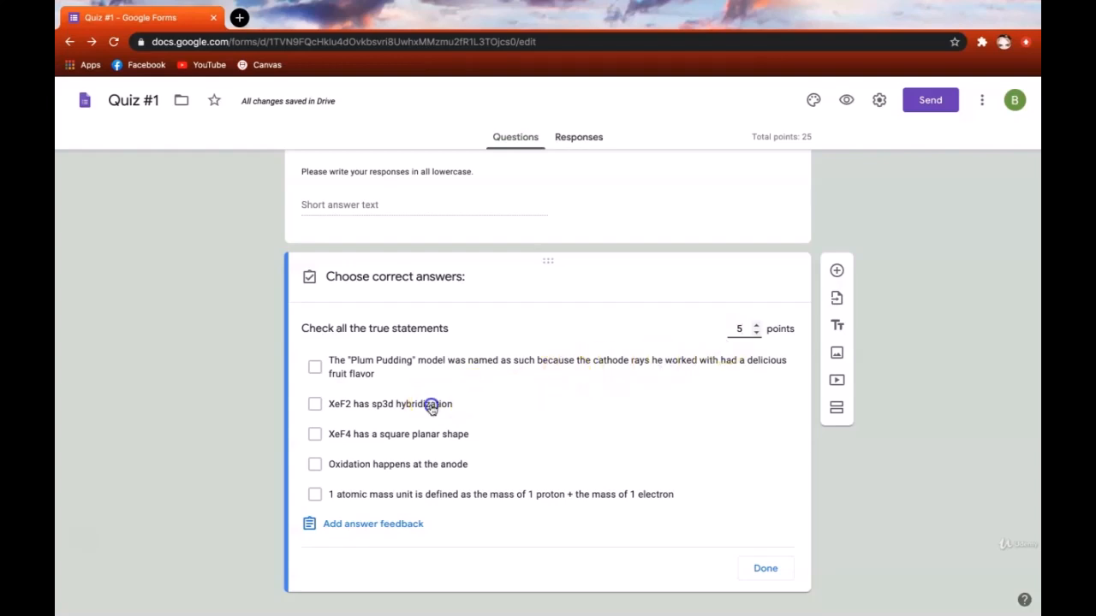
click(451, 437)
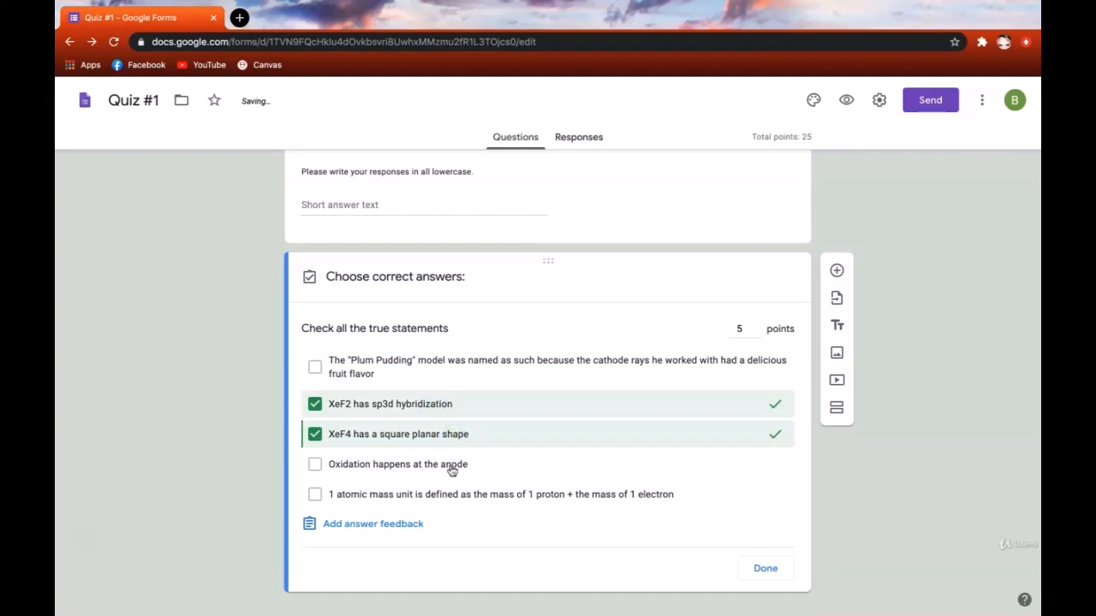
click(452, 469)
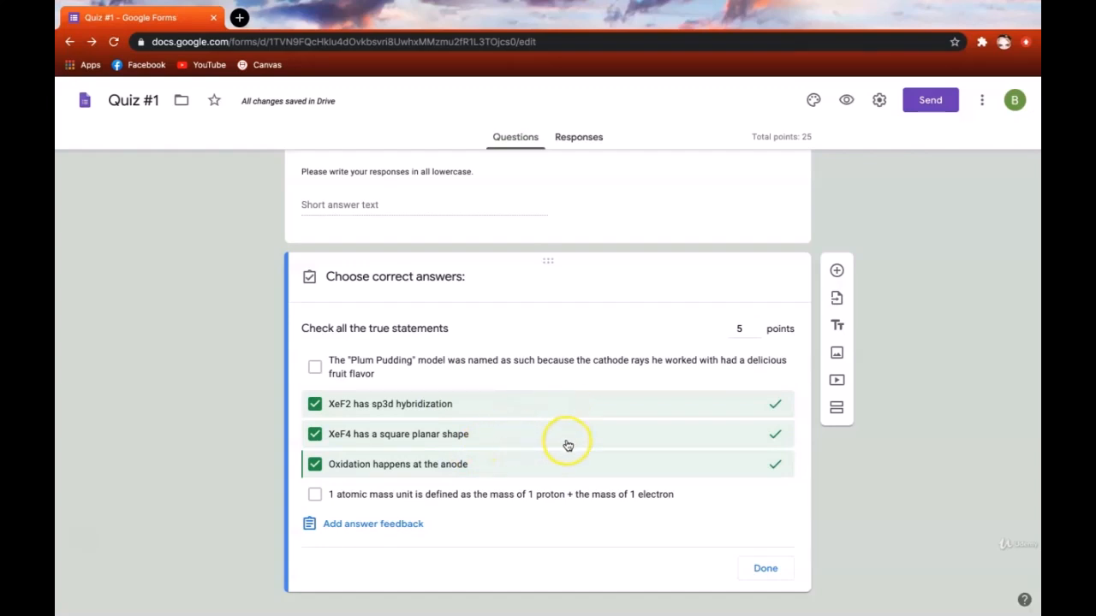
click(780, 464)
click(770, 547)
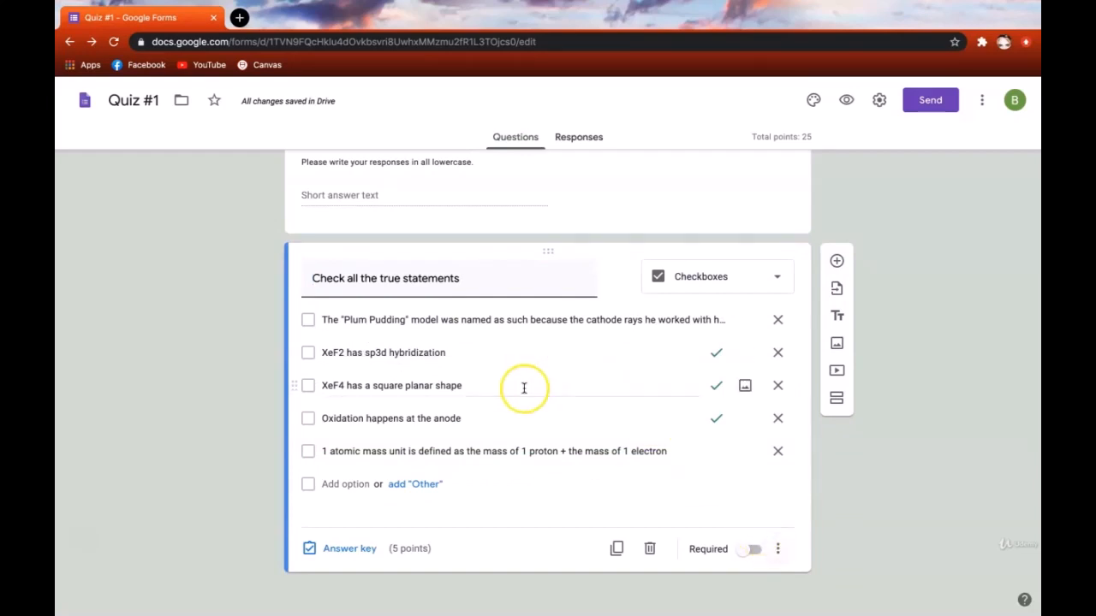
- Turn on Shuffle option order for the true-statements question's answer choices
click(777, 548)
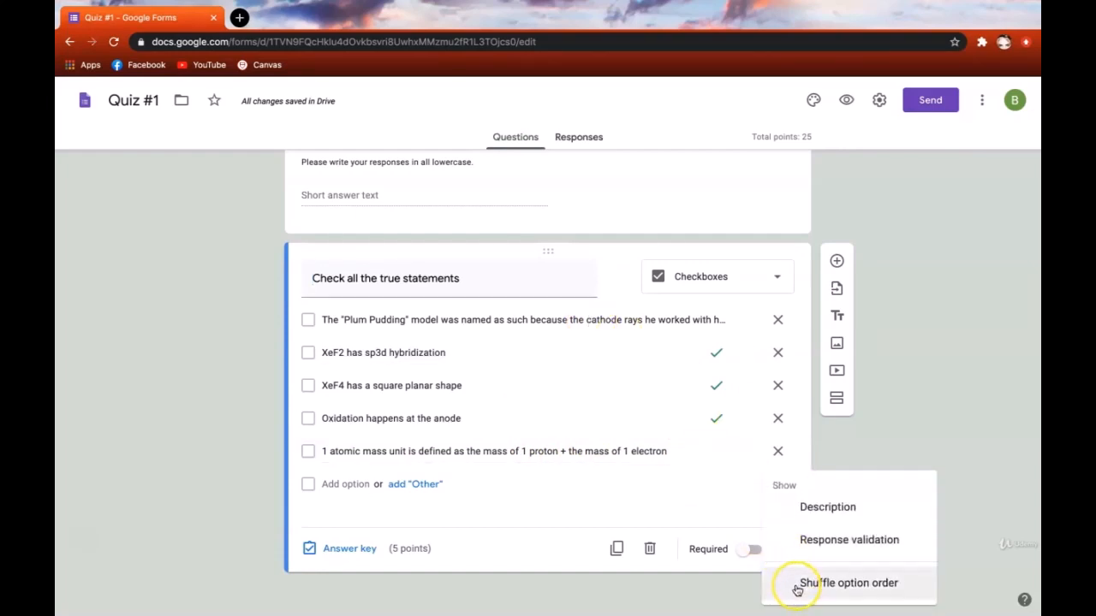
click(796, 586)
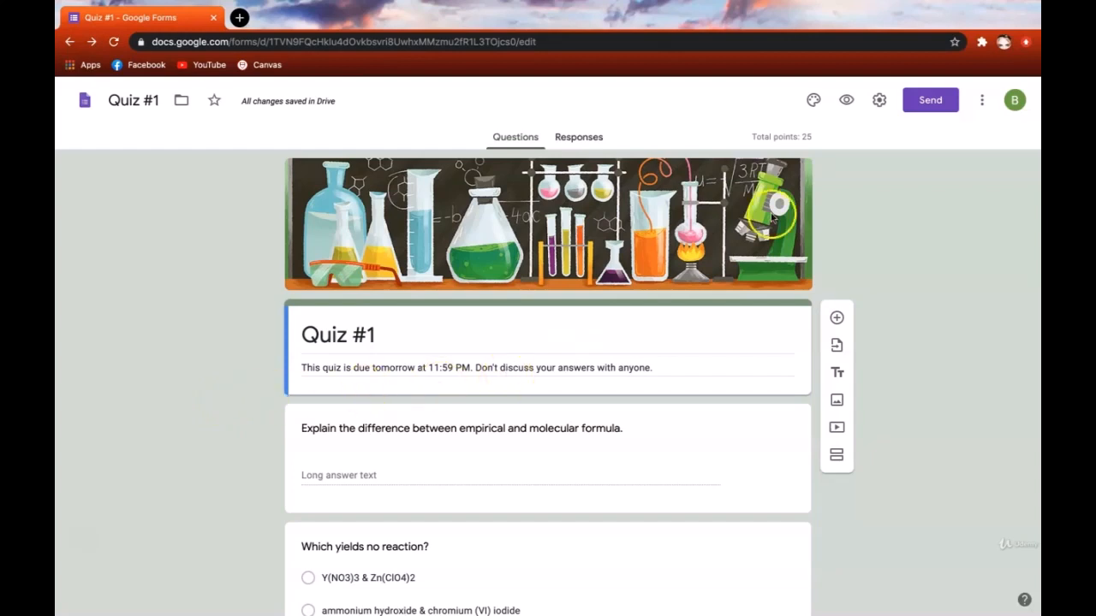
- Set quiz grades to release after manual review, showing missed questions, correct answers and point values
click(873, 104)
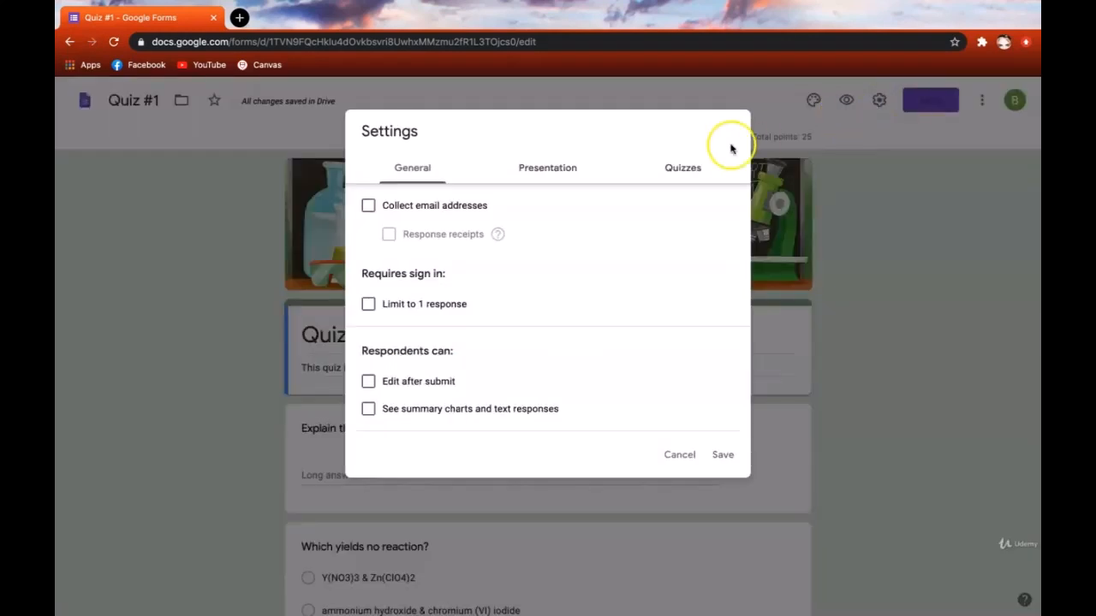
click(686, 170)
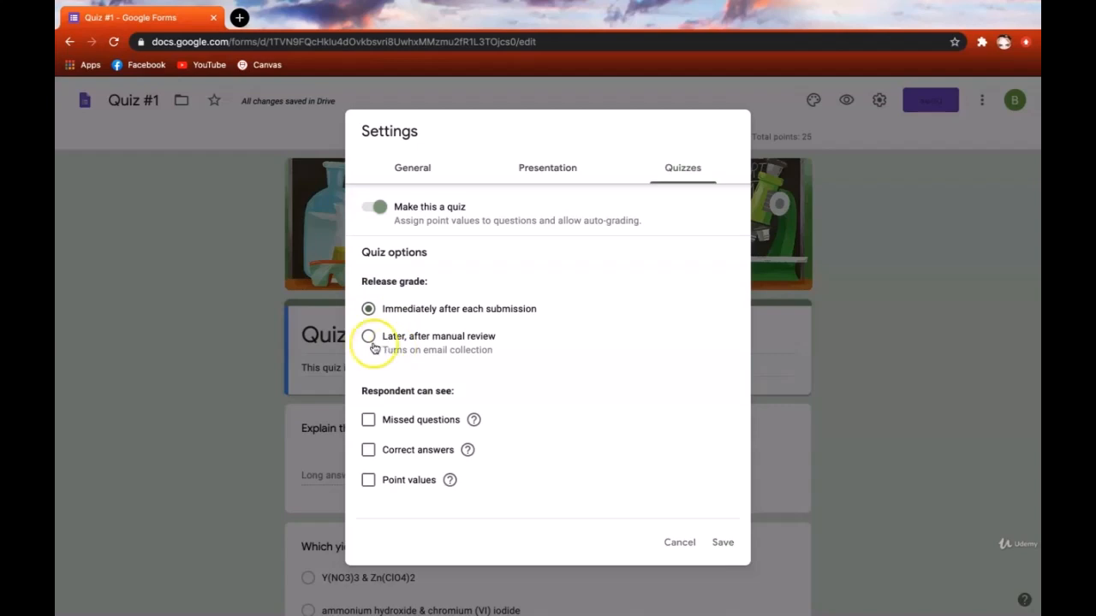
click(409, 341)
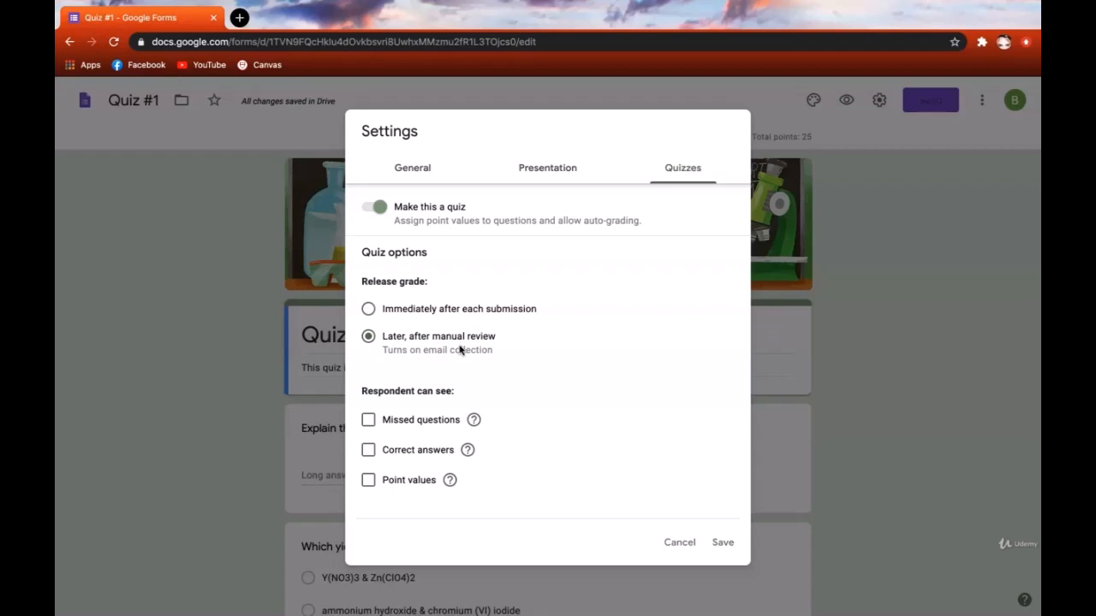
click(368, 420)
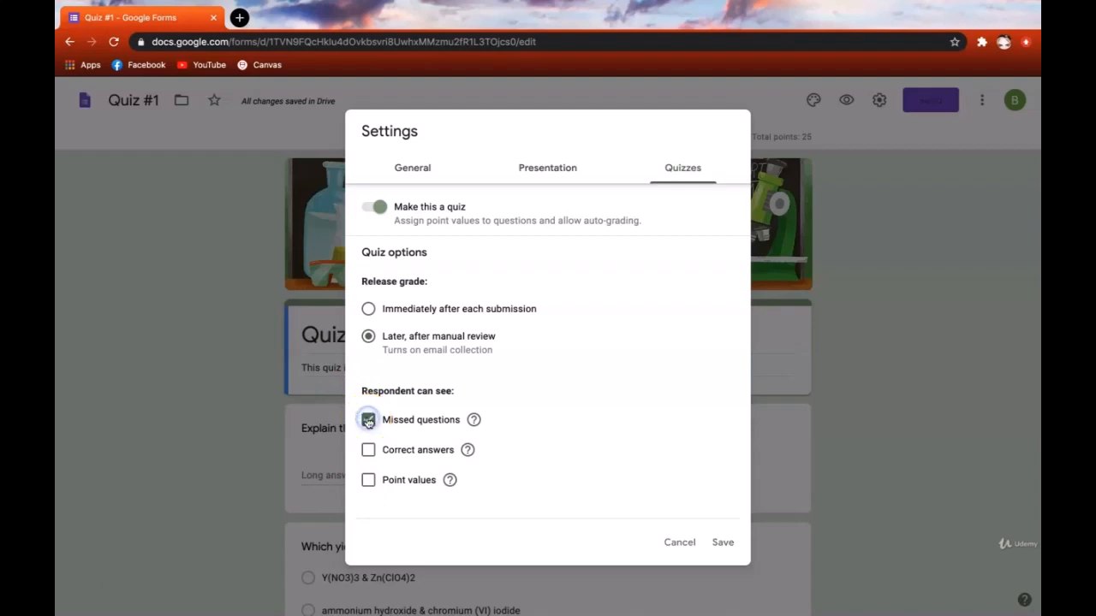
click(368, 451)
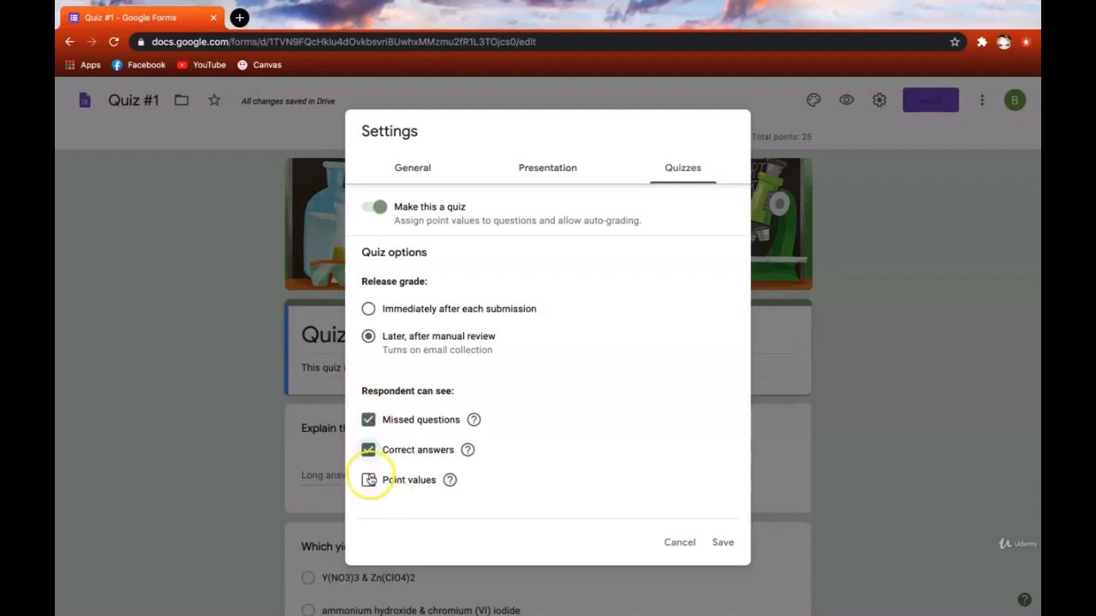
click(369, 480)
click(368, 480)
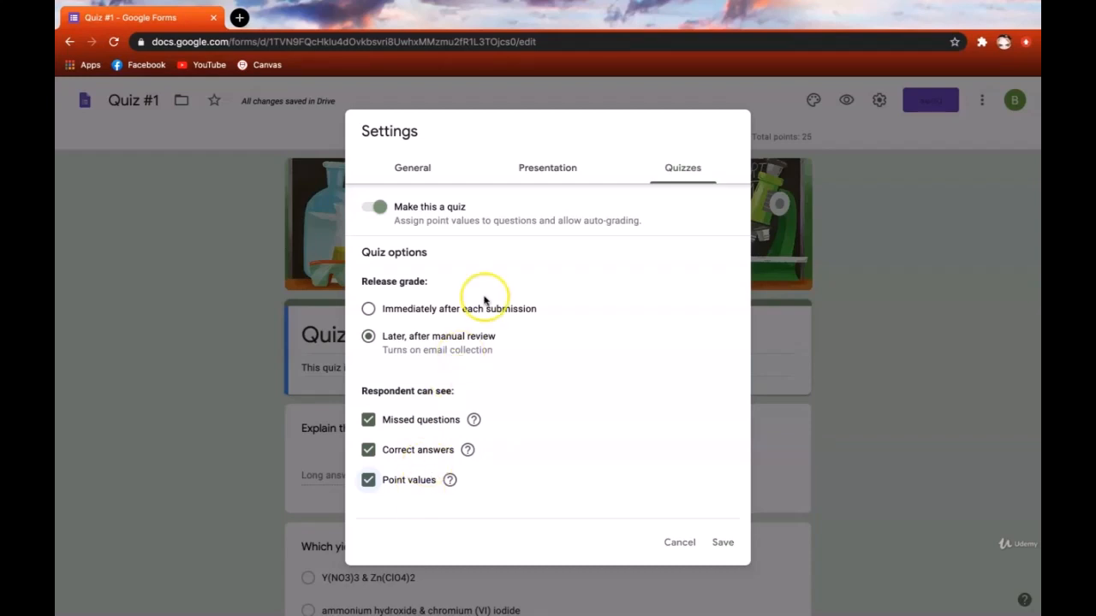
click(562, 170)
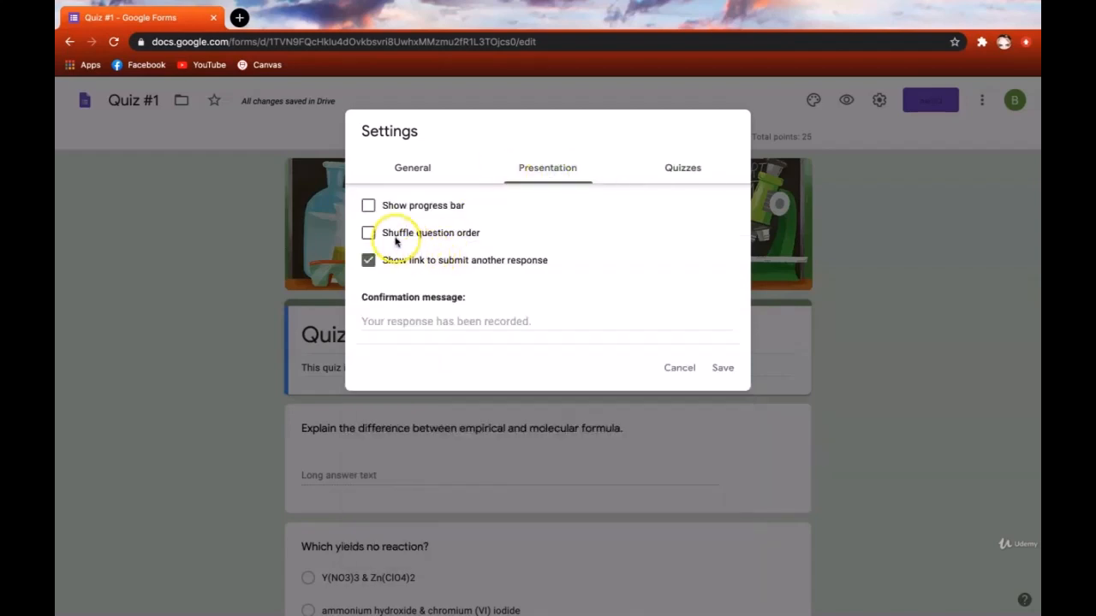
- Enable Shuffle question order in the Presentation settings and save the settings
click(369, 234)
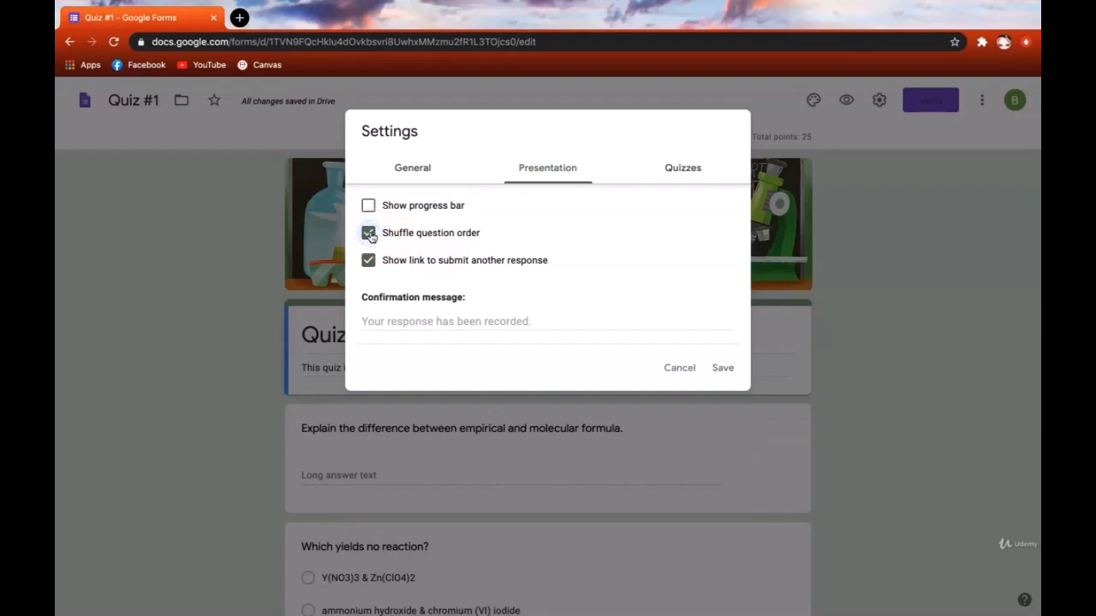
click(717, 370)
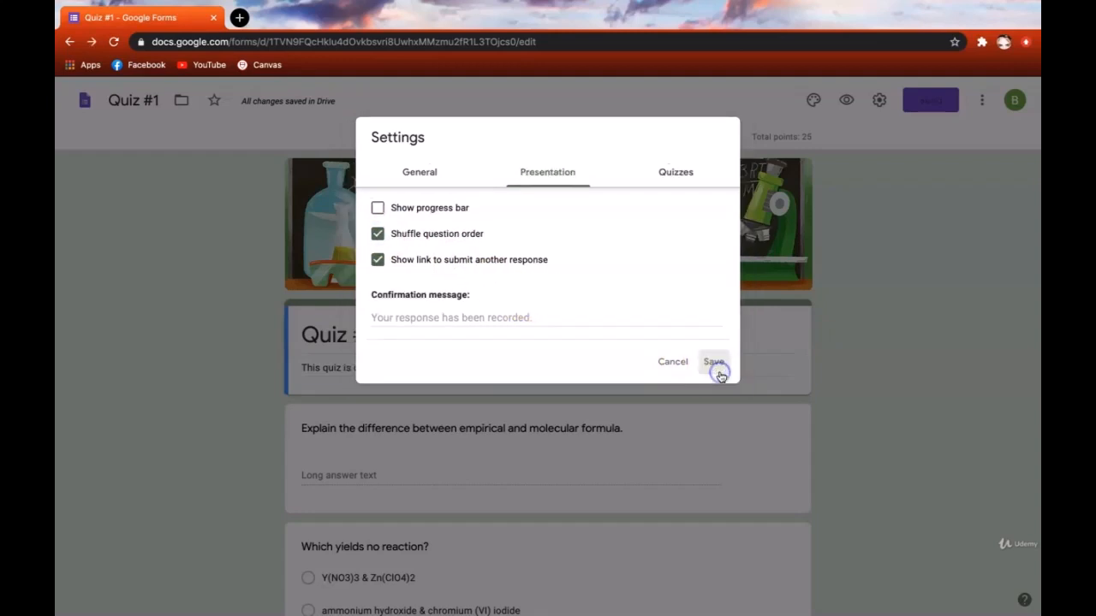